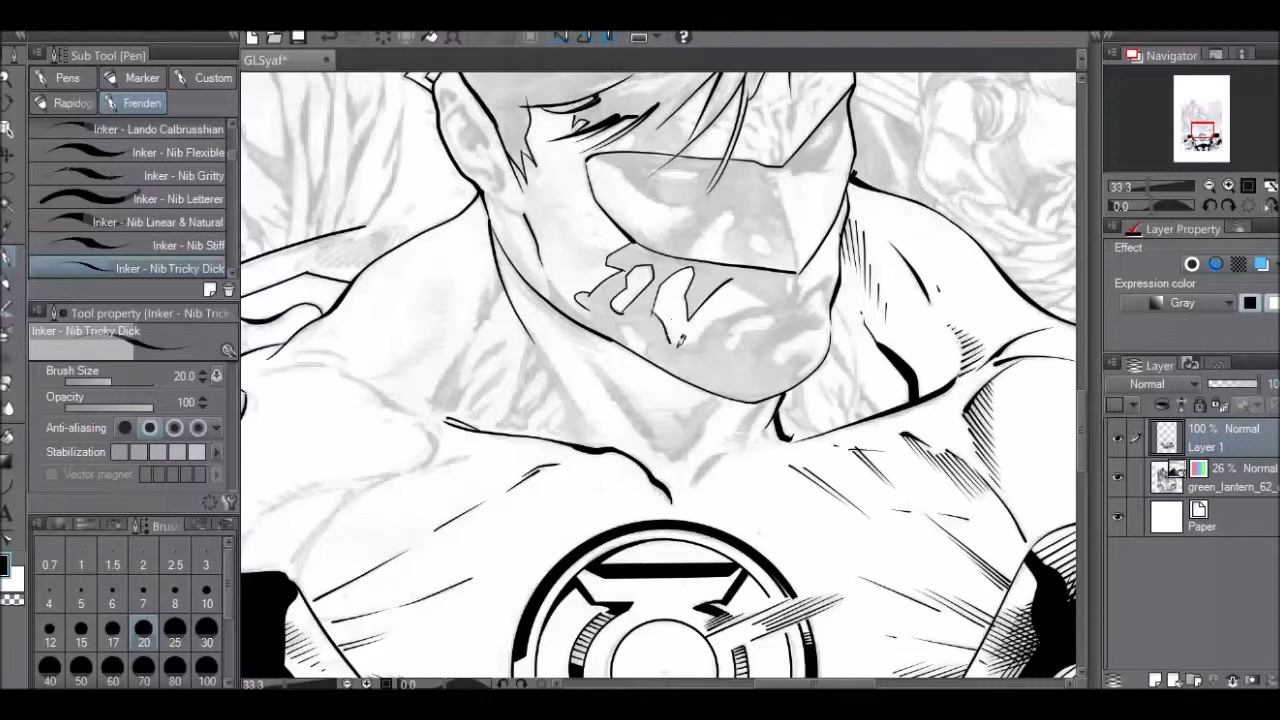
Ink the outlines of the highlight shapes on the masked hero's cheek, lips and chin.
{"action": "mouse_move", "coordinate": [728, 268]}
{"action": "left_mouse_down"}
{"action": "mouse_move", "coordinate": [785, 300]}
{"action": "mouse_move", "coordinate": [725, 308]}
{"action": "mouse_move", "coordinate": [694, 346]}
{"action": "left_mouse_up"}
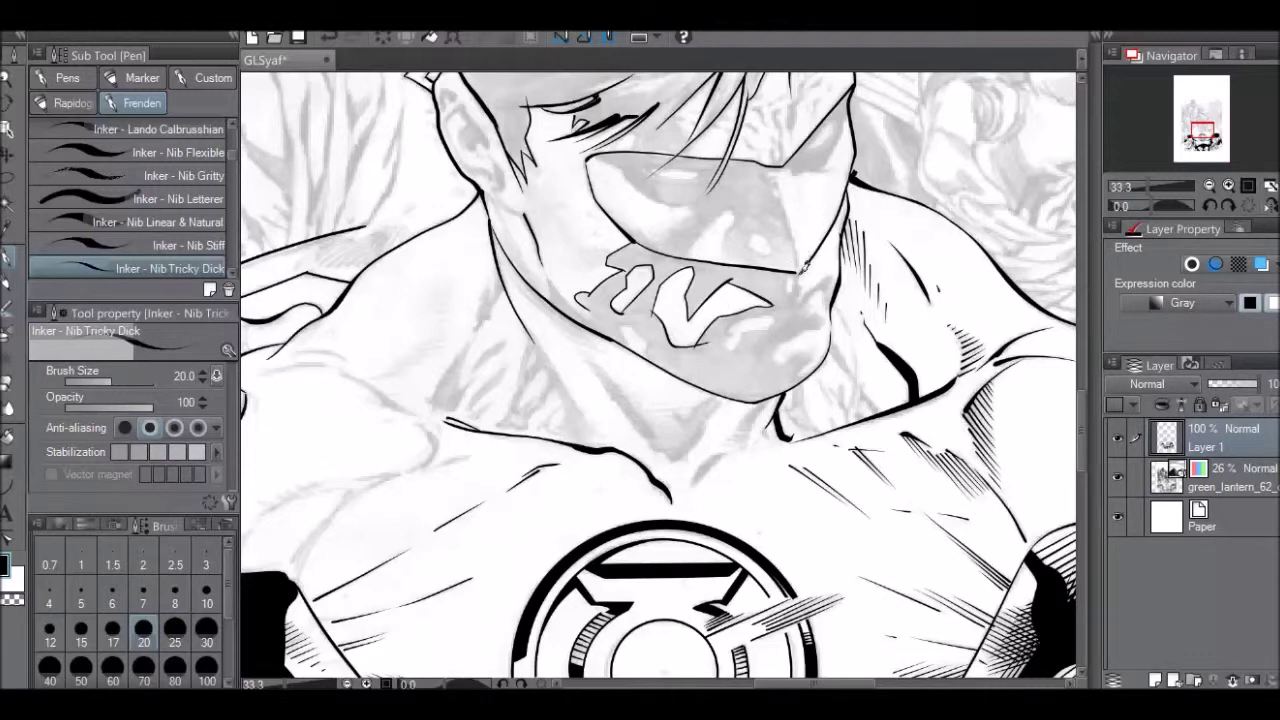
{"action": "mouse_move", "coordinate": [790, 277]}
{"action": "left_mouse_down"}
{"action": "mouse_move", "coordinate": [788, 299]}
{"action": "mouse_move", "coordinate": [795, 278]}
{"action": "mouse_move", "coordinate": [798, 305]}
{"action": "mouse_move", "coordinate": [812, 293]}
{"action": "mouse_move", "coordinate": [803, 304]}
{"action": "left_mouse_up"}
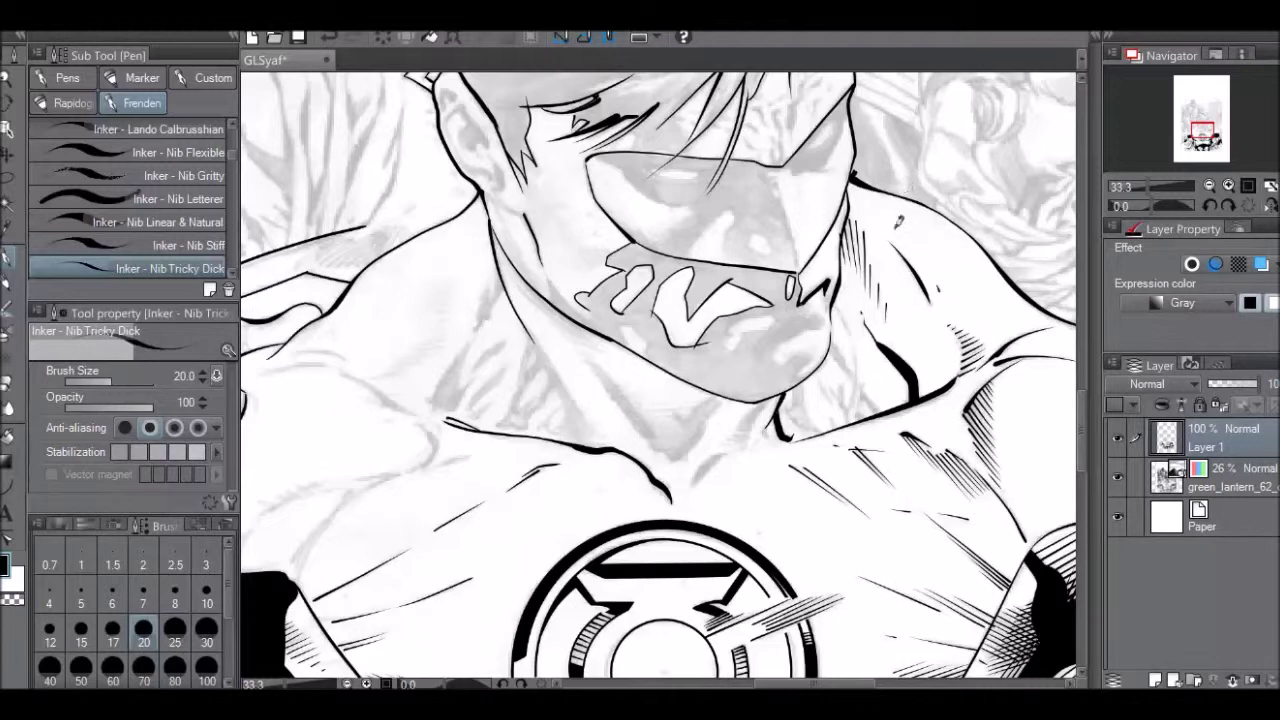
{"action": "mouse_move", "coordinate": [778, 312]}
{"action": "left_mouse_down"}
{"action": "mouse_move", "coordinate": [734, 321]}
{"action": "mouse_move", "coordinate": [728, 341]}
{"action": "mouse_move", "coordinate": [758, 321]}
{"action": "mouse_move", "coordinate": [830, 347]}
{"action": "mouse_move", "coordinate": [806, 365]}
{"action": "mouse_move", "coordinate": [809, 346]}
{"action": "mouse_move", "coordinate": [785, 358]}
{"action": "mouse_move", "coordinate": [785, 338]}
{"action": "mouse_move", "coordinate": [825, 323]}
{"action": "mouse_move", "coordinate": [833, 286]}
{"action": "mouse_move", "coordinate": [810, 318]}
{"action": "left_mouse_up"}
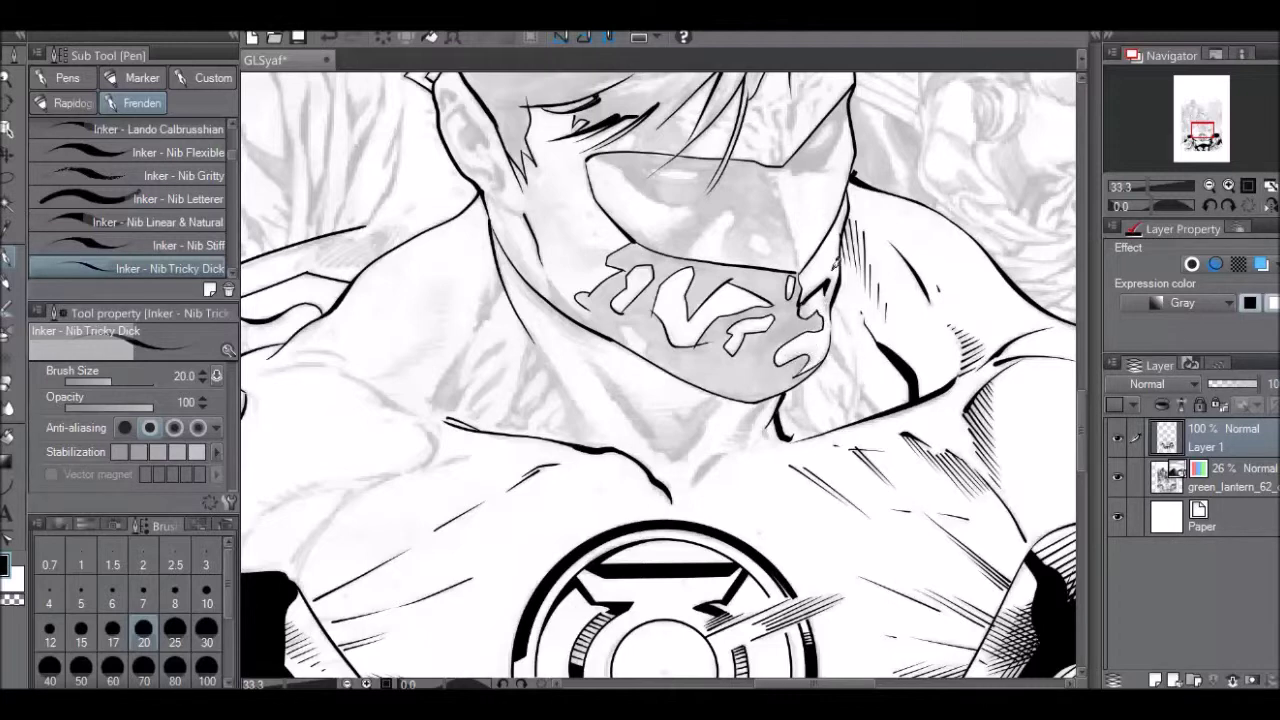
Ink the nose ridge line, both eyes and the curved shadow line beneath the eye on the hero's mask.
{"action": "mouse_move", "coordinate": [798, 266]}
{"action": "left_mouse_down"}
{"action": "mouse_move", "coordinate": [775, 186]}
{"action": "mouse_move", "coordinate": [786, 157]}
{"action": "mouse_move", "coordinate": [764, 175]}
{"action": "mouse_move", "coordinate": [808, 166]}
{"action": "mouse_move", "coordinate": [790, 172]}
{"action": "mouse_move", "coordinate": [850, 113]}
{"action": "mouse_move", "coordinate": [806, 152]}
{"action": "left_mouse_up"}
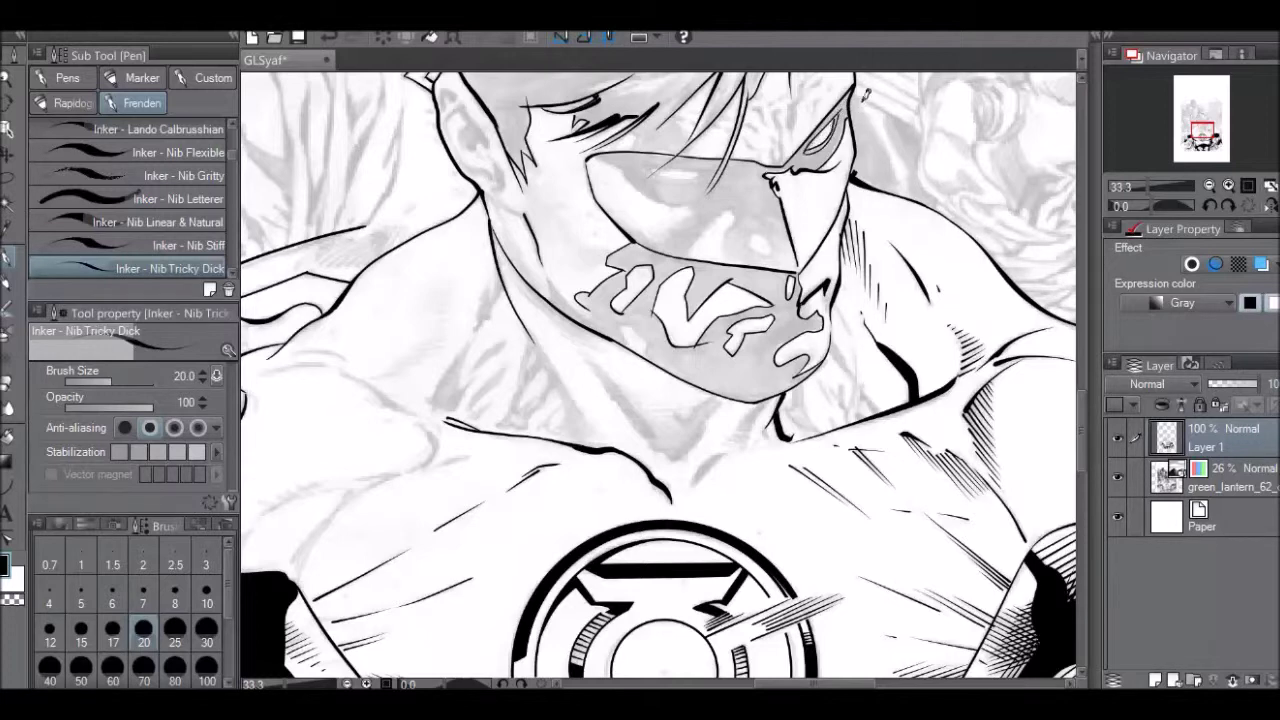
{"action": "key", "text": "ctrl+z"}
{"action": "mouse_move", "coordinate": [809, 147]}
{"action": "left_mouse_down"}
{"action": "mouse_move", "coordinate": [846, 113]}
{"action": "mouse_move", "coordinate": [819, 155]}
{"action": "left_mouse_up"}
{"action": "key", "text": "r"}
{"action": "mouse_move", "coordinate": [877, 133]}
{"action": "left_mouse_down"}
{"action": "mouse_move", "coordinate": [690, 190]}
{"action": "mouse_move", "coordinate": [470, 316]}
{"action": "mouse_move", "coordinate": [480, 290]}
{"action": "left_mouse_up"}
{"action": "mouse_move", "coordinate": [459, 338]}
{"action": "left_mouse_down"}
{"action": "mouse_move", "coordinate": [488, 276]}
{"action": "mouse_move", "coordinate": [479, 320]}
{"action": "mouse_move", "coordinate": [462, 330]}
{"action": "mouse_move", "coordinate": [488, 290]}
{"action": "mouse_move", "coordinate": [470, 336]}
{"action": "left_mouse_up"}
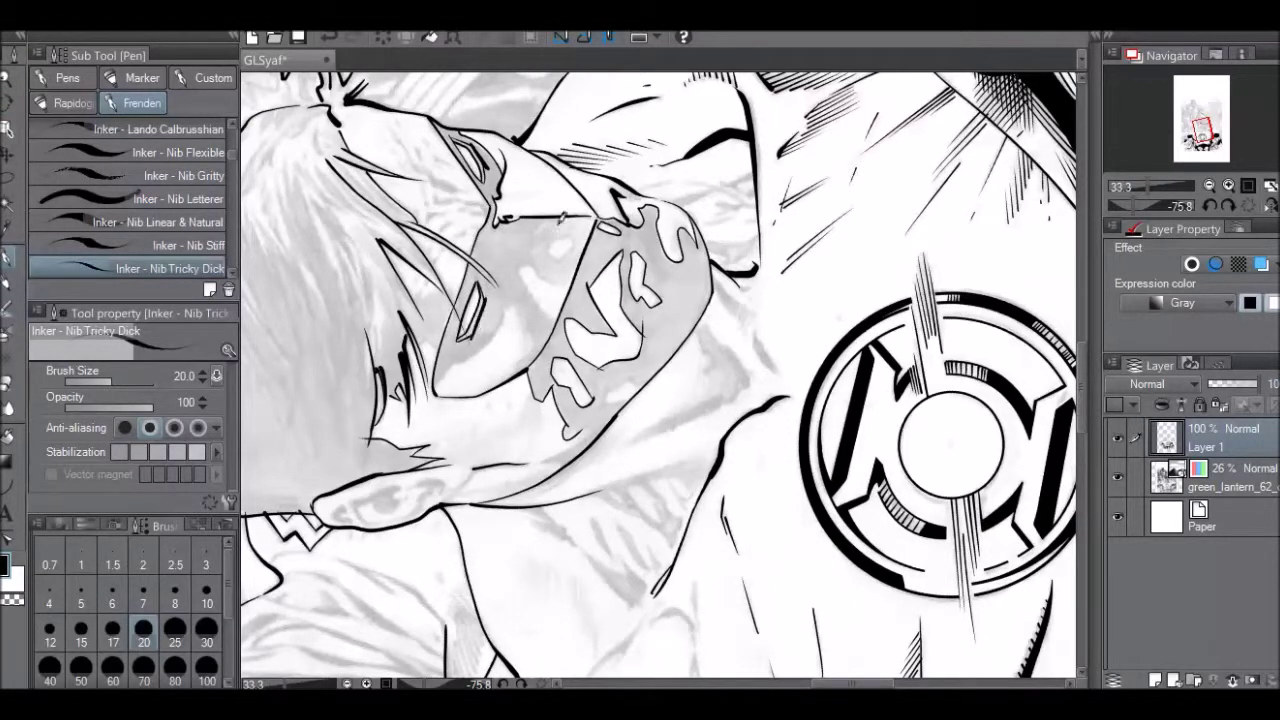
{"action": "left_click_drag", "start_coordinate": [443, 377], "coordinate": [498, 314]}
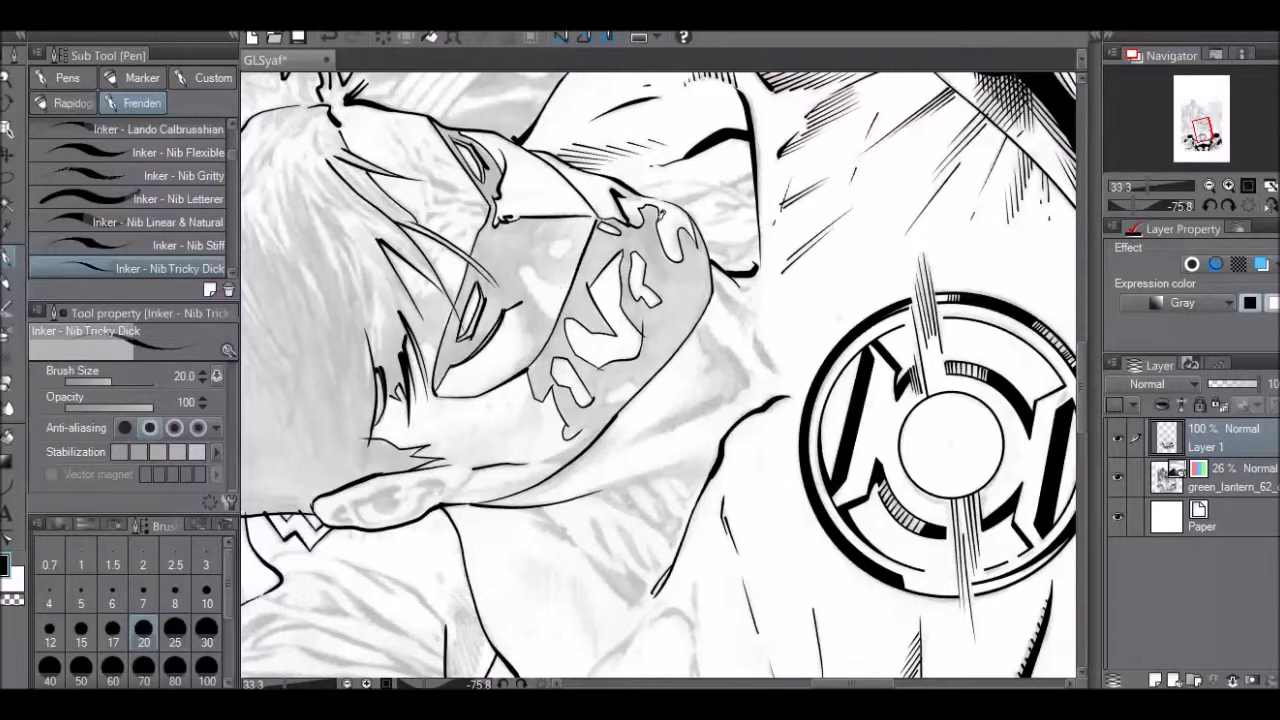
Ink the angular highlight shape on the side of the hero's nose.
{"action": "key", "text": "r"}
{"action": "left_click_drag", "start_coordinate": [762, 188], "coordinate": [880, 470]}
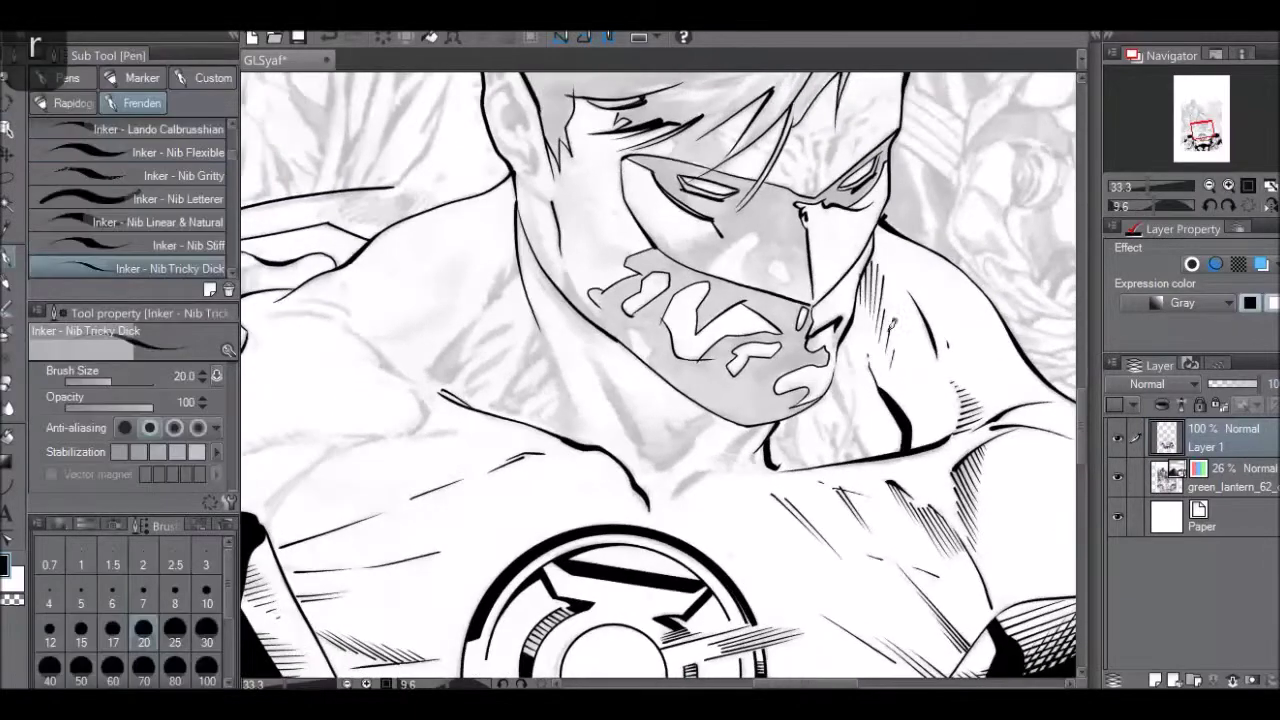
{"action": "left_click_drag", "start_coordinate": [728, 240], "coordinate": [764, 224]}
{"action": "left_click_drag", "start_coordinate": [744, 272], "coordinate": [756, 234]}
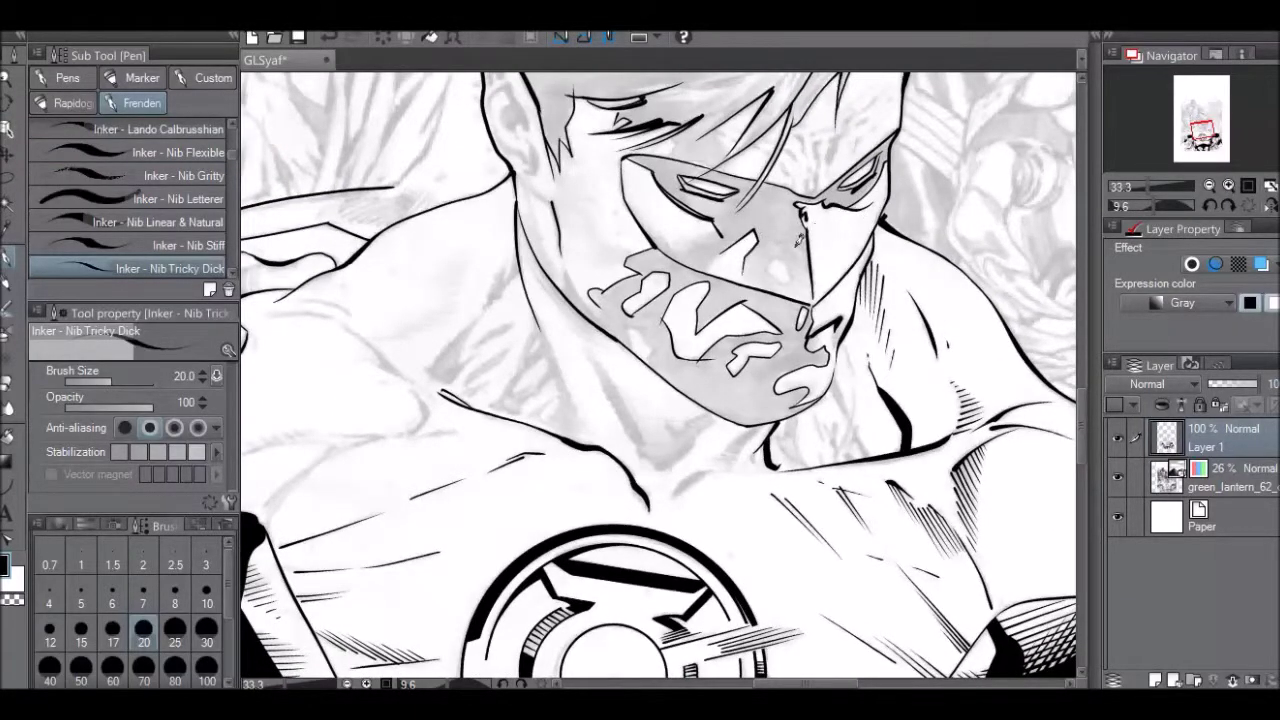
Raise the pencil sketch layer's opacity to 38% and make Layer 1 active for inking again.
{"action": "left_click", "coordinate": [1240, 480]}
{"action": "left_click", "coordinate": [1222, 384]}
{"action": "left_click", "coordinate": [1224, 385]}
{"action": "left_click", "coordinate": [1228, 439]}
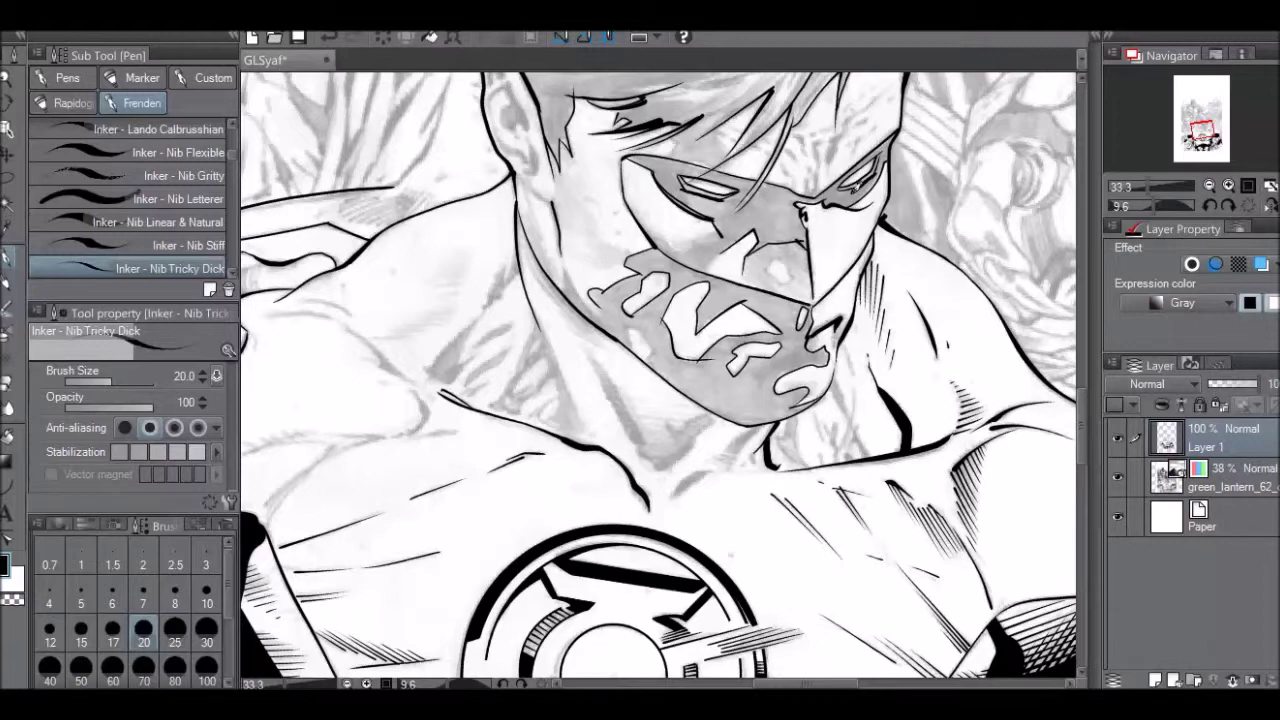
Hatch the shadow along the hero's jaw below the ear with long tapered parallel strokes.
{"action": "key", "text": "r"}
{"action": "left_click_drag", "start_coordinate": [806, 176], "coordinate": [645, 225]}
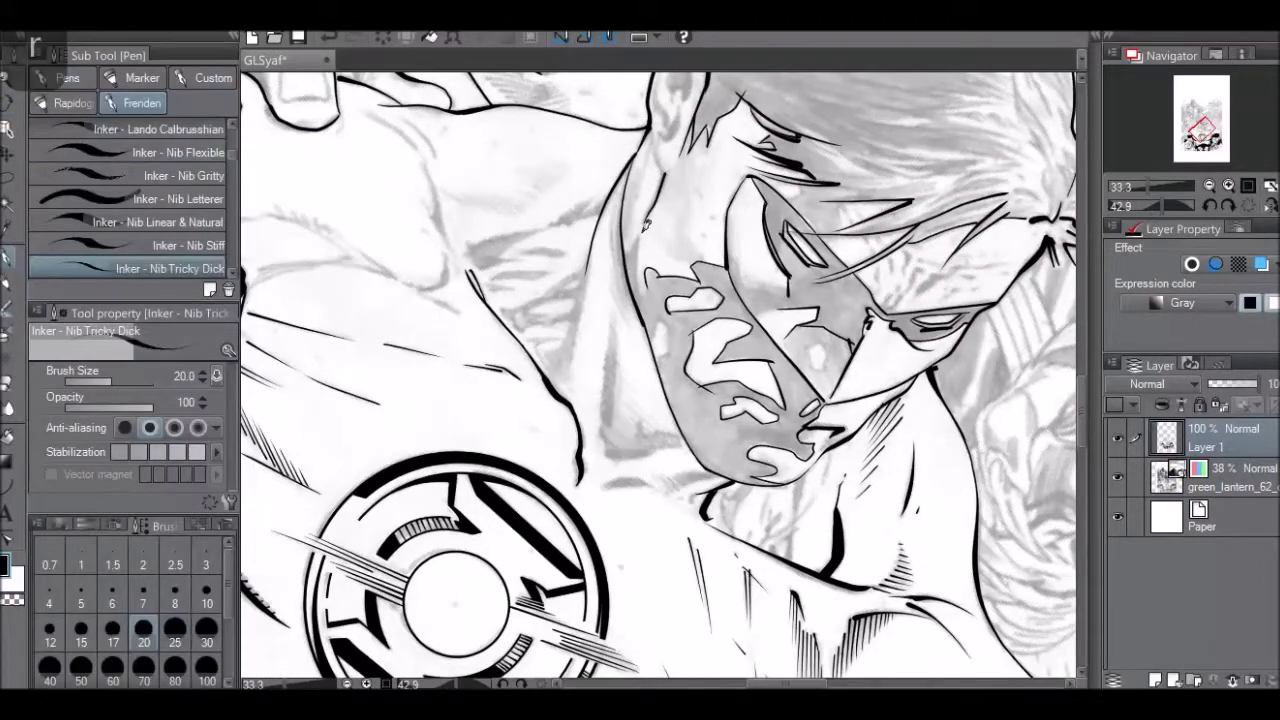
{"action": "left_click_drag", "start_coordinate": [641, 154], "coordinate": [626, 222]}
{"action": "left_click_drag", "start_coordinate": [636, 178], "coordinate": [623, 246]}
{"action": "mouse_move", "coordinate": [652, 150]}
{"action": "left_mouse_down"}
{"action": "mouse_move", "coordinate": [640, 238]}
{"action": "mouse_move", "coordinate": [628, 236]}
{"action": "mouse_move", "coordinate": [640, 233]}
{"action": "mouse_move", "coordinate": [648, 292]}
{"action": "left_mouse_up"}
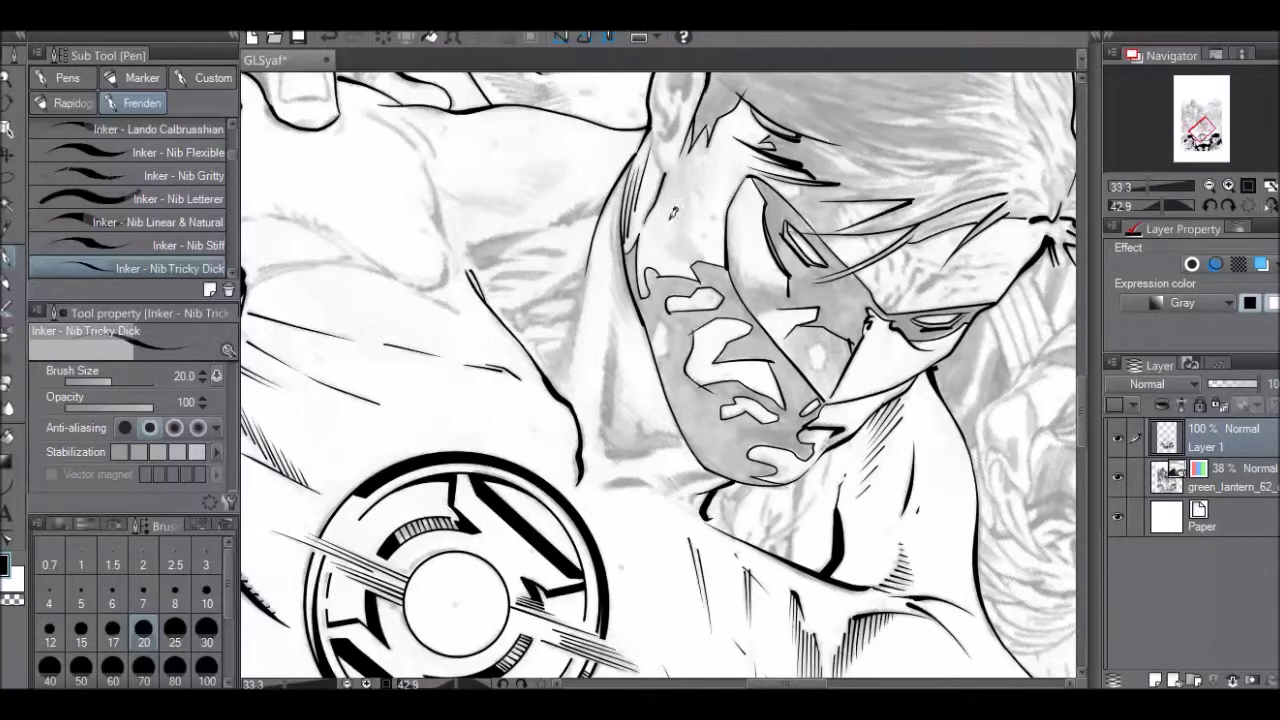
{"action": "left_click_drag", "start_coordinate": [628, 184], "coordinate": [640, 314]}
{"action": "left_click_drag", "start_coordinate": [616, 200], "coordinate": [637, 321]}
{"action": "left_click_drag", "start_coordinate": [613, 250], "coordinate": [633, 322]}
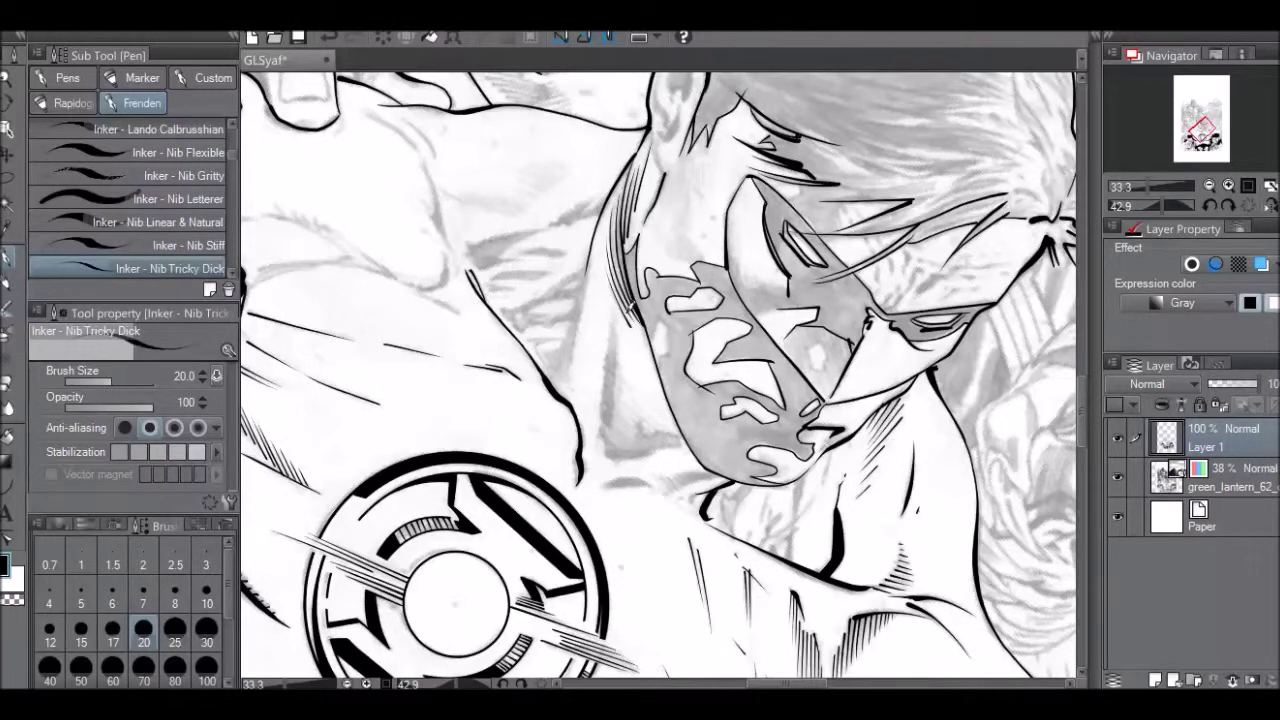
{"action": "left_click_drag", "start_coordinate": [657, 319], "coordinate": [661, 370]}
Undo the last stroke and ink the neck fold lines between the hero's chin and the far shoulder.
{"action": "scroll", "coordinate": [1082, 387], "scroll_direction": "down", "scroll_amount": 3}
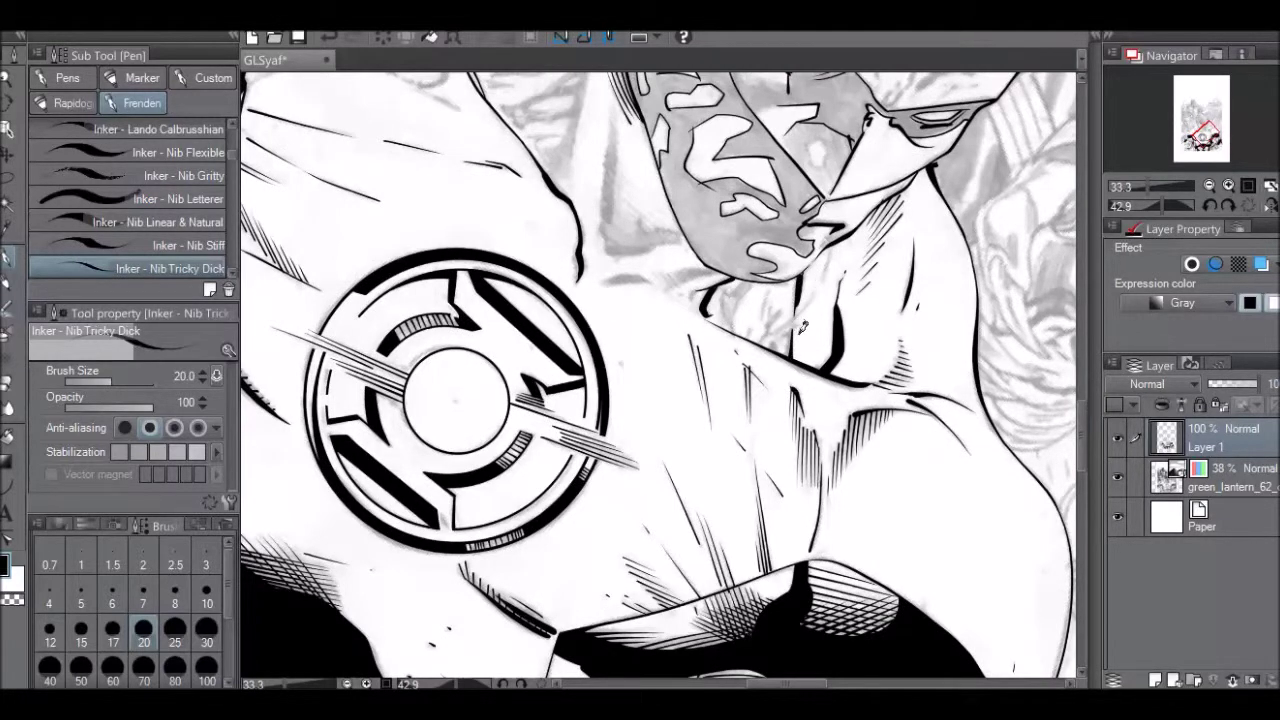
{"action": "key", "text": "ctrl+z"}
{"action": "key", "text": "r"}
{"action": "left_click_drag", "start_coordinate": [812, 290], "coordinate": [791, 102]}
{"action": "key", "text": "p"}
{"action": "left_click_drag", "start_coordinate": [756, 251], "coordinate": [743, 292]}
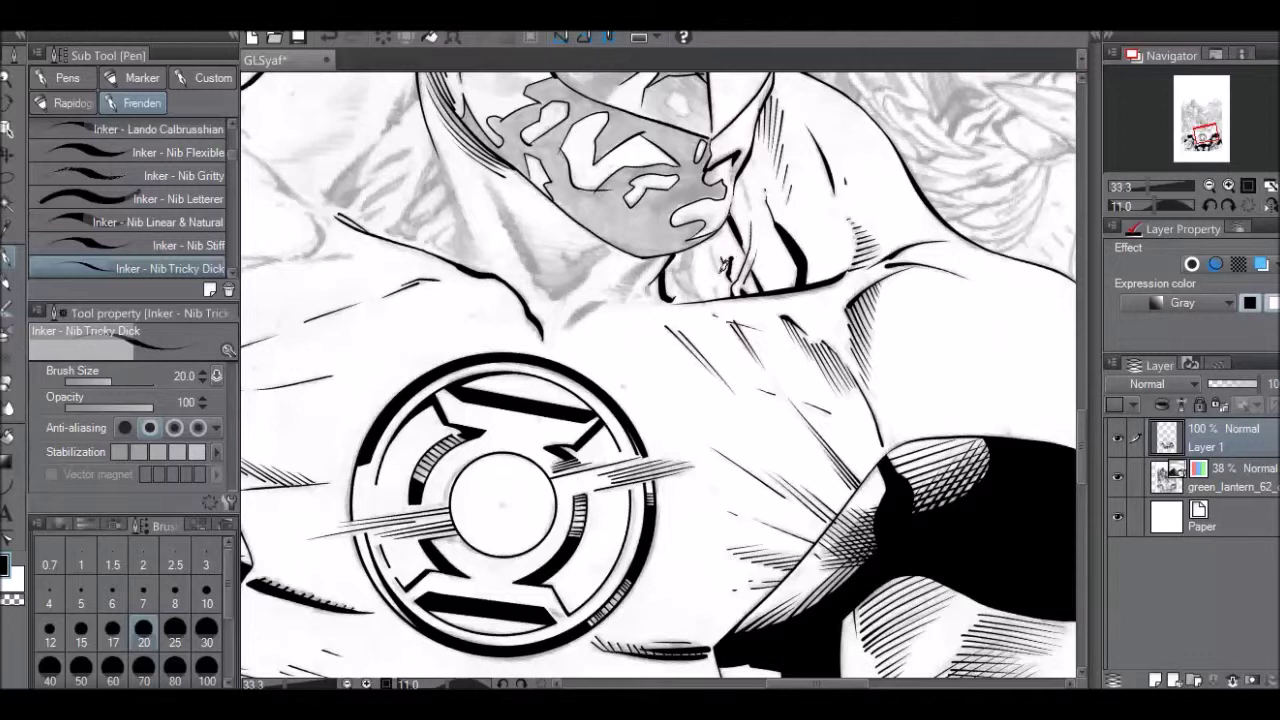
{"action": "mouse_move", "coordinate": [693, 271]}
{"action": "left_mouse_down"}
{"action": "mouse_move", "coordinate": [700, 298]}
{"action": "mouse_move", "coordinate": [691, 268]}
{"action": "left_mouse_up"}
{"action": "left_click_drag", "start_coordinate": [739, 167], "coordinate": [731, 184]}
Ink the contour of the near shoulder where it meets the collarbone, above the gripping fingers.
{"action": "left_click_drag", "start_coordinate": [861, 684], "coordinate": [821, 684]}
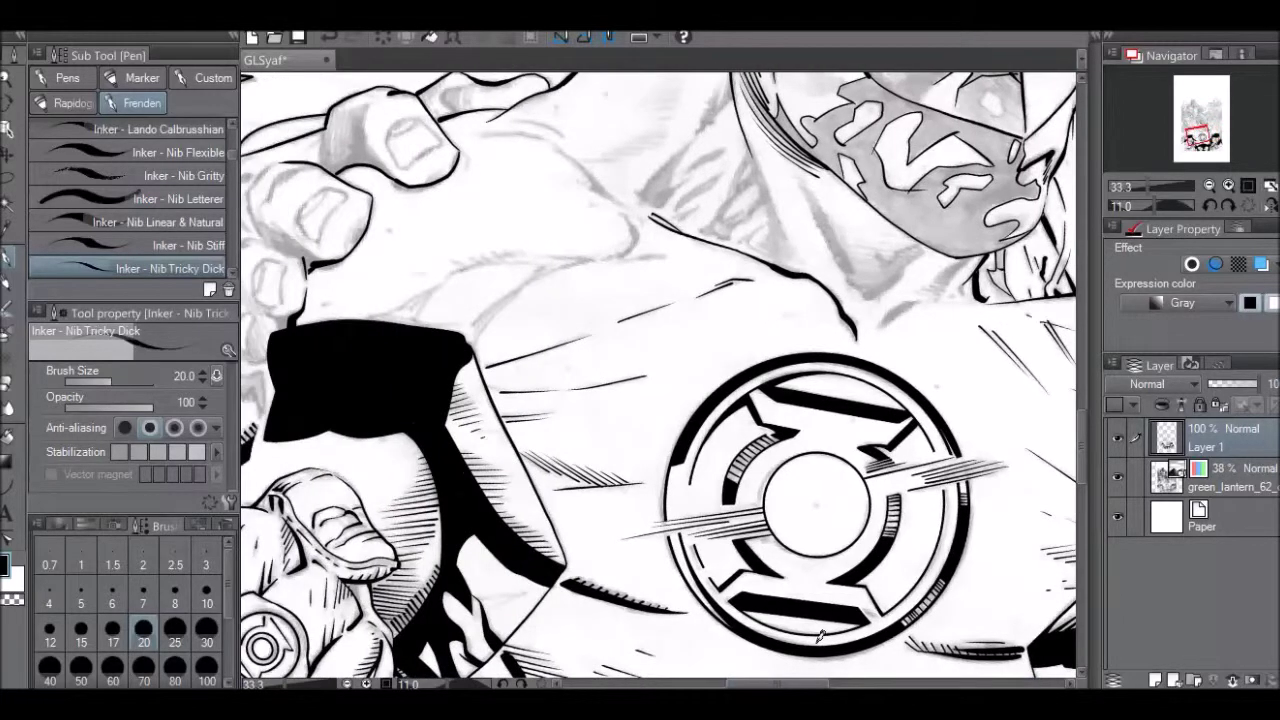
{"action": "key", "text": "r"}
{"action": "left_click_drag", "start_coordinate": [966, 190], "coordinate": [354, 185]}
{"action": "left_click_drag", "start_coordinate": [1081, 370], "coordinate": [1081, 407]}
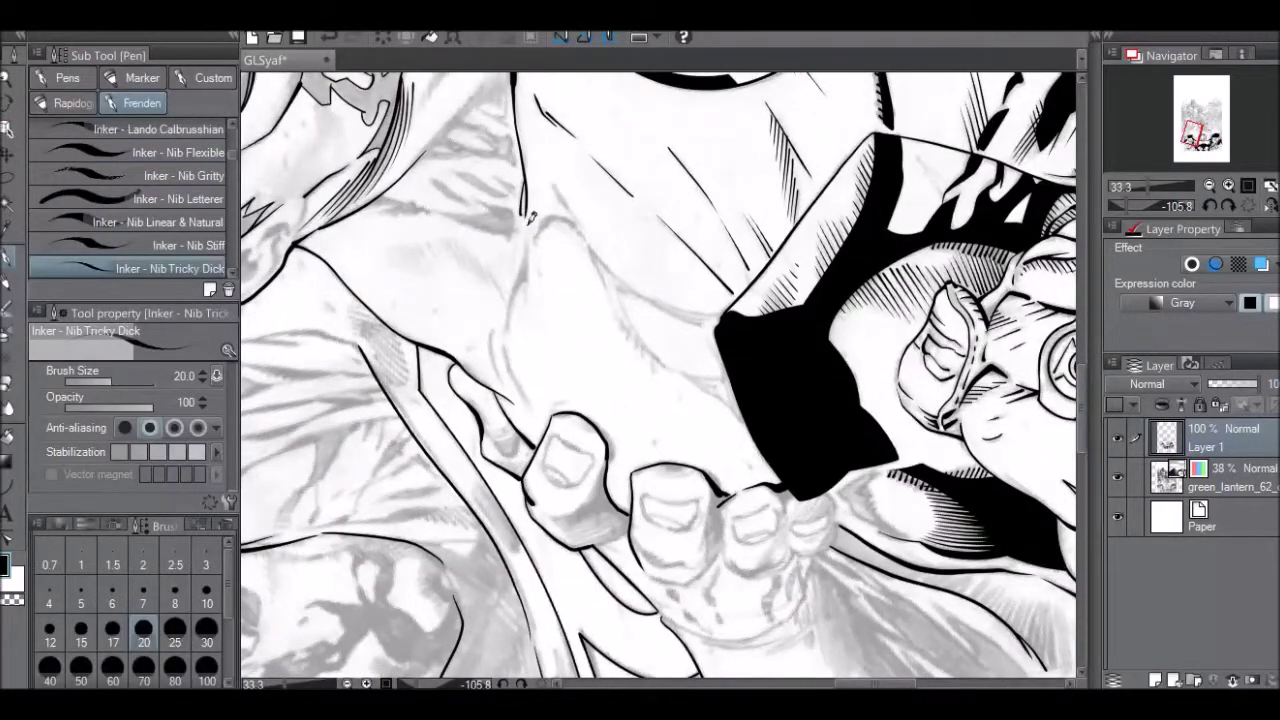
{"action": "left_click_drag", "start_coordinate": [506, 332], "coordinate": [529, 242]}
{"action": "left_click_drag", "start_coordinate": [528, 250], "coordinate": [526, 298]}
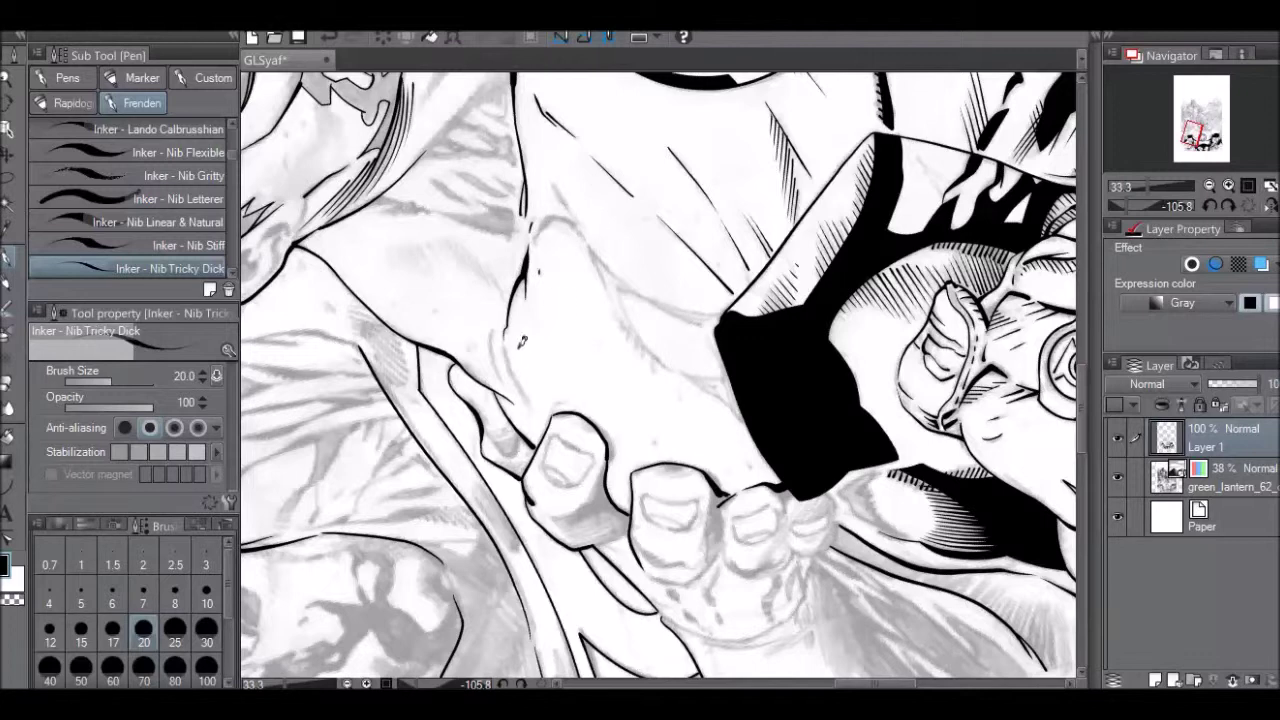
{"action": "mouse_move", "coordinate": [527, 396]}
{"action": "left_mouse_down"}
{"action": "mouse_move", "coordinate": [518, 352]}
{"action": "mouse_move", "coordinate": [503, 378]}
{"action": "left_mouse_up"}
Ink the tapered crease lines between the shoulder and the chest above the black band, redrawing the unsatisfactory strokes.
{"action": "key", "text": "r"}
{"action": "left_click_drag", "start_coordinate": [708, 152], "coordinate": [797, 331]}
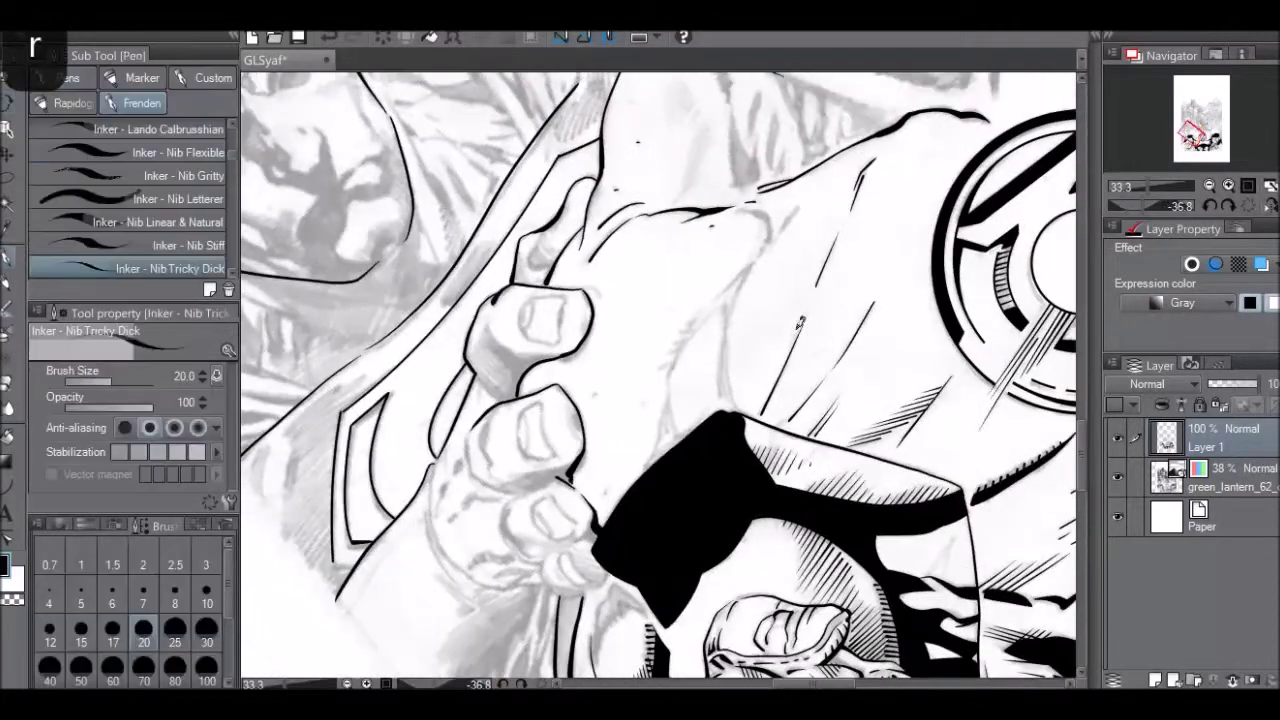
{"action": "mouse_move", "coordinate": [673, 373]}
{"action": "left_mouse_down"}
{"action": "mouse_move", "coordinate": [678, 433]}
{"action": "mouse_move", "coordinate": [672, 392]}
{"action": "mouse_move", "coordinate": [649, 467]}
{"action": "left_mouse_up"}
{"action": "left_click_drag", "start_coordinate": [668, 402], "coordinate": [672, 440]}
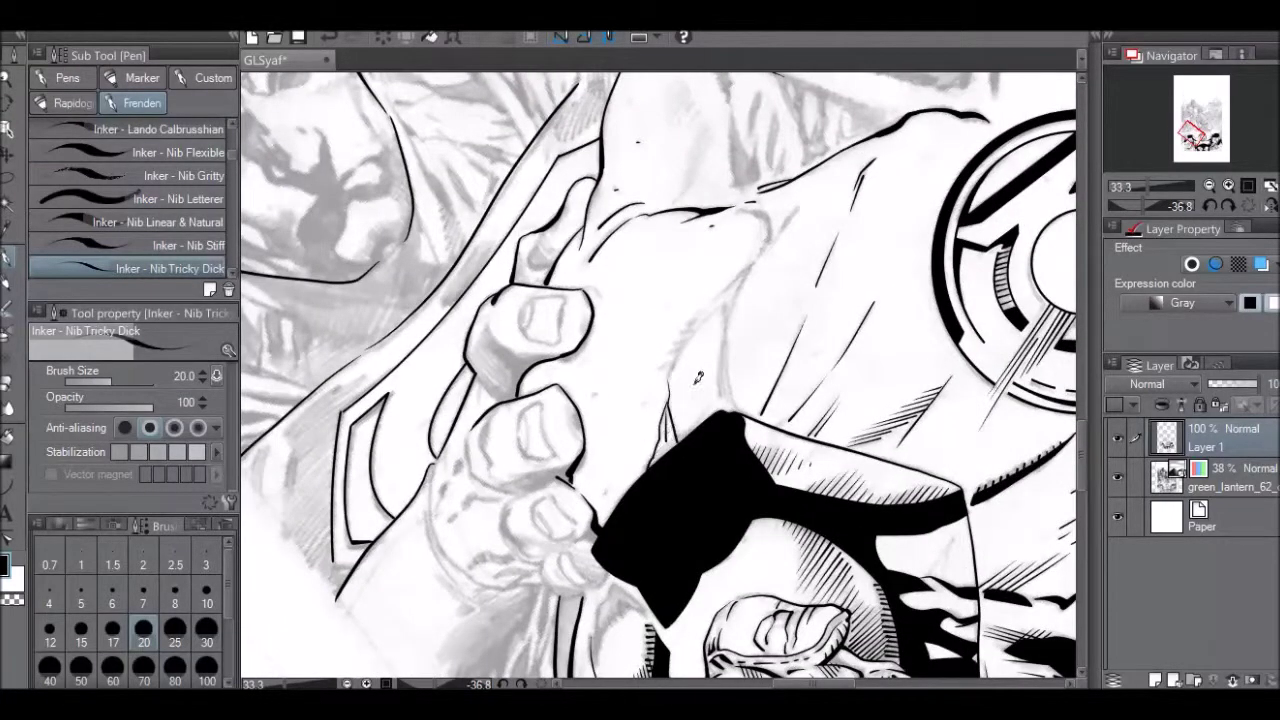
{"action": "left_click_drag", "start_coordinate": [729, 308], "coordinate": [740, 408]}
{"action": "key", "text": "ctrl+z"}
{"action": "mouse_move", "coordinate": [727, 306]}
{"action": "left_mouse_down"}
{"action": "mouse_move", "coordinate": [731, 358]}
{"action": "mouse_move", "coordinate": [731, 312]}
{"action": "mouse_move", "coordinate": [735, 408]}
{"action": "left_mouse_up"}
{"action": "mouse_move", "coordinate": [669, 380]}
{"action": "left_mouse_down"}
{"action": "mouse_move", "coordinate": [680, 346]}
{"action": "mouse_move", "coordinate": [752, 265]}
{"action": "left_mouse_up"}
{"action": "left_click_drag", "start_coordinate": [672, 368], "coordinate": [728, 293]}
{"action": "key", "text": "ctrl+z"}
{"action": "left_click_drag", "start_coordinate": [672, 372], "coordinate": [734, 292]}
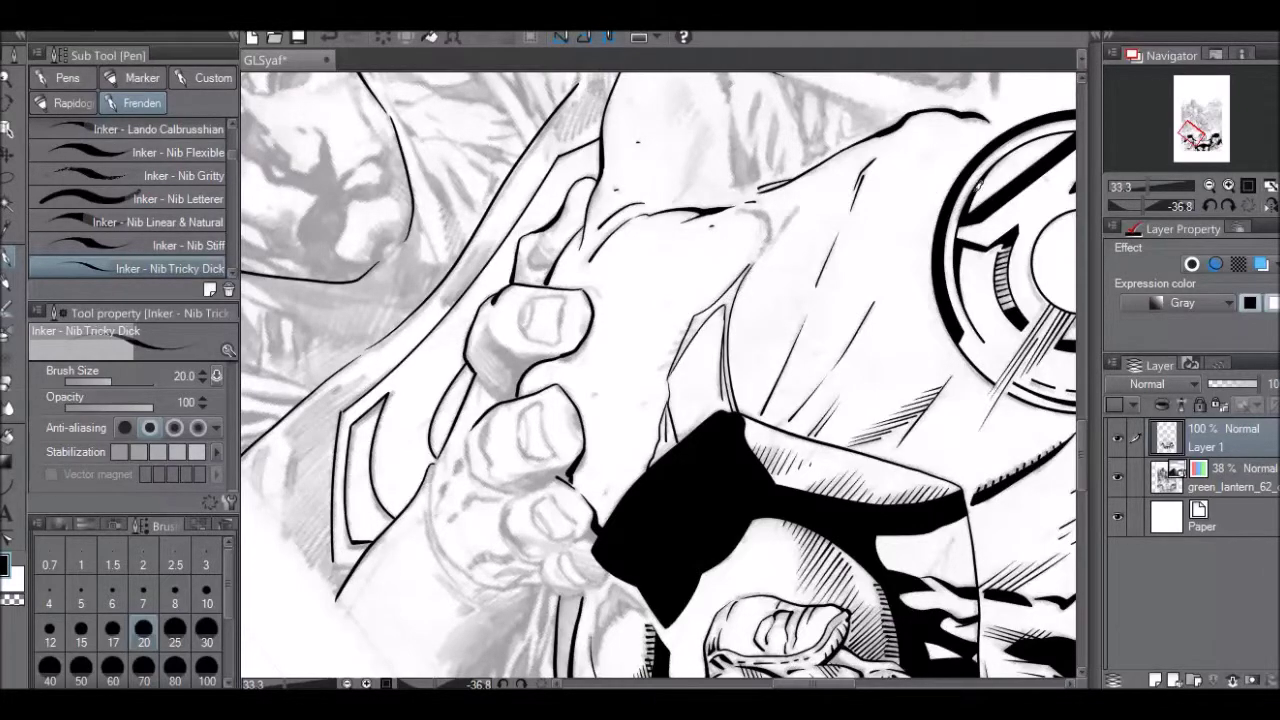
Add short hatch marks along the shoulder crease and close the shoulder contour near the collarbone.
{"action": "key", "text": "r"}
{"action": "mouse_move", "coordinate": [970, 220]}
{"action": "left_mouse_down"}
{"action": "mouse_move", "coordinate": [628, 322]}
{"action": "mouse_move", "coordinate": [652, 358]}
{"action": "left_mouse_up"}
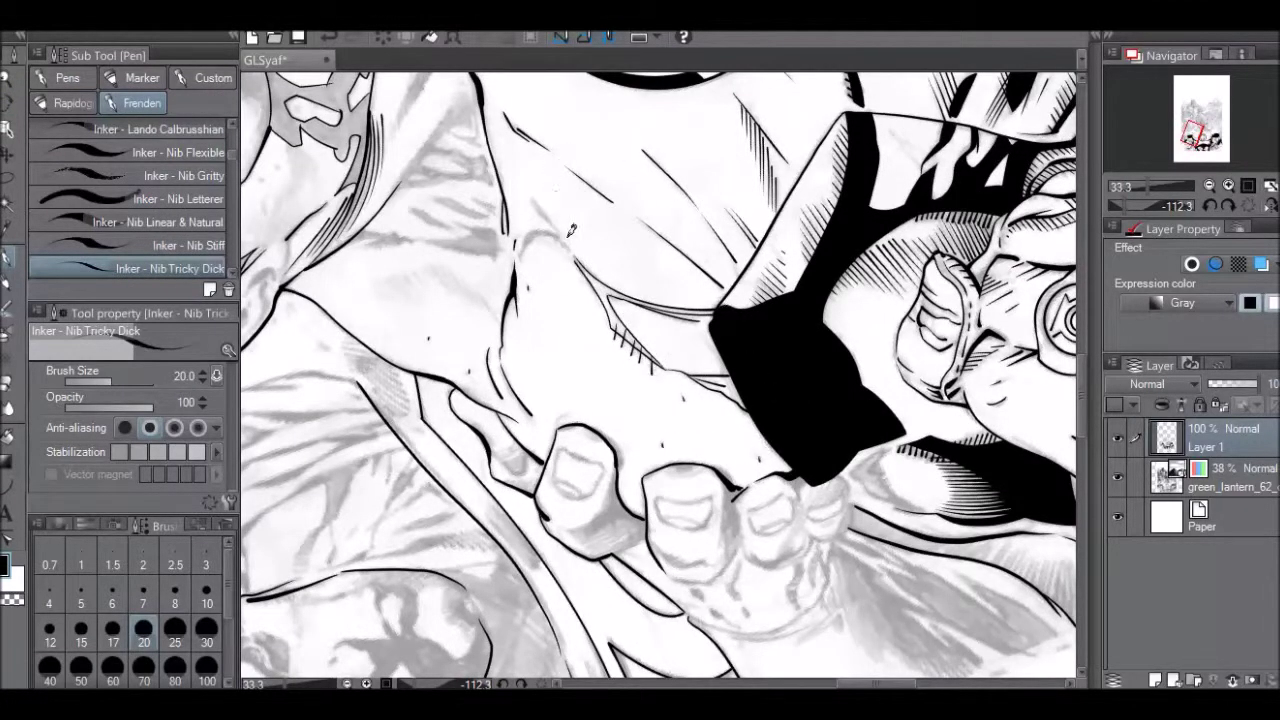
{"action": "key", "text": "r"}
{"action": "mouse_move", "coordinate": [952, 181]}
{"action": "left_mouse_down"}
{"action": "mouse_move", "coordinate": [579, 472]}
{"action": "mouse_move", "coordinate": [545, 522]}
{"action": "mouse_move", "coordinate": [572, 536]}
{"action": "left_mouse_up"}
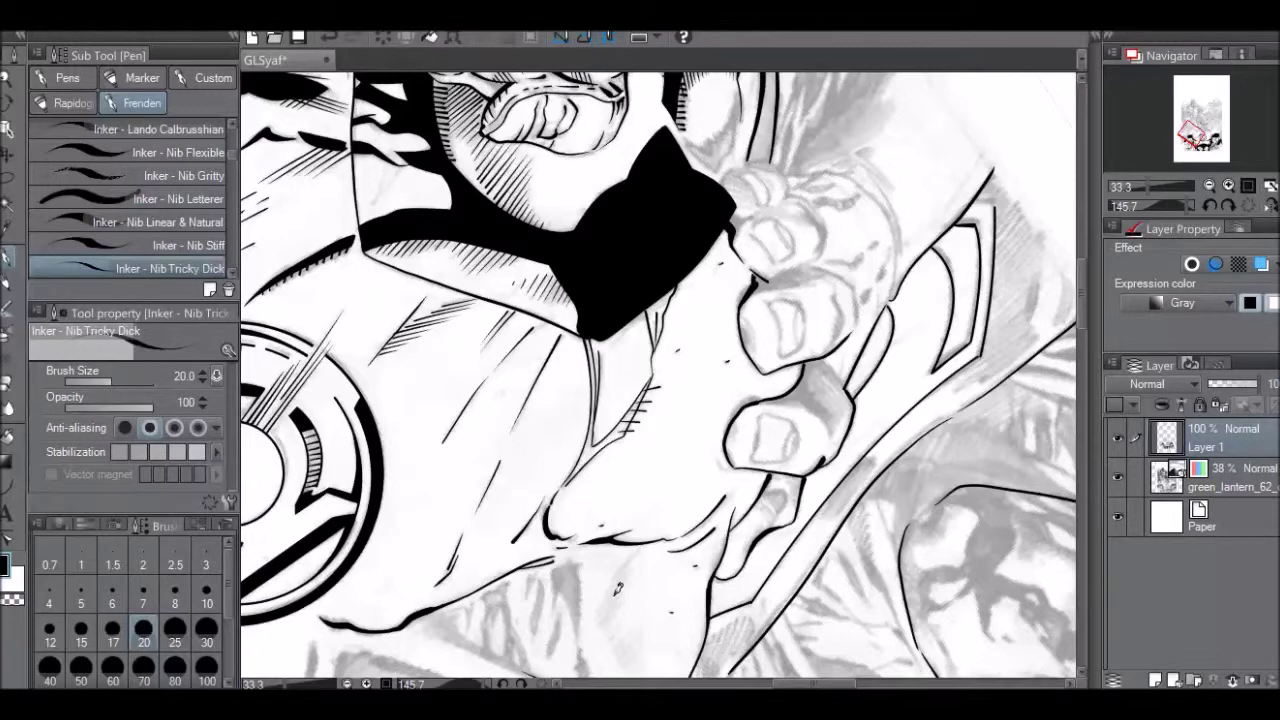
Ink a narrow spike-shaped fold beside the black shadow near the fist, and toggle Layer 1's visibility to check the inks.
{"action": "key", "text": "r"}
{"action": "left_click_drag", "start_coordinate": [795, 222], "coordinate": [650, 172]}
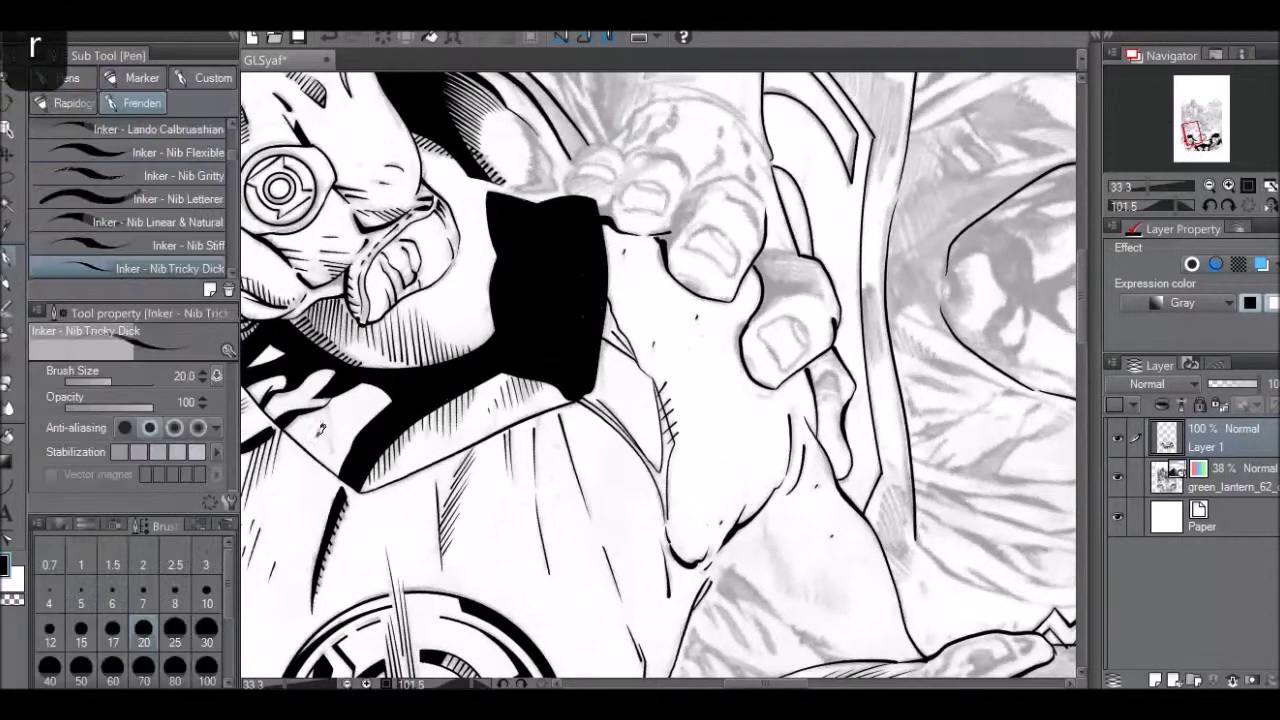
{"action": "left_click_drag", "start_coordinate": [336, 434], "coordinate": [346, 386]}
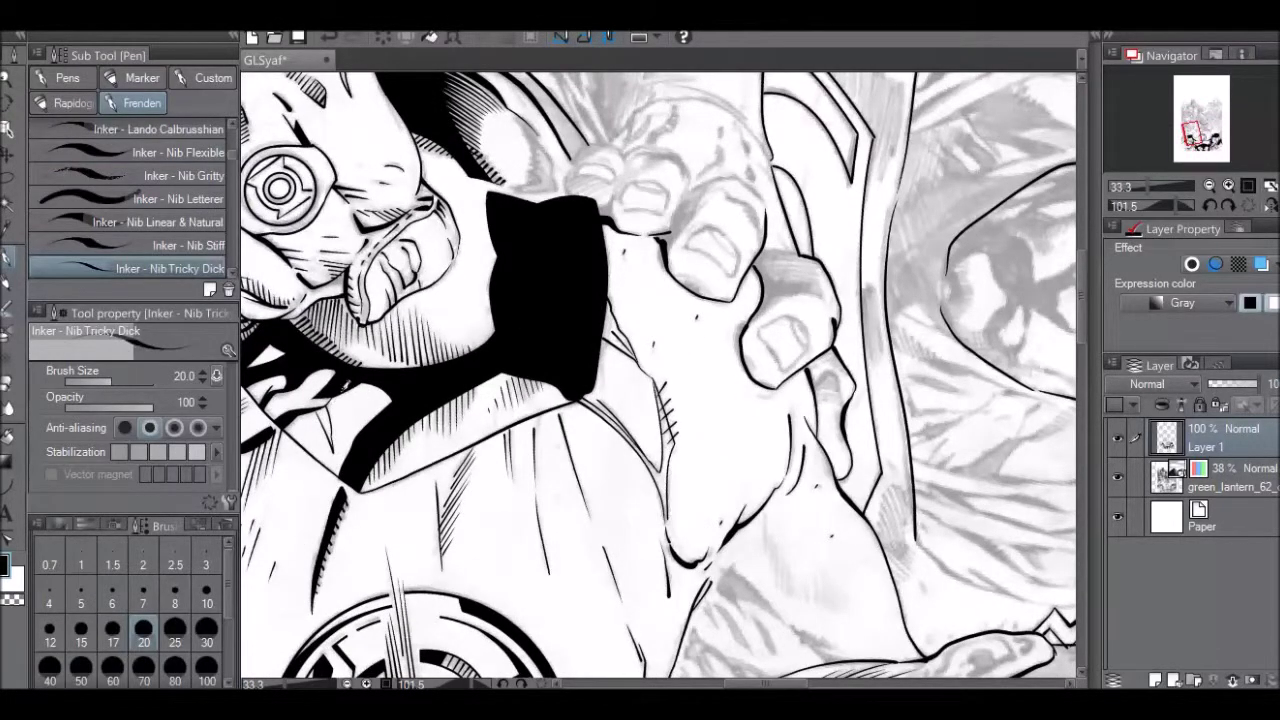
{"action": "left_click", "coordinate": [1117, 439]}
{"action": "left_click", "coordinate": [1118, 442]}
Hatch the muscle between the neck and near shoulder with curved rows of short parallel strokes, undoing the unsuitable ones.
{"action": "scroll", "coordinate": [1081, 354], "scroll_direction": "down", "scroll_amount": 5}
{"action": "left_click_drag", "start_coordinate": [768, 293], "coordinate": [798, 364]}
{"action": "mouse_move", "coordinate": [782, 320]}
{"action": "left_mouse_down"}
{"action": "mouse_move", "coordinate": [795, 370]}
{"action": "mouse_move", "coordinate": [815, 362]}
{"action": "mouse_move", "coordinate": [832, 375]}
{"action": "left_mouse_up"}
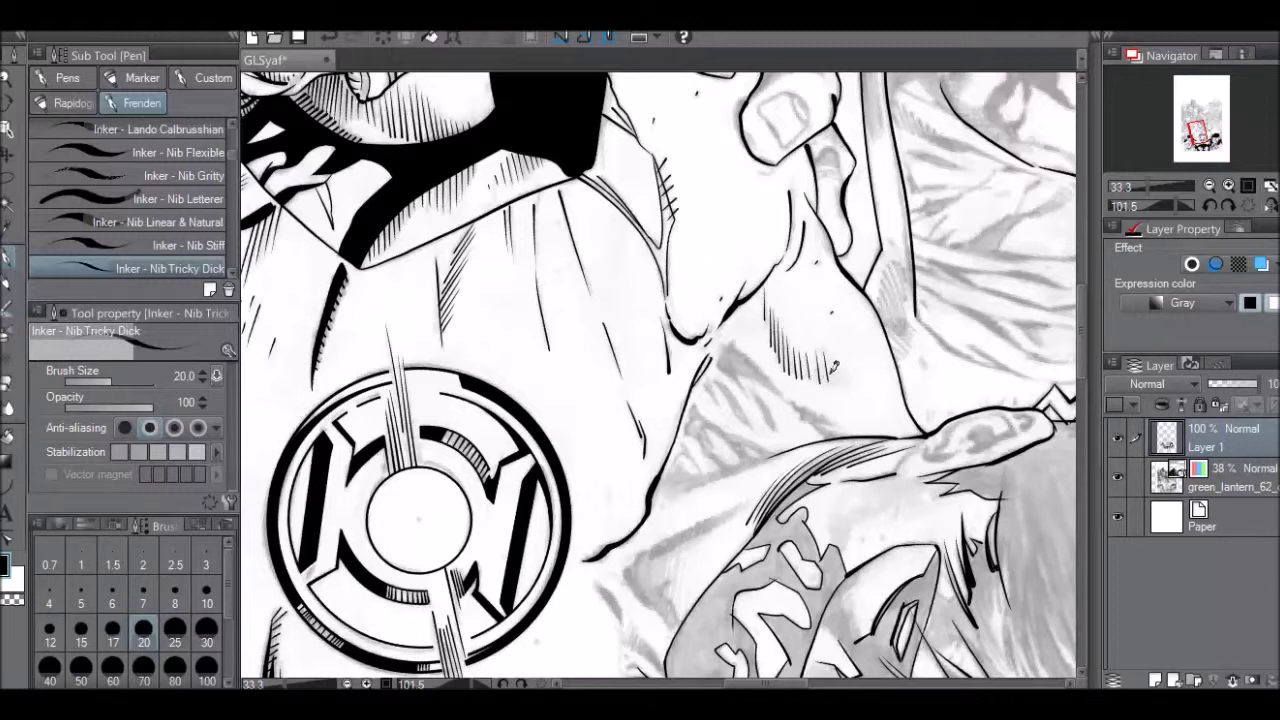
{"action": "key", "text": "ctrl+z"}
{"action": "key", "text": "ctrl+z"}
{"action": "key", "text": "ctrl+z"}
{"action": "key", "text": "r"}
{"action": "key", "text": "ctrl+KP_Add"}
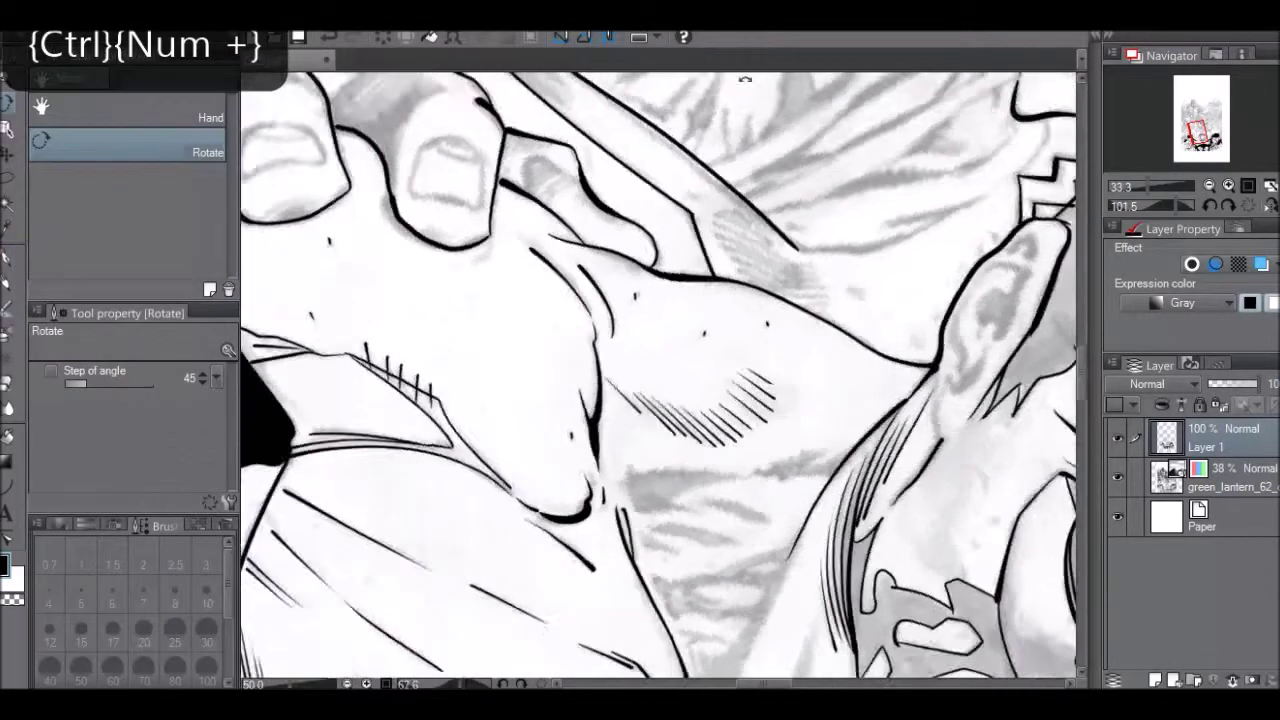
{"action": "left_click_drag", "start_coordinate": [793, 70], "coordinate": [463, 197]}
{"action": "key", "text": "ctrl+minus"}
Ink the shadow along the neck edge and the hatched narrow wedge where the shoulder meets the collarbone.
{"action": "mouse_move", "coordinate": [693, 231]}
{"action": "left_mouse_down"}
{"action": "mouse_move", "coordinate": [683, 288]}
{"action": "mouse_move", "coordinate": [692, 262]}
{"action": "left_mouse_up"}
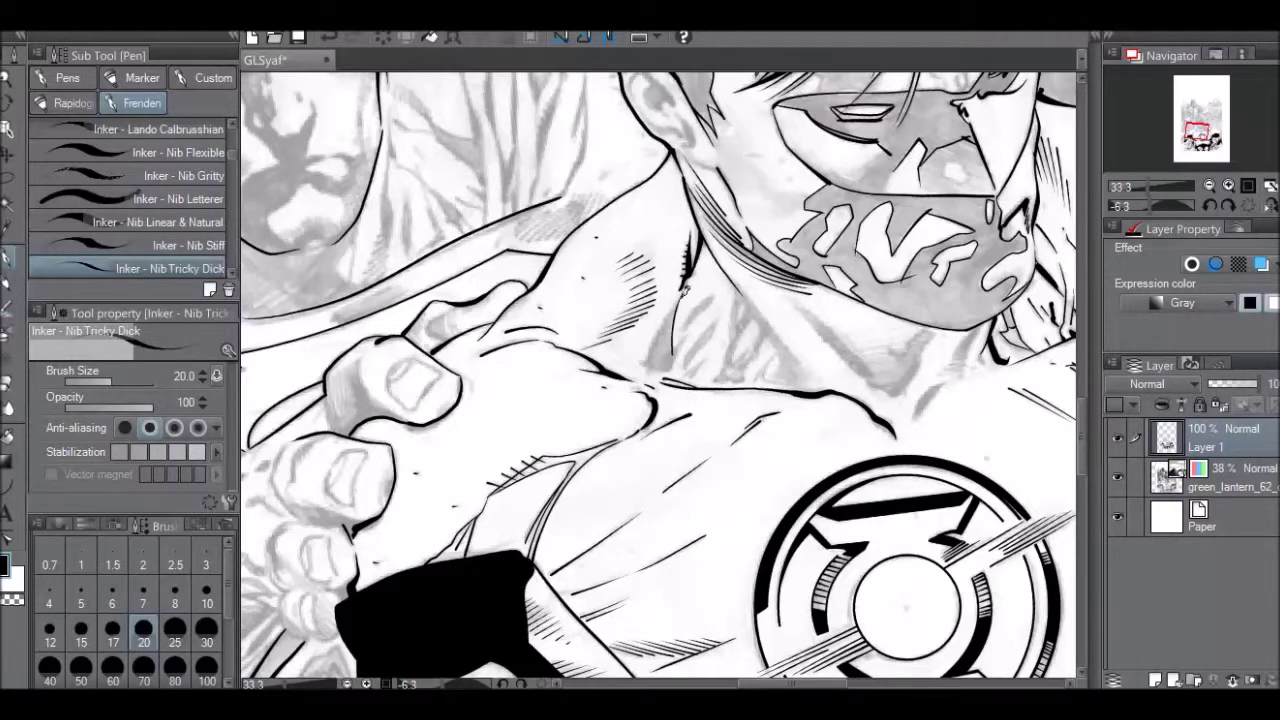
{"action": "mouse_move", "coordinate": [679, 298]}
{"action": "left_mouse_down"}
{"action": "mouse_move", "coordinate": [652, 358]}
{"action": "mouse_move", "coordinate": [662, 352]}
{"action": "left_mouse_up"}
{"action": "key", "text": "r"}
{"action": "mouse_move", "coordinate": [914, 275]}
{"action": "left_mouse_down"}
{"action": "mouse_move", "coordinate": [878, 210]}
{"action": "mouse_move", "coordinate": [765, 122]}
{"action": "left_mouse_up"}
{"action": "mouse_move", "coordinate": [650, 316]}
{"action": "left_mouse_down"}
{"action": "mouse_move", "coordinate": [661, 363]}
{"action": "mouse_move", "coordinate": [640, 286]}
{"action": "left_mouse_up"}
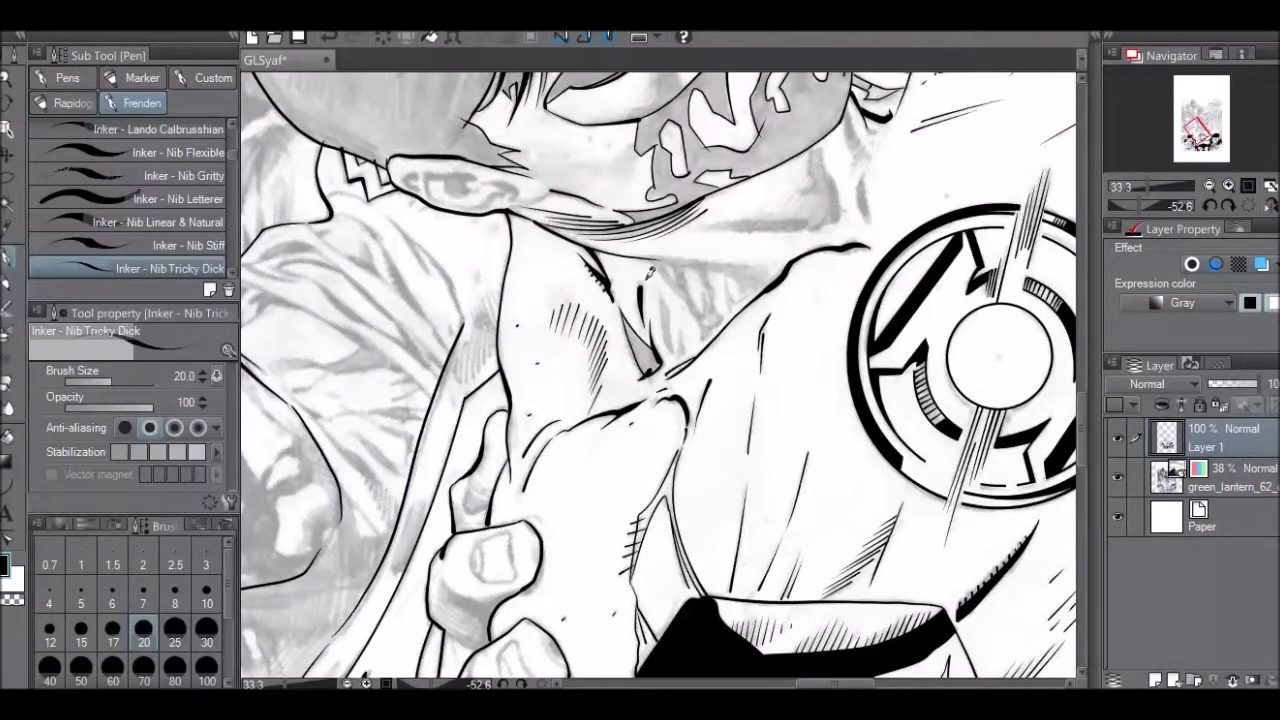
{"action": "left_click_drag", "start_coordinate": [643, 357], "coordinate": [638, 330]}
Ink short tapered fold strokes beside the hatched wedge at the base of the neck, retrying the unsuitable ones.
{"action": "left_click_drag", "start_coordinate": [670, 342], "coordinate": [663, 289]}
{"action": "key", "text": "ctrl+z"}
{"action": "left_click_drag", "start_coordinate": [669, 346], "coordinate": [663, 291]}
{"action": "key", "text": "ctrl+z"}
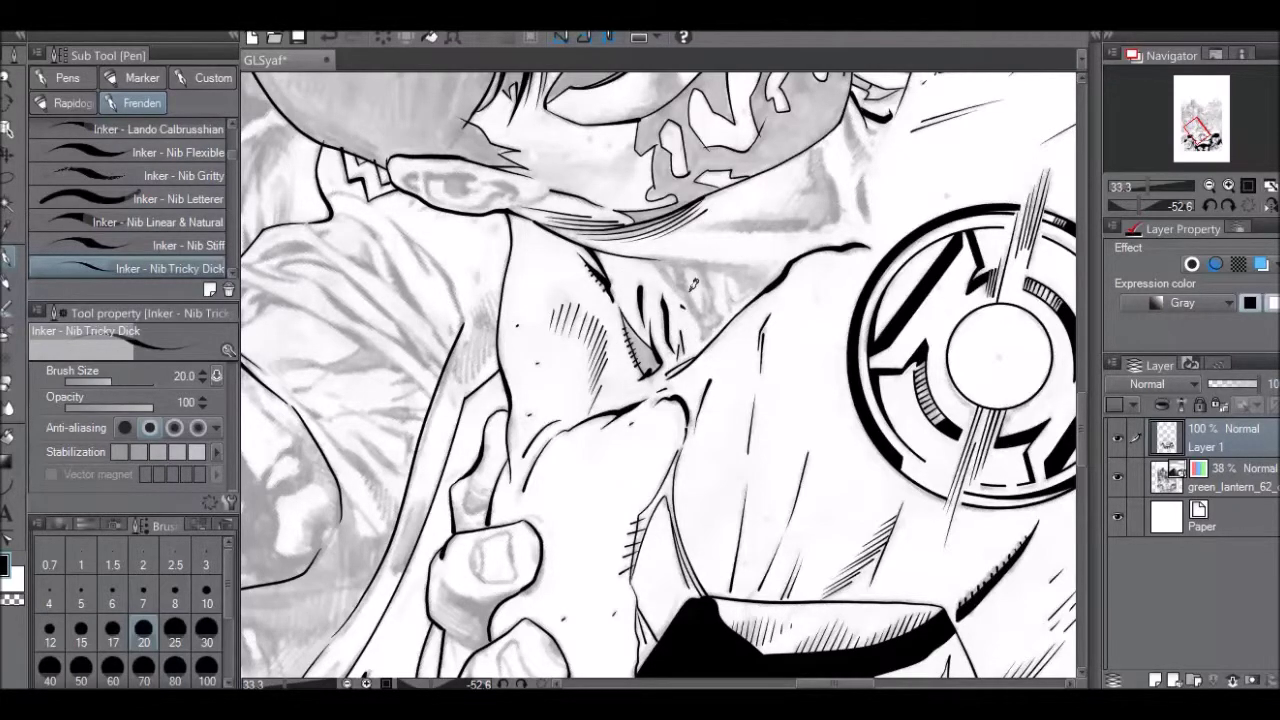
{"action": "scroll", "coordinate": [693, 285], "scroll_direction": "down", "scroll_amount": 2}
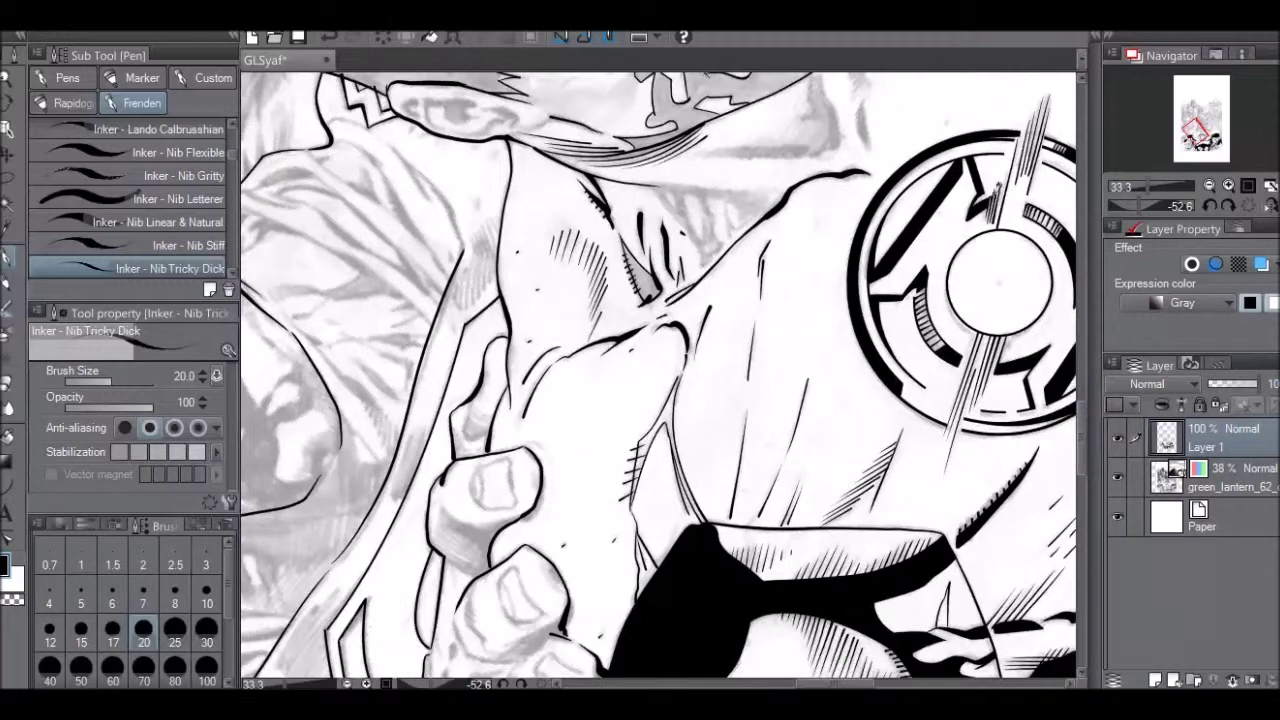
Ink the heavy tapered neck muscle line and outline the shadow folds between it and the collarbone.
{"action": "key", "text": "r"}
{"action": "left_click_drag", "start_coordinate": [915, 135], "coordinate": [350, 205]}
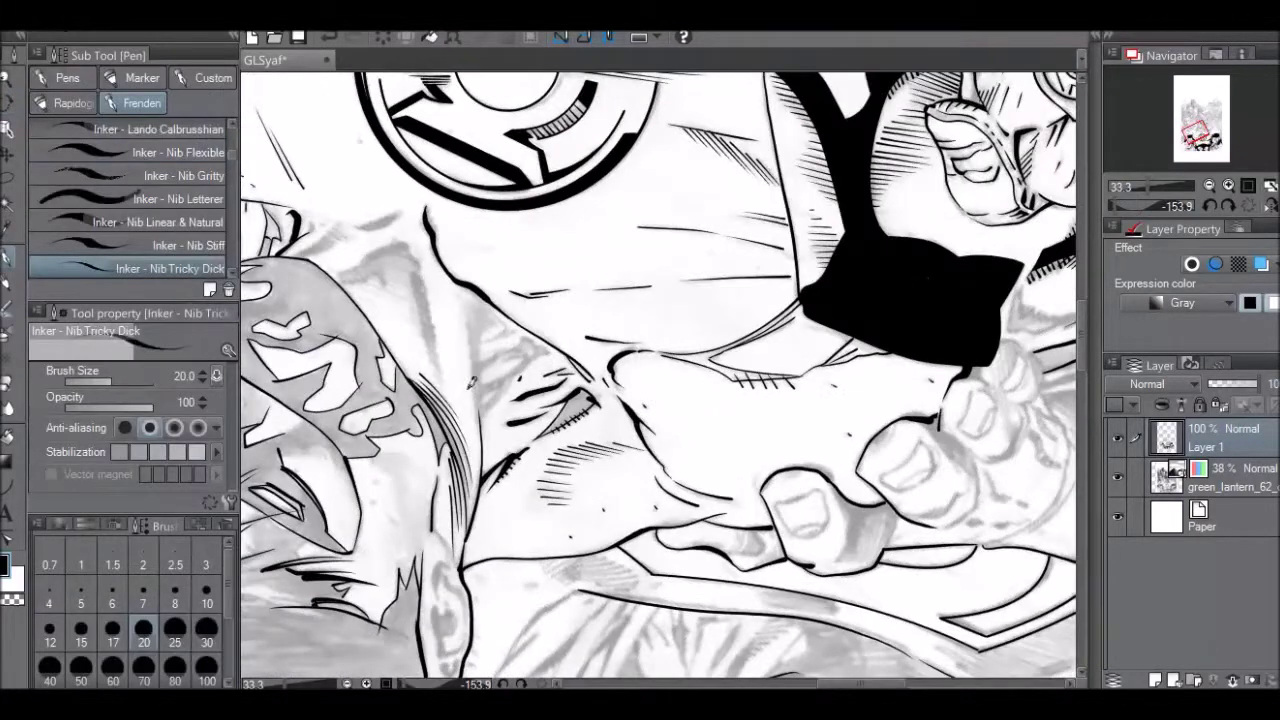
{"action": "left_click_drag", "start_coordinate": [487, 458], "coordinate": [469, 315]}
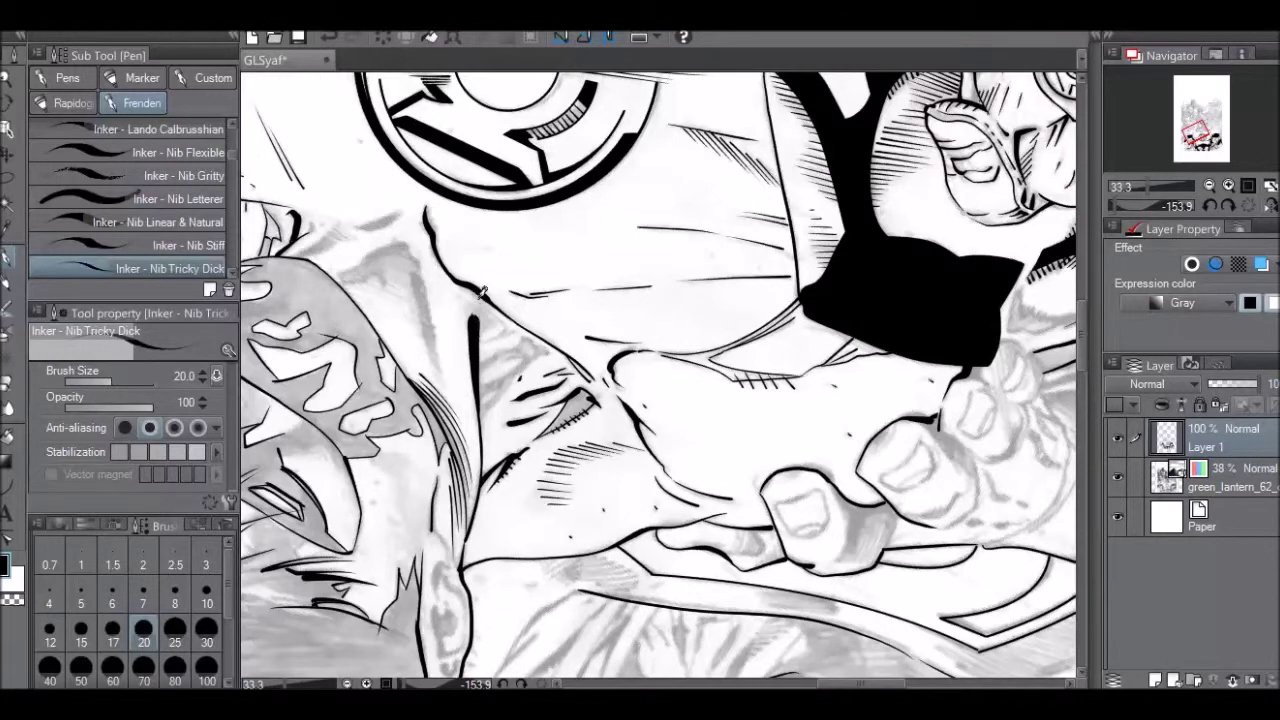
{"action": "key", "text": "r"}
{"action": "left_click_drag", "start_coordinate": [481, 292], "coordinate": [850, 341]}
{"action": "mouse_move", "coordinate": [778, 238]}
{"action": "left_mouse_down"}
{"action": "mouse_move", "coordinate": [772, 289]}
{"action": "mouse_move", "coordinate": [777, 272]}
{"action": "left_mouse_up"}
{"action": "mouse_move", "coordinate": [759, 328]}
{"action": "left_mouse_down"}
{"action": "mouse_move", "coordinate": [791, 267]}
{"action": "mouse_move", "coordinate": [803, 270]}
{"action": "mouse_move", "coordinate": [776, 316]}
{"action": "mouse_move", "coordinate": [796, 302]}
{"action": "left_mouse_up"}
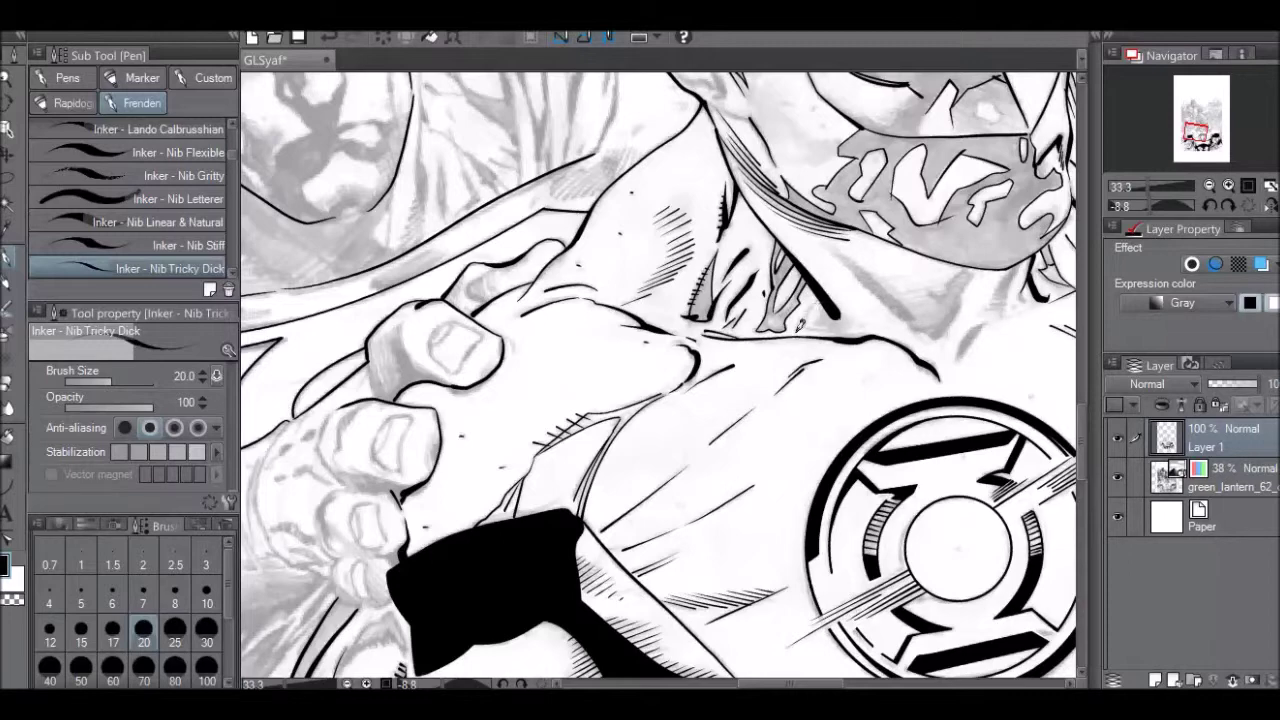
Ink a row of short hatch ticks along the edge of the heavy tapered neck muscle line.
{"action": "key", "text": "ctrl+KP_Add"}
{"action": "key", "text": "ctrl+minus"}
{"action": "key", "text": "r"}
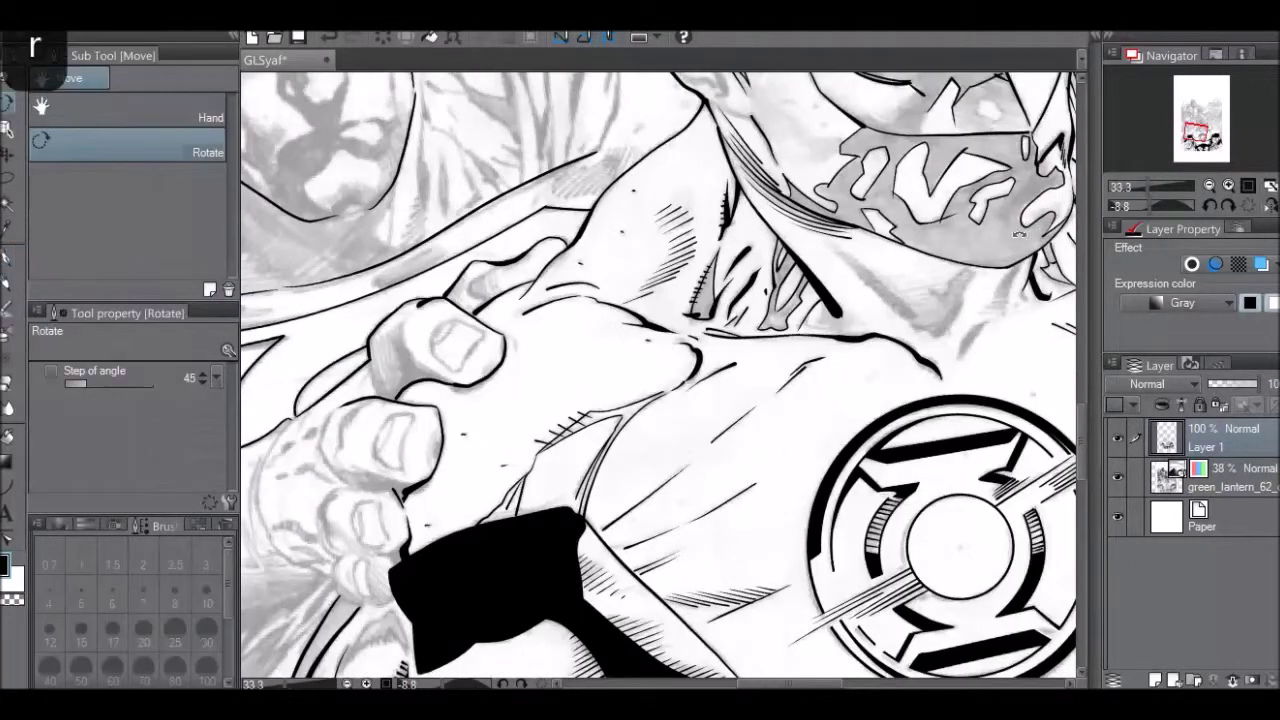
{"action": "key", "text": "ctrl+z"}
{"action": "left_click_drag", "start_coordinate": [1050, 238], "coordinate": [755, 58]}
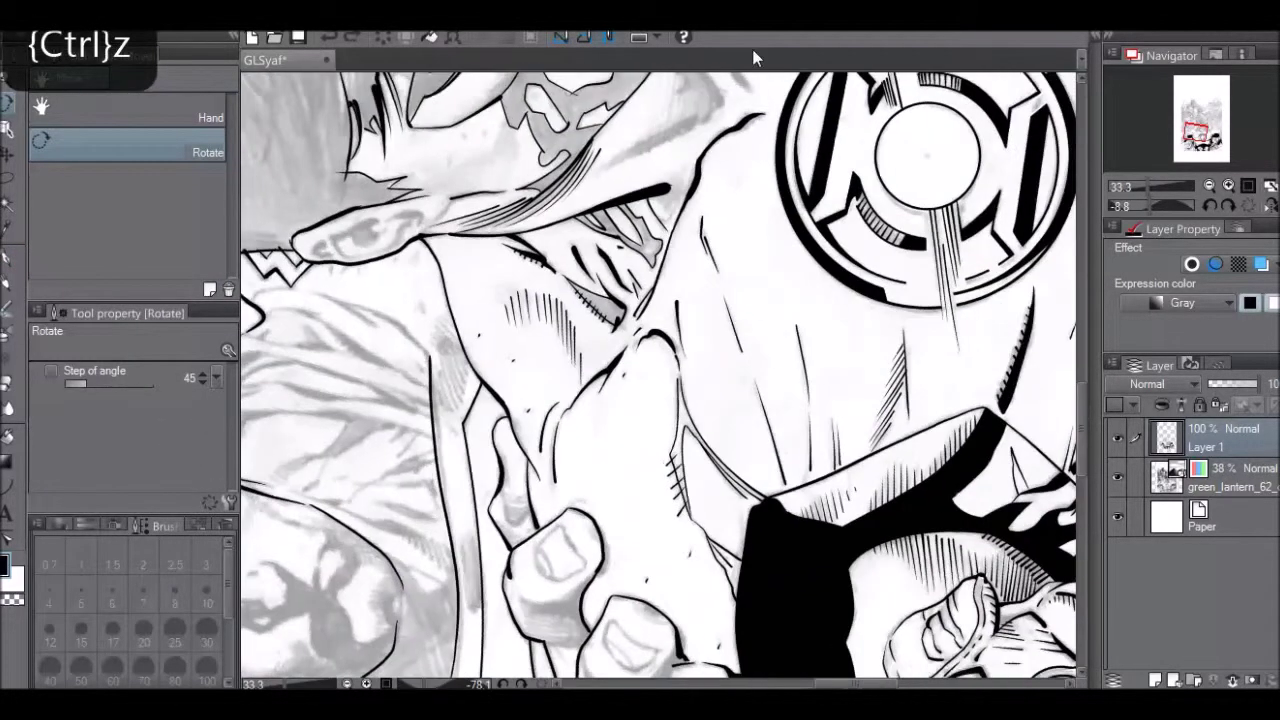
{"action": "key", "text": "r"}
{"action": "left_click_drag", "start_coordinate": [702, 171], "coordinate": [649, 154]}
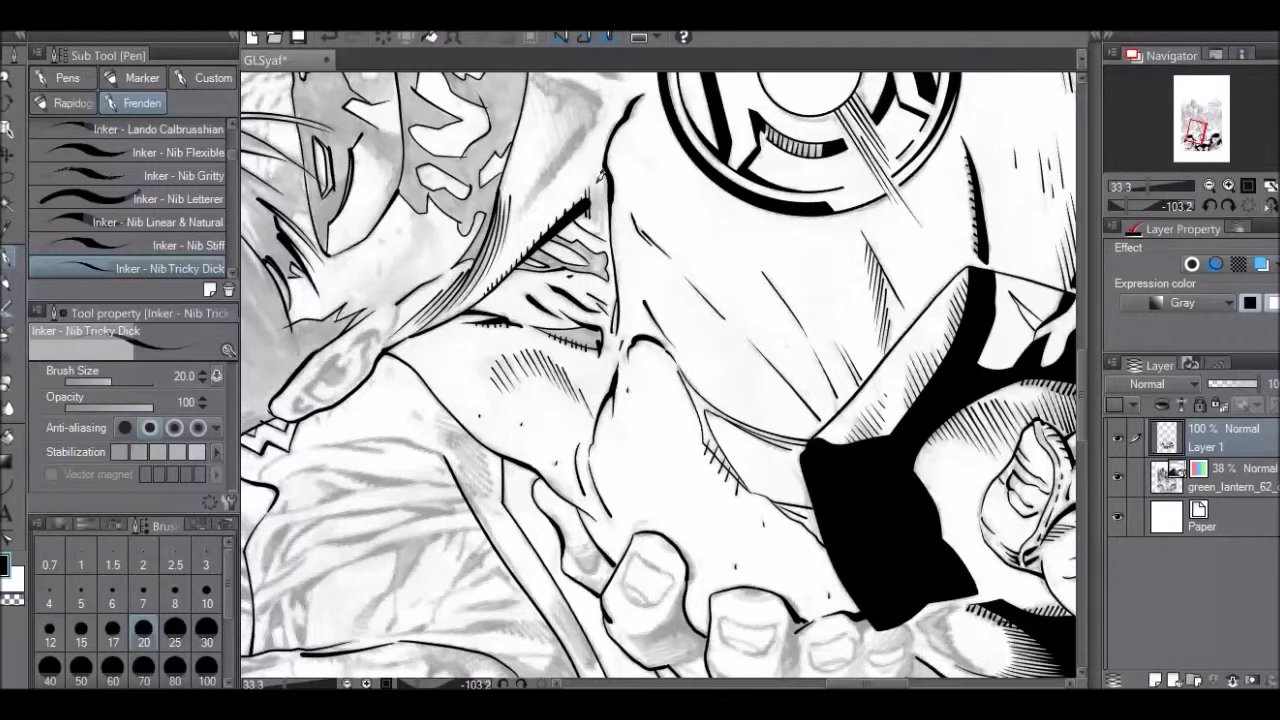
Hatch the small shadow where the heavy neck line meets the collarbone, finishing the ticks along that line.
{"action": "key", "text": "ctrl+z"}
{"action": "left_click_drag", "start_coordinate": [1085, 375], "coordinate": [1085, 342]}
{"action": "key", "text": "r"}
{"action": "left_click_drag", "start_coordinate": [648, 224], "coordinate": [760, 267]}
{"action": "left_click_drag", "start_coordinate": [684, 300], "coordinate": [676, 265]}
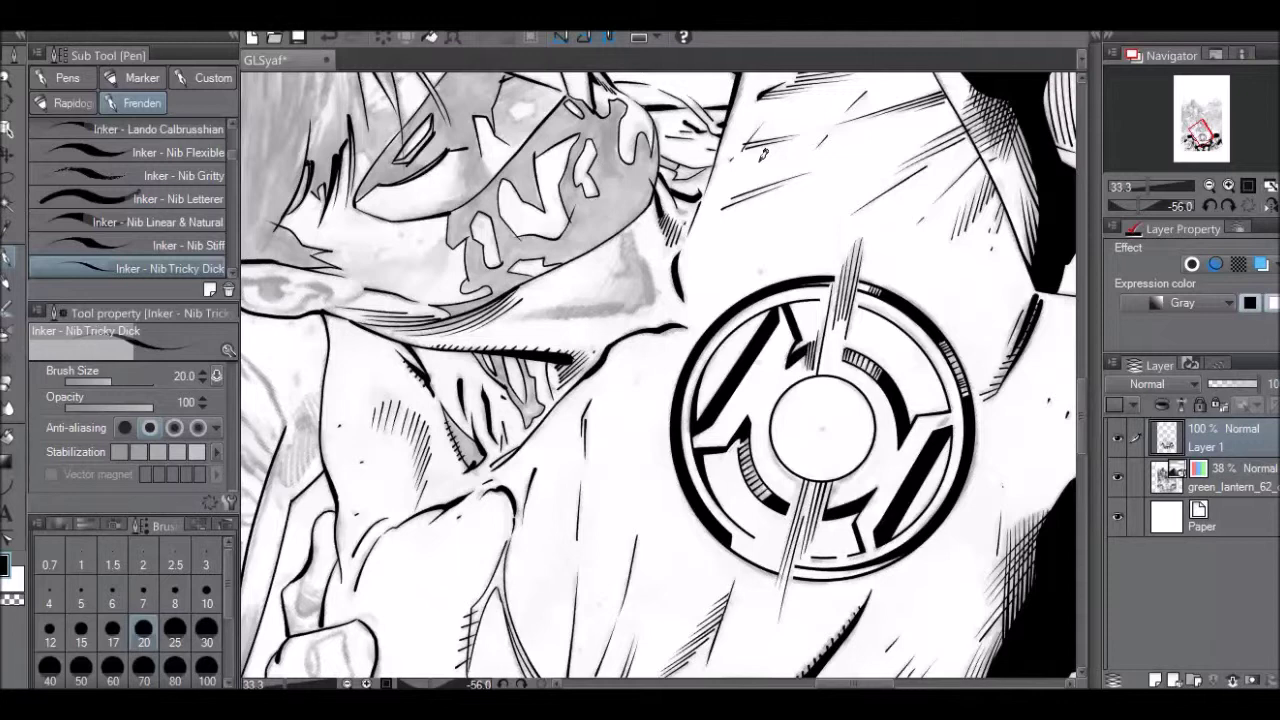
Hatch the cheek shadow in front of the ear with rows of fine parallel strokes, undoing the unsuitable ones.
{"action": "key", "text": "ctrl+z"}
{"action": "key", "text": "r"}
{"action": "left_click_drag", "start_coordinate": [989, 650], "coordinate": [1115, 200]}
{"action": "key", "text": "space"}
{"action": "left_click_drag", "start_coordinate": [567, 515], "coordinate": [574, 320]}
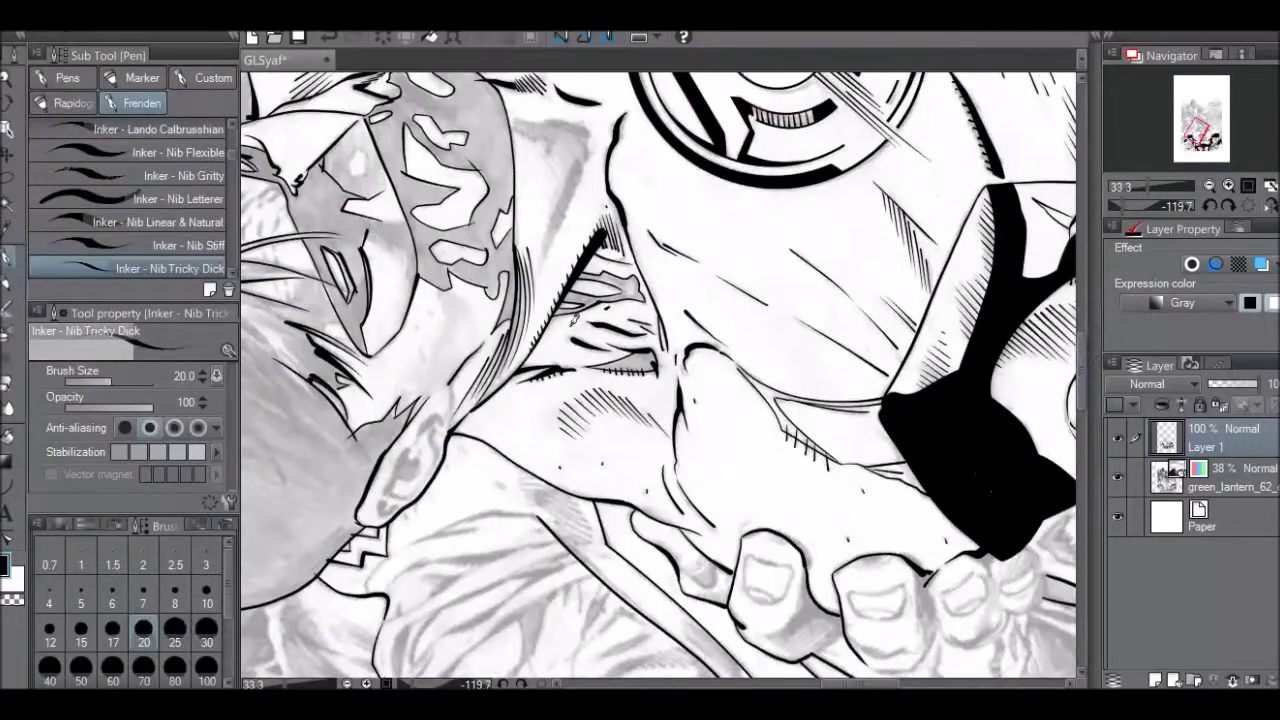
{"action": "key", "text": "r"}
{"action": "mouse_move", "coordinate": [449, 362]}
{"action": "left_mouse_down"}
{"action": "mouse_move", "coordinate": [436, 430]}
{"action": "mouse_move", "coordinate": [411, 436]}
{"action": "left_mouse_up"}
{"action": "mouse_move", "coordinate": [417, 401]}
{"action": "left_mouse_down"}
{"action": "mouse_move", "coordinate": [416, 434]}
{"action": "mouse_move", "coordinate": [426, 428]}
{"action": "mouse_move", "coordinate": [412, 455]}
{"action": "mouse_move", "coordinate": [430, 448]}
{"action": "left_mouse_up"}
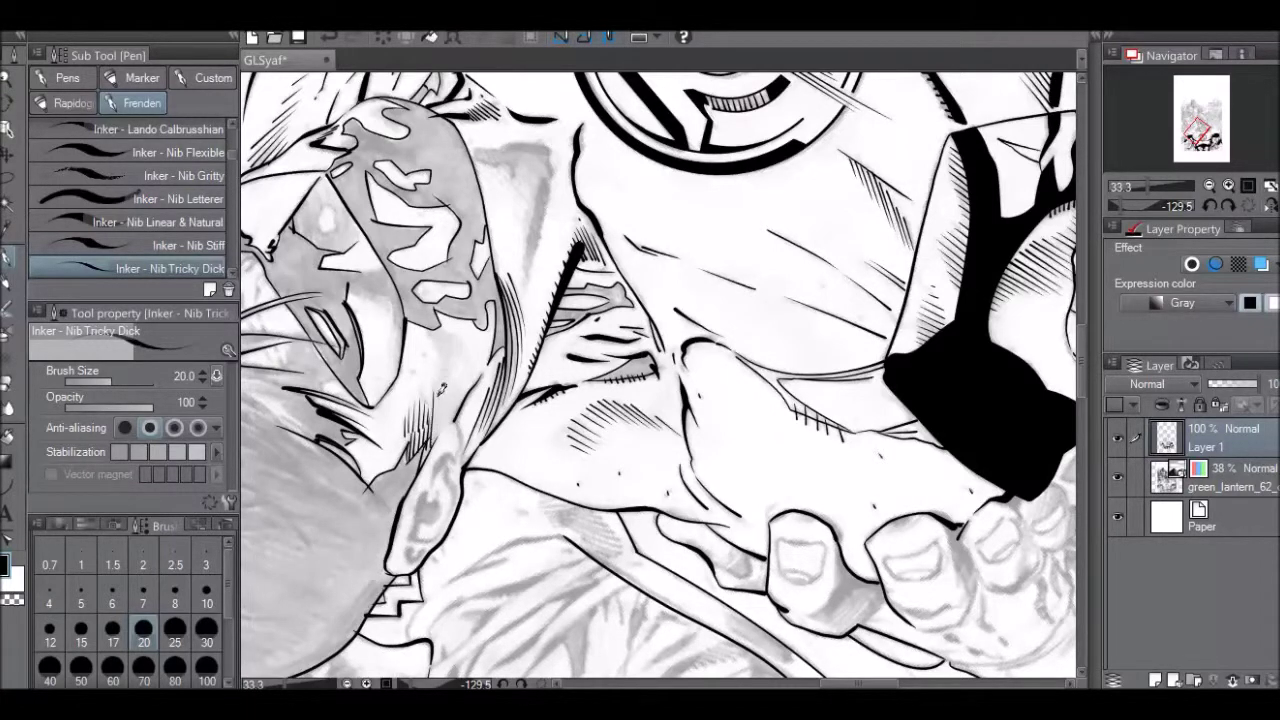
{"action": "key", "text": "ctrl+z"}
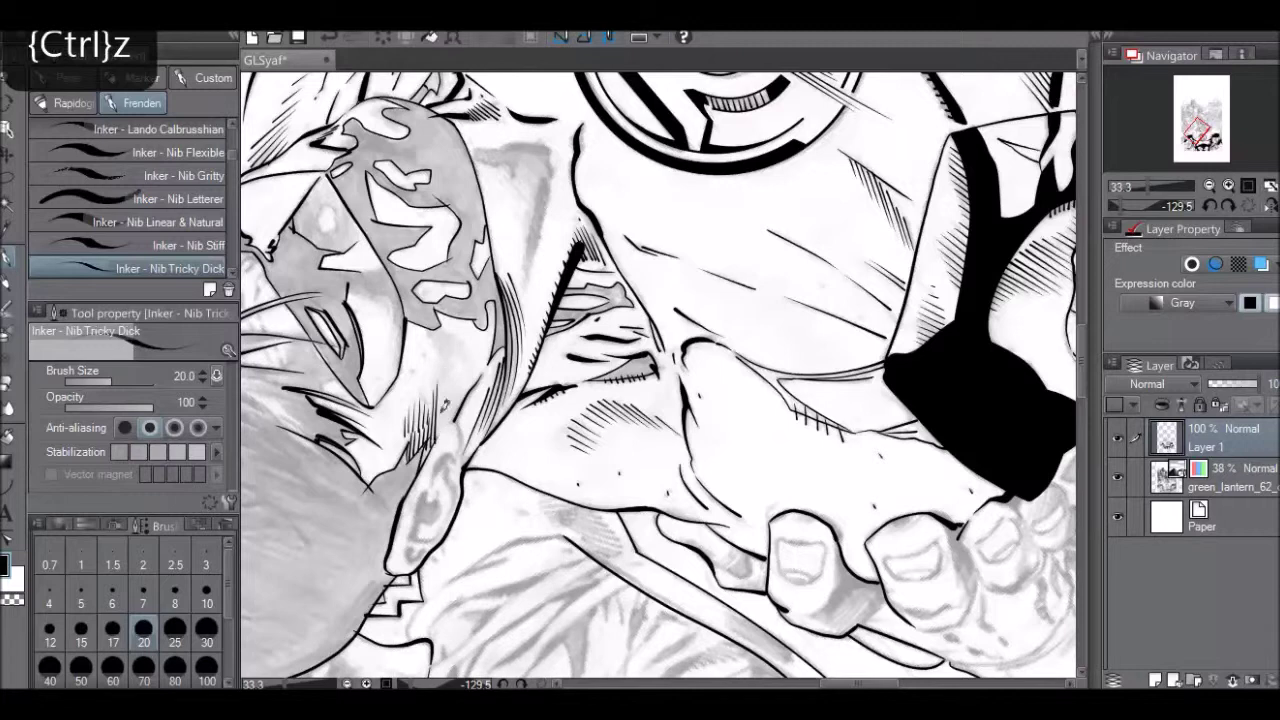
{"action": "mouse_move", "coordinate": [452, 360]}
{"action": "left_mouse_down"}
{"action": "mouse_move", "coordinate": [440, 432]}
{"action": "mouse_move", "coordinate": [448, 406]}
{"action": "left_mouse_up"}
{"action": "left_click_drag", "start_coordinate": [460, 339], "coordinate": [450, 370]}
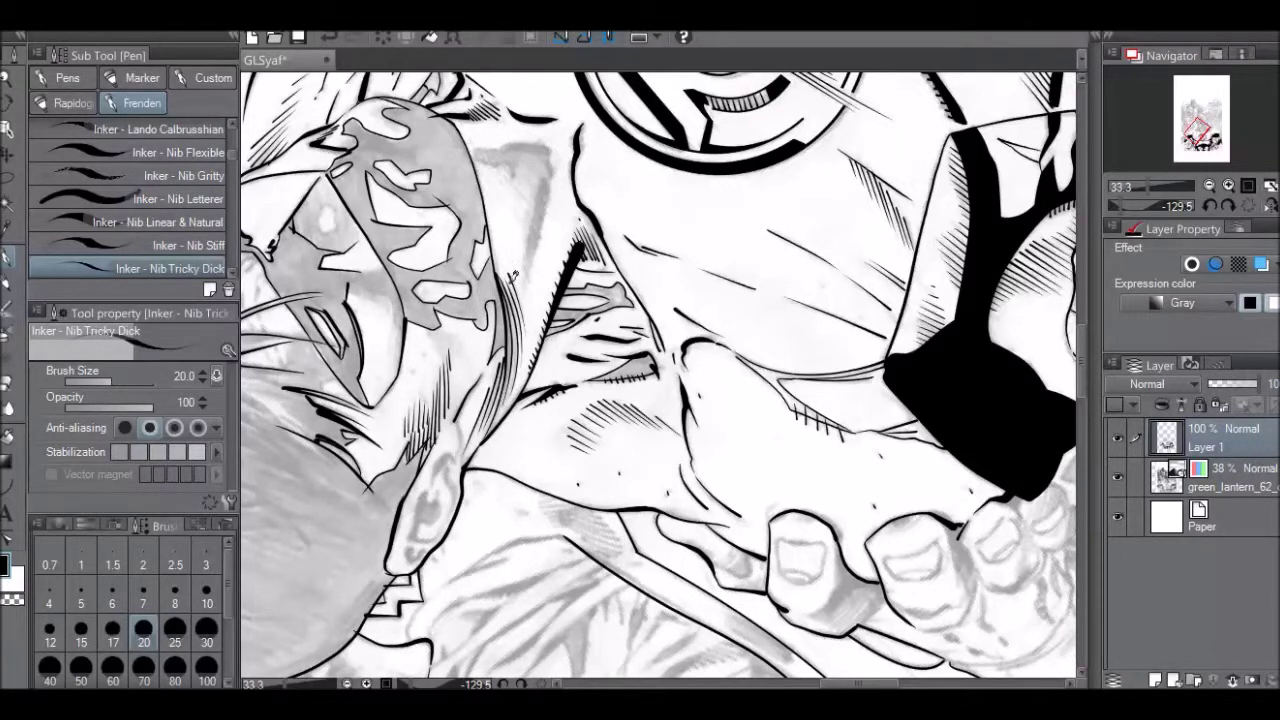
{"action": "key", "text": "ctrl+z"}
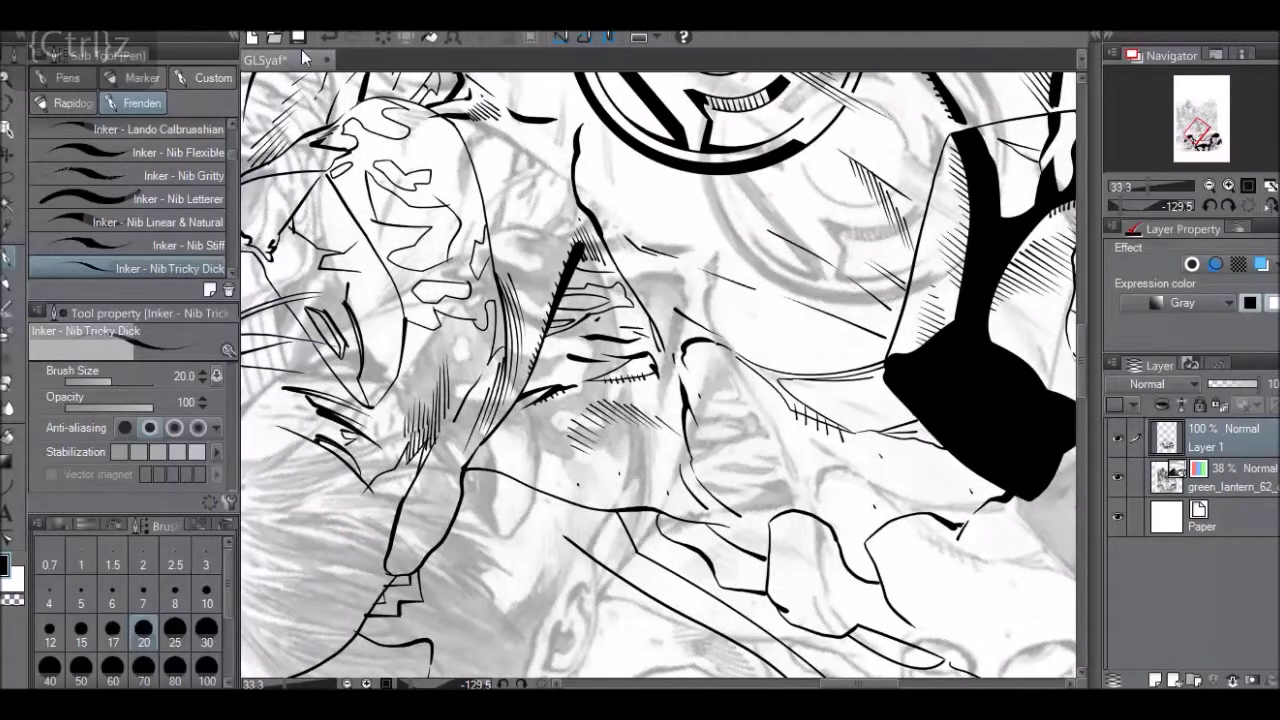
{"action": "key", "text": "ctrl+z"}
Extend the cheek shading with short hatch strokes beside the edge of the lower mask pattern.
{"action": "key", "text": "r"}
{"action": "left_click_drag", "start_coordinate": [714, 206], "coordinate": [824, 412]}
{"action": "left_click_drag", "start_coordinate": [850, 281], "coordinate": [713, 168]}
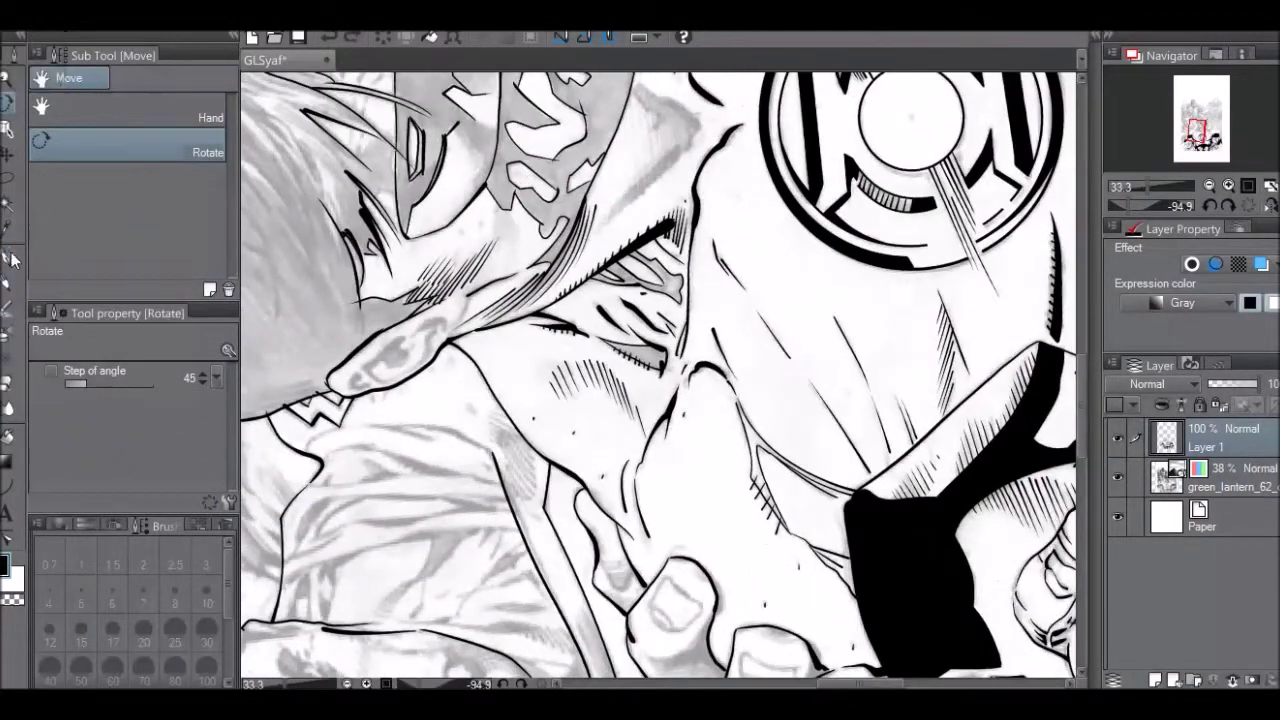
{"action": "key", "text": "p"}
{"action": "mouse_move", "coordinate": [499, 198]}
{"action": "left_mouse_down"}
{"action": "mouse_move", "coordinate": [496, 243]}
{"action": "mouse_move", "coordinate": [518, 248]}
{"action": "left_mouse_up"}
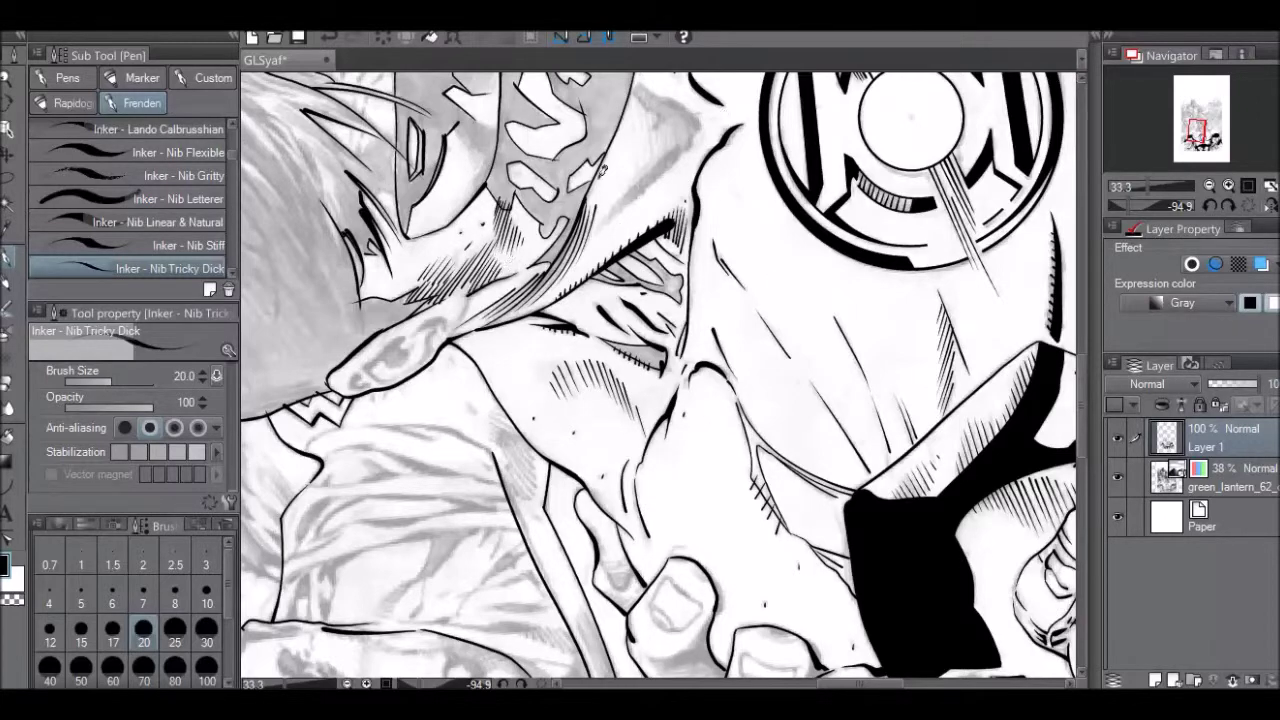
Ink the tapered outline of the throat shadow under the chin, just above the collarbone notch.
{"action": "left_click", "coordinate": [1248, 205]}
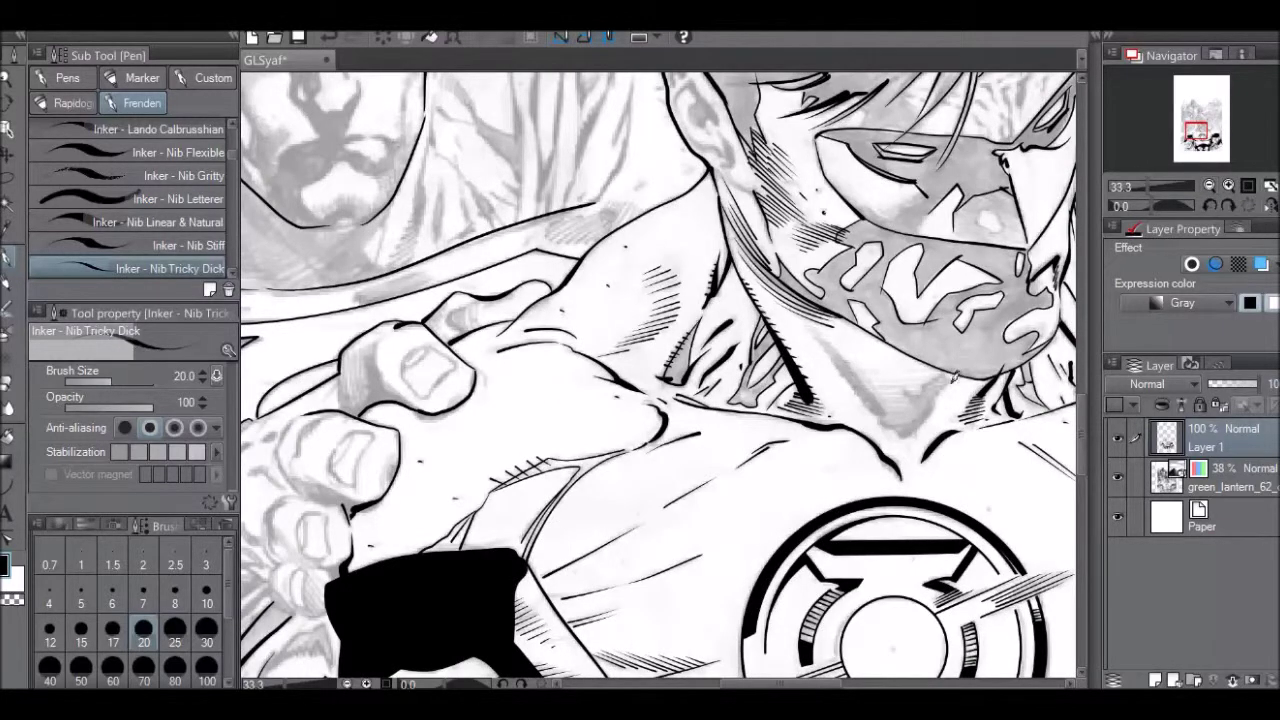
{"action": "key", "text": "r"}
{"action": "mouse_move", "coordinate": [930, 428]}
{"action": "left_mouse_down"}
{"action": "mouse_move", "coordinate": [932, 358]}
{"action": "mouse_move", "coordinate": [862, 191]}
{"action": "mouse_move", "coordinate": [857, 211]}
{"action": "left_mouse_up"}
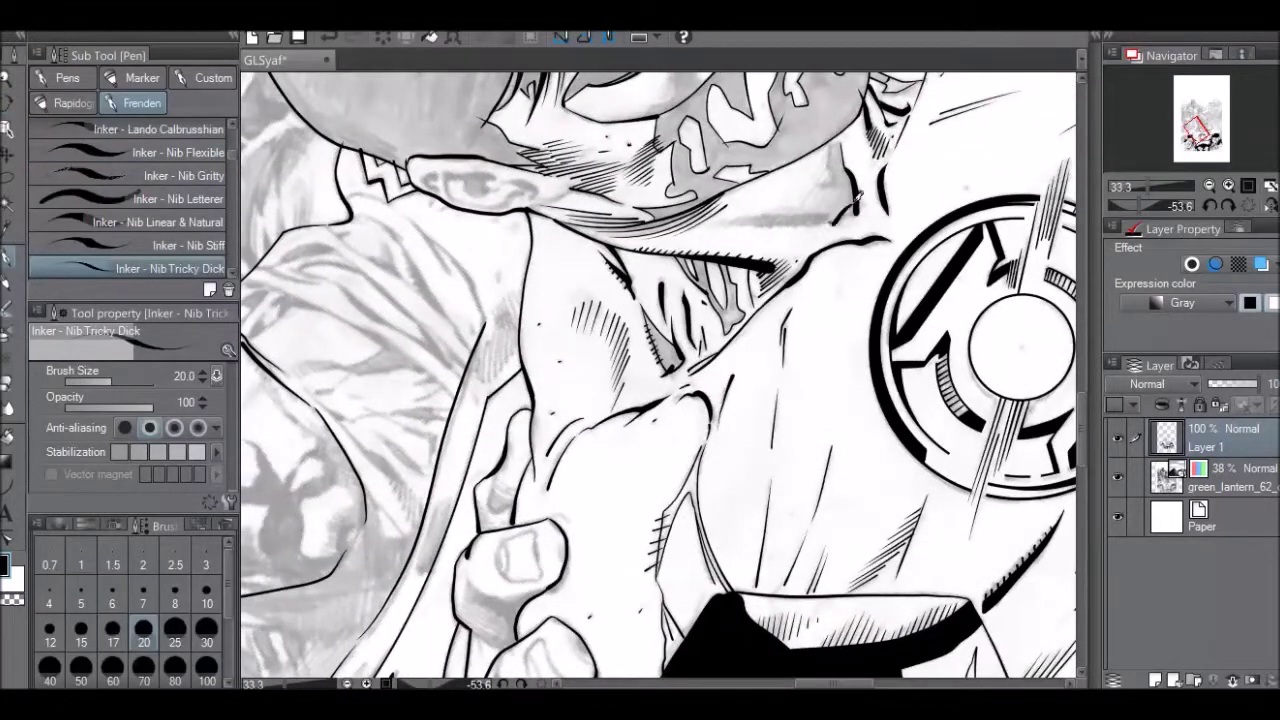
{"action": "left_click_drag", "start_coordinate": [923, 100], "coordinate": [929, 112]}
Hatch the long shadow running down the front of the neck with a row of parallel strokes.
{"action": "key", "text": "r"}
{"action": "left_click_drag", "start_coordinate": [995, 180], "coordinate": [815, 45]}
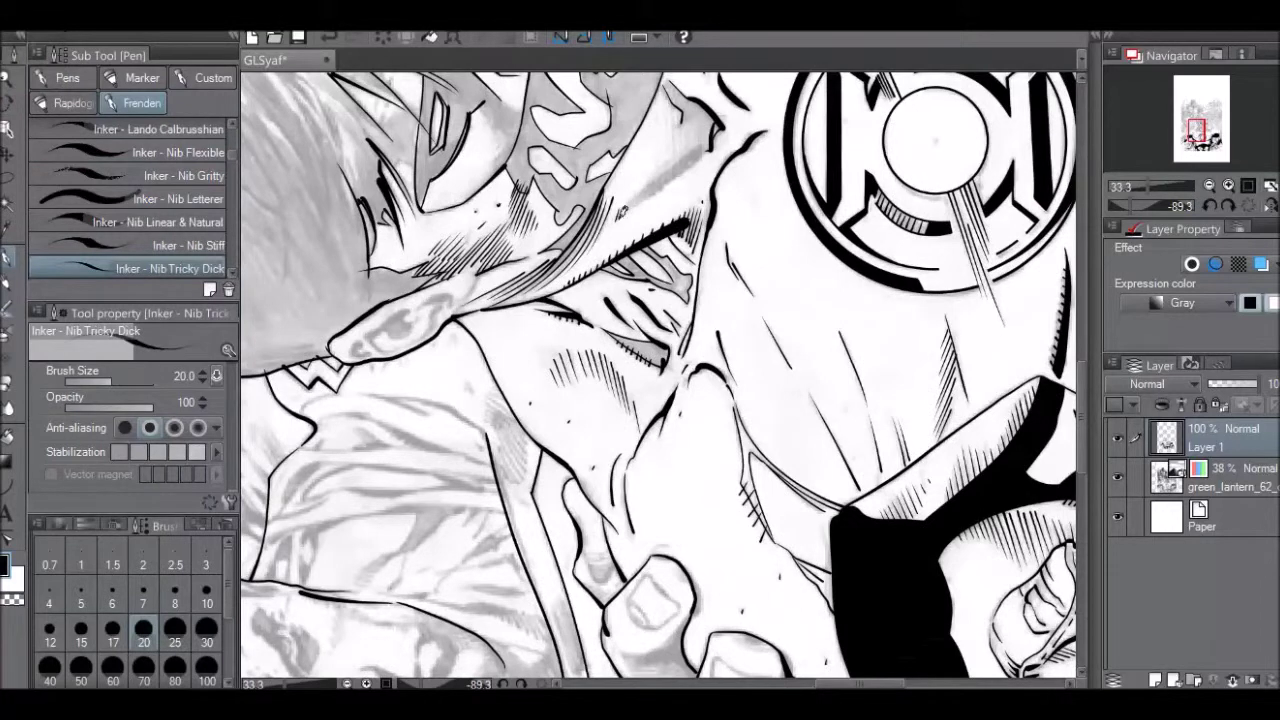
{"action": "left_click_drag", "start_coordinate": [643, 190], "coordinate": [635, 211]}
{"action": "left_click_drag", "start_coordinate": [650, 186], "coordinate": [643, 205]}
{"action": "mouse_move", "coordinate": [658, 182]}
{"action": "left_mouse_down"}
{"action": "mouse_move", "coordinate": [648, 201]}
{"action": "mouse_move", "coordinate": [703, 150]}
{"action": "left_mouse_up"}
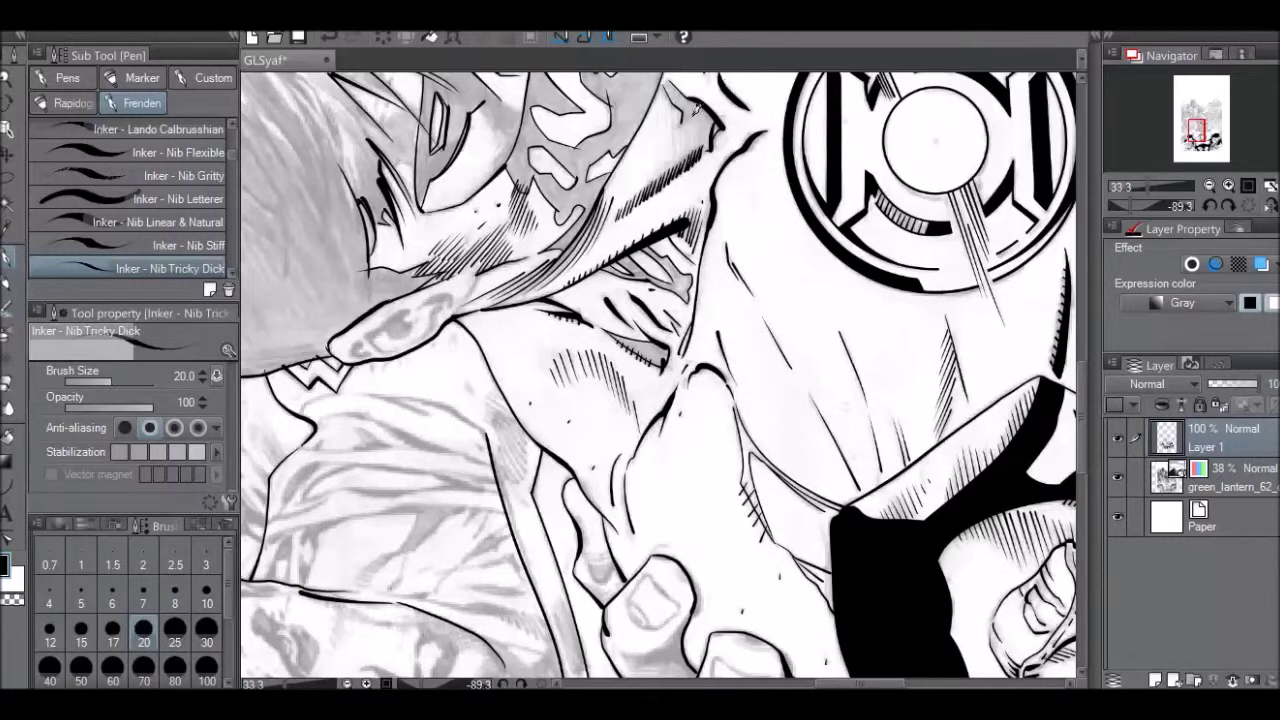
Fill the shadow at the hollow of the throat with dense hatching, undoing the unsuitable stroke.
{"action": "left_click_drag", "start_coordinate": [682, 122], "coordinate": [704, 113]}
{"action": "left_click_drag", "start_coordinate": [678, 87], "coordinate": [682, 107]}
{"action": "mouse_move", "coordinate": [669, 112]}
{"action": "left_mouse_down"}
{"action": "mouse_move", "coordinate": [665, 168]}
{"action": "mouse_move", "coordinate": [687, 160]}
{"action": "left_mouse_up"}
{"action": "left_click_drag", "start_coordinate": [696, 117], "coordinate": [697, 151]}
{"action": "left_click_drag", "start_coordinate": [706, 115], "coordinate": [707, 150]}
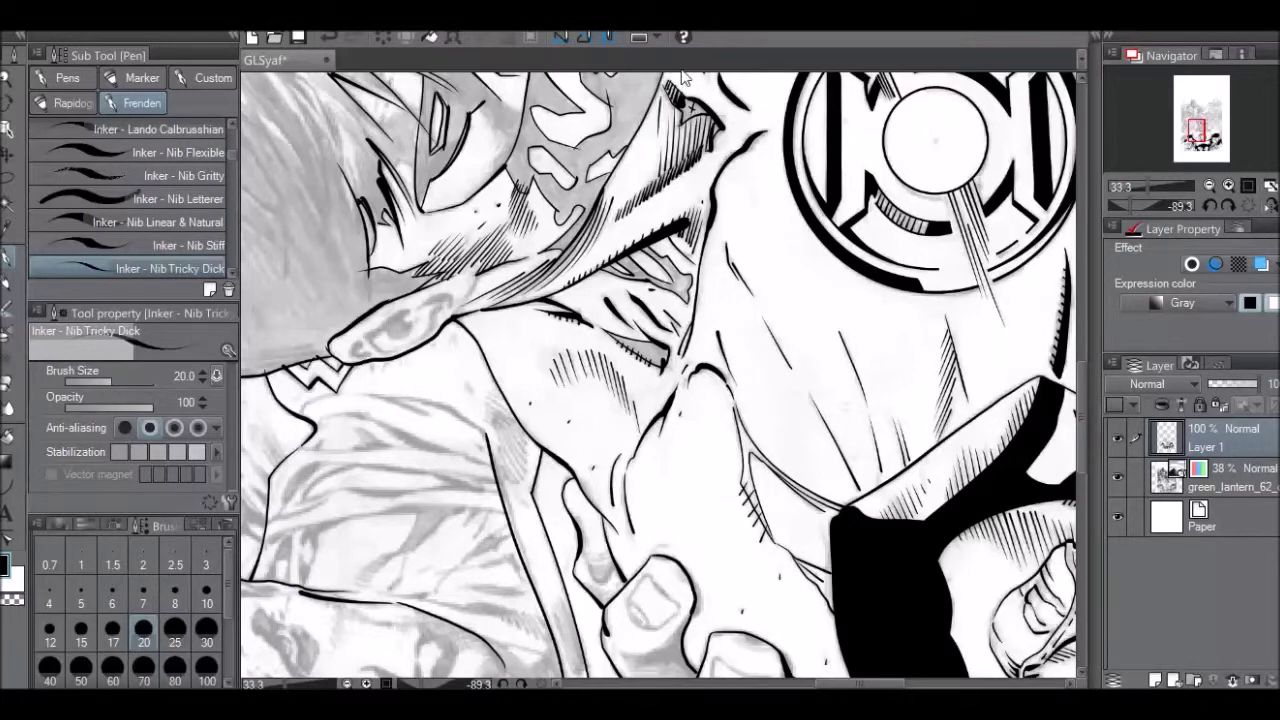
{"action": "key", "text": "ctrl+z"}
View the drawing upright and zoomed out, and save the file.
{"action": "left_click", "coordinate": [1248, 205]}
{"action": "left_click", "coordinate": [1209, 188]}
{"action": "left_click", "coordinate": [1209, 187]}
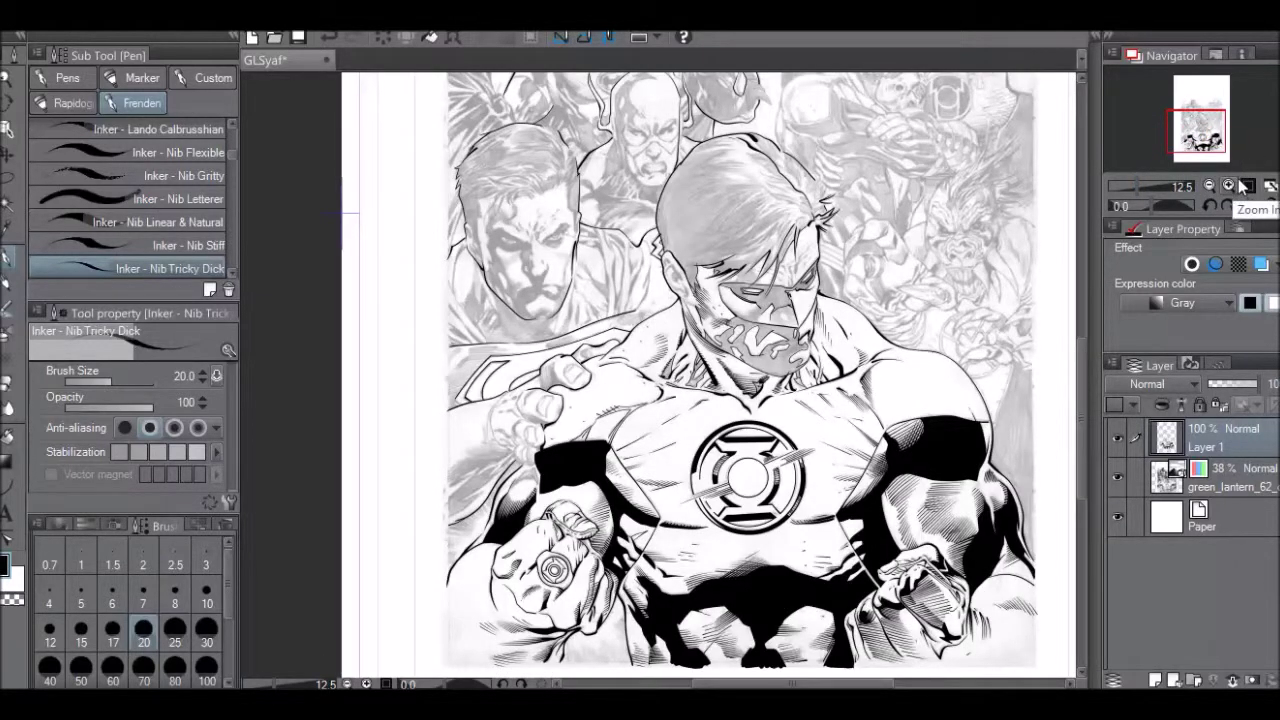
{"action": "left_click", "coordinate": [18, 22]}
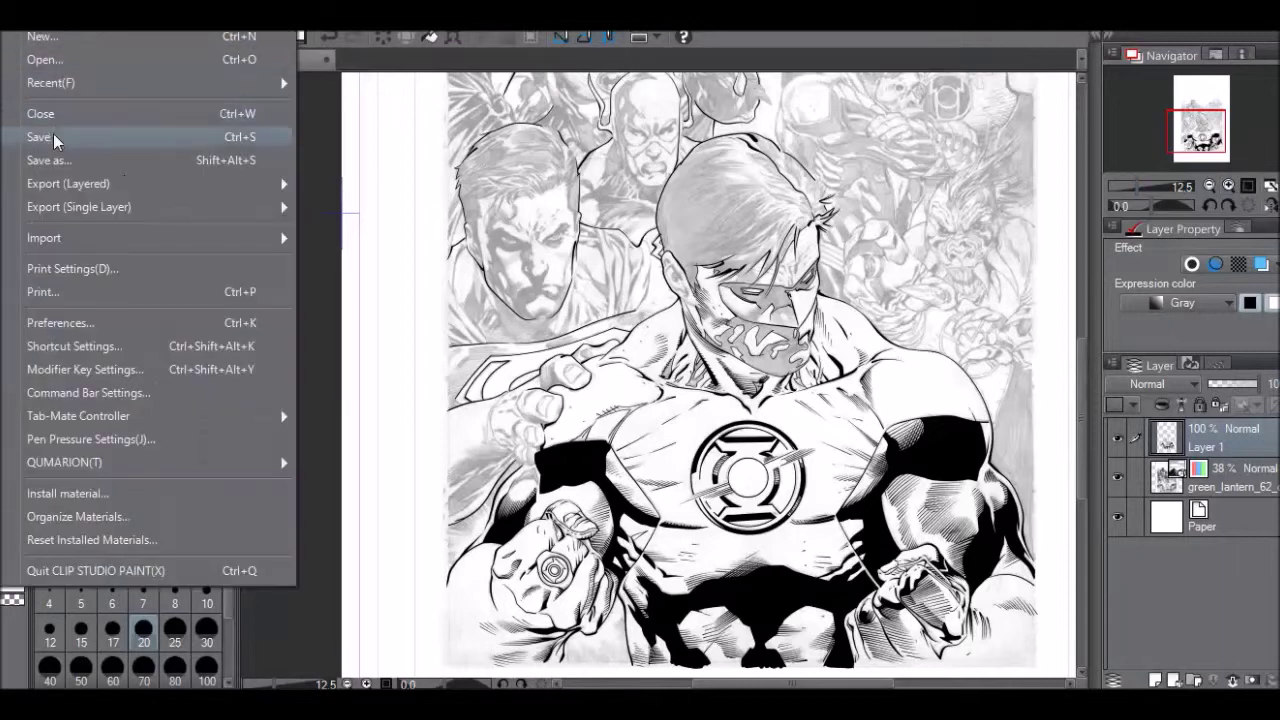
{"action": "left_click", "coordinate": [54, 138]}
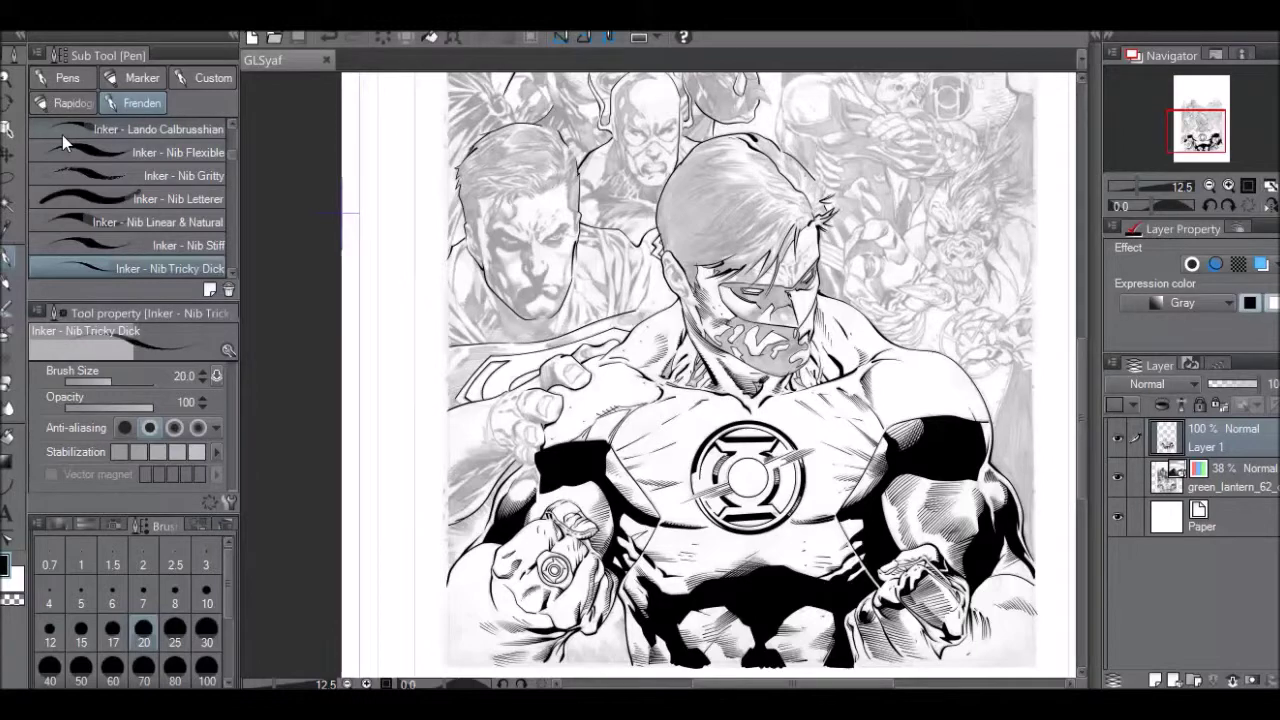
Ink the rim and inner folds of the Green Lantern's ear.
{"action": "left_click", "coordinate": [1229, 185]}
{"action": "left_click", "coordinate": [1229, 185]}
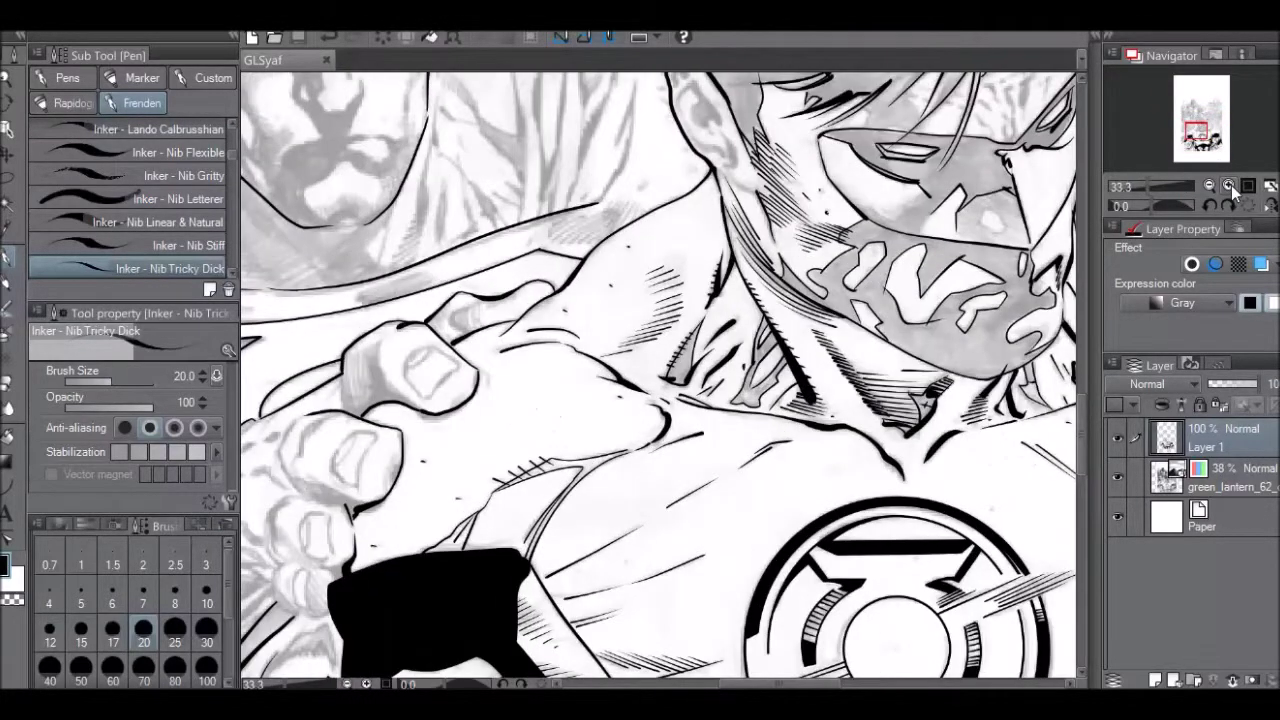
{"action": "scroll", "coordinate": [1004, 263], "scroll_direction": "up", "scroll_amount": 5}
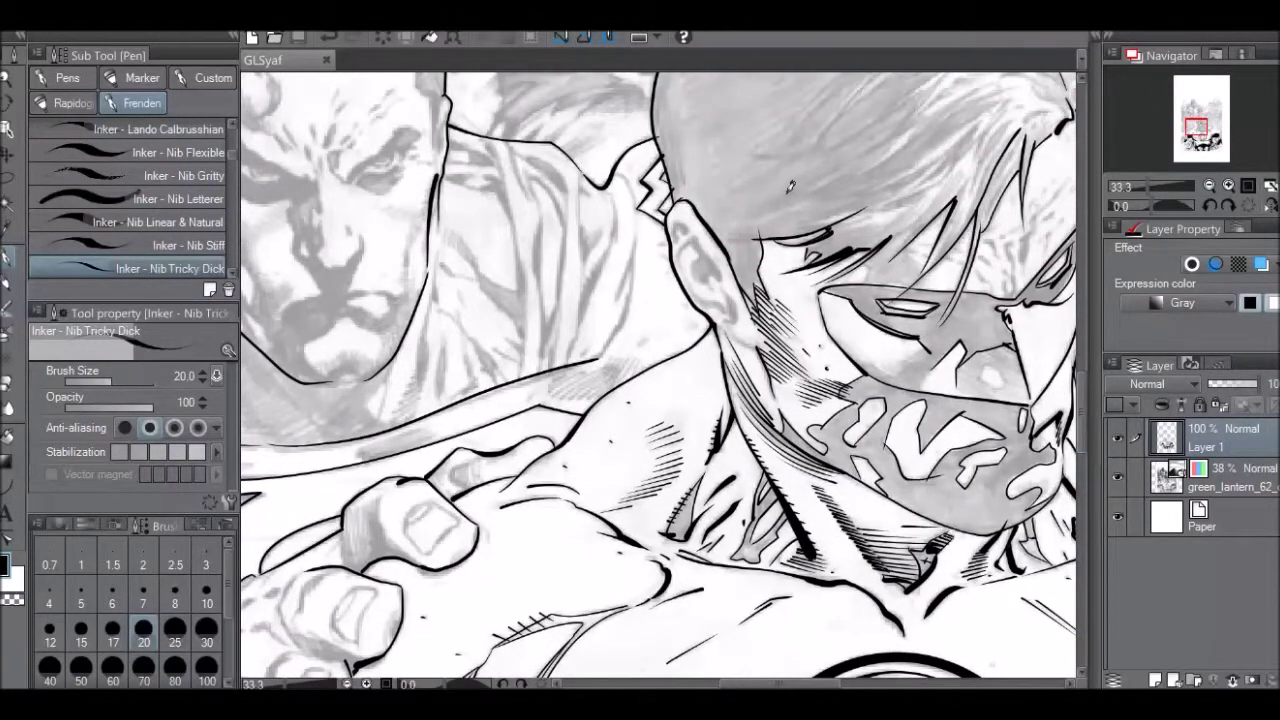
{"action": "key", "text": "r"}
{"action": "left_click_drag", "start_coordinate": [791, 178], "coordinate": [913, 305]}
{"action": "mouse_move", "coordinate": [752, 360]}
{"action": "left_mouse_down"}
{"action": "mouse_move", "coordinate": [749, 300]}
{"action": "mouse_move", "coordinate": [777, 284]}
{"action": "mouse_move", "coordinate": [767, 328]}
{"action": "mouse_move", "coordinate": [773, 302]}
{"action": "mouse_move", "coordinate": [757, 325]}
{"action": "mouse_move", "coordinate": [775, 313]}
{"action": "mouse_move", "coordinate": [757, 325]}
{"action": "mouse_move", "coordinate": [744, 361]}
{"action": "left_mouse_up"}
{"action": "left_click_drag", "start_coordinate": [763, 275], "coordinate": [788, 246]}
{"action": "left_click_drag", "start_coordinate": [742, 370], "coordinate": [747, 413]}
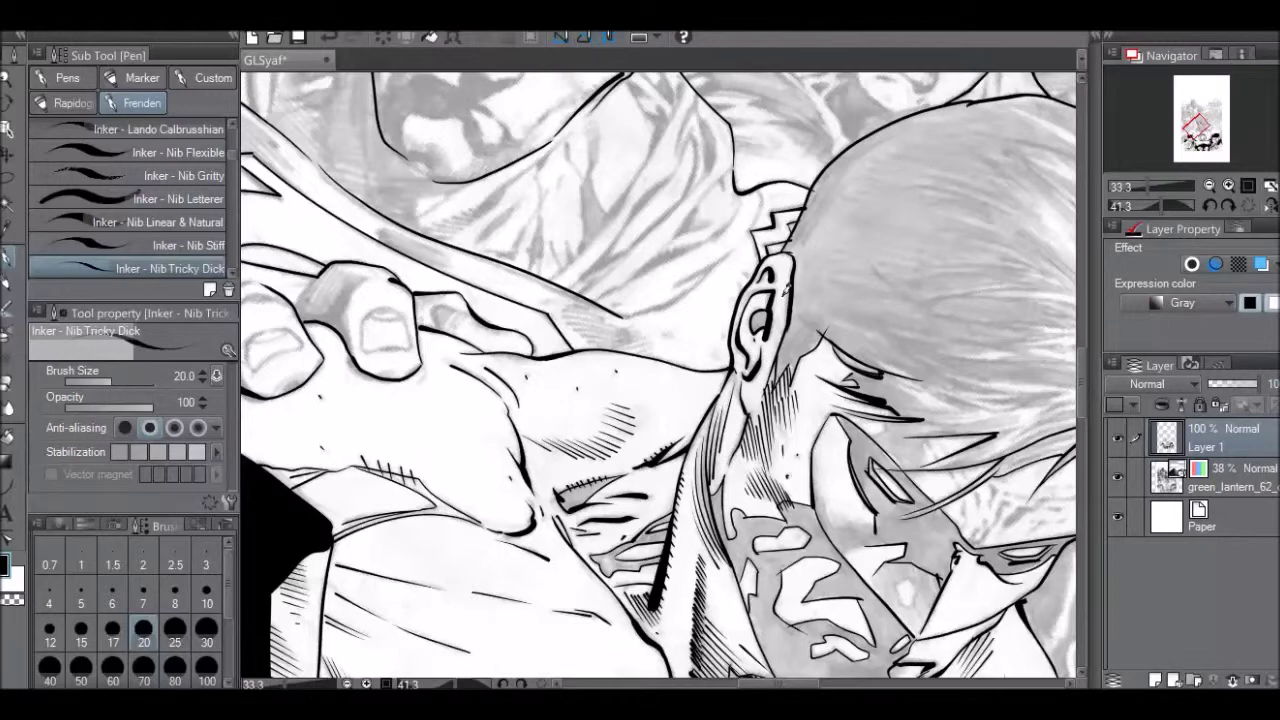
Ink the broken wrinkle lines on the forehead above the far eye.
{"action": "scroll", "coordinate": [1082, 357], "scroll_direction": "down", "scroll_amount": 3}
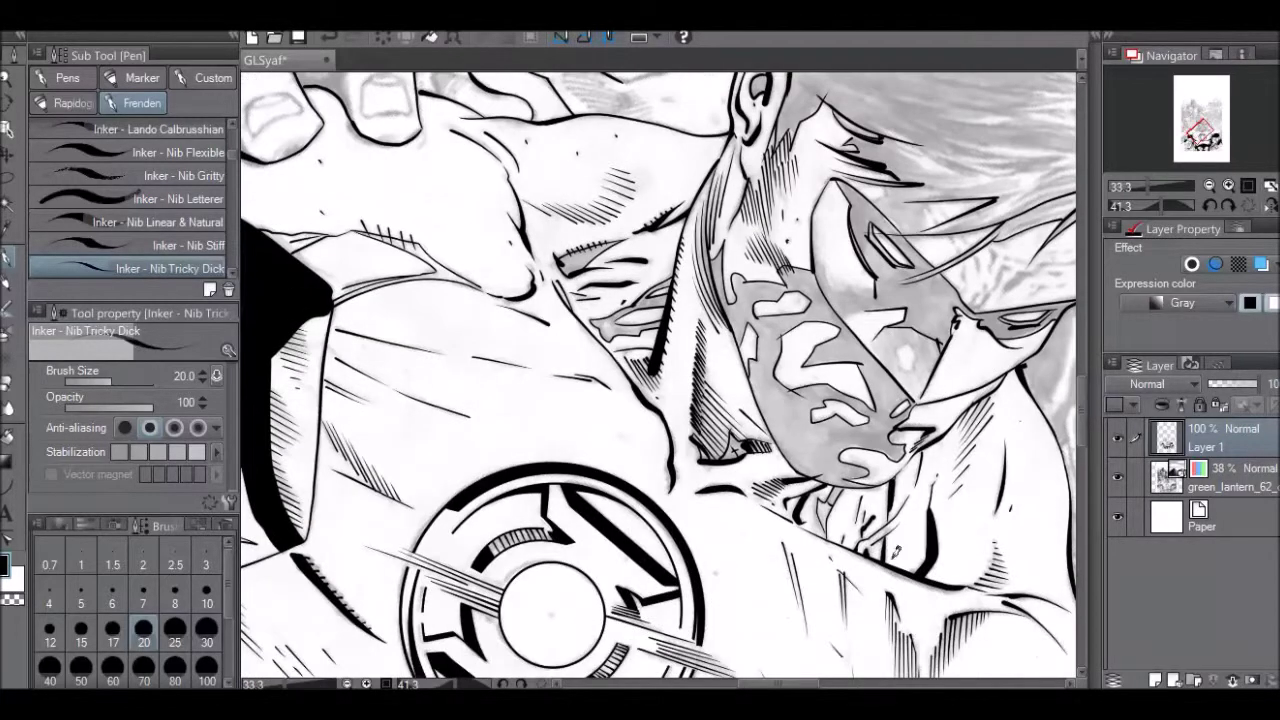
{"action": "left_click_drag", "start_coordinate": [815, 684], "coordinate": [843, 685]}
{"action": "key", "text": "r"}
{"action": "mouse_move", "coordinate": [945, 217]}
{"action": "left_mouse_down"}
{"action": "mouse_move", "coordinate": [727, 103]}
{"action": "mouse_move", "coordinate": [585, 106]}
{"action": "left_mouse_up"}
{"action": "mouse_move", "coordinate": [571, 205]}
{"action": "left_mouse_down"}
{"action": "mouse_move", "coordinate": [568, 245]}
{"action": "mouse_move", "coordinate": [583, 207]}
{"action": "mouse_move", "coordinate": [590, 302]}
{"action": "left_mouse_up"}
{"action": "mouse_move", "coordinate": [587, 250]}
{"action": "left_mouse_down"}
{"action": "mouse_move", "coordinate": [583, 262]}
{"action": "mouse_move", "coordinate": [587, 240]}
{"action": "mouse_move", "coordinate": [603, 245]}
{"action": "left_mouse_up"}
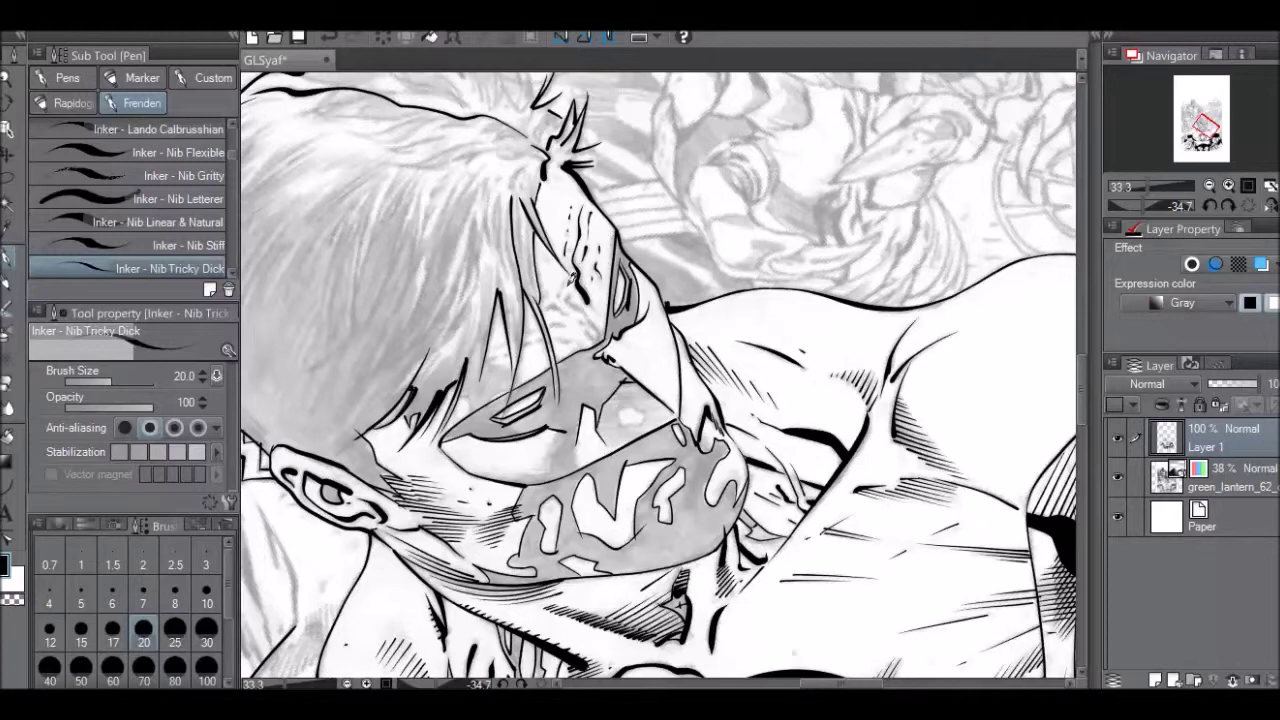
Ink the frown creases between the brows, just above the top edge of the mask.
{"action": "key", "text": "r"}
{"action": "left_click_drag", "start_coordinate": [735, 181], "coordinate": [815, 247]}
{"action": "mouse_move", "coordinate": [637, 304]}
{"action": "left_mouse_down"}
{"action": "mouse_move", "coordinate": [642, 258]}
{"action": "mouse_move", "coordinate": [630, 258]}
{"action": "mouse_move", "coordinate": [631, 312]}
{"action": "left_mouse_up"}
{"action": "left_click_drag", "start_coordinate": [641, 261], "coordinate": [637, 270]}
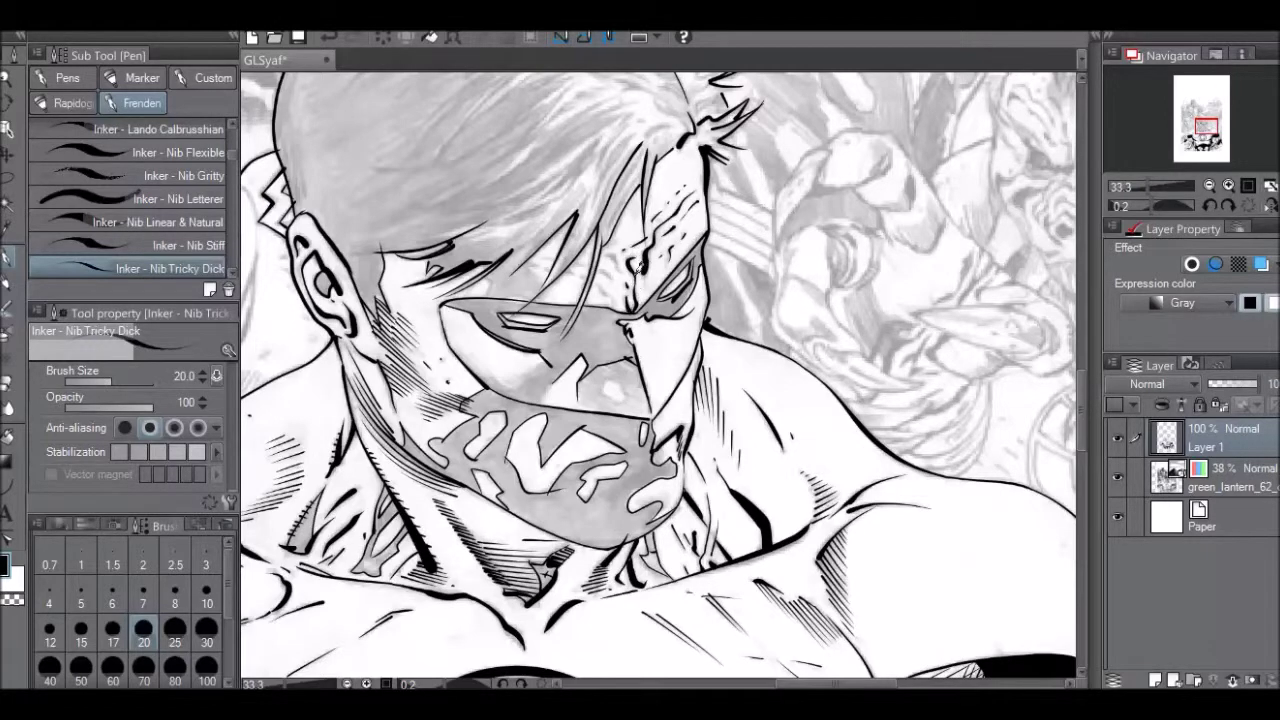
Ink short shadow strokes on the forehead between the hair strands and the top of the mask.
{"action": "key", "text": "r"}
{"action": "left_click_drag", "start_coordinate": [944, 159], "coordinate": [445, 193]}
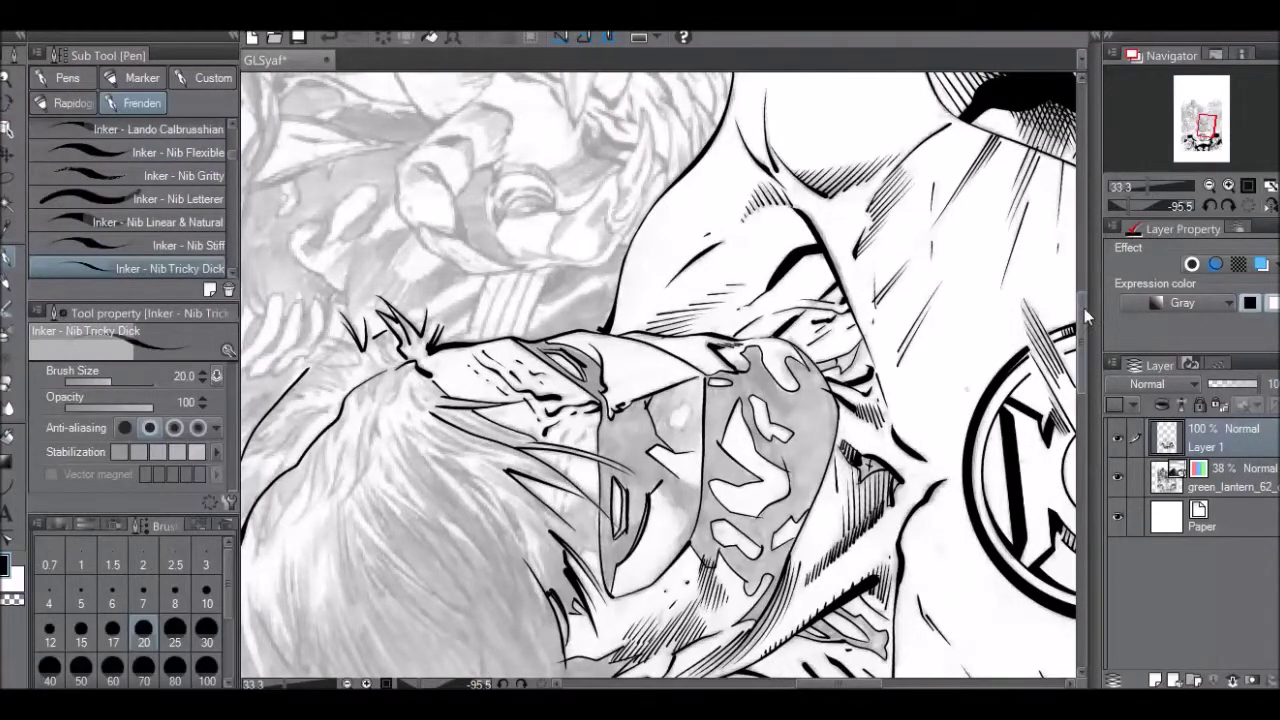
{"action": "left_click_drag", "start_coordinate": [1084, 295], "coordinate": [1084, 331]}
{"action": "left_click_drag", "start_coordinate": [557, 279], "coordinate": [564, 293]}
{"action": "left_click_drag", "start_coordinate": [600, 206], "coordinate": [590, 222]}
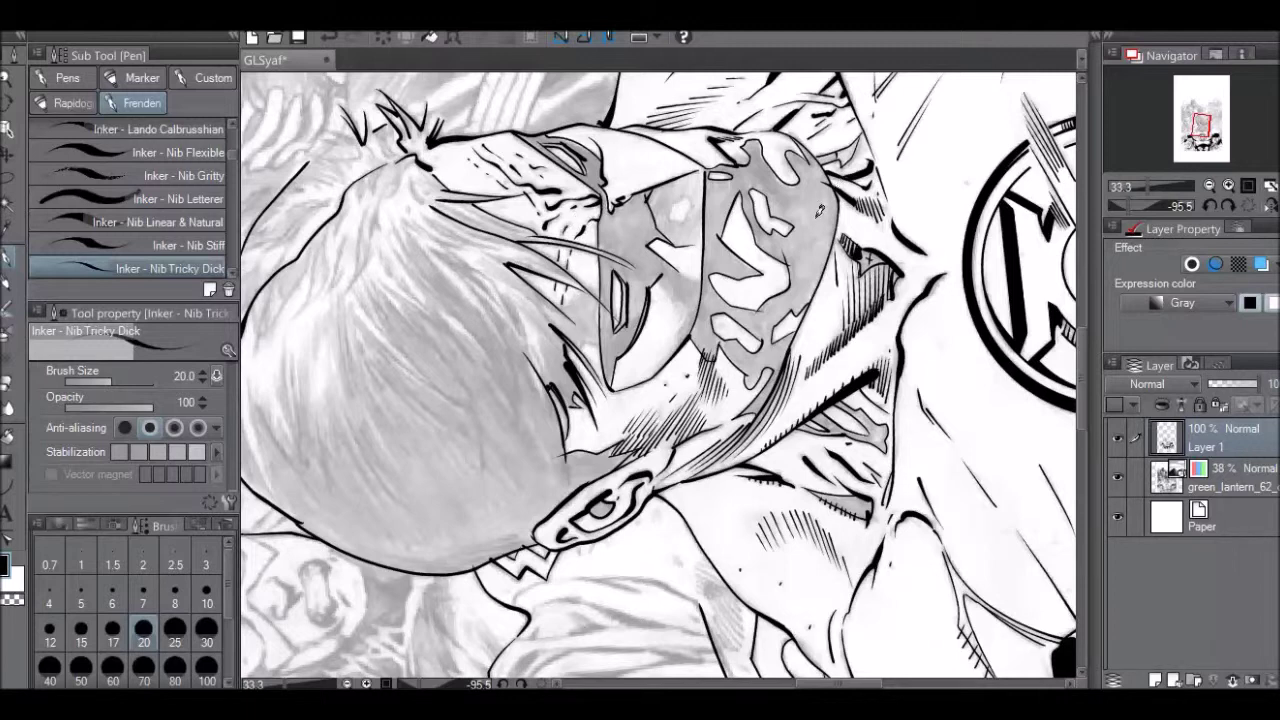
{"action": "mouse_move", "coordinate": [590, 332]}
{"action": "left_mouse_down"}
{"action": "mouse_move", "coordinate": [610, 322]}
{"action": "mouse_move", "coordinate": [583, 289]}
{"action": "mouse_move", "coordinate": [603, 292]}
{"action": "left_mouse_up"}
Add a new raster layer and hatch the shadow on the mask beside the nose with parallel strokes.
{"action": "key", "text": "r"}
{"action": "mouse_move", "coordinate": [703, 178]}
{"action": "left_mouse_down"}
{"action": "mouse_move", "coordinate": [772, 300]}
{"action": "mouse_move", "coordinate": [778, 332]}
{"action": "mouse_move", "coordinate": [764, 354]}
{"action": "left_mouse_up"}
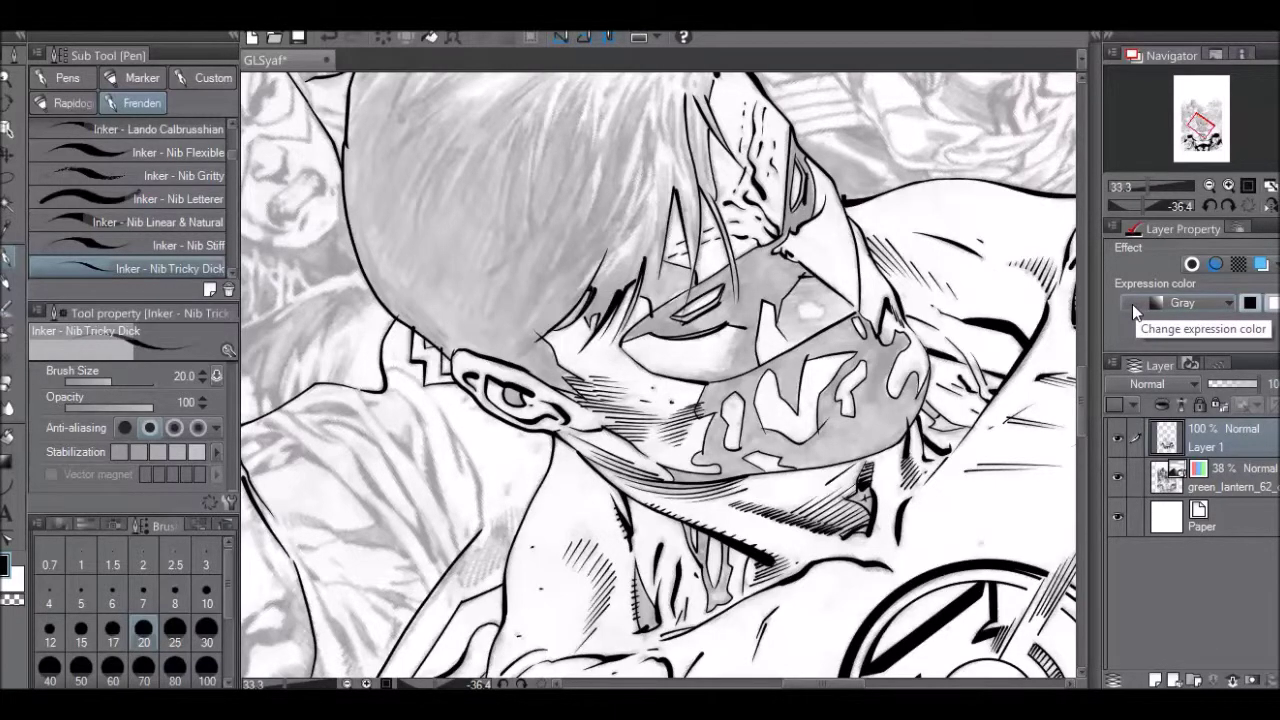
{"action": "left_click", "coordinate": [1155, 680]}
{"action": "key", "text": "r"}
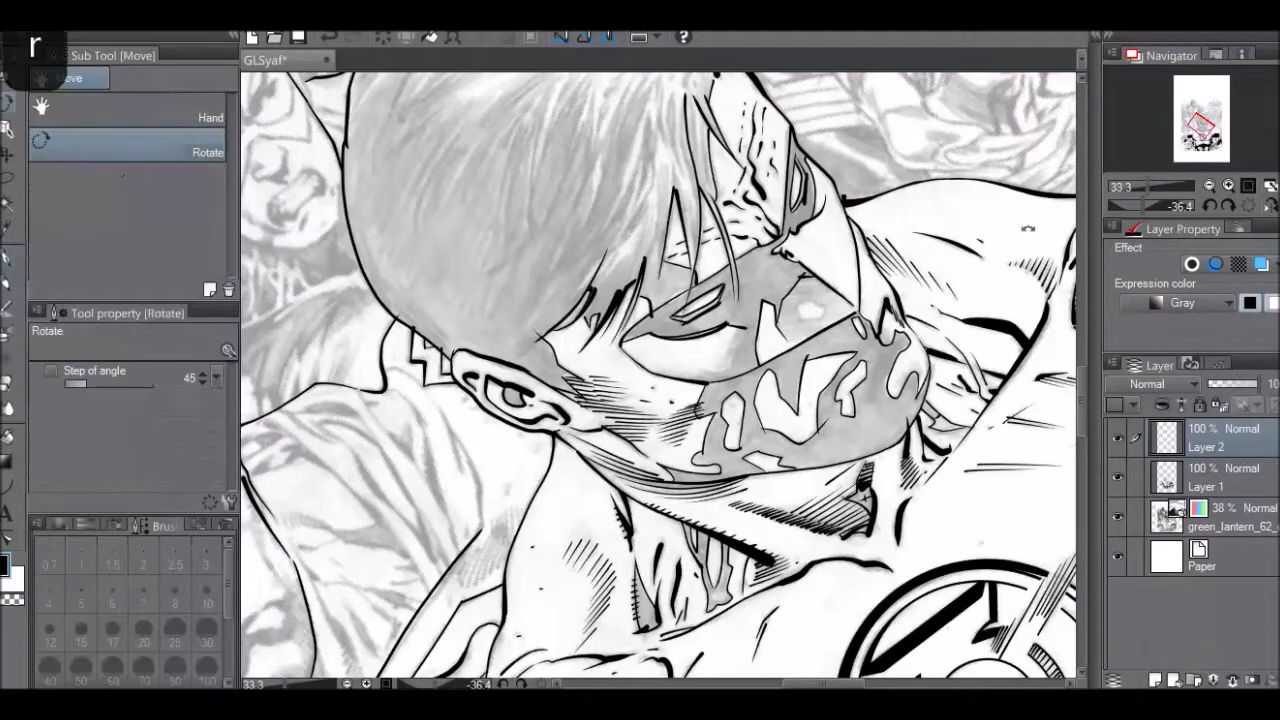
{"action": "scroll", "coordinate": [1013, 211], "scroll_direction": "down", "scroll_amount": 1}
{"action": "left_click_drag", "start_coordinate": [1014, 211], "coordinate": [611, 141]}
{"action": "key", "text": "r"}
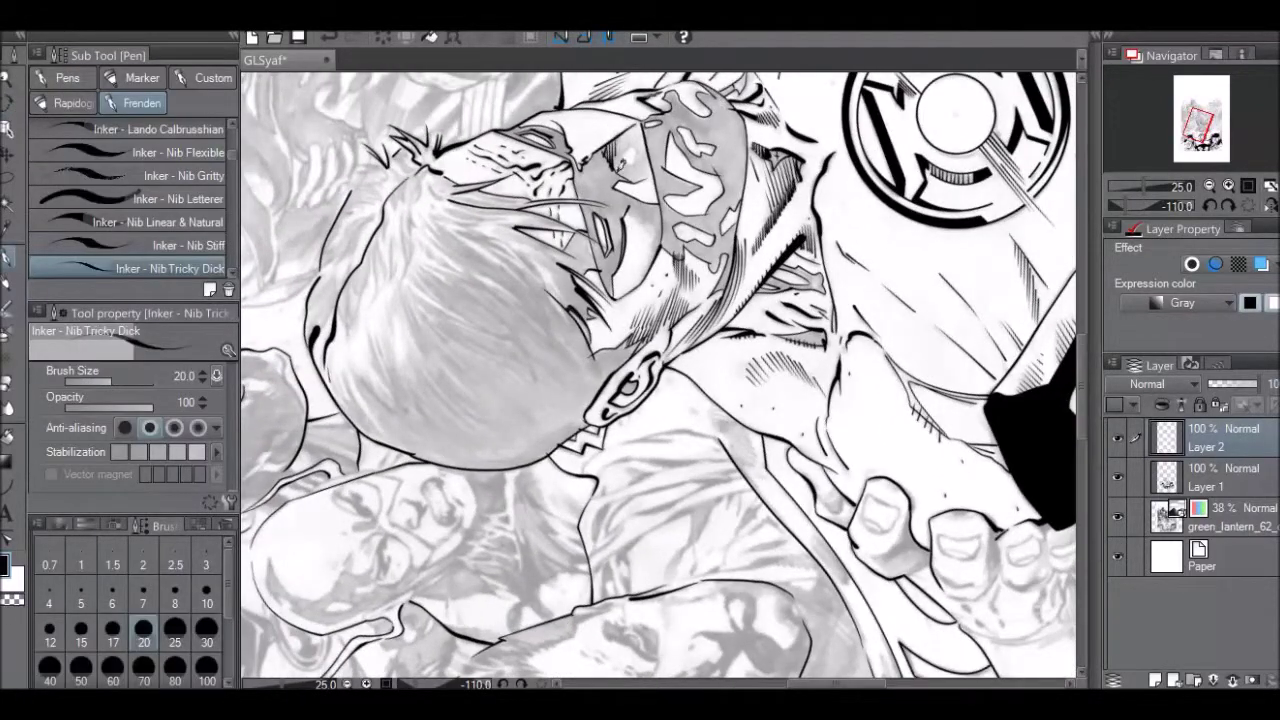
{"action": "left_click_drag", "start_coordinate": [620, 139], "coordinate": [621, 180]}
{"action": "mouse_move", "coordinate": [631, 128]}
{"action": "left_mouse_down"}
{"action": "mouse_move", "coordinate": [634, 181]}
{"action": "mouse_move", "coordinate": [646, 182]}
{"action": "left_mouse_up"}
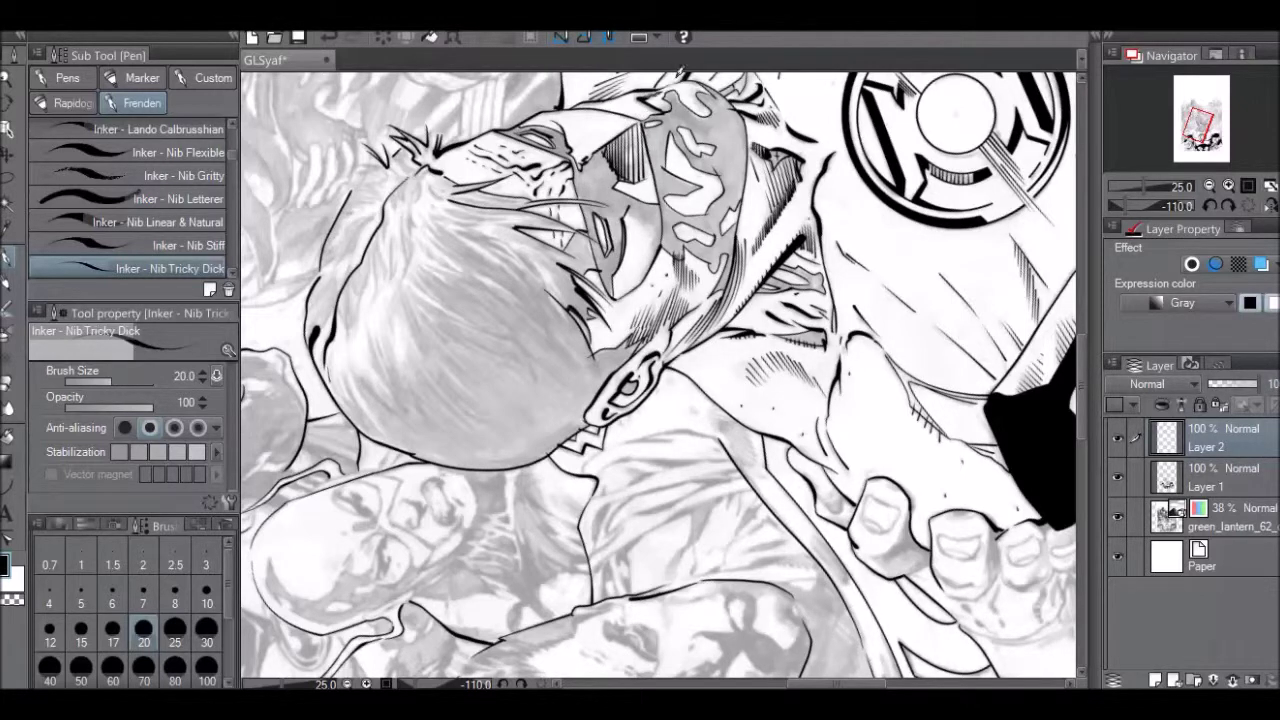
Clean up the hatching beside the nose with the Hard eraser and retouch it with the inking pen.
{"action": "left_click", "coordinate": [14, 386]}
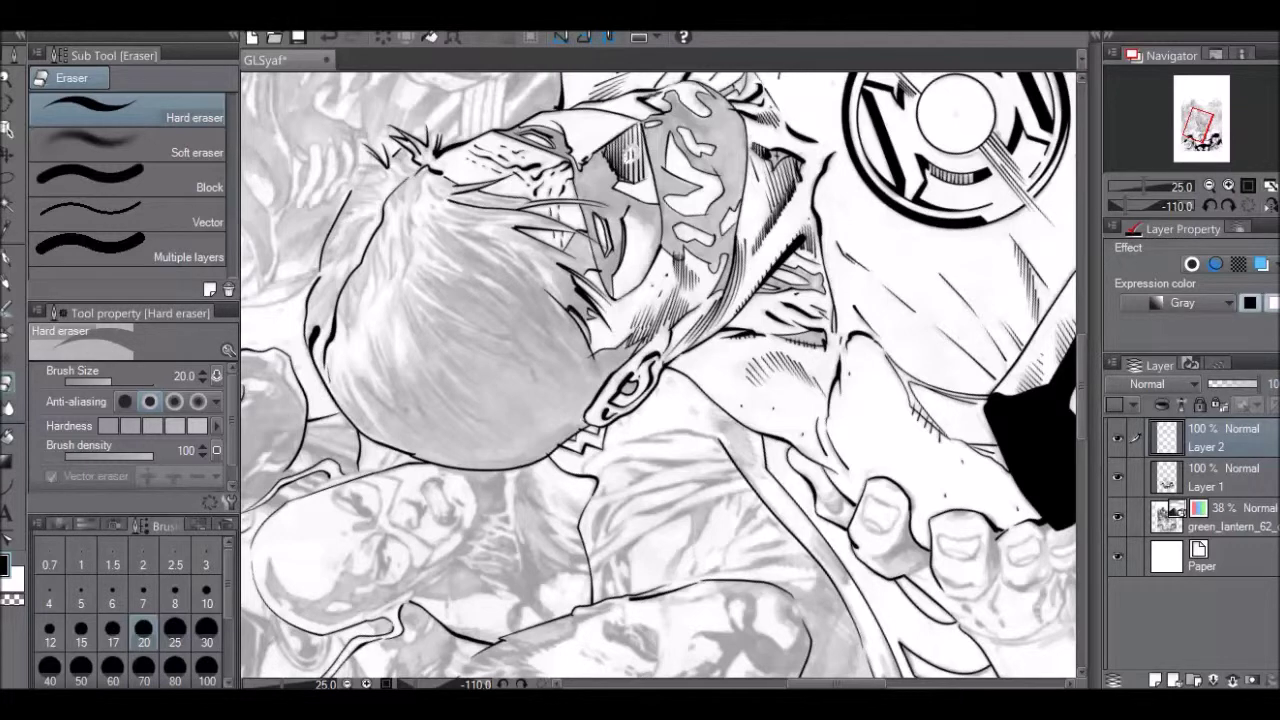
{"action": "left_click", "coordinate": [10, 258]}
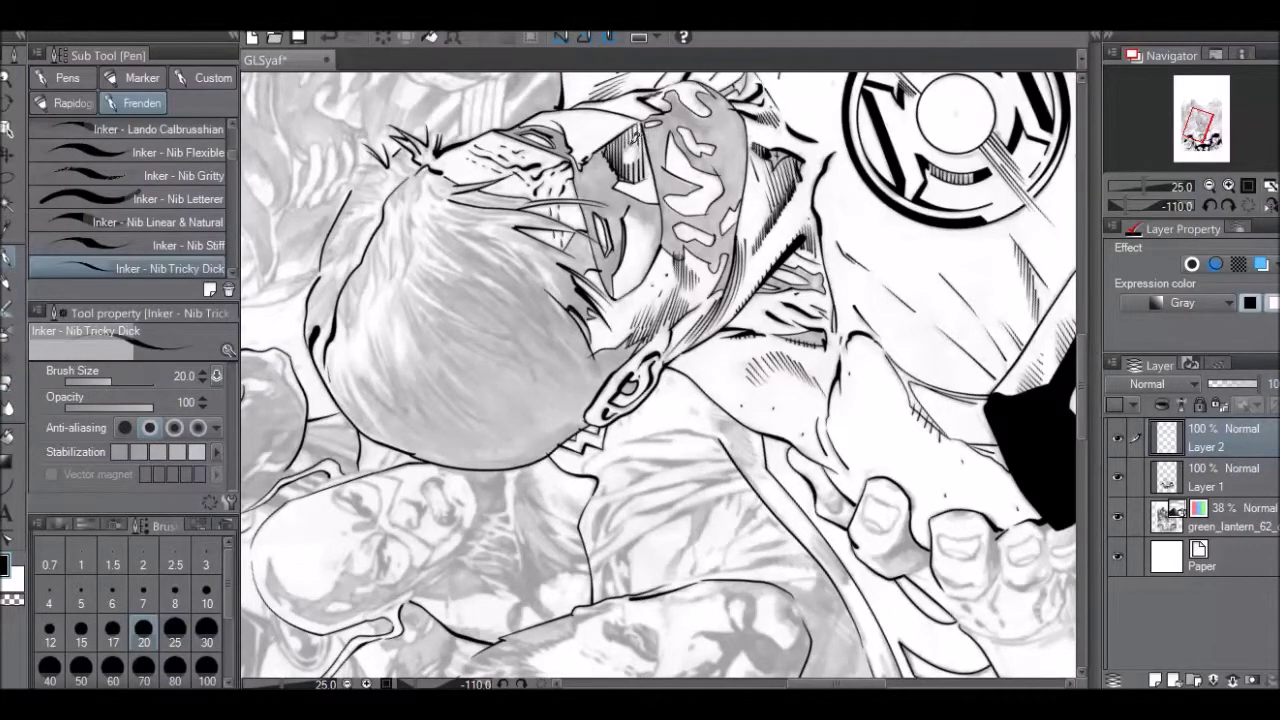
{"action": "left_click_drag", "start_coordinate": [637, 149], "coordinate": [629, 161]}
Ink the dark hair strands at the back of the crown and a guide curve for the side shadow's edge.
{"action": "key", "text": "r"}
{"action": "left_click_drag", "start_coordinate": [700, 140], "coordinate": [897, 159]}
{"action": "left_click", "coordinate": [9, 254]}
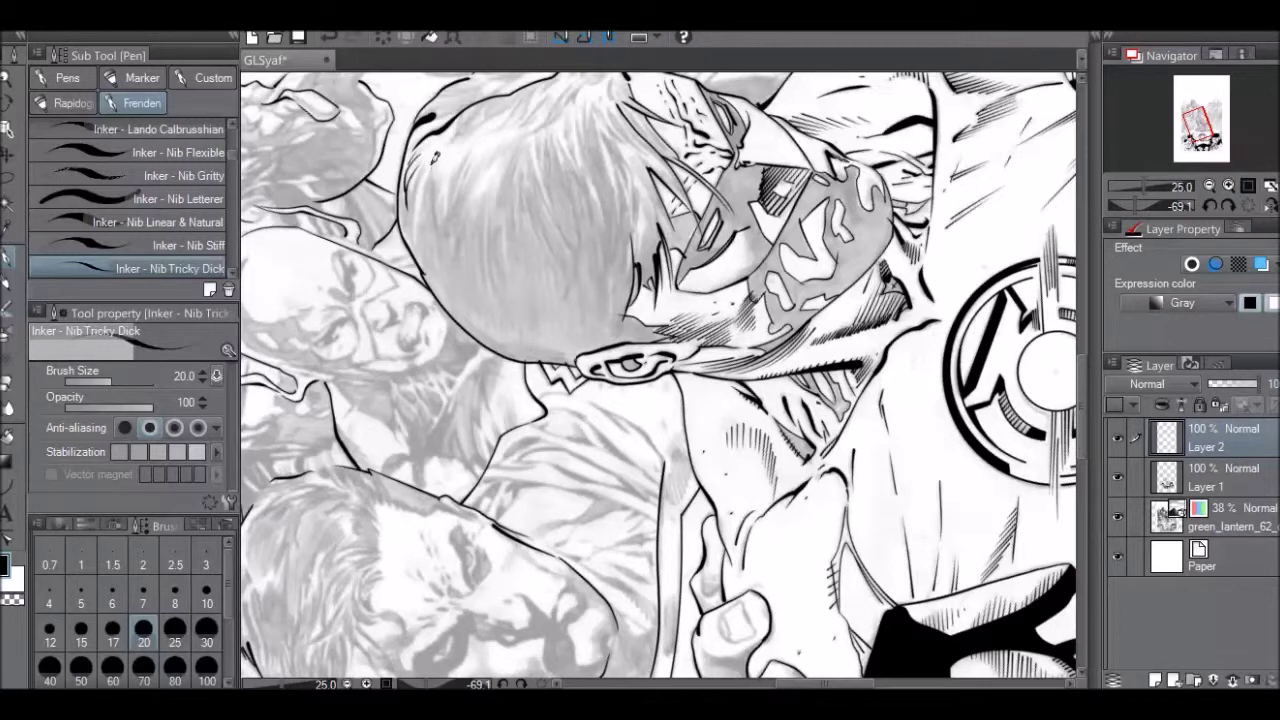
{"action": "left_click_drag", "start_coordinate": [421, 173], "coordinate": [409, 248]}
{"action": "left_click_drag", "start_coordinate": [434, 178], "coordinate": [420, 250]}
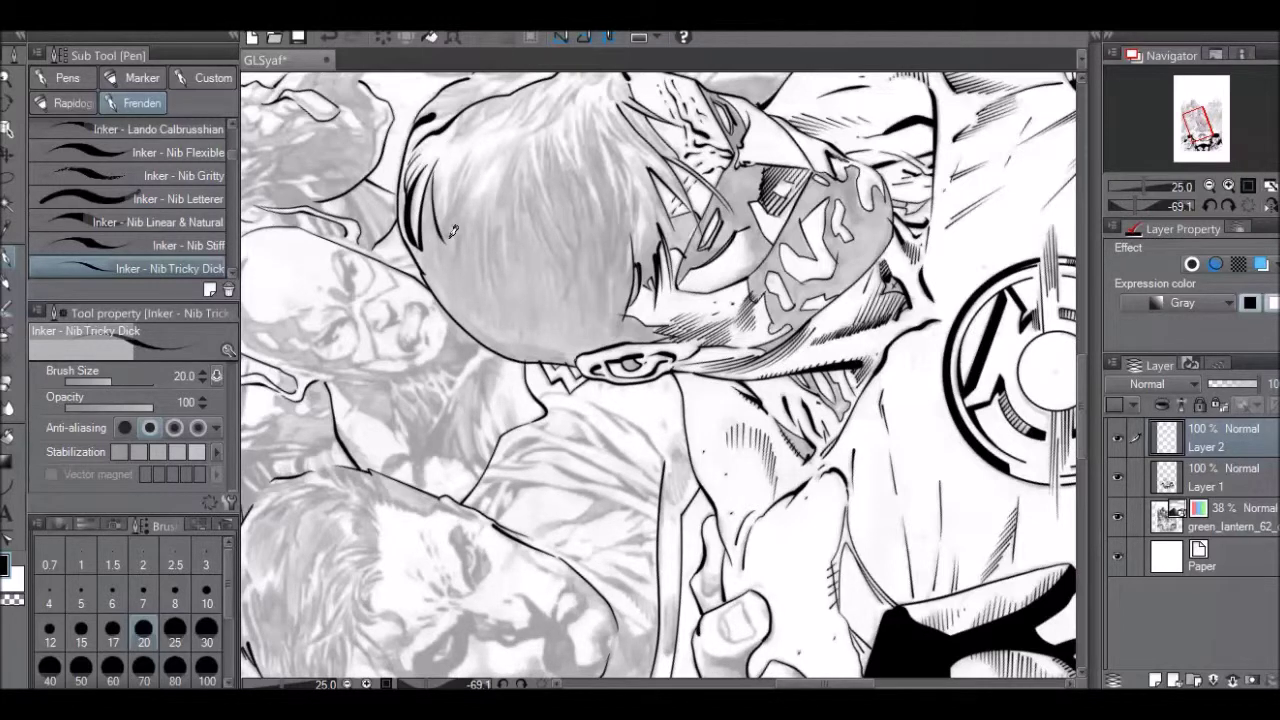
{"action": "left_click_drag", "start_coordinate": [451, 237], "coordinate": [554, 287]}
{"action": "mouse_move", "coordinate": [443, 161]}
{"action": "left_mouse_down"}
{"action": "mouse_move", "coordinate": [430, 189]}
{"action": "mouse_move", "coordinate": [438, 230]}
{"action": "left_mouse_up"}
{"action": "mouse_move", "coordinate": [474, 153]}
{"action": "left_mouse_down"}
{"action": "mouse_move", "coordinate": [482, 201]}
{"action": "mouse_move", "coordinate": [468, 178]}
{"action": "mouse_move", "coordinate": [458, 196]}
{"action": "mouse_move", "coordinate": [468, 200]}
{"action": "mouse_move", "coordinate": [486, 150]}
{"action": "mouse_move", "coordinate": [446, 260]}
{"action": "left_mouse_up"}
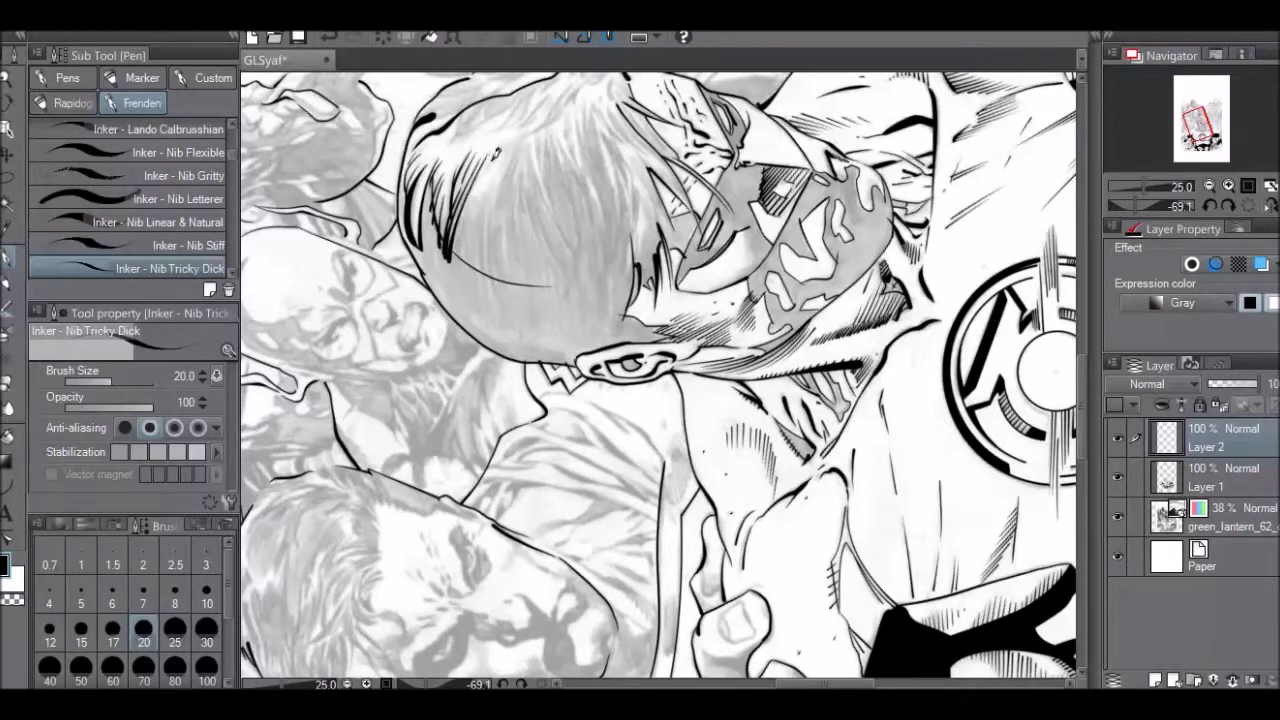
Hatch the shadow on the side of the hair with long tapering parallel strokes ending at the guide curve.
{"action": "mouse_move", "coordinate": [484, 190]}
{"action": "left_mouse_down"}
{"action": "mouse_move", "coordinate": [462, 228]}
{"action": "mouse_move", "coordinate": [477, 196]}
{"action": "mouse_move", "coordinate": [474, 234]}
{"action": "mouse_move", "coordinate": [483, 190]}
{"action": "mouse_move", "coordinate": [471, 255]}
{"action": "mouse_move", "coordinate": [486, 186]}
{"action": "mouse_move", "coordinate": [477, 272]}
{"action": "mouse_move", "coordinate": [489, 186]}
{"action": "mouse_move", "coordinate": [486, 253]}
{"action": "mouse_move", "coordinate": [490, 197]}
{"action": "mouse_move", "coordinate": [494, 286]}
{"action": "left_mouse_up"}
{"action": "left_click_drag", "start_coordinate": [512, 212], "coordinate": [510, 292]}
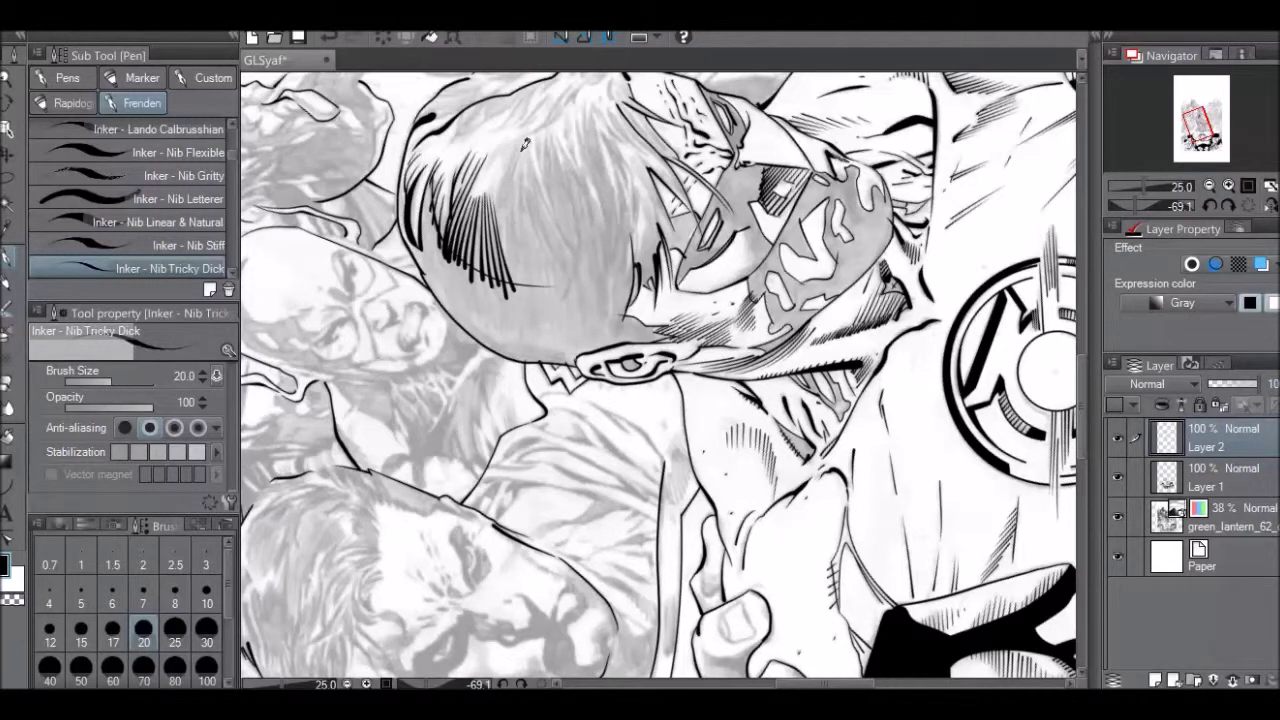
{"action": "key", "text": "ctrl+z"}
{"action": "left_click_drag", "start_coordinate": [494, 190], "coordinate": [508, 284]}
{"action": "key", "text": "ctrl+z"}
{"action": "key", "text": "ctrl+z"}
{"action": "left_click_drag", "start_coordinate": [495, 192], "coordinate": [522, 298]}
{"action": "key", "text": "ctrl+z"}
{"action": "left_click_drag", "start_coordinate": [498, 174], "coordinate": [520, 296]}
{"action": "left_click_drag", "start_coordinate": [511, 185], "coordinate": [518, 296]}
Ink tapered hair strands along the side of the head, from the hatched shadow towards the temple.
{"action": "left_click_drag", "start_coordinate": [530, 152], "coordinate": [570, 240]}
{"action": "left_click_drag", "start_coordinate": [534, 142], "coordinate": [514, 252]}
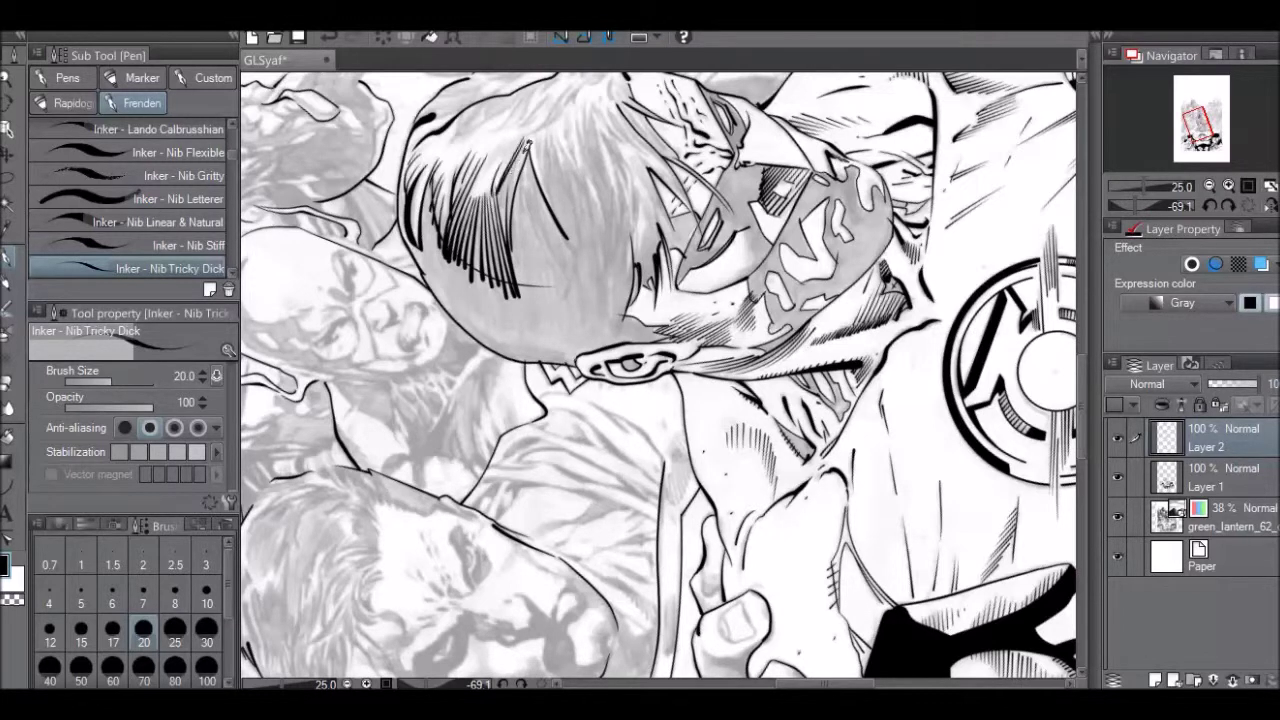
{"action": "key", "text": "ctrl+z"}
{"action": "left_click_drag", "start_coordinate": [530, 146], "coordinate": [508, 208]}
{"action": "left_click_drag", "start_coordinate": [540, 118], "coordinate": [565, 228]}
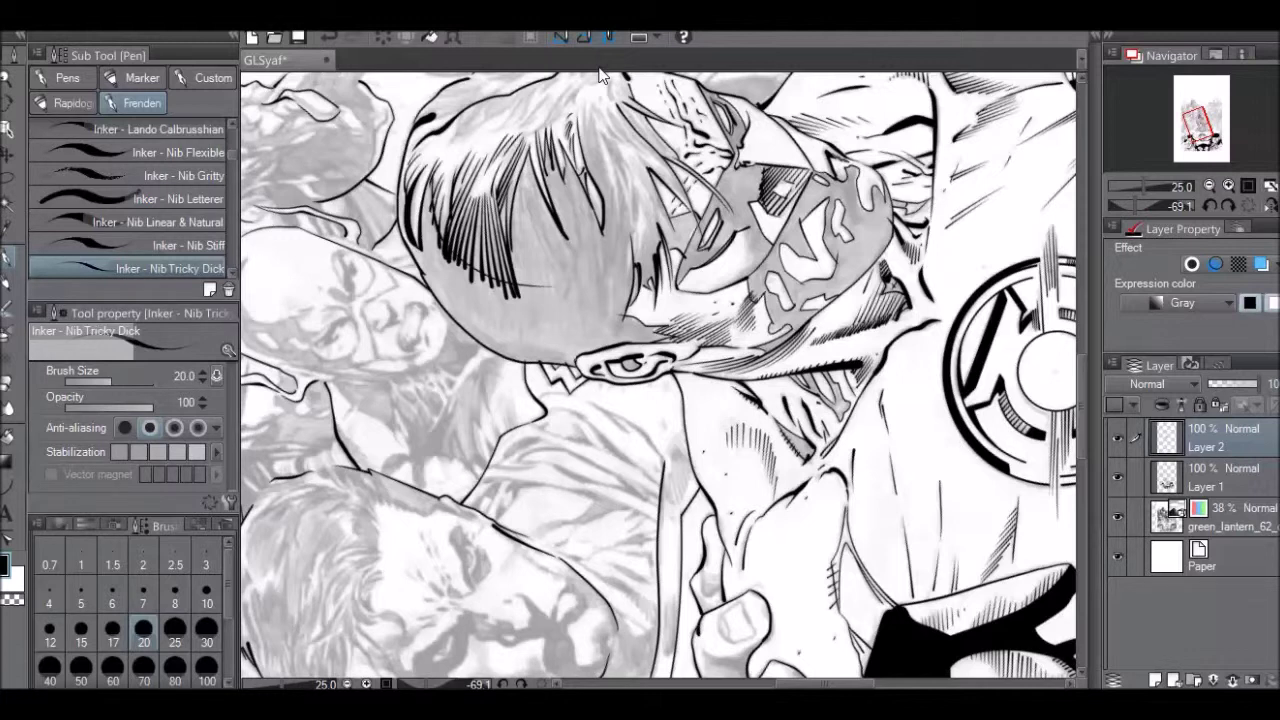
{"action": "left_click_drag", "start_coordinate": [585, 122], "coordinate": [604, 194]}
{"action": "left_click_drag", "start_coordinate": [594, 114], "coordinate": [614, 238]}
{"action": "mouse_move", "coordinate": [607, 136]}
{"action": "left_mouse_down"}
{"action": "mouse_move", "coordinate": [629, 257]}
{"action": "mouse_move", "coordinate": [635, 182]}
{"action": "left_mouse_up"}
Ink the overlapping strands where the side hair meets the fringe above the temple.
{"action": "left_click_drag", "start_coordinate": [635, 260], "coordinate": [649, 210]}
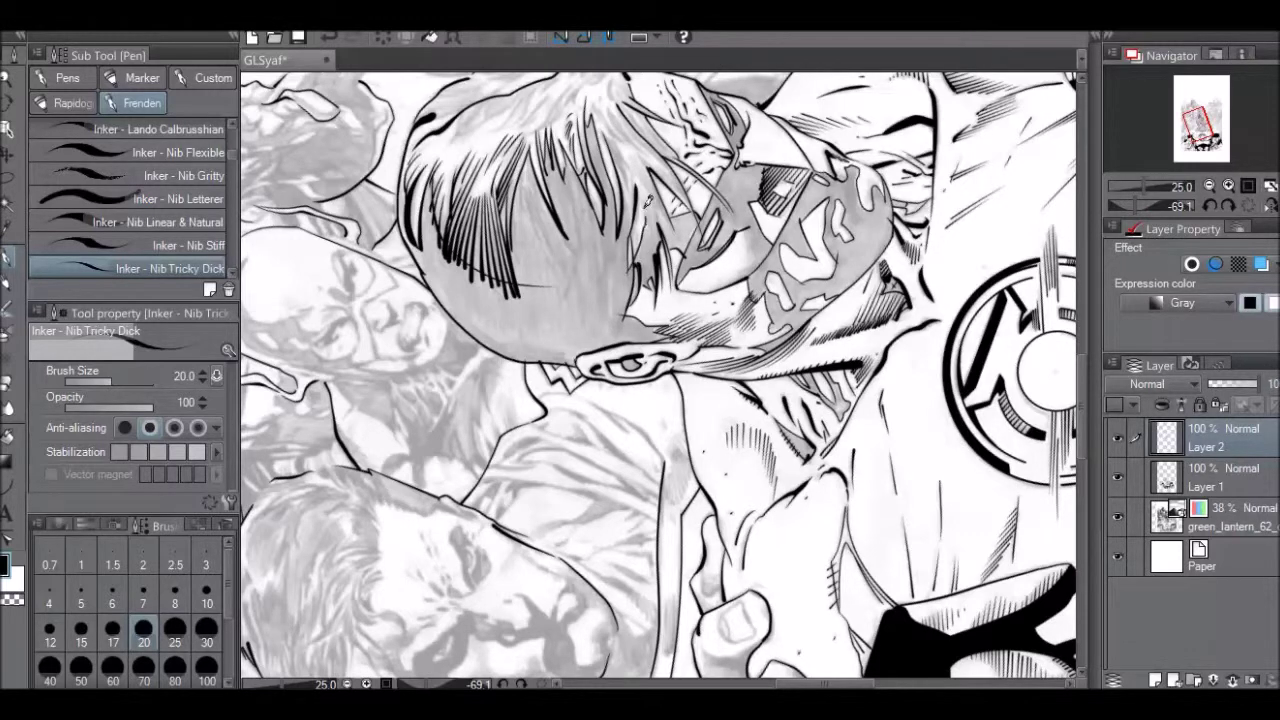
{"action": "key", "text": "ctrl+z"}
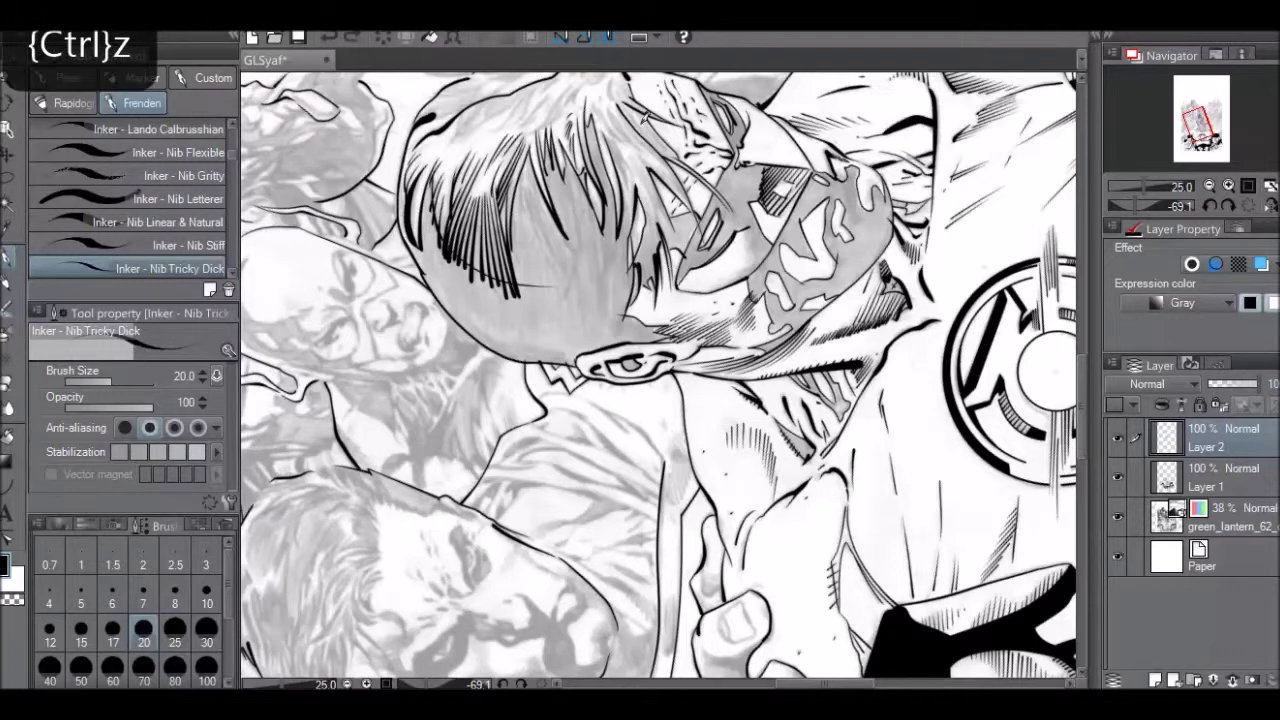
{"action": "mouse_move", "coordinate": [635, 246]}
{"action": "left_mouse_down"}
{"action": "mouse_move", "coordinate": [640, 198]}
{"action": "mouse_move", "coordinate": [611, 134]}
{"action": "left_mouse_up"}
{"action": "left_click_drag", "start_coordinate": [634, 189], "coordinate": [612, 136]}
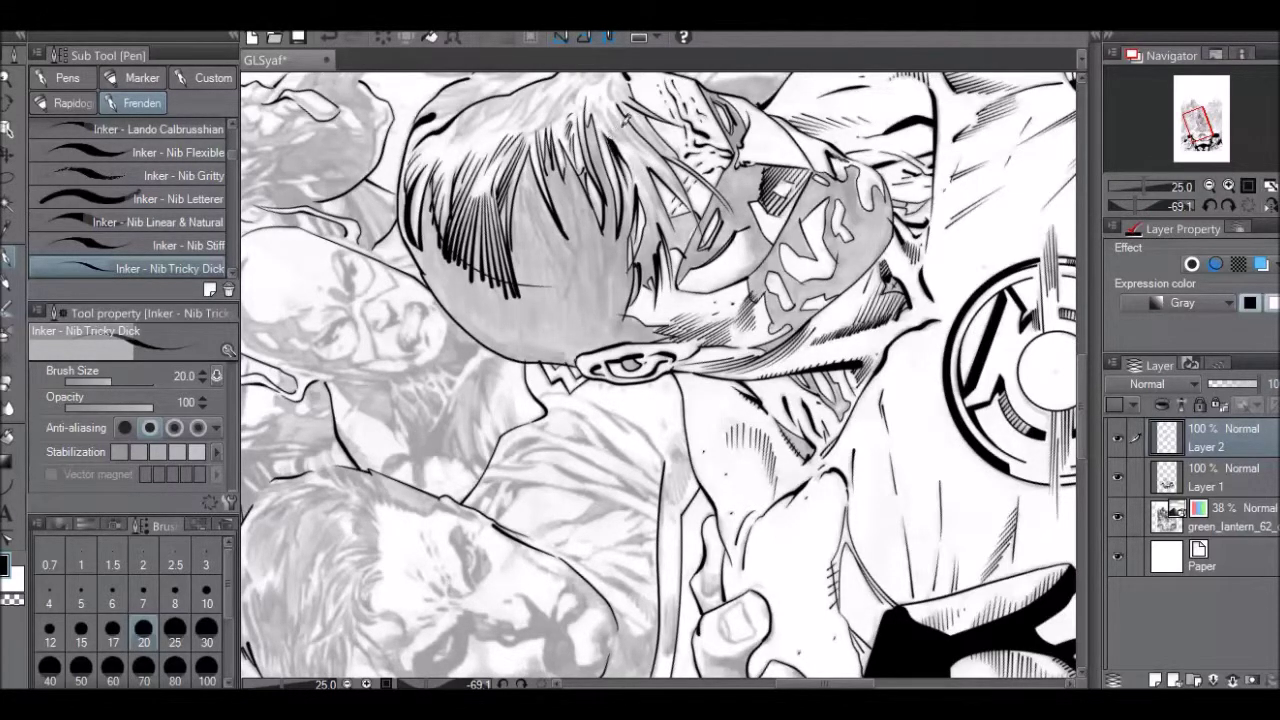
{"action": "left_click_drag", "start_coordinate": [631, 231], "coordinate": [636, 184]}
{"action": "mouse_move", "coordinate": [644, 178]}
{"action": "left_mouse_down"}
{"action": "mouse_move", "coordinate": [660, 223]}
{"action": "mouse_move", "coordinate": [648, 222]}
{"action": "left_mouse_up"}
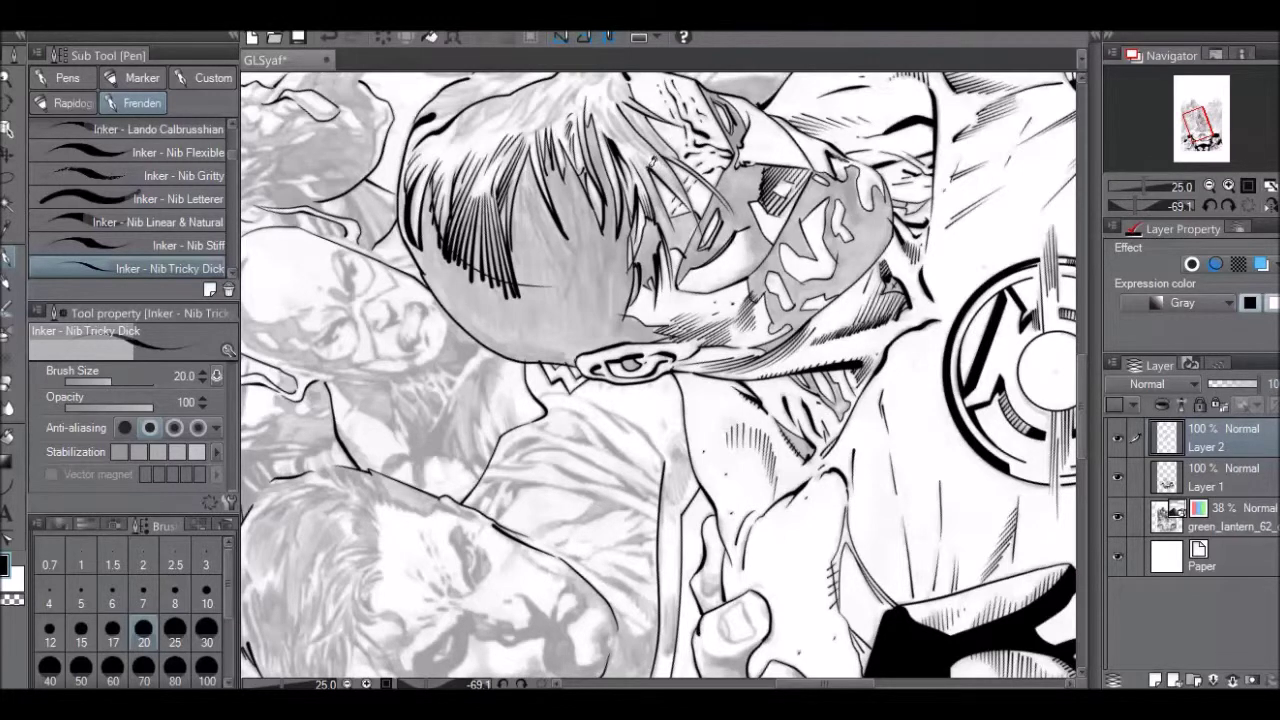
{"action": "mouse_move", "coordinate": [644, 149]}
{"action": "left_mouse_down"}
{"action": "mouse_move", "coordinate": [657, 175]}
{"action": "mouse_move", "coordinate": [652, 162]}
{"action": "left_mouse_up"}
{"action": "key", "text": "ctrl+z"}
Save the drawing.
{"action": "left_click", "coordinate": [14, 20]}
{"action": "left_click", "coordinate": [58, 134]}
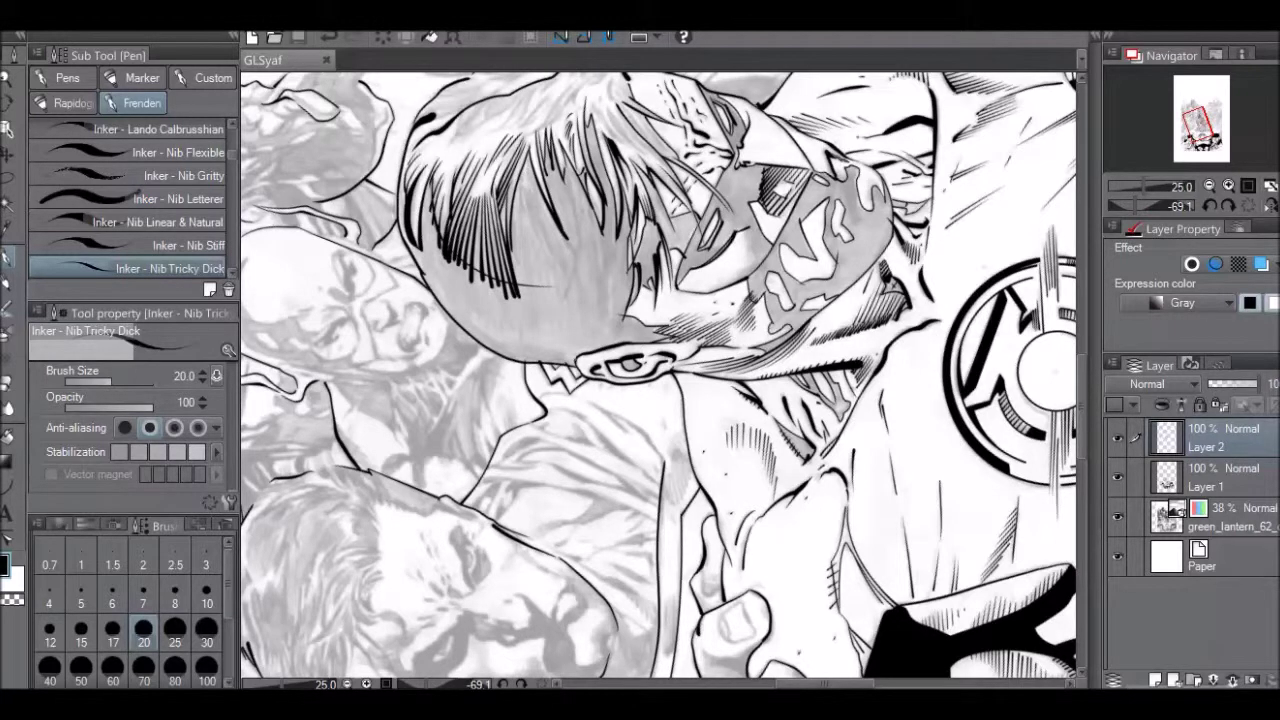
{"action": "left_click", "coordinate": [1120, 703]}
{"action": "left_click", "coordinate": [1122, 703]}
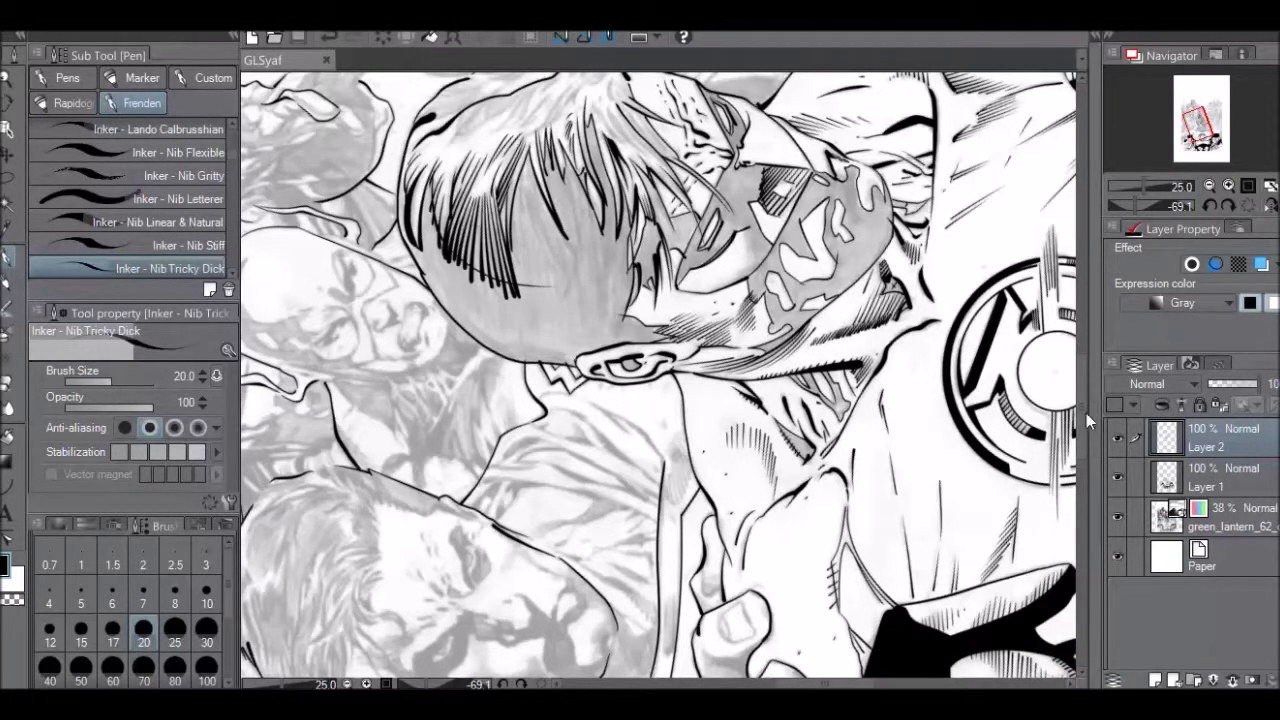
Ink fine flowing strands across the top of the hair, near the parting.
{"action": "scroll", "coordinate": [1079, 387], "scroll_direction": "up", "scroll_amount": 5}
{"action": "left_click_drag", "start_coordinate": [866, 684], "coordinate": [835, 684]}
{"action": "mouse_move", "coordinate": [735, 268]}
{"action": "left_mouse_down"}
{"action": "mouse_move", "coordinate": [711, 302]}
{"action": "mouse_move", "coordinate": [780, 264]}
{"action": "mouse_move", "coordinate": [779, 275]}
{"action": "mouse_move", "coordinate": [812, 238]}
{"action": "mouse_move", "coordinate": [773, 293]}
{"action": "left_mouse_up"}
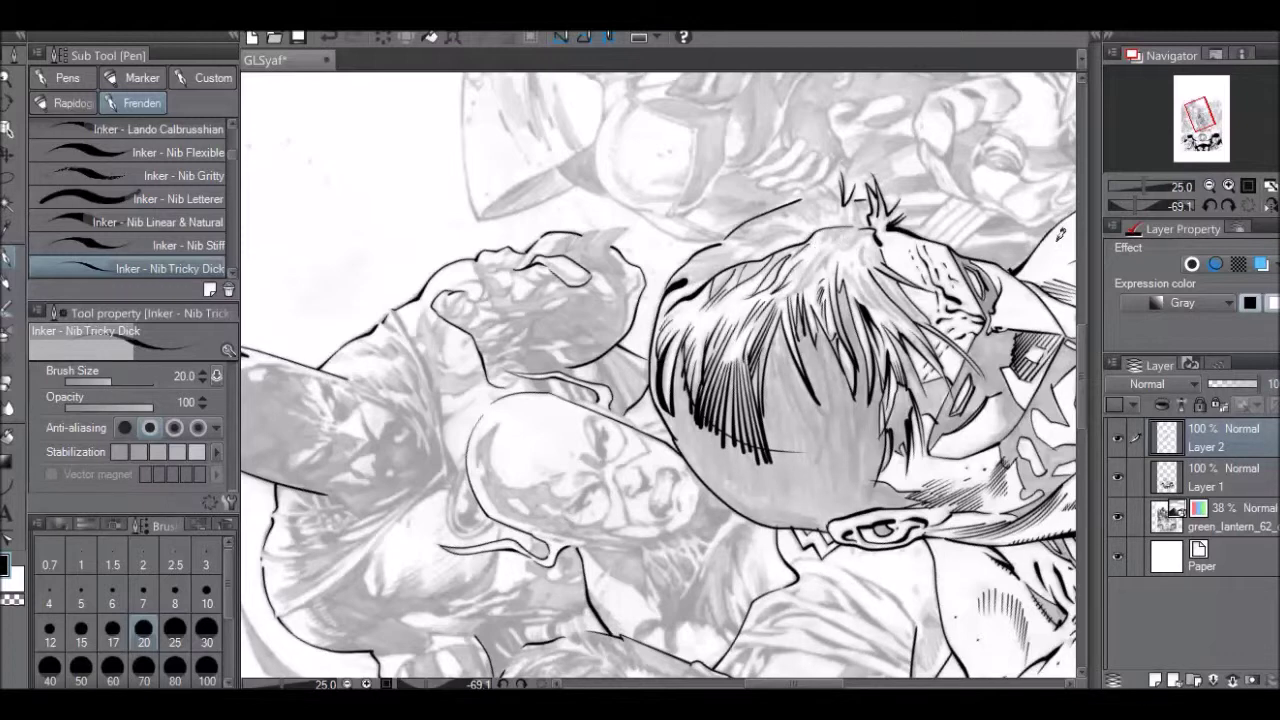
Ink the roots and long strands of the fringe hanging over the forehead.
{"action": "key", "text": "r"}
{"action": "left_click_drag", "start_coordinate": [925, 182], "coordinate": [1005, 425]}
{"action": "left_click_drag", "start_coordinate": [1083, 334], "coordinate": [1083, 358]}
{"action": "left_click", "coordinate": [13, 257]}
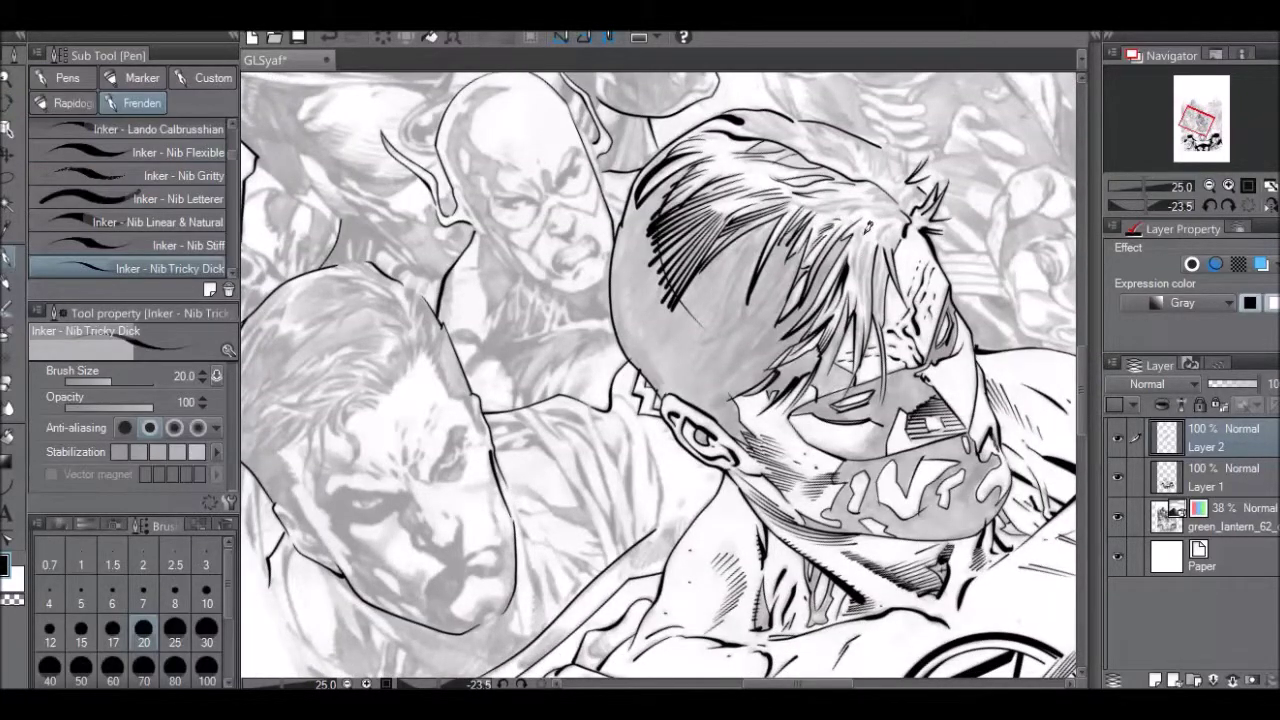
{"action": "left_click_drag", "start_coordinate": [868, 313], "coordinate": [878, 289]}
{"action": "mouse_move", "coordinate": [877, 222]}
{"action": "left_mouse_down"}
{"action": "mouse_move", "coordinate": [859, 240]}
{"action": "mouse_move", "coordinate": [876, 236]}
{"action": "mouse_move", "coordinate": [885, 262]}
{"action": "mouse_move", "coordinate": [879, 300]}
{"action": "left_mouse_up"}
{"action": "key", "text": "ctrl+z"}
{"action": "left_click_drag", "start_coordinate": [891, 242], "coordinate": [883, 314]}
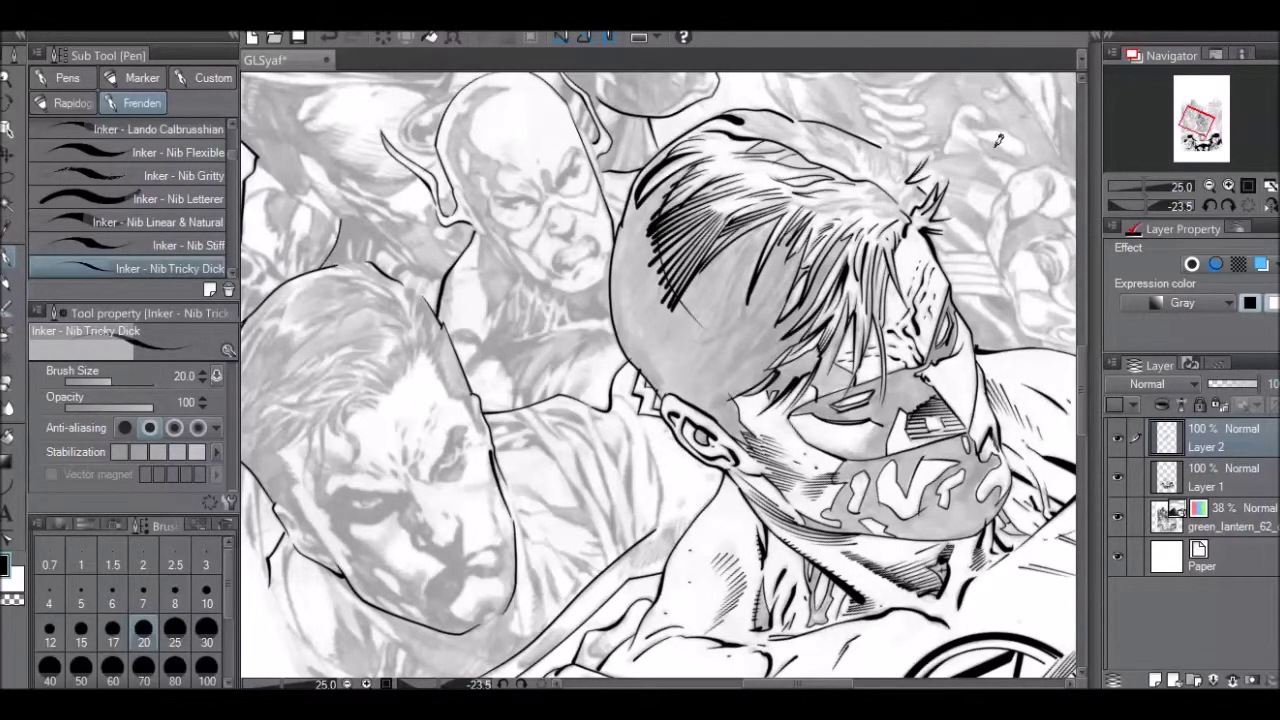
Ink the hair strands between the parting and the far outline of the head.
{"action": "key", "text": "r"}
{"action": "left_click_drag", "start_coordinate": [995, 140], "coordinate": [640, 480]}
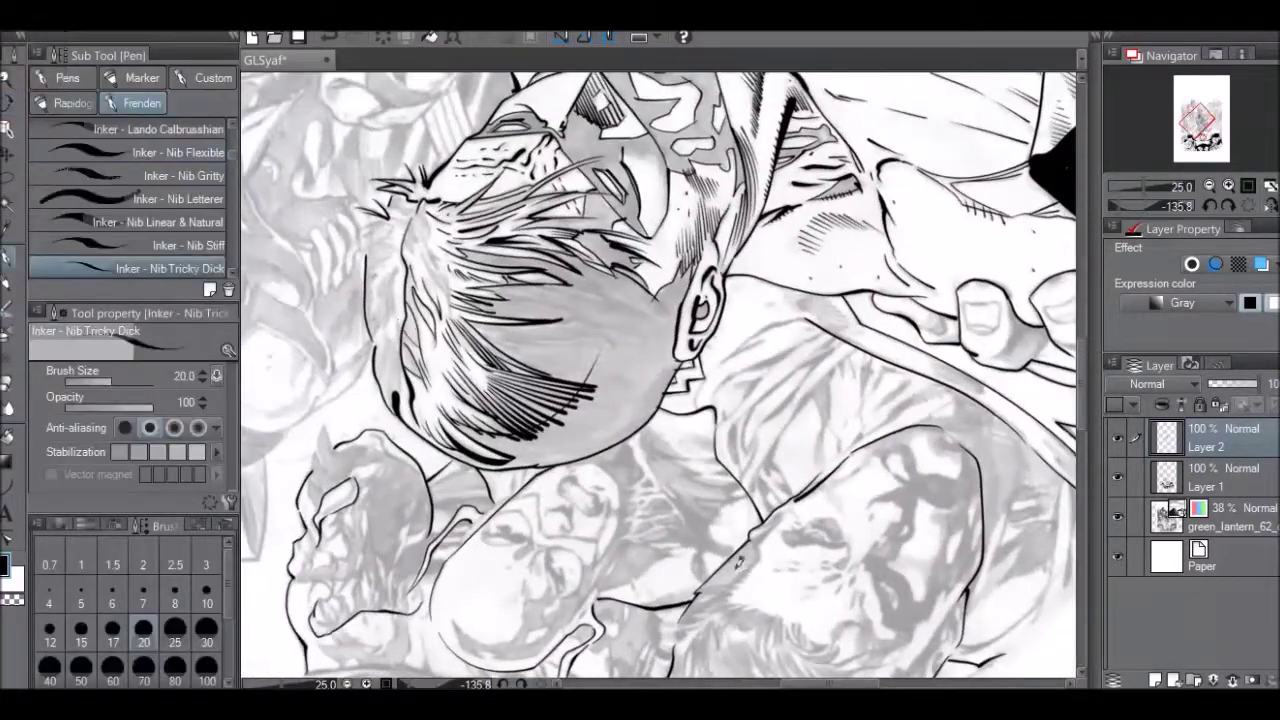
{"action": "left_click_drag", "start_coordinate": [872, 684], "coordinate": [831, 684]}
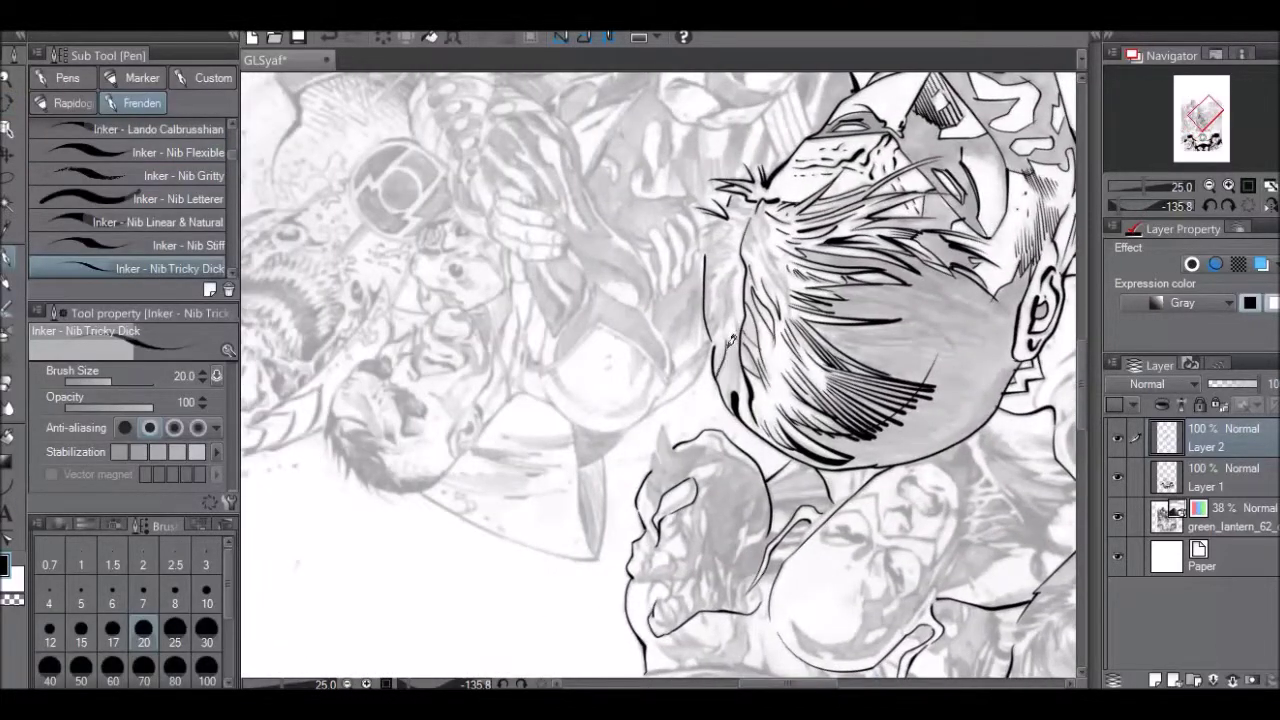
{"action": "left_click_drag", "start_coordinate": [742, 353], "coordinate": [740, 388]}
{"action": "key", "text": "ctrl+z"}
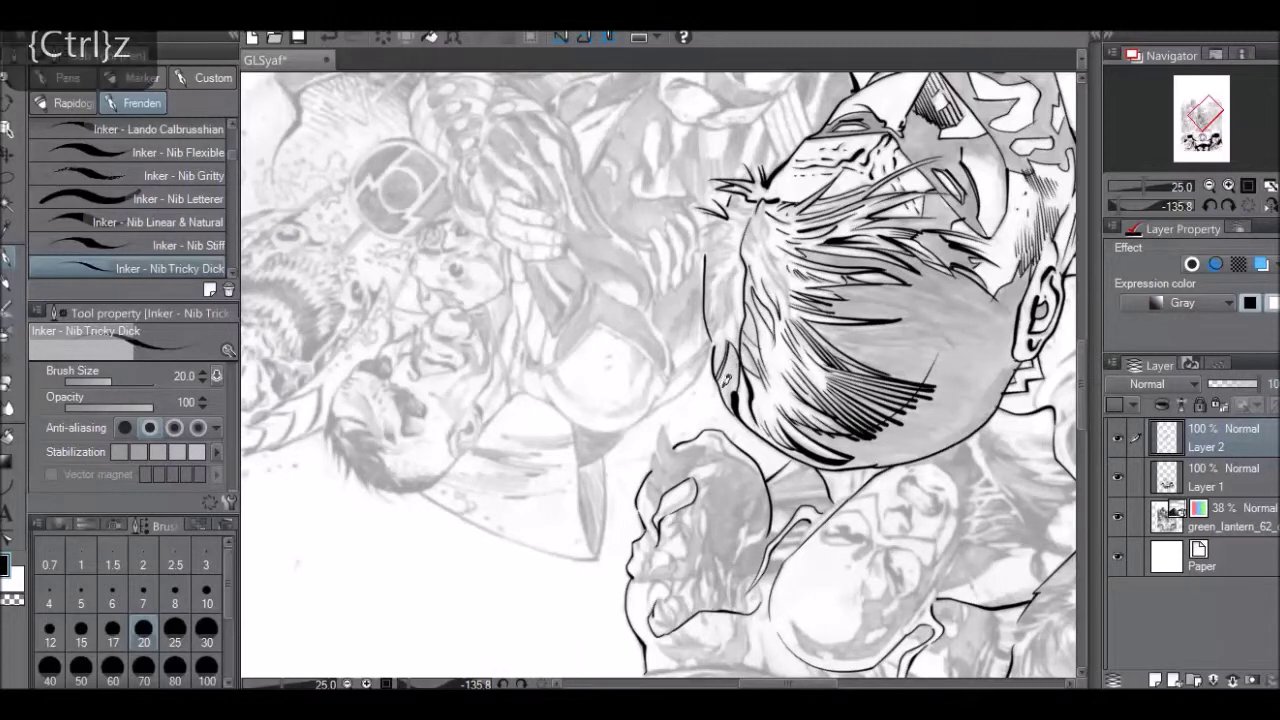
{"action": "mouse_move", "coordinate": [733, 348]}
{"action": "left_mouse_down"}
{"action": "mouse_move", "coordinate": [738, 387]}
{"action": "mouse_move", "coordinate": [738, 266]}
{"action": "mouse_move", "coordinate": [720, 308]}
{"action": "mouse_move", "coordinate": [712, 272]}
{"action": "mouse_move", "coordinate": [741, 264]}
{"action": "left_mouse_up"}
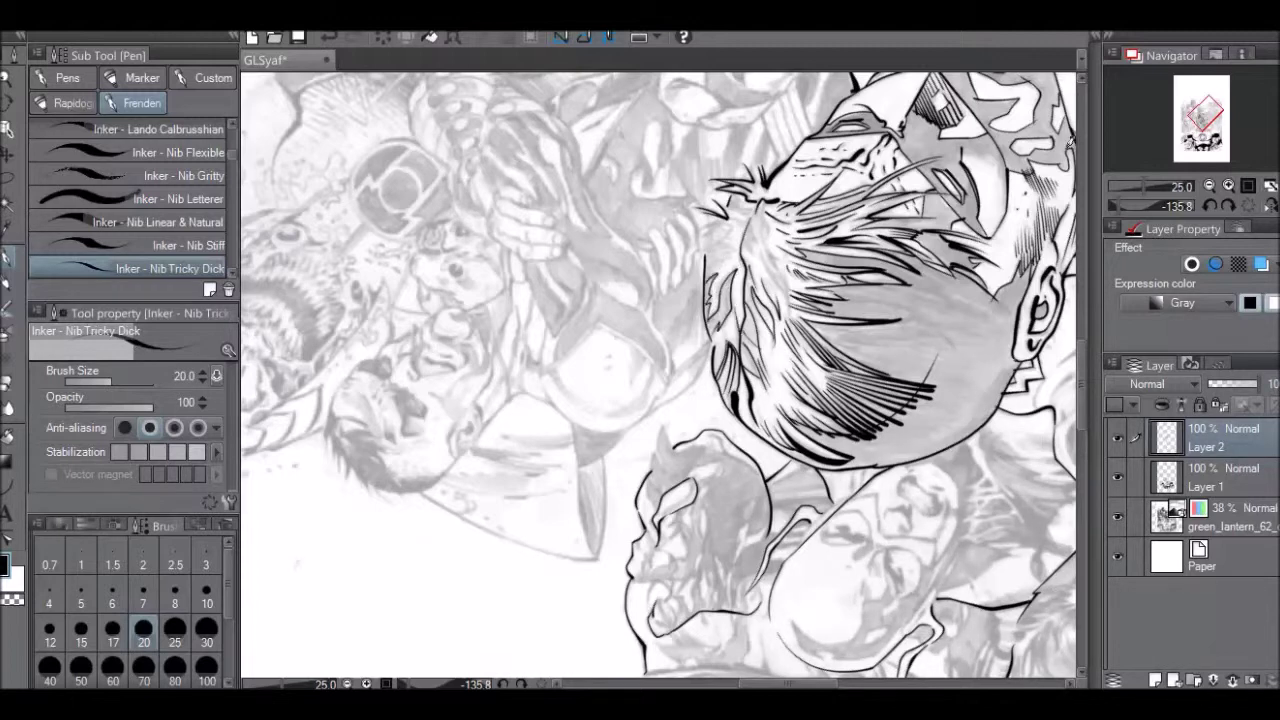
{"action": "left_click_drag", "start_coordinate": [789, 319], "coordinate": [764, 203]}
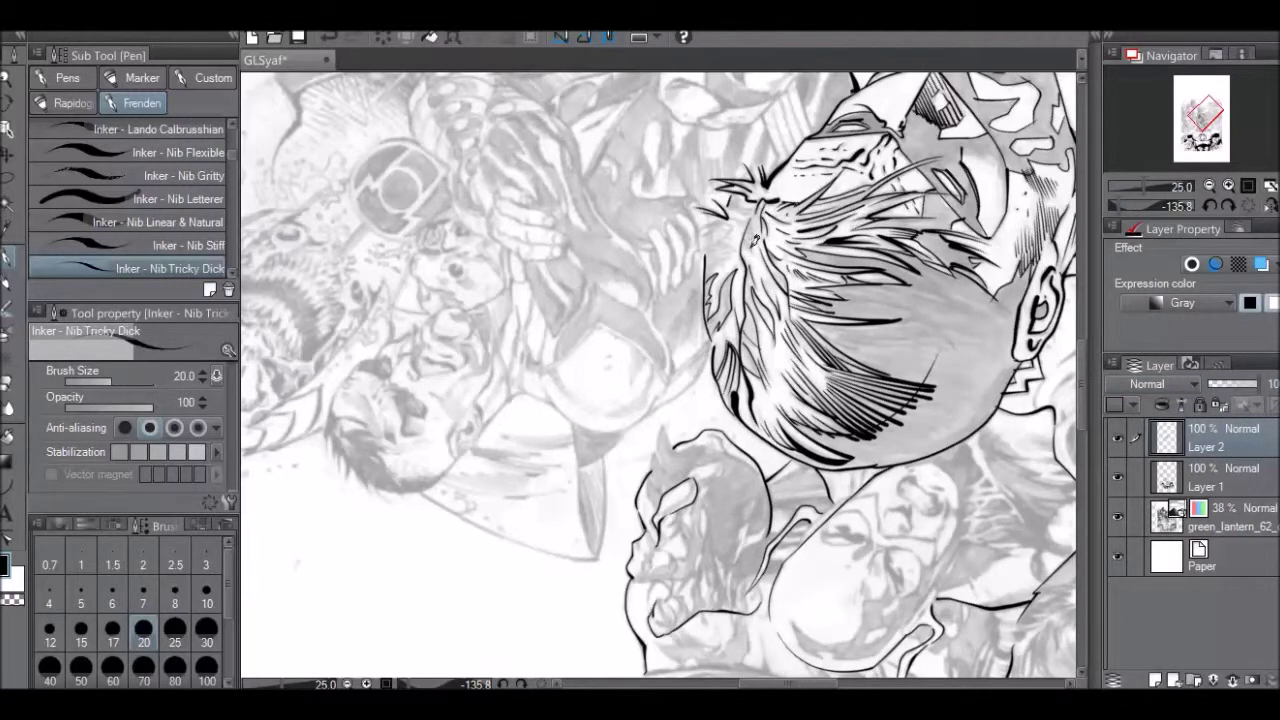
{"action": "left_click_drag", "start_coordinate": [750, 236], "coordinate": [758, 214]}
Ink the spiky tuft at the front hairline and hatch the hair along the adjoining far edge.
{"action": "key", "text": "r"}
{"action": "left_click_drag", "start_coordinate": [992, 140], "coordinate": [664, 135]}
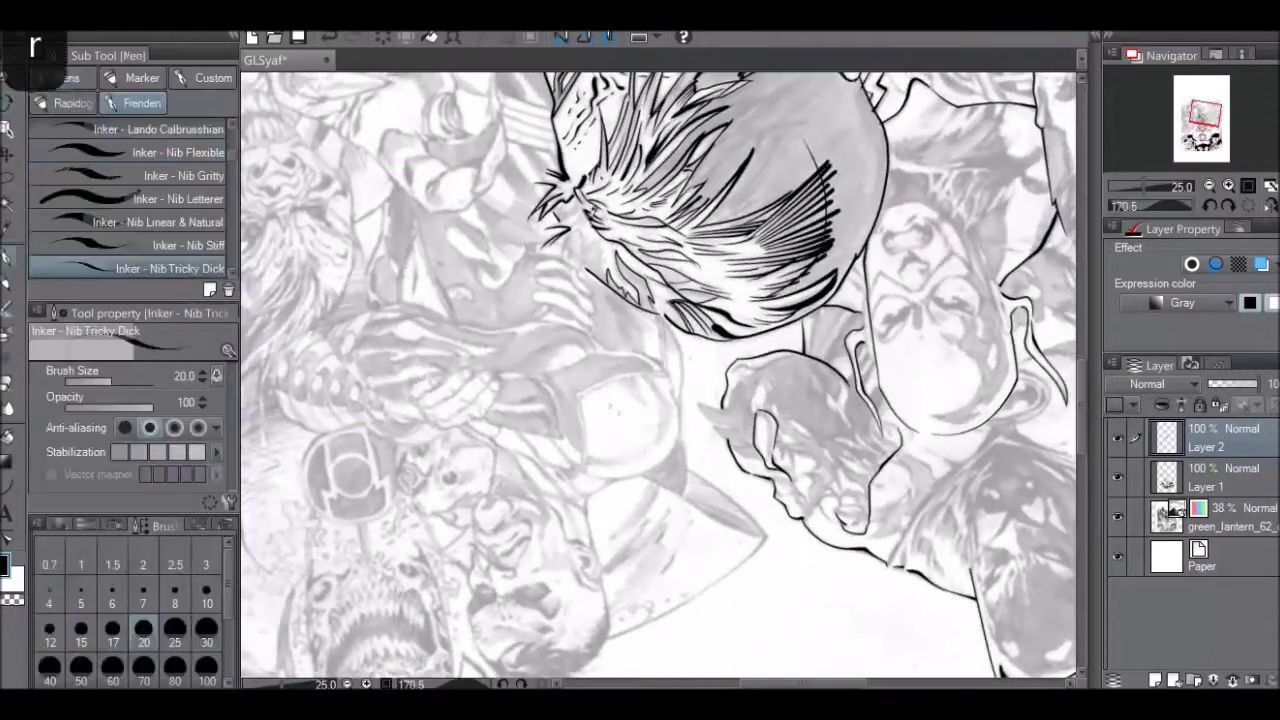
{"action": "mouse_move", "coordinate": [564, 251]}
{"action": "left_mouse_down"}
{"action": "mouse_move", "coordinate": [575, 235]}
{"action": "mouse_move", "coordinate": [585, 267]}
{"action": "mouse_move", "coordinate": [609, 271]}
{"action": "left_mouse_up"}
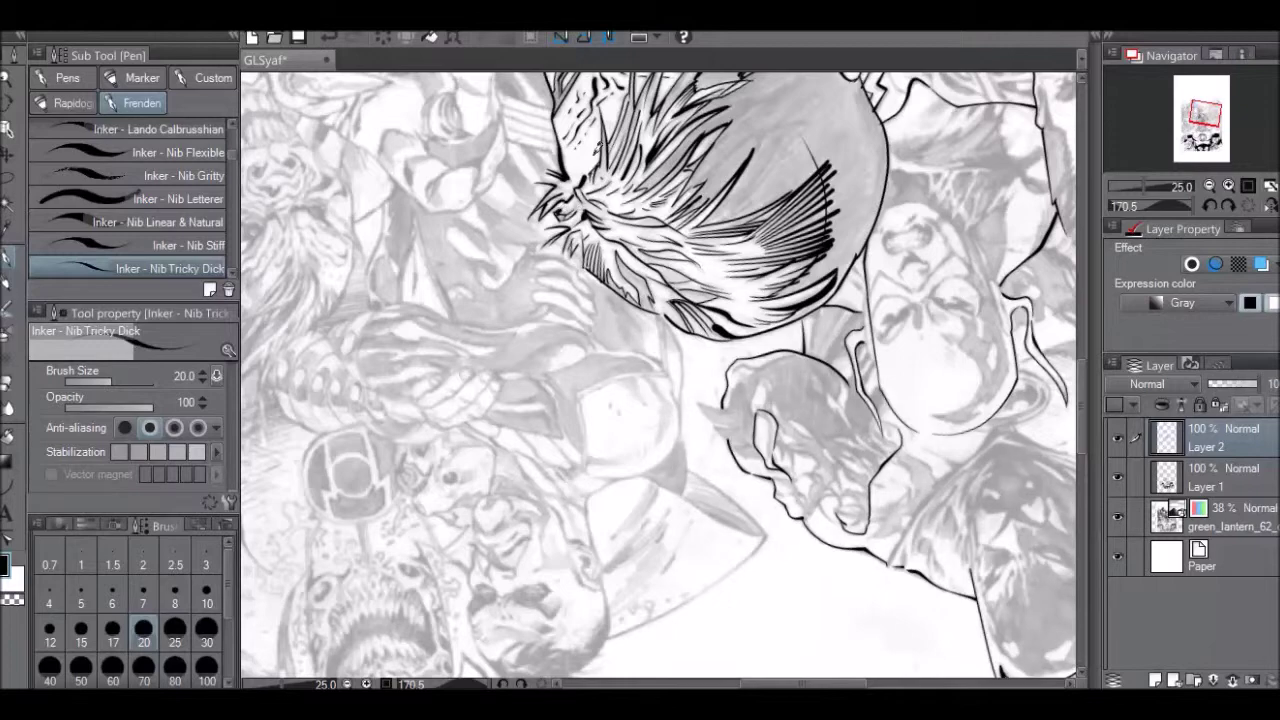
Mark the shadow areas of the mask with small crosses and touch up the strands above it.
{"action": "left_click_drag", "start_coordinate": [1081, 436], "coordinate": [1089, 377]}
{"action": "key", "text": "r"}
{"action": "left_click_drag", "start_coordinate": [944, 183], "coordinate": [586, 327]}
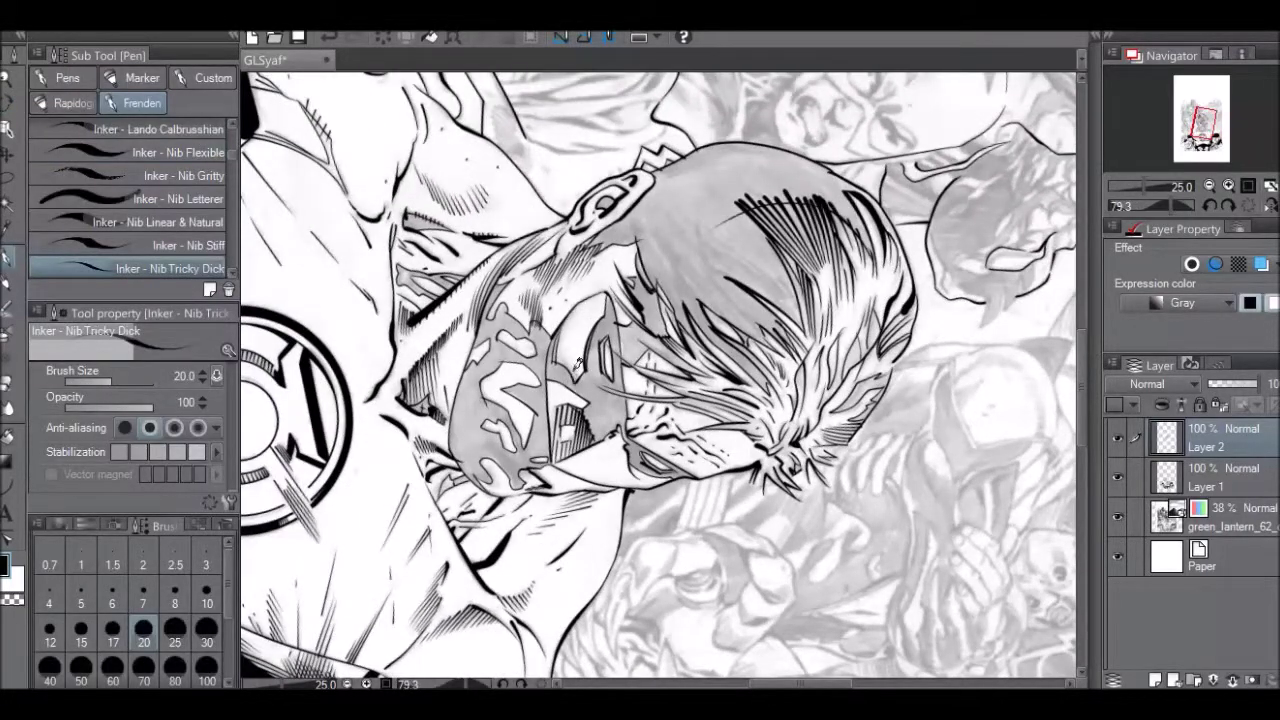
{"action": "left_click", "coordinate": [1242, 207]}
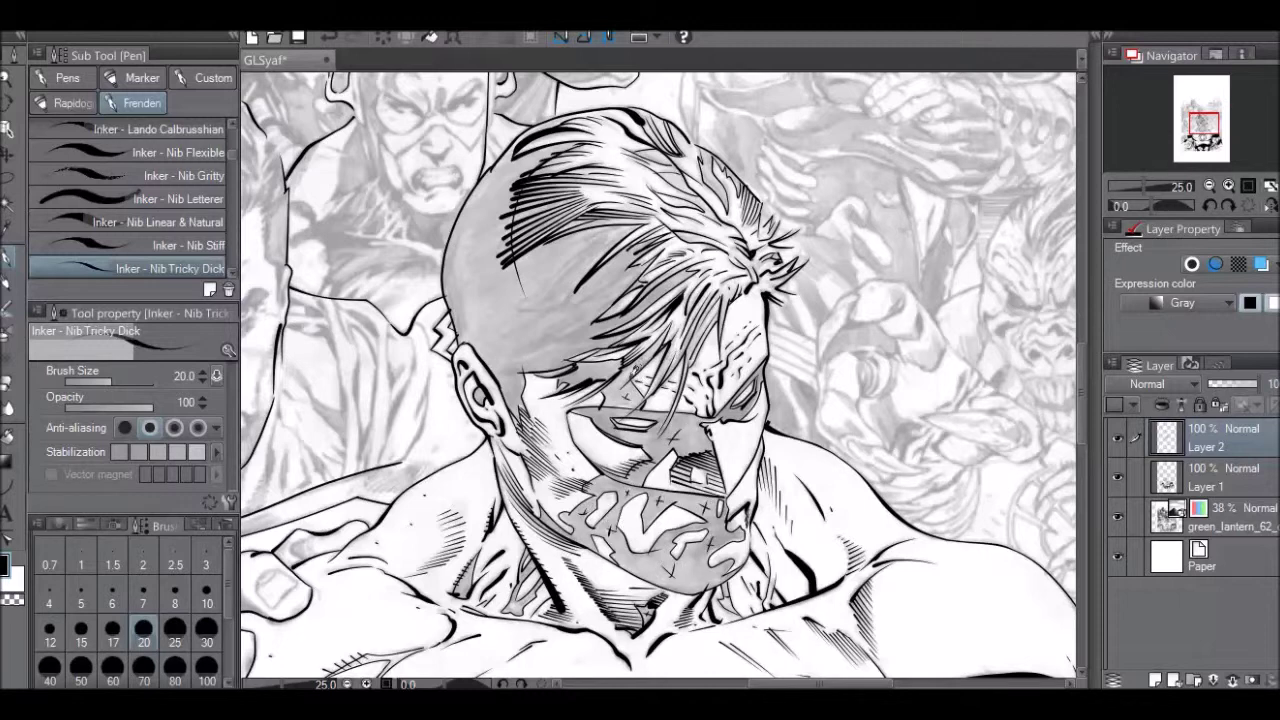
{"action": "left_click_drag", "start_coordinate": [634, 369], "coordinate": [620, 390]}
Ink the long cloth folds on the shoulder of the background figure behind Green Lantern's ear.
{"action": "mouse_move", "coordinate": [346, 468]}
{"action": "left_mouse_down"}
{"action": "mouse_move", "coordinate": [338, 354]}
{"action": "mouse_move", "coordinate": [316, 310]}
{"action": "mouse_move", "coordinate": [359, 350]}
{"action": "mouse_move", "coordinate": [362, 449]}
{"action": "left_mouse_up"}
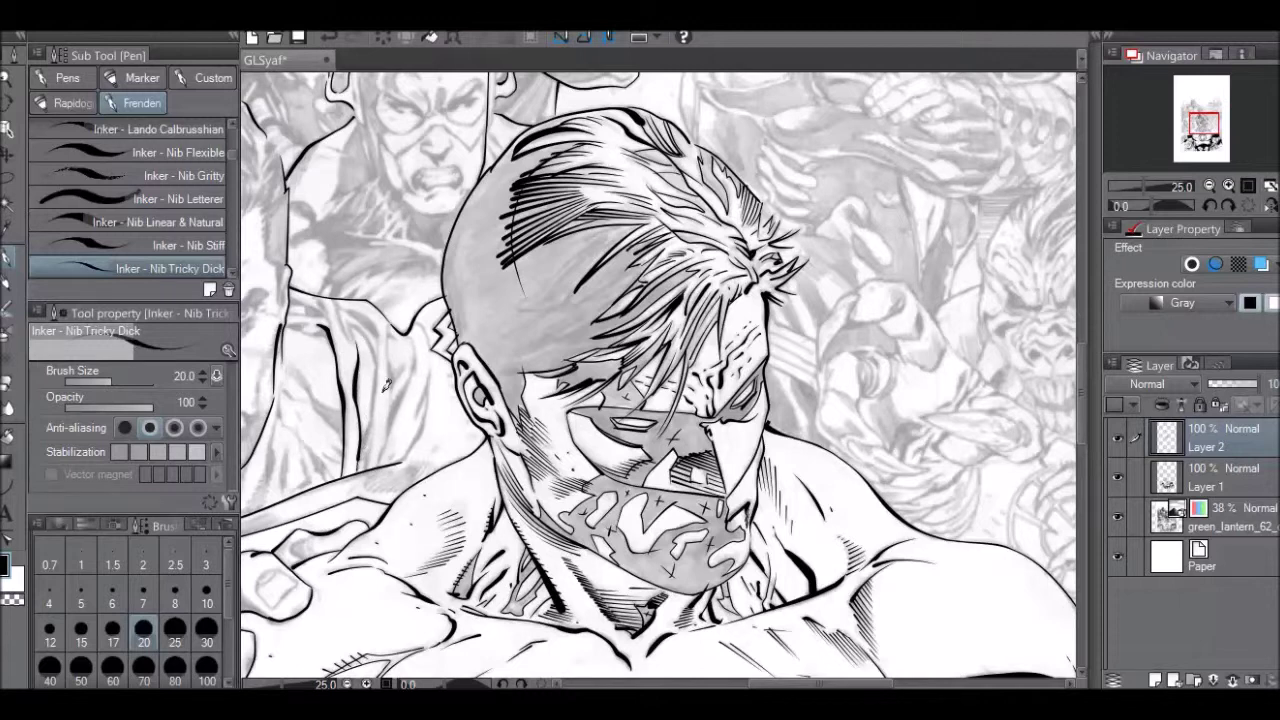
{"action": "left_click_drag", "start_coordinate": [383, 325], "coordinate": [366, 469]}
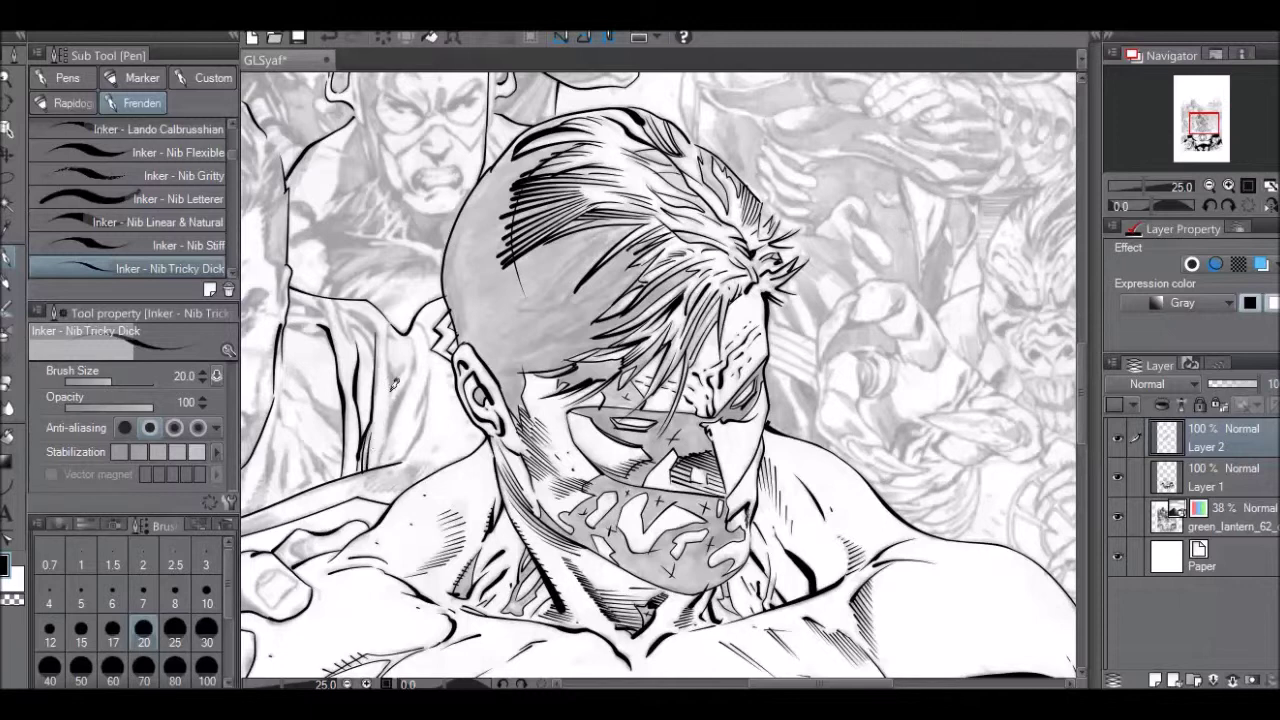
{"action": "left_click_drag", "start_coordinate": [416, 324], "coordinate": [395, 443]}
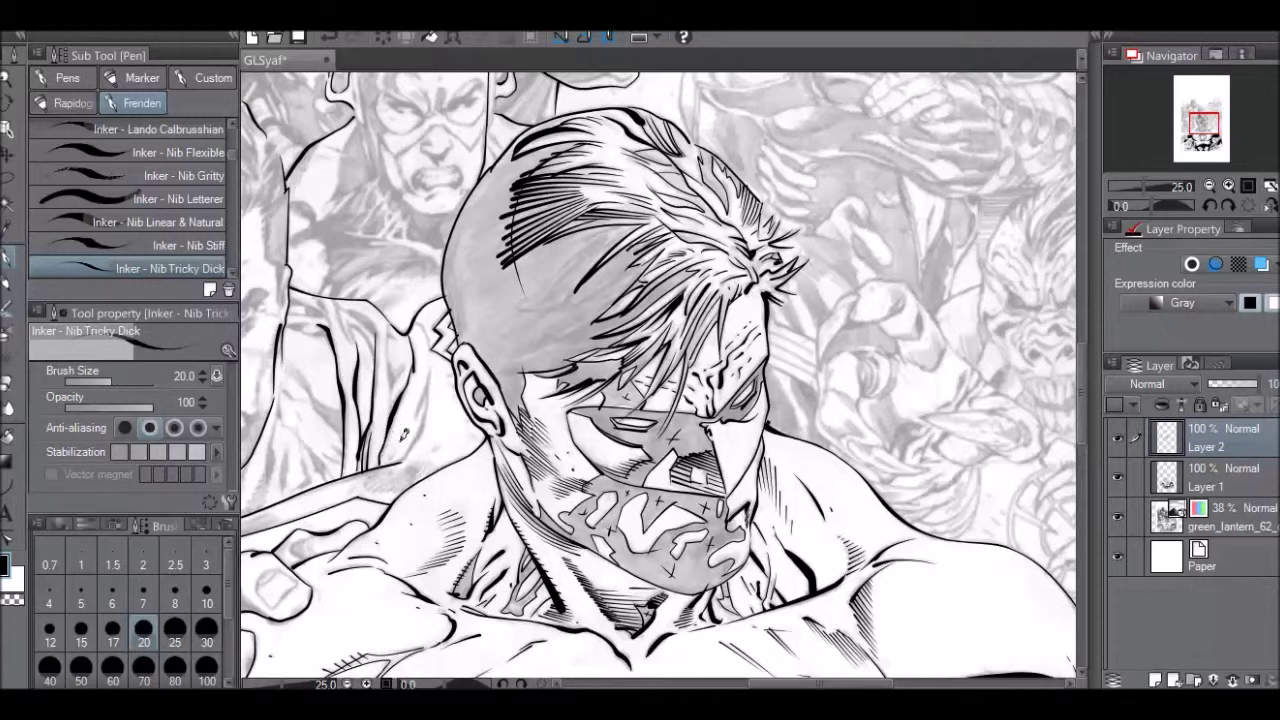
{"action": "left_click_drag", "start_coordinate": [430, 374], "coordinate": [408, 454]}
{"action": "left_click_drag", "start_coordinate": [436, 329], "coordinate": [435, 344]}
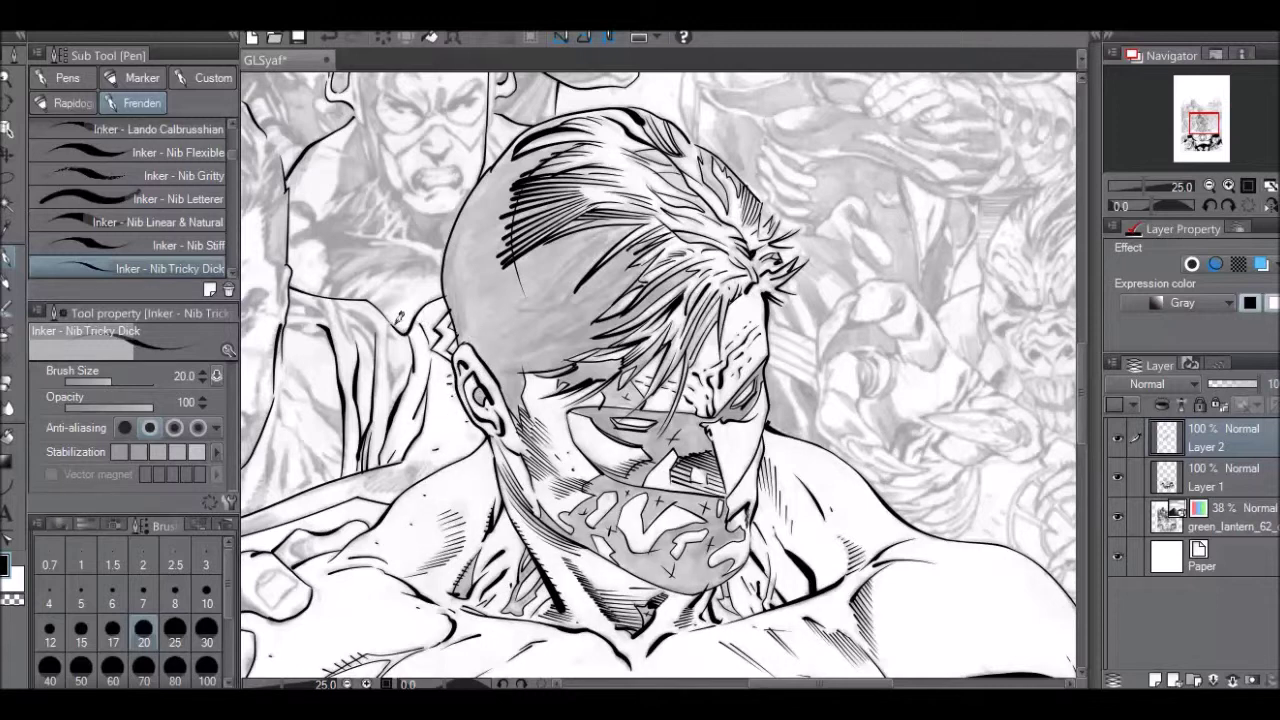
{"action": "left_click_drag", "start_coordinate": [388, 331], "coordinate": [398, 400]}
{"action": "key", "text": "ctrl+z"}
Ink the short shadow strokes and folds where the background figure's cape meets his jaw.
{"action": "key", "text": "r"}
{"action": "left_click_drag", "start_coordinate": [518, 157], "coordinate": [646, 115]}
{"action": "left_click_drag", "start_coordinate": [1082, 401], "coordinate": [1082, 369]}
{"action": "mouse_move", "coordinate": [411, 414]}
{"action": "left_mouse_down"}
{"action": "mouse_move", "coordinate": [422, 369]}
{"action": "mouse_move", "coordinate": [450, 419]}
{"action": "mouse_move", "coordinate": [419, 388]}
{"action": "left_mouse_up"}
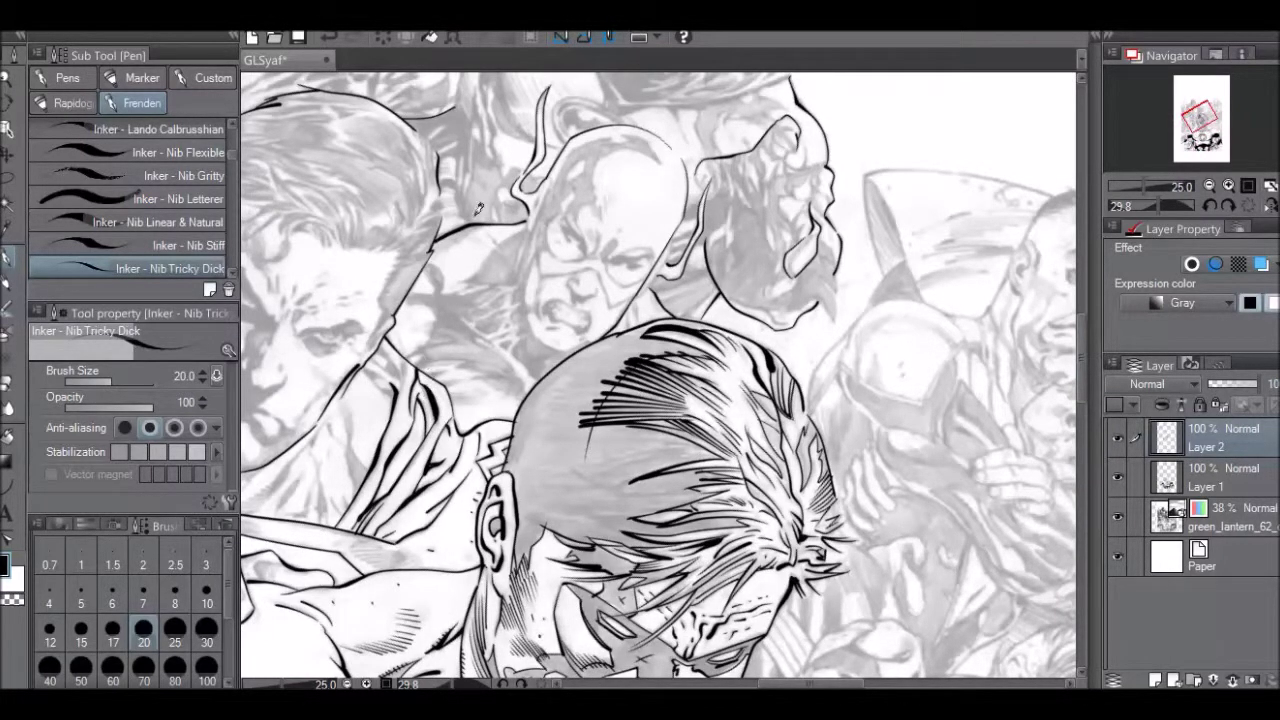
{"action": "mouse_move", "coordinate": [402, 393]}
{"action": "left_mouse_down"}
{"action": "mouse_move", "coordinate": [409, 355]}
{"action": "mouse_move", "coordinate": [381, 357]}
{"action": "mouse_move", "coordinate": [404, 377]}
{"action": "left_mouse_up"}
{"action": "left_click_drag", "start_coordinate": [383, 341], "coordinate": [394, 389]}
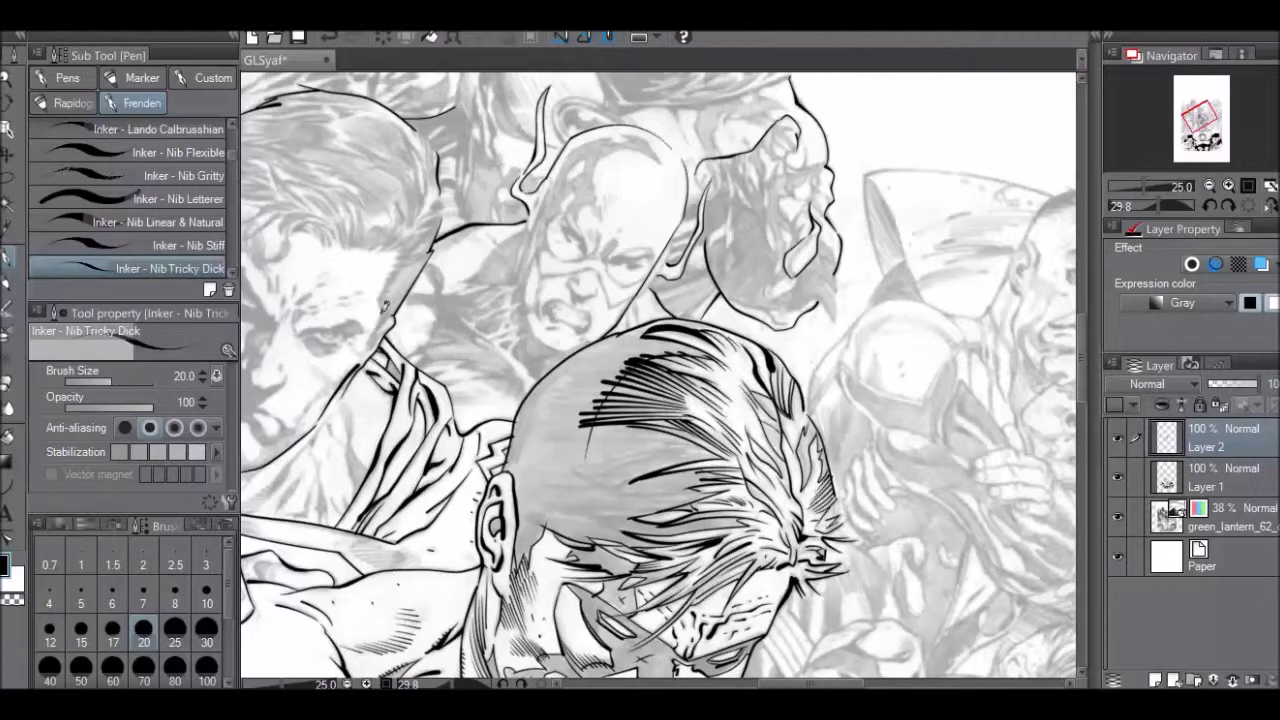
{"action": "scroll", "coordinate": [1081, 328], "scroll_direction": "down", "scroll_amount": 3}
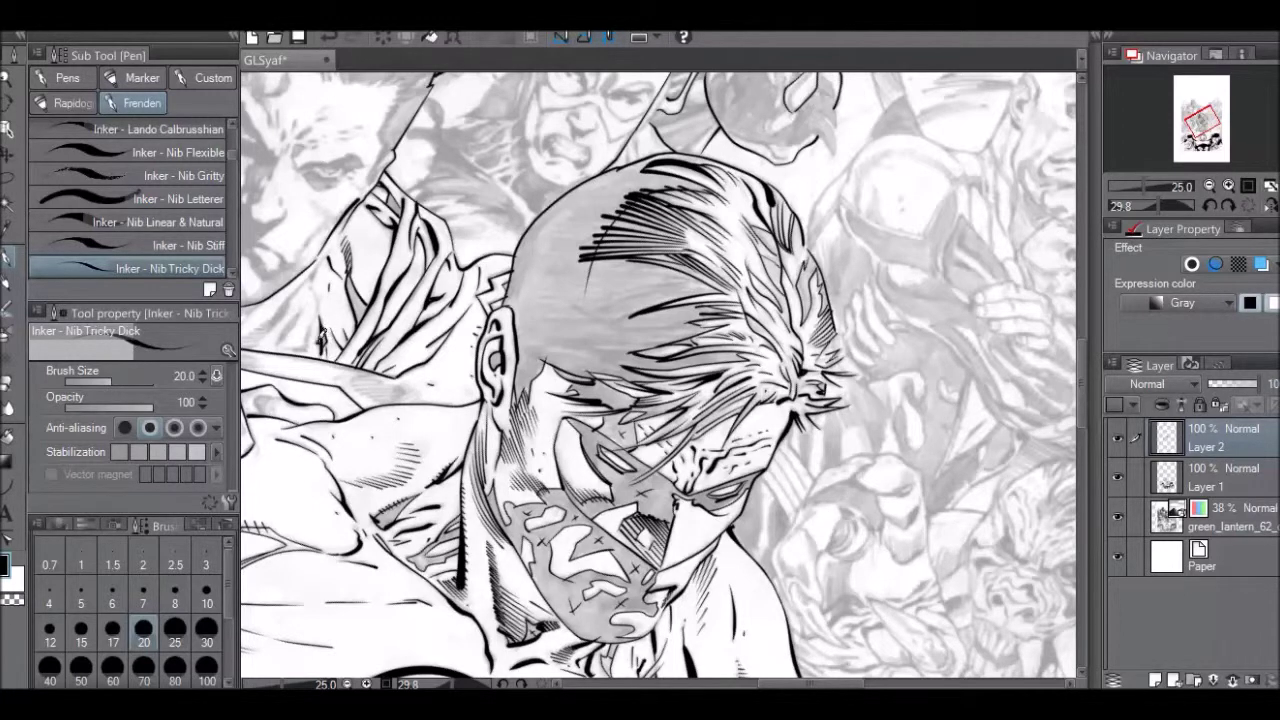
{"action": "left_click_drag", "start_coordinate": [322, 295], "coordinate": [314, 321]}
{"action": "key", "text": "ctrl+z"}
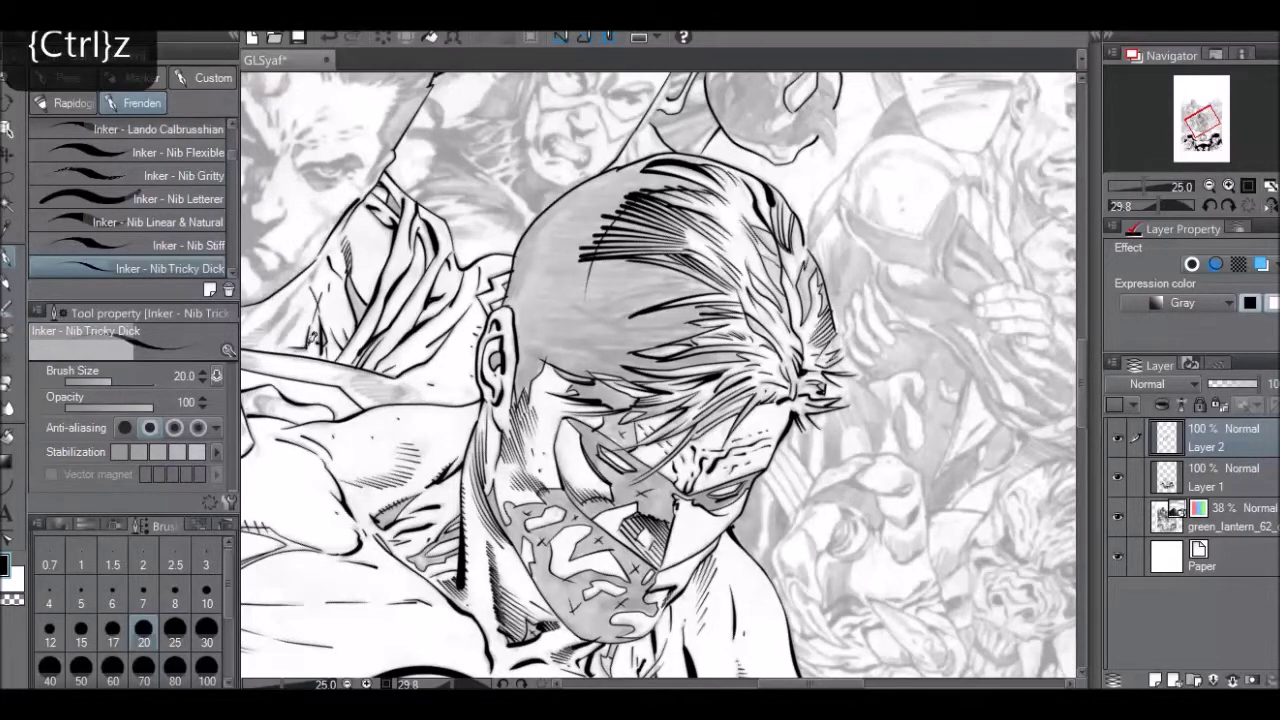
Ink the cape folds beside Superman's neck, running from below his jaw down to the chest line.
{"action": "left_click_drag", "start_coordinate": [816, 684], "coordinate": [774, 684]}
{"action": "key", "text": "r"}
{"action": "left_click_drag", "start_coordinate": [857, 201], "coordinate": [741, 126]}
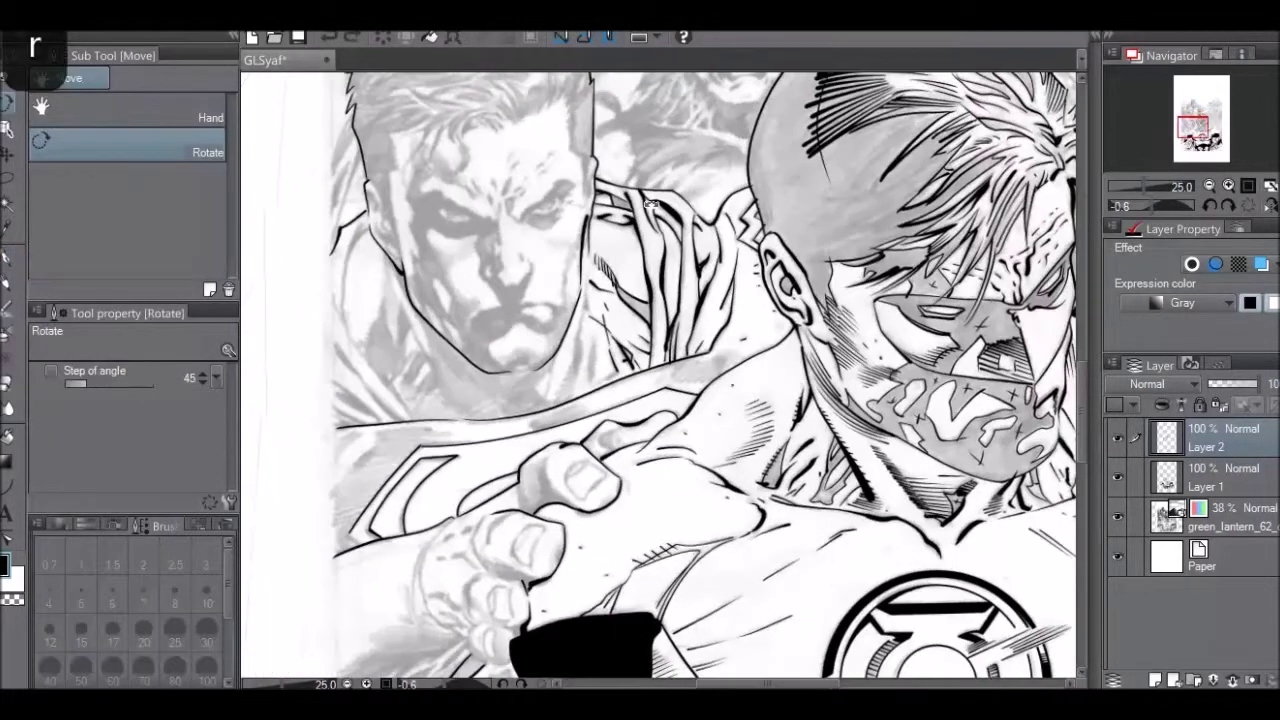
{"action": "mouse_move", "coordinate": [585, 312]}
{"action": "left_mouse_down"}
{"action": "mouse_move", "coordinate": [590, 278]}
{"action": "mouse_move", "coordinate": [588, 300]}
{"action": "mouse_move", "coordinate": [607, 276]}
{"action": "mouse_move", "coordinate": [596, 377]}
{"action": "left_mouse_up"}
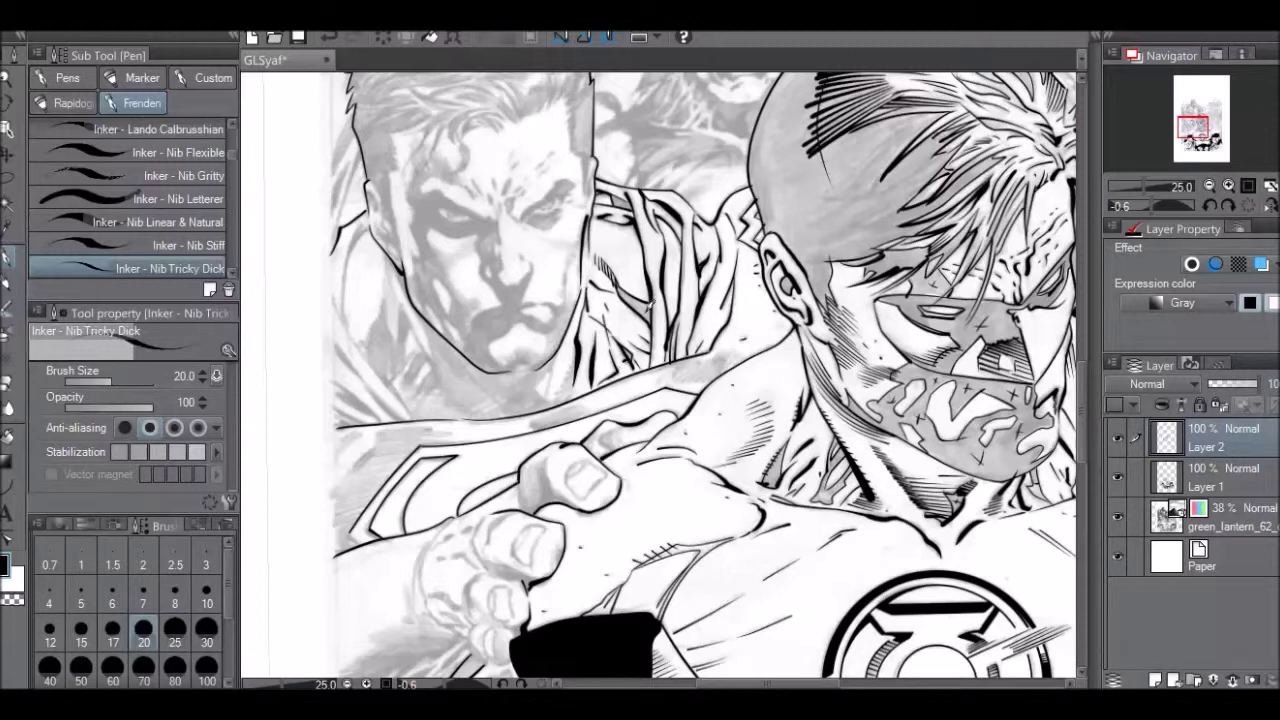
{"action": "left_click_drag", "start_coordinate": [556, 374], "coordinate": [548, 400]}
{"action": "left_click_drag", "start_coordinate": [564, 348], "coordinate": [546, 398]}
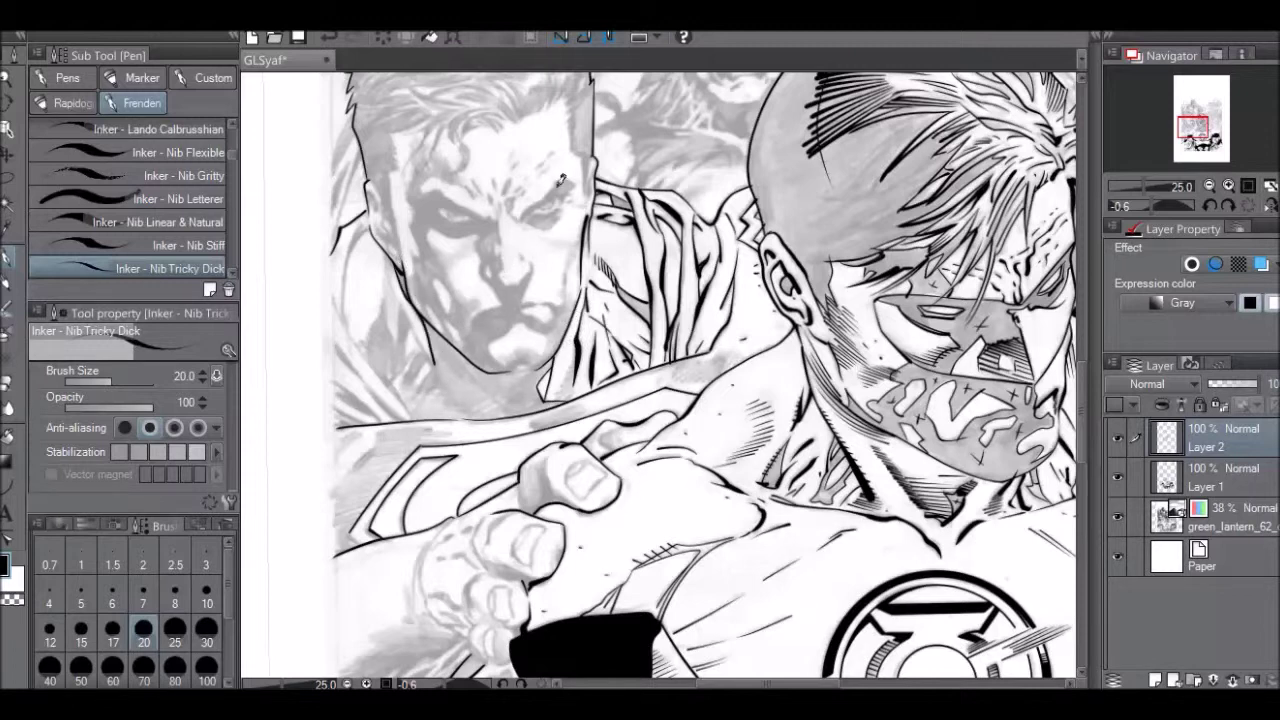
Ink the inner cape fold beside the shadowed side of Superman's neck, undoing the misplaced stroke.
{"action": "left_click_drag", "start_coordinate": [435, 325], "coordinate": [514, 406]}
{"action": "mouse_move", "coordinate": [389, 293]}
{"action": "left_mouse_down"}
{"action": "mouse_move", "coordinate": [396, 332]}
{"action": "mouse_move", "coordinate": [387, 295]}
{"action": "mouse_move", "coordinate": [370, 362]}
{"action": "left_mouse_up"}
{"action": "left_click_drag", "start_coordinate": [333, 288], "coordinate": [372, 366]}
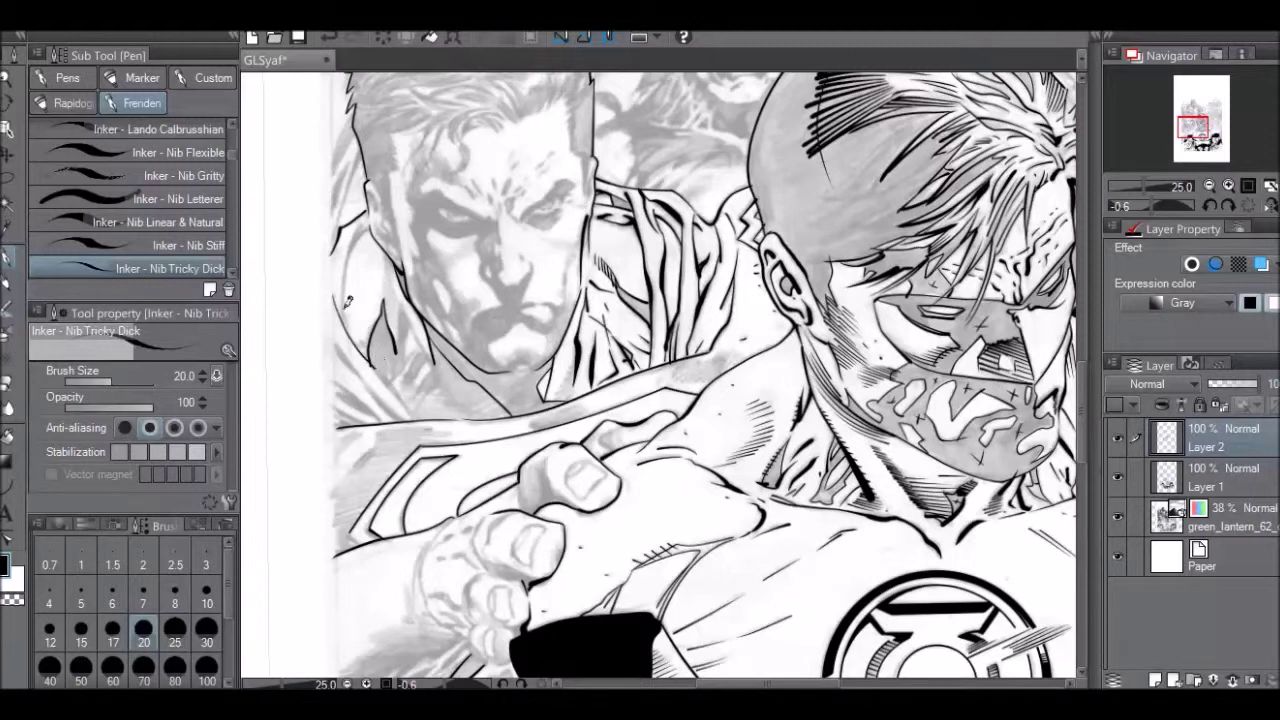
{"action": "key", "text": "ctrl+z"}
Ink the long cape folds on Superman's outer shoulder, running down to the chest line near the page edge.
{"action": "left_click_drag", "start_coordinate": [336, 280], "coordinate": [420, 420]}
{"action": "left_click_drag", "start_coordinate": [332, 328], "coordinate": [412, 418]}
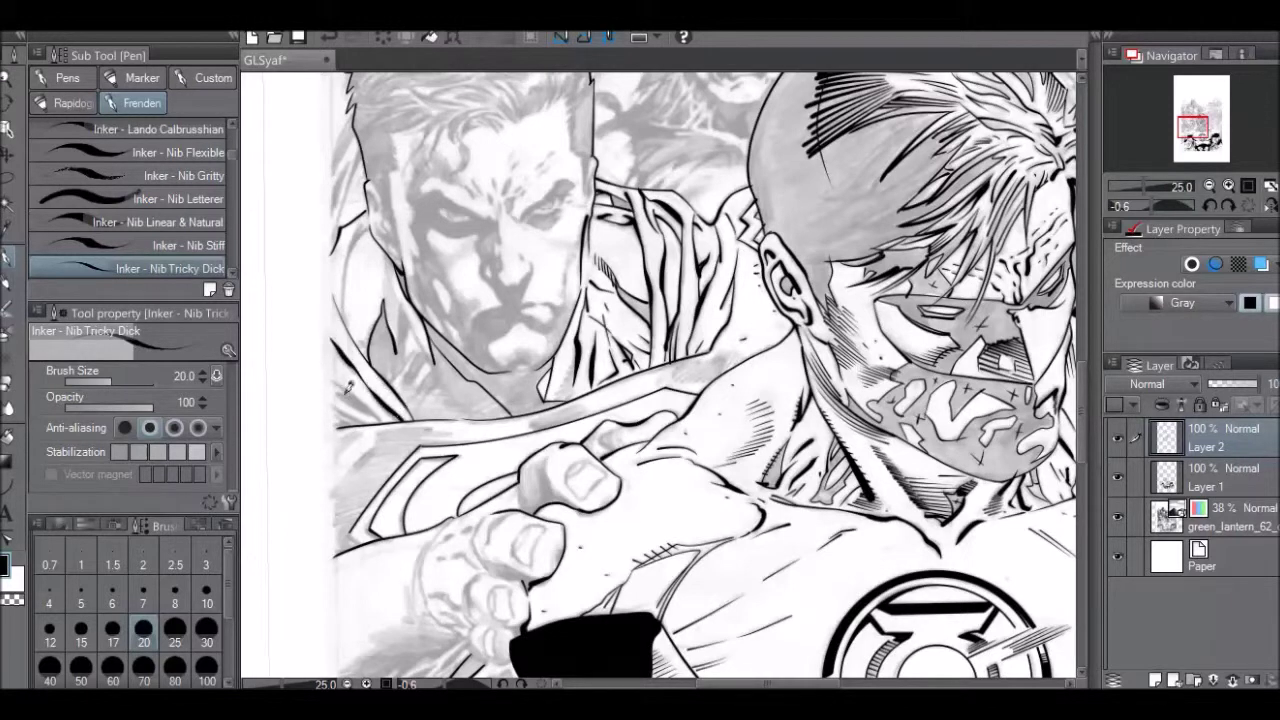
{"action": "key", "text": "ctrl+z"}
{"action": "mouse_move", "coordinate": [332, 378]}
{"action": "left_mouse_down"}
{"action": "mouse_move", "coordinate": [382, 419]}
{"action": "mouse_move", "coordinate": [372, 406]}
{"action": "left_mouse_up"}
{"action": "key", "text": "ctrl+z"}
{"action": "key", "text": "ctrl+z"}
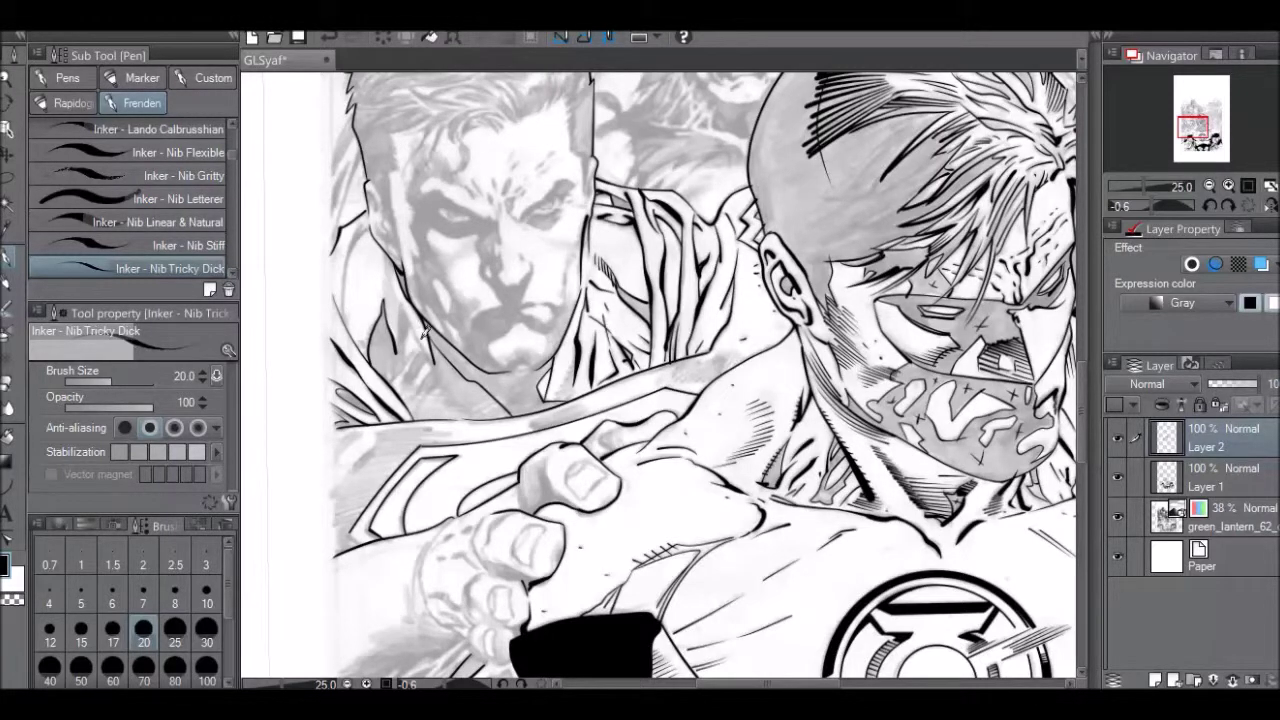
Ink the short folds and shadow strokes in the cape opening between Superman's jaw and outer shoulder.
{"action": "left_click_drag", "start_coordinate": [437, 361], "coordinate": [405, 300]}
{"action": "left_click_drag", "start_coordinate": [716, 138], "coordinate": [452, 514]}
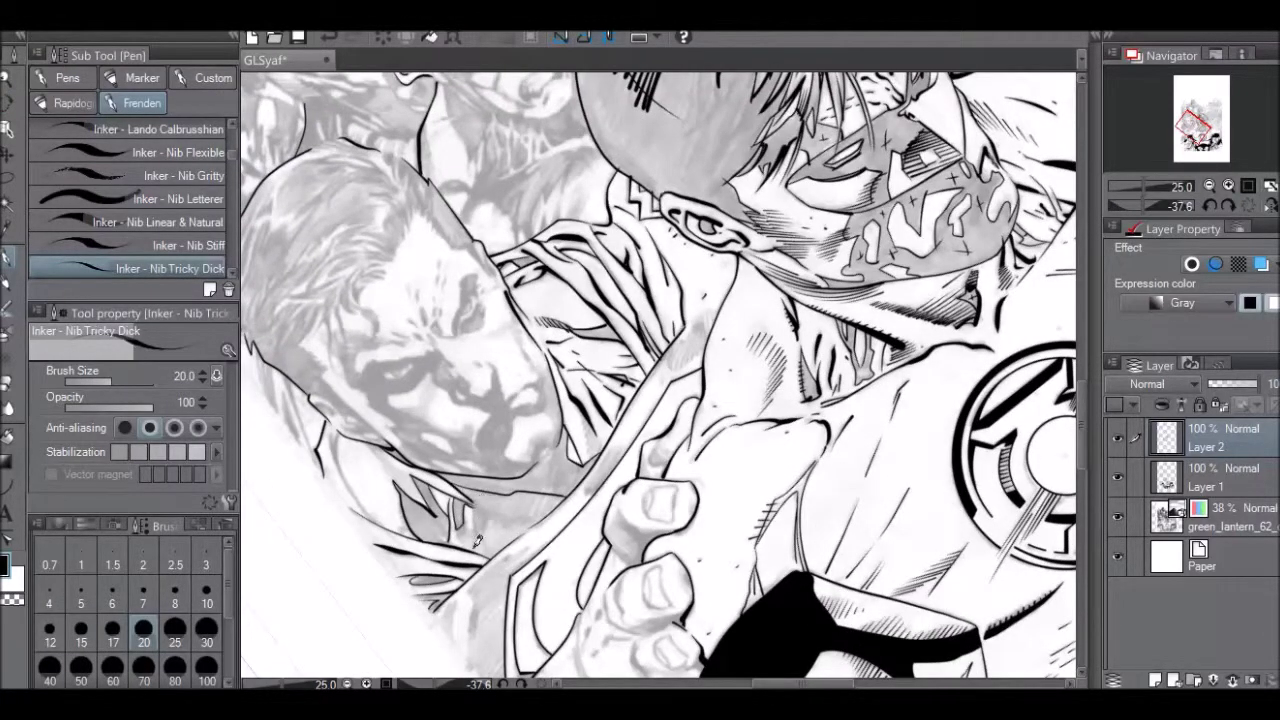
{"action": "left_click_drag", "start_coordinate": [477, 533], "coordinate": [483, 506]}
{"action": "key", "text": "ctrl+z"}
{"action": "scroll", "coordinate": [1082, 395], "scroll_direction": "down", "scroll_amount": 3}
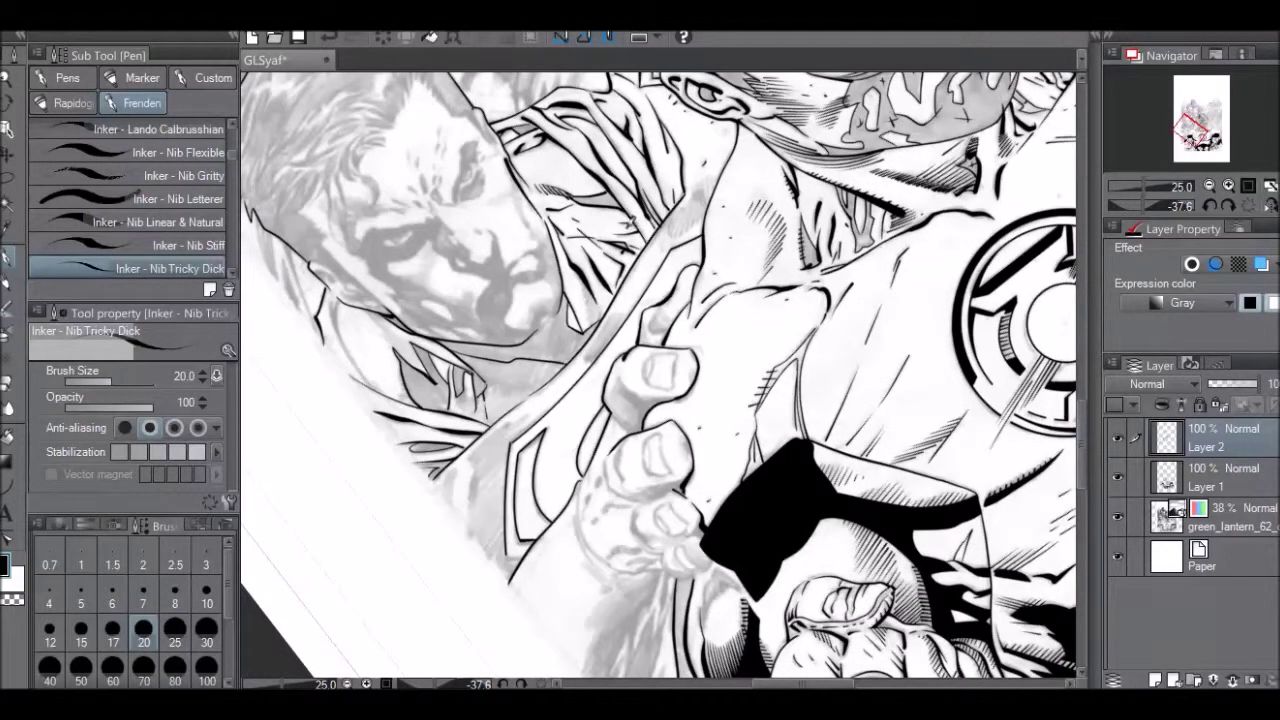
{"action": "key", "text": "r"}
{"action": "left_click_drag", "start_coordinate": [575, 185], "coordinate": [741, 184]}
{"action": "mouse_move", "coordinate": [507, 152]}
{"action": "left_mouse_down"}
{"action": "mouse_move", "coordinate": [501, 201]}
{"action": "mouse_move", "coordinate": [507, 184]}
{"action": "left_mouse_up"}
{"action": "left_click_drag", "start_coordinate": [510, 120], "coordinate": [509, 167]}
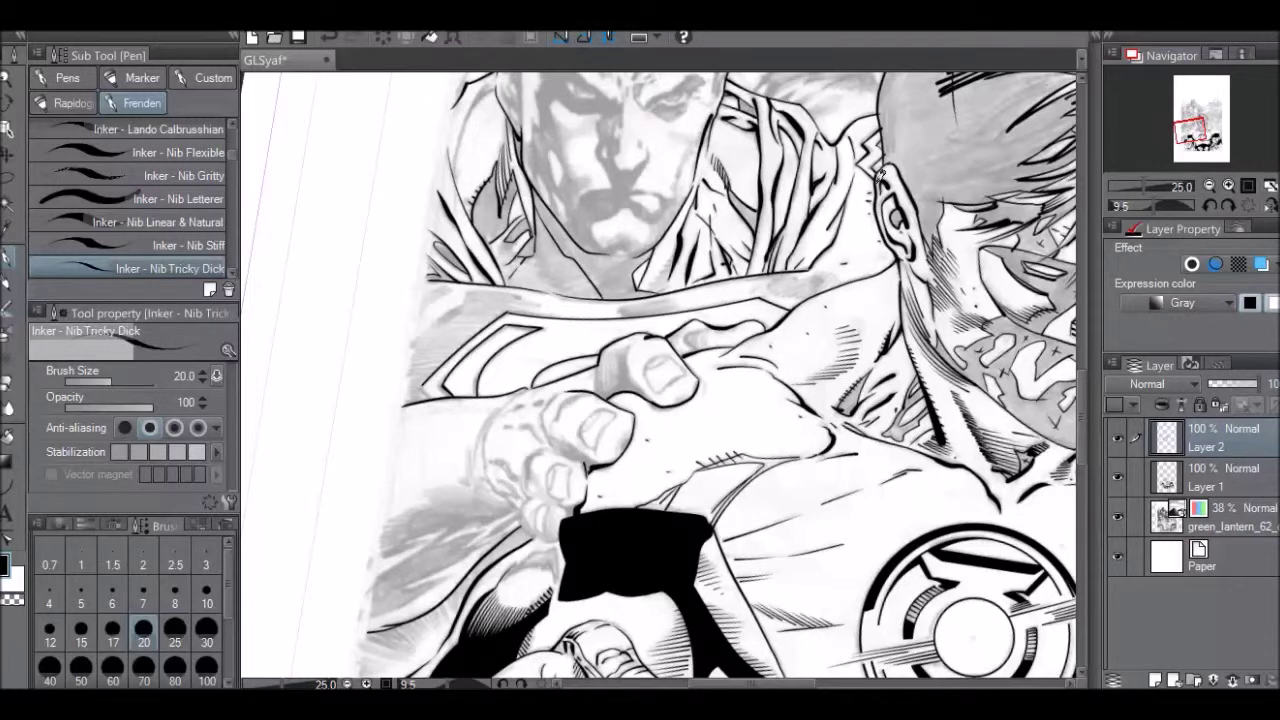
Hatch the chest shadow between the end of Superman's cape and the upper edge of the S emblem.
{"action": "key", "text": "r"}
{"action": "left_click_drag", "start_coordinate": [652, 600], "coordinate": [1098, 248]}
{"action": "key", "text": "space"}
{"action": "left_click_drag", "start_coordinate": [899, 533], "coordinate": [903, 311]}
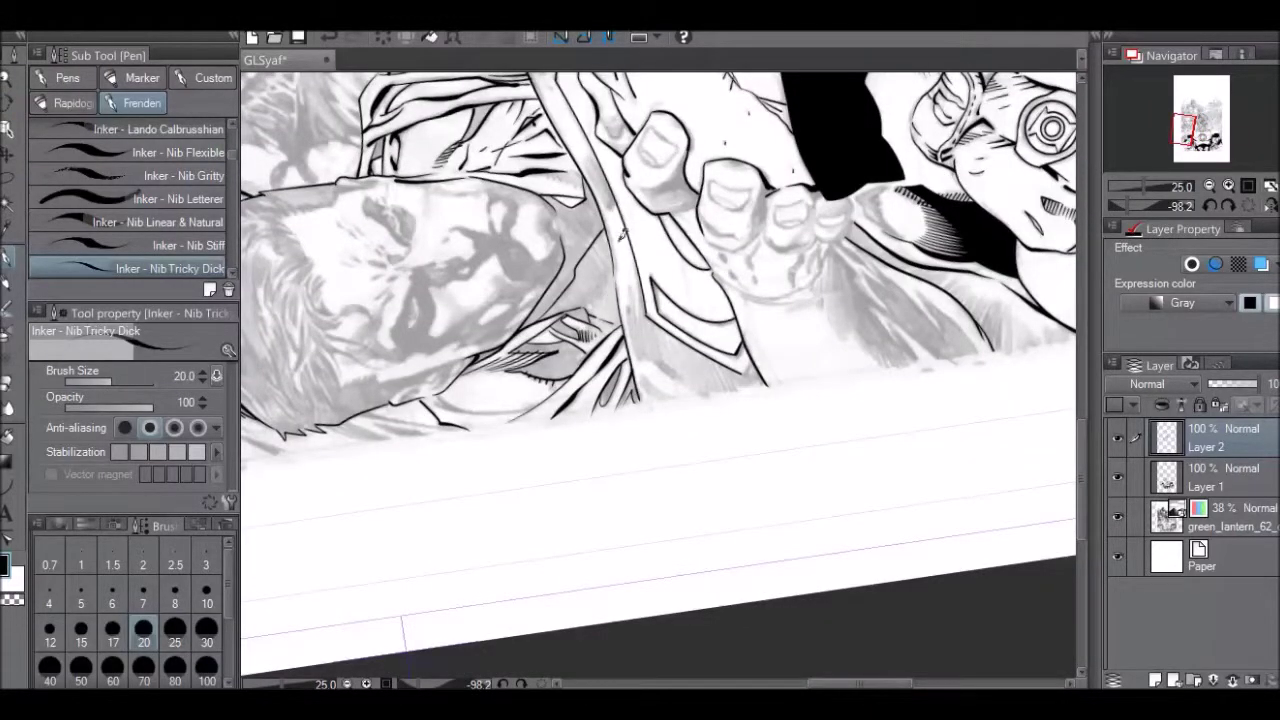
{"action": "mouse_move", "coordinate": [627, 308]}
{"action": "left_mouse_down"}
{"action": "mouse_move", "coordinate": [637, 358]}
{"action": "mouse_move", "coordinate": [667, 362]}
{"action": "left_mouse_up"}
{"action": "key", "text": "r"}
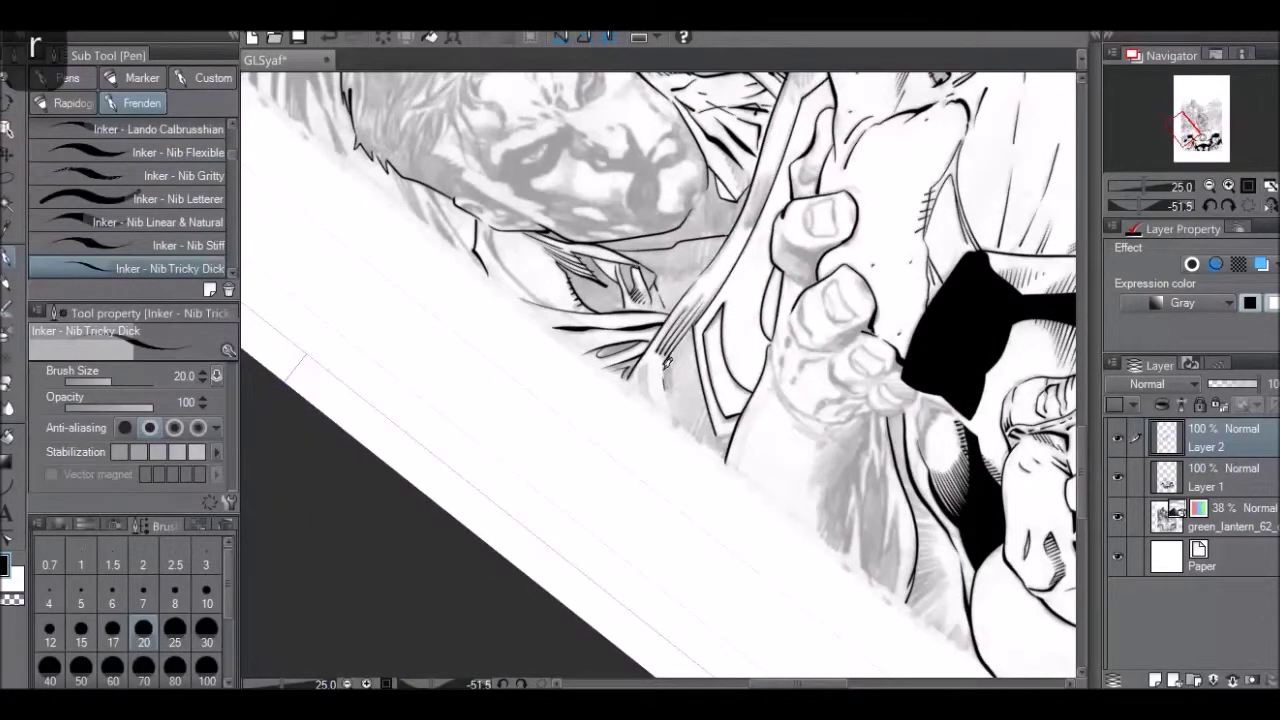
Extend the chest hatching around the outer corner of the S emblem and along the cape's lower edge.
{"action": "key", "text": "r"}
{"action": "mouse_move", "coordinate": [905, 213]}
{"action": "left_mouse_down"}
{"action": "mouse_move", "coordinate": [658, 364]}
{"action": "mouse_move", "coordinate": [686, 378]}
{"action": "left_mouse_up"}
{"action": "mouse_move", "coordinate": [676, 334]}
{"action": "left_mouse_down"}
{"action": "mouse_move", "coordinate": [707, 379]}
{"action": "mouse_move", "coordinate": [694, 337]}
{"action": "mouse_move", "coordinate": [714, 382]}
{"action": "mouse_move", "coordinate": [700, 341]}
{"action": "mouse_move", "coordinate": [726, 390]}
{"action": "left_mouse_up"}
{"action": "mouse_move", "coordinate": [712, 346]}
{"action": "left_mouse_down"}
{"action": "mouse_move", "coordinate": [732, 390]}
{"action": "mouse_move", "coordinate": [766, 378]}
{"action": "left_mouse_up"}
{"action": "left_click_drag", "start_coordinate": [650, 372], "coordinate": [668, 402]}
{"action": "left_click_drag", "start_coordinate": [646, 380], "coordinate": [662, 402]}
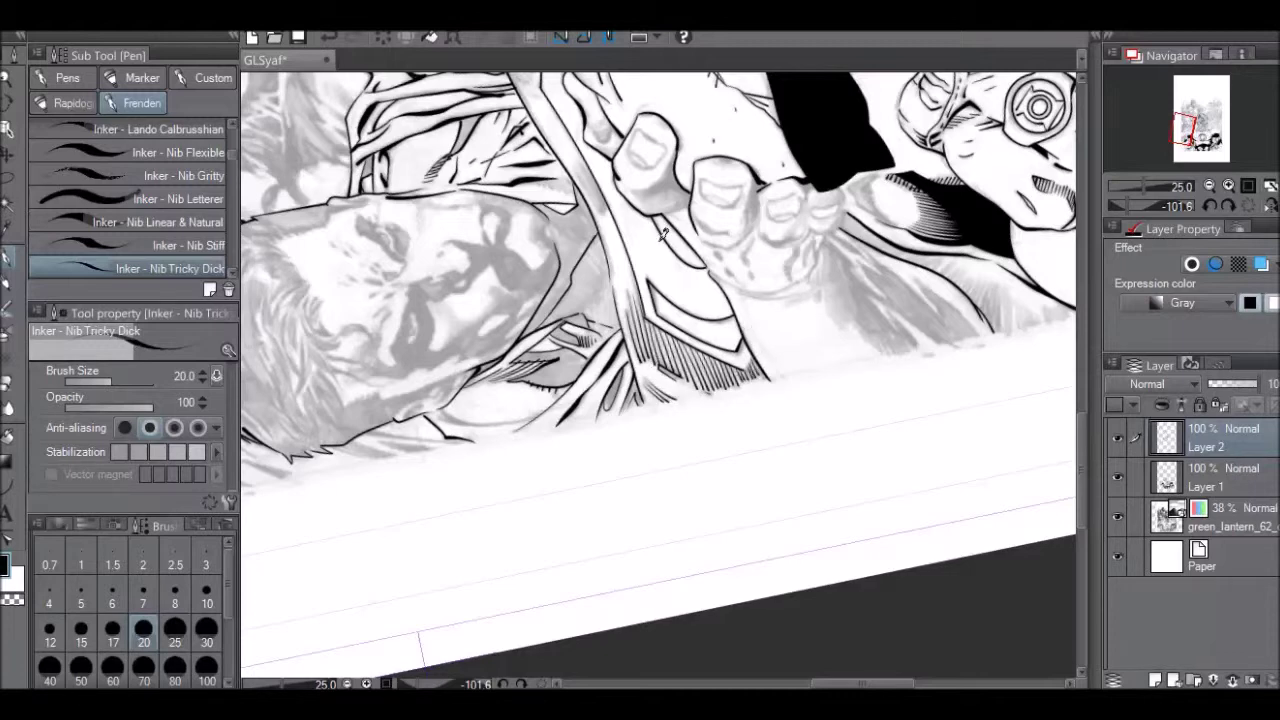
Hatch the shadows along the narrow band of Superman's suit between the neckline and the emblem.
{"action": "left_click_drag", "start_coordinate": [588, 172], "coordinate": [612, 204]}
{"action": "scroll", "coordinate": [1060, 400], "scroll_direction": "up", "scroll_amount": 5}
{"action": "key", "text": "r"}
{"action": "mouse_move", "coordinate": [522, 204]}
{"action": "left_mouse_down"}
{"action": "mouse_move", "coordinate": [654, 156]}
{"action": "mouse_move", "coordinate": [626, 207]}
{"action": "mouse_move", "coordinate": [646, 152]}
{"action": "mouse_move", "coordinate": [628, 146]}
{"action": "mouse_move", "coordinate": [638, 165]}
{"action": "mouse_move", "coordinate": [638, 128]}
{"action": "mouse_move", "coordinate": [644, 146]}
{"action": "left_mouse_up"}
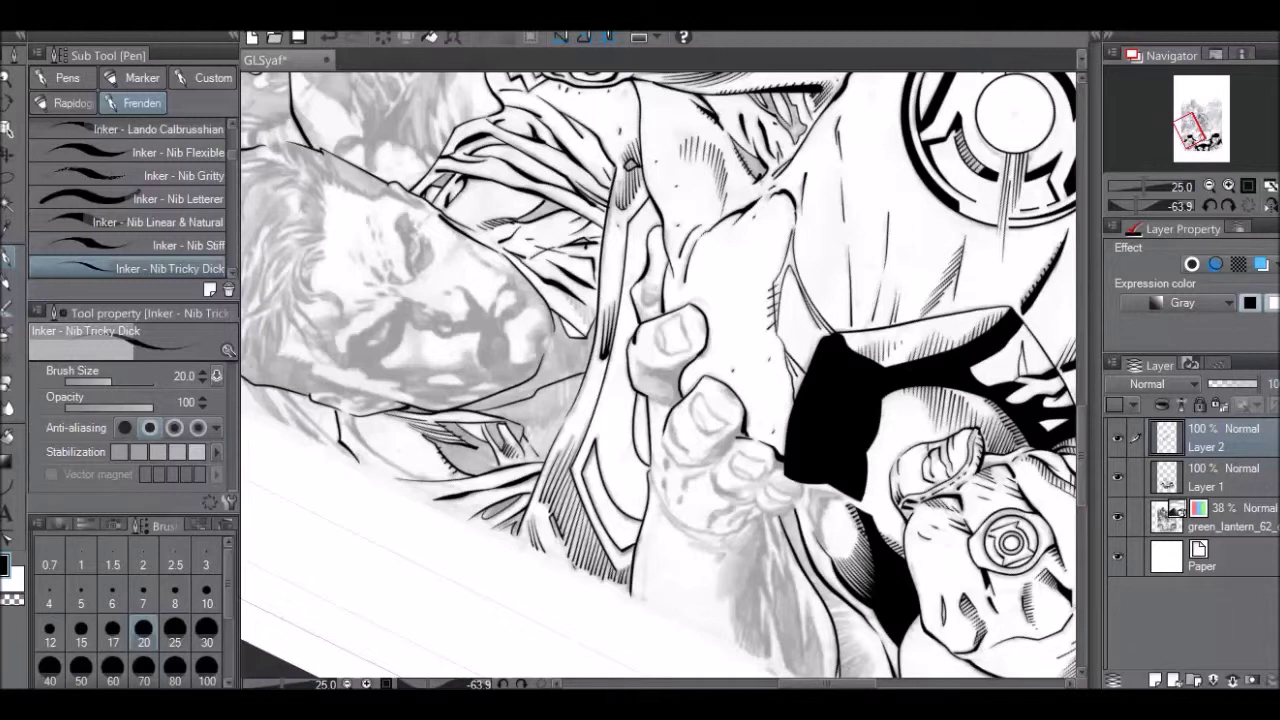
Ink the cape line near Superman's ear and hatch the neck shadow directly beneath his jaw.
{"action": "key", "text": "r"}
{"action": "left_click_drag", "start_coordinate": [497, 154], "coordinate": [675, 104]}
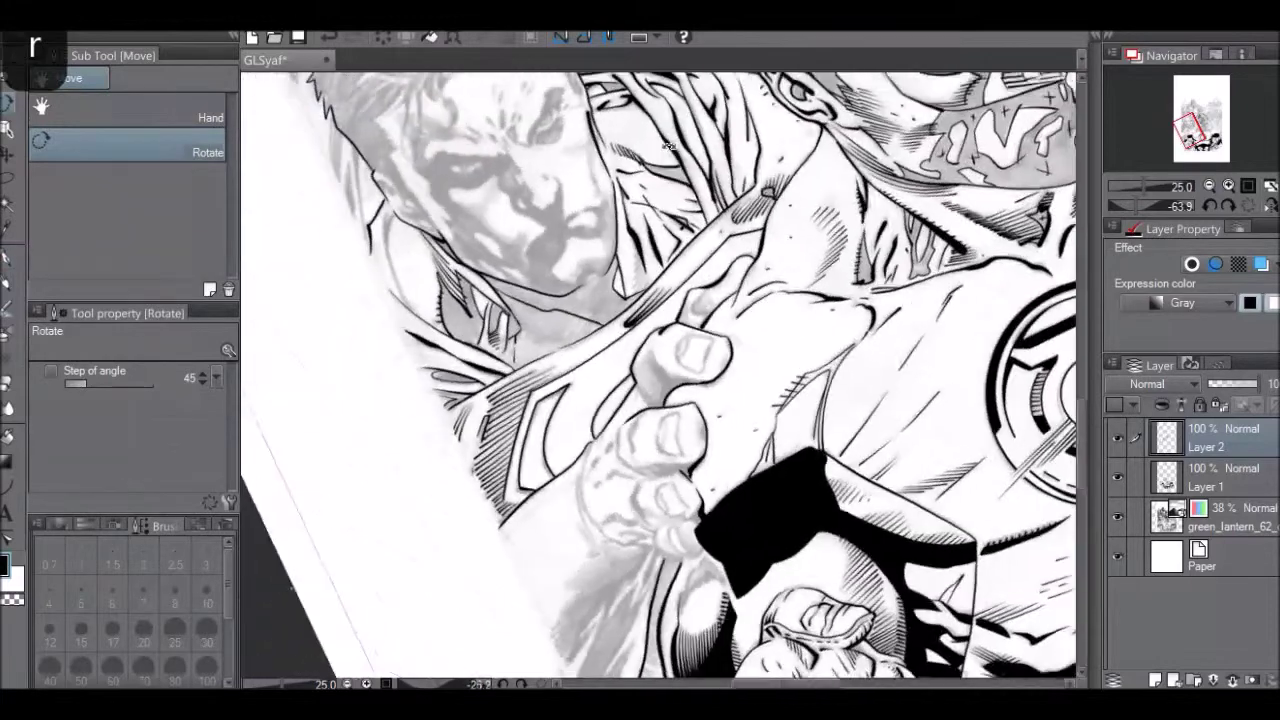
{"action": "left_click_drag", "start_coordinate": [399, 274], "coordinate": [392, 226]}
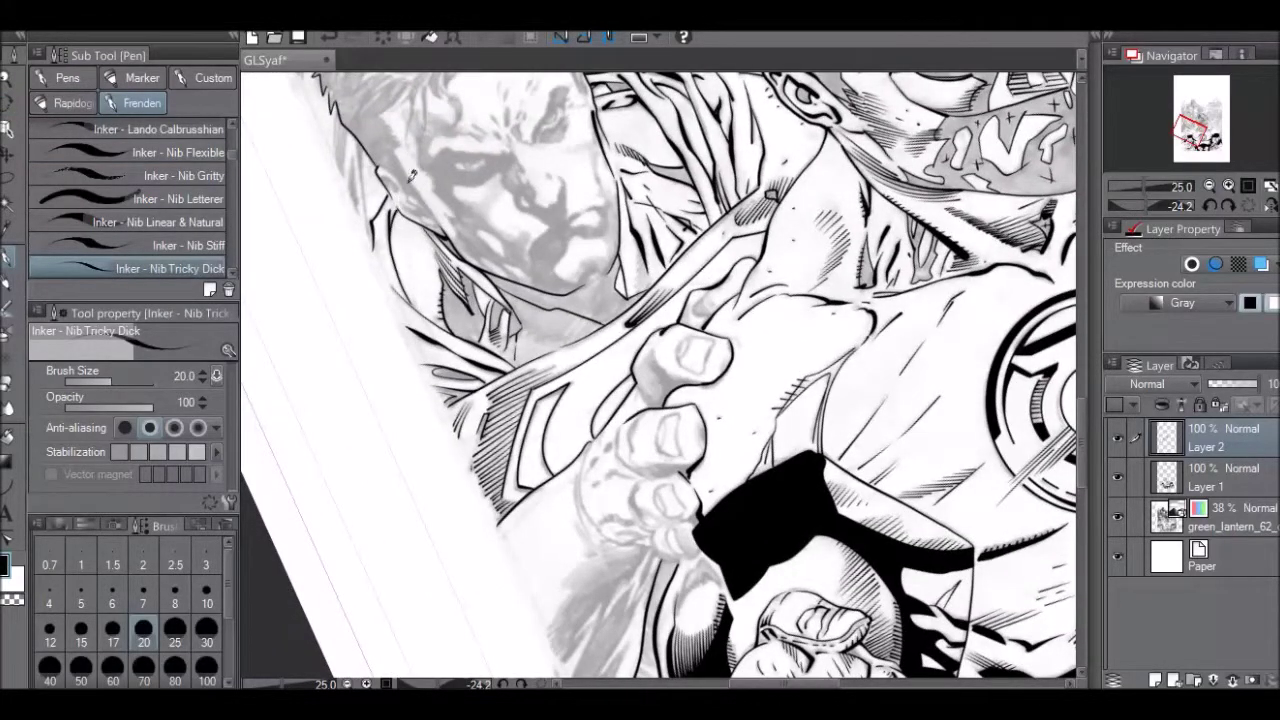
{"action": "key", "text": "r"}
{"action": "left_click_drag", "start_coordinate": [800, 146], "coordinate": [688, 106]}
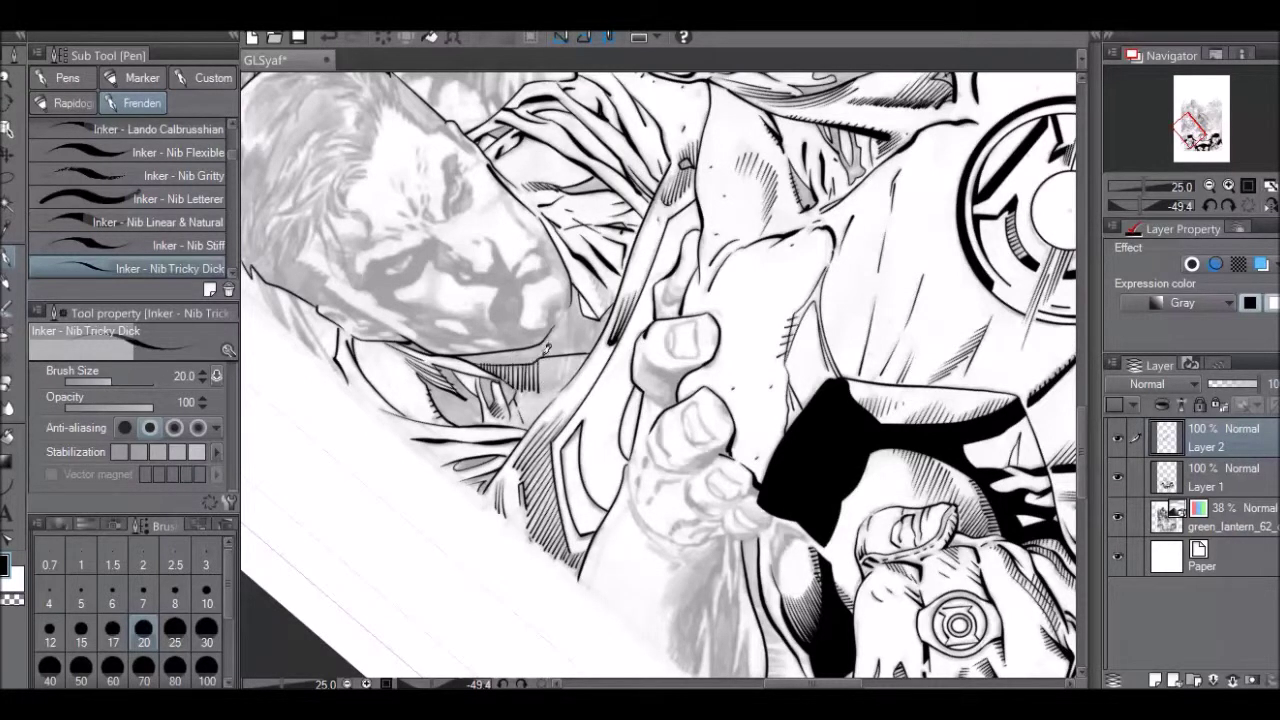
{"action": "left_click_drag", "start_coordinate": [559, 377], "coordinate": [578, 365]}
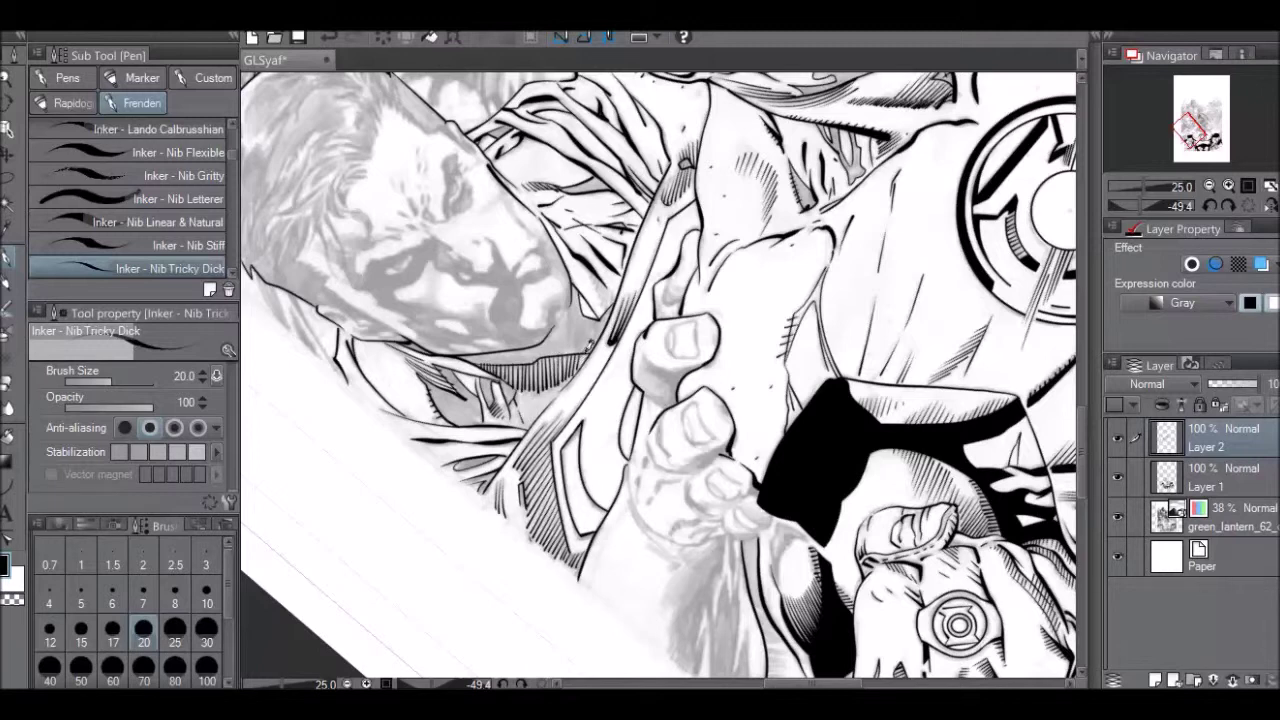
Hatch the remaining neck shadow where Superman's collar meets the inner cape folds.
{"action": "key", "text": "r"}
{"action": "left_click_drag", "start_coordinate": [495, 145], "coordinate": [815, 395]}
{"action": "left_click_drag", "start_coordinate": [725, 254], "coordinate": [740, 239]}
{"action": "key", "text": "ctrl+z"}
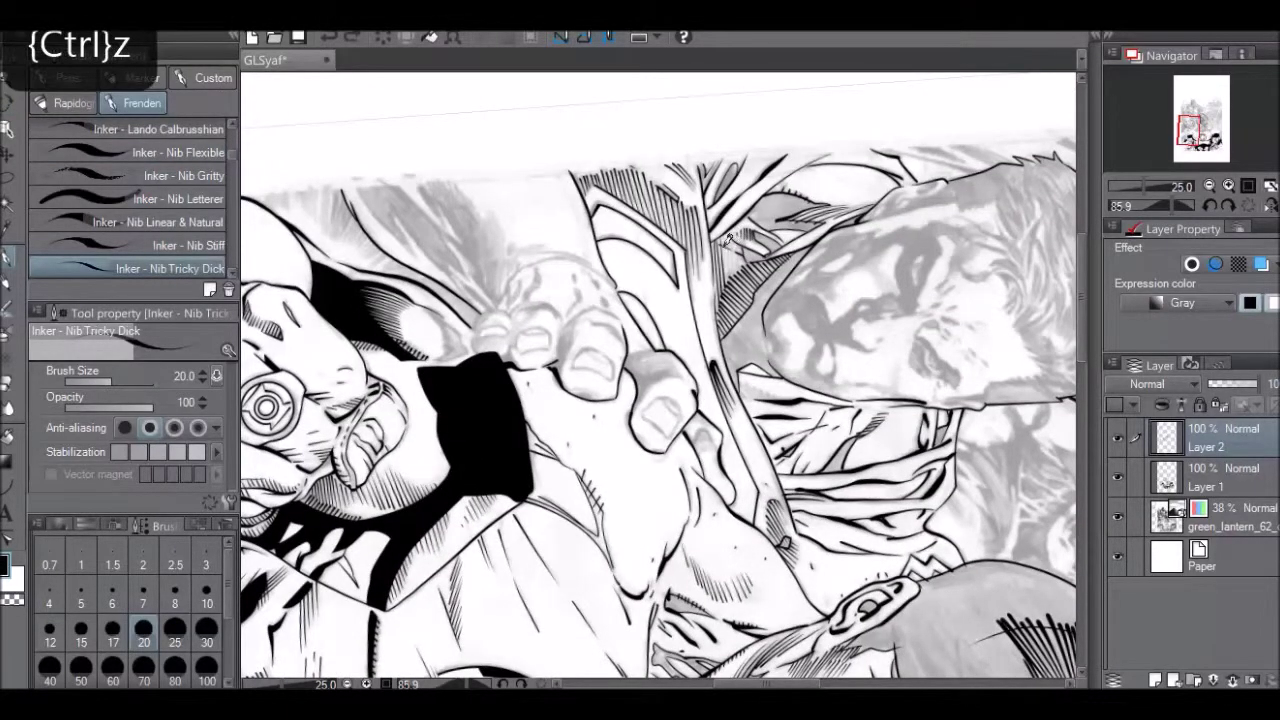
{"action": "left_click_drag", "start_coordinate": [735, 236], "coordinate": [738, 270]}
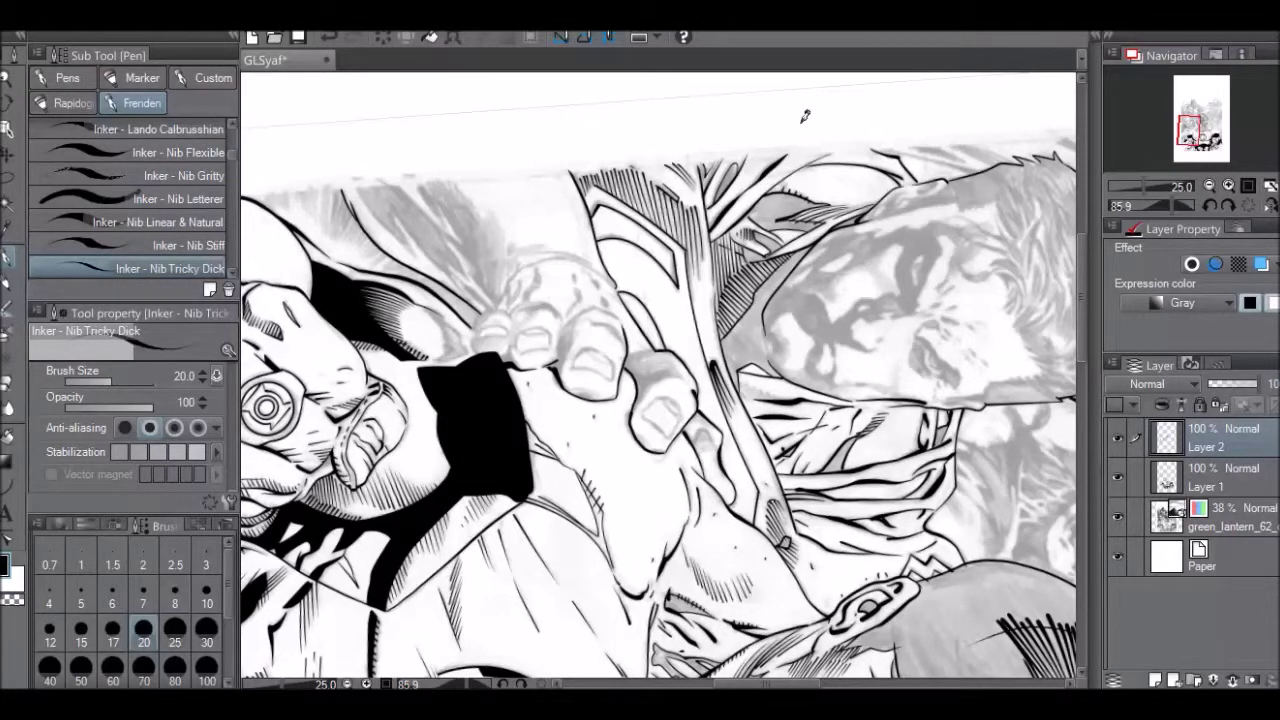
Ink the outline of the back of the gripping hand and the short creases at its wrist.
{"action": "mouse_move", "coordinate": [477, 352]}
{"action": "left_mouse_down"}
{"action": "mouse_move", "coordinate": [474, 337]}
{"action": "mouse_move", "coordinate": [508, 311]}
{"action": "mouse_move", "coordinate": [528, 267]}
{"action": "left_mouse_up"}
{"action": "key", "text": "r"}
{"action": "mouse_move", "coordinate": [834, 140]}
{"action": "left_mouse_down"}
{"action": "mouse_move", "coordinate": [731, 74]}
{"action": "mouse_move", "coordinate": [525, 106]}
{"action": "left_mouse_up"}
{"action": "mouse_move", "coordinate": [506, 442]}
{"action": "left_mouse_down"}
{"action": "mouse_move", "coordinate": [507, 422]}
{"action": "mouse_move", "coordinate": [564, 376]}
{"action": "left_mouse_up"}
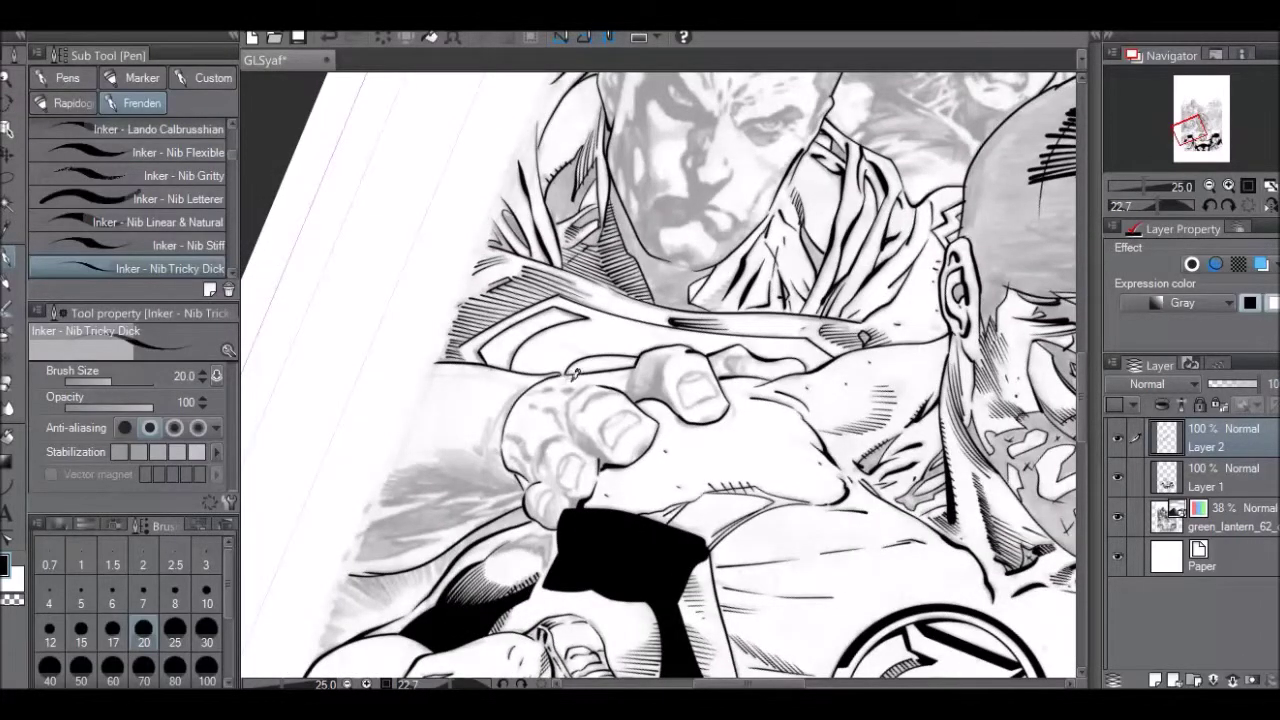
{"action": "mouse_move", "coordinate": [498, 428]}
{"action": "left_mouse_down"}
{"action": "mouse_move", "coordinate": [533, 375]}
{"action": "mouse_move", "coordinate": [520, 407]}
{"action": "mouse_move", "coordinate": [494, 415]}
{"action": "mouse_move", "coordinate": [485, 450]}
{"action": "left_mouse_up"}
Ink the long jagged shadow shapes on the forearm, running from the wrist toward the page edge.
{"action": "key", "text": "r"}
{"action": "left_click_drag", "start_coordinate": [678, 157], "coordinate": [1007, 277]}
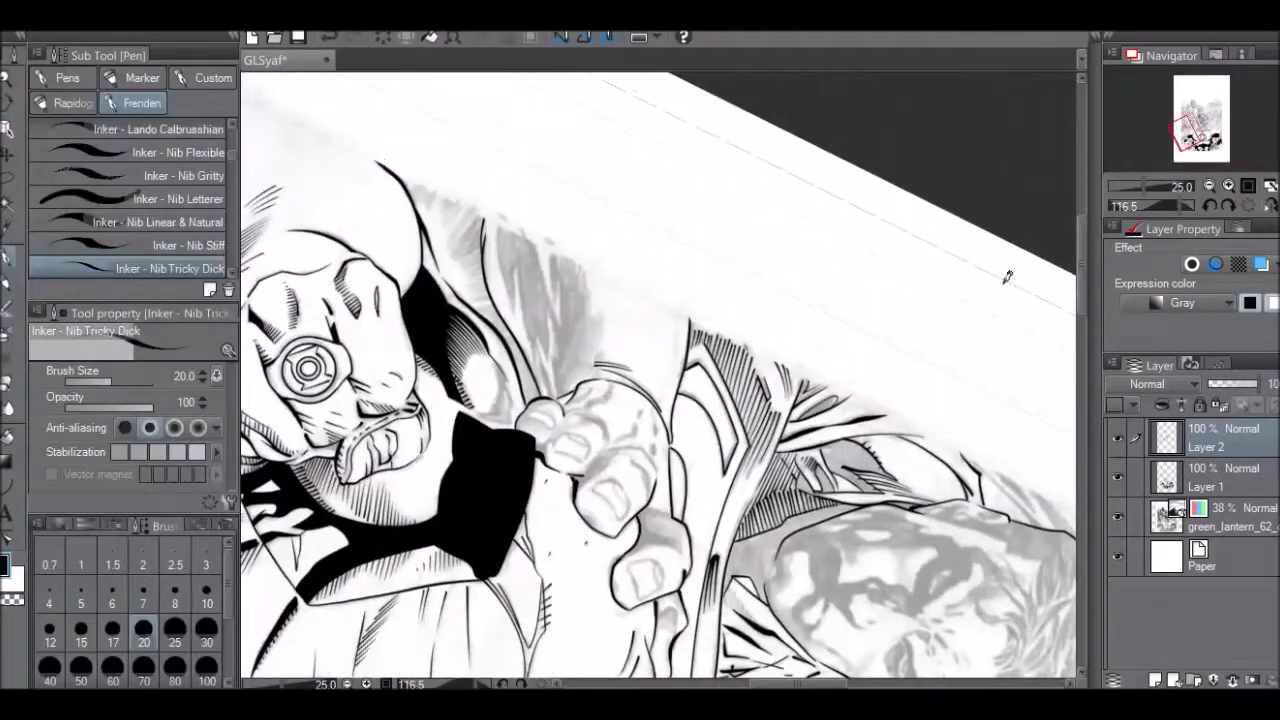
{"action": "left_click_drag", "start_coordinate": [521, 325], "coordinate": [495, 229]}
{"action": "left_click_drag", "start_coordinate": [514, 291], "coordinate": [521, 309]}
{"action": "mouse_move", "coordinate": [539, 378]}
{"action": "left_mouse_down"}
{"action": "mouse_move", "coordinate": [533, 312]}
{"action": "mouse_move", "coordinate": [550, 350]}
{"action": "mouse_move", "coordinate": [555, 260]}
{"action": "mouse_move", "coordinate": [534, 234]}
{"action": "left_mouse_up"}
{"action": "left_click_drag", "start_coordinate": [564, 350], "coordinate": [554, 285]}
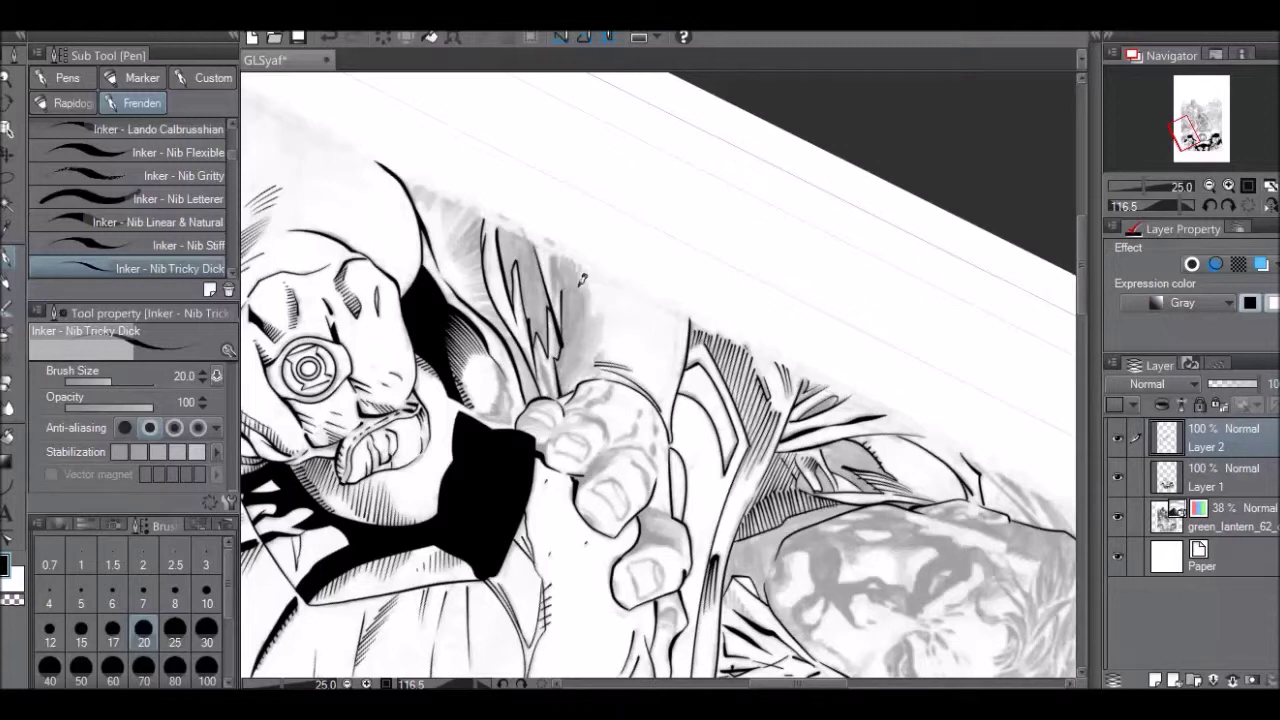
Hatch the edge of the forearm shadow beside the wrist with short parallel strokes, redoing the misplaced ones.
{"action": "key", "text": "r"}
{"action": "mouse_move", "coordinate": [826, 240]}
{"action": "left_mouse_down"}
{"action": "mouse_move", "coordinate": [722, 131]}
{"action": "mouse_move", "coordinate": [643, 125]}
{"action": "left_mouse_up"}
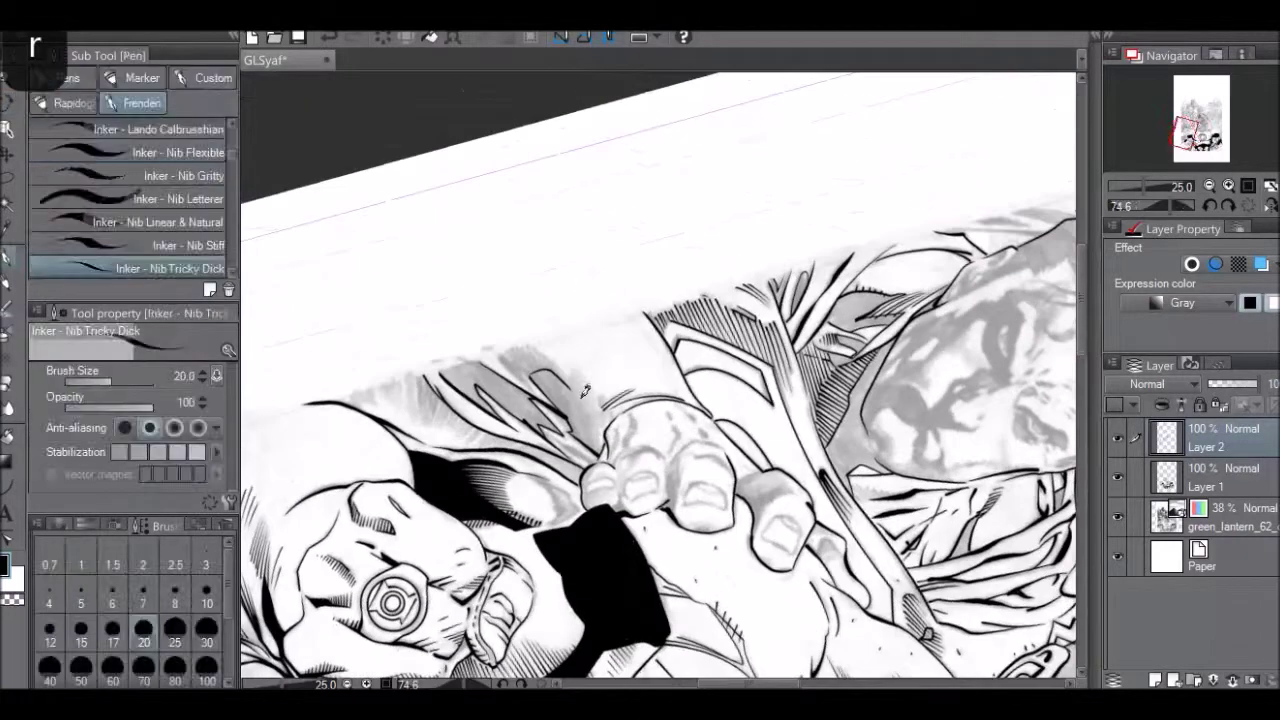
{"action": "left_click_drag", "start_coordinate": [573, 383], "coordinate": [602, 446]}
{"action": "left_click_drag", "start_coordinate": [577, 384], "coordinate": [600, 446]}
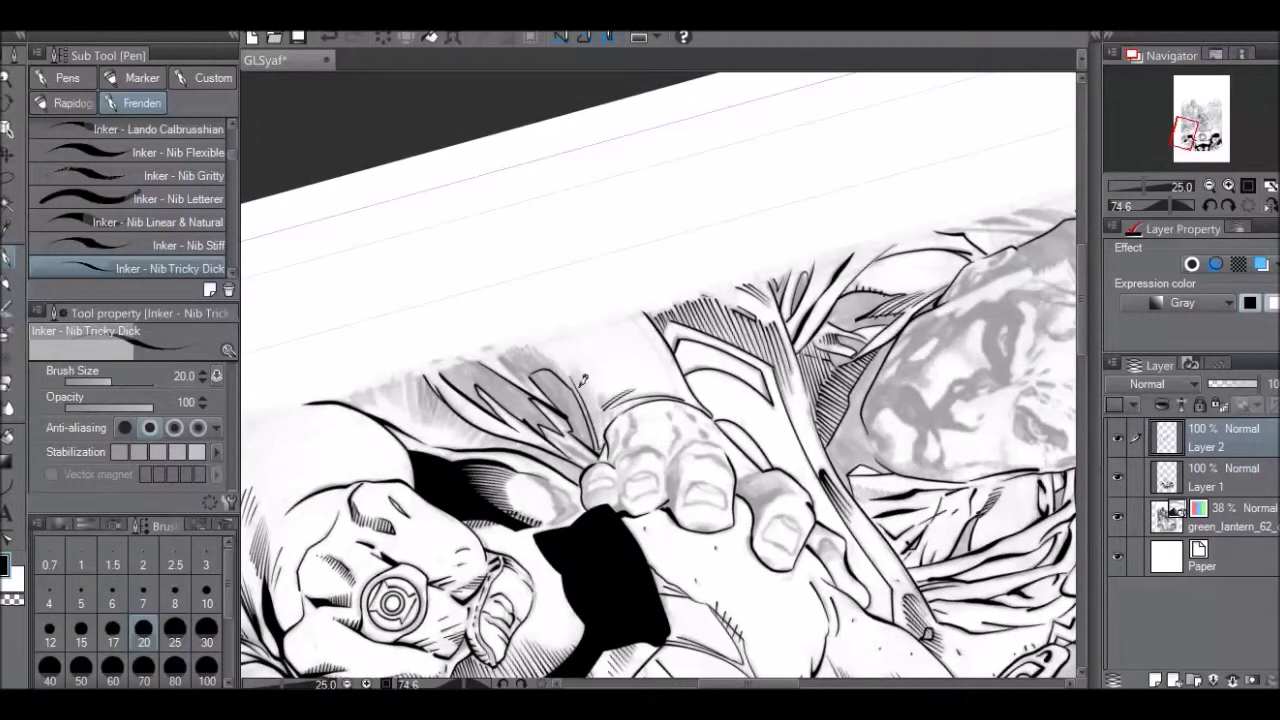
{"action": "key", "text": "ctrl+z"}
{"action": "mouse_move", "coordinate": [575, 381]}
{"action": "left_mouse_down"}
{"action": "mouse_move", "coordinate": [600, 446]}
{"action": "mouse_move", "coordinate": [597, 410]}
{"action": "mouse_move", "coordinate": [601, 446]}
{"action": "mouse_move", "coordinate": [603, 427]}
{"action": "left_mouse_up"}
{"action": "key", "text": "ctrl+z"}
{"action": "key", "text": "ctrl+z"}
{"action": "key", "text": "ctrl+z"}
{"action": "left_click_drag", "start_coordinate": [591, 383], "coordinate": [605, 425]}
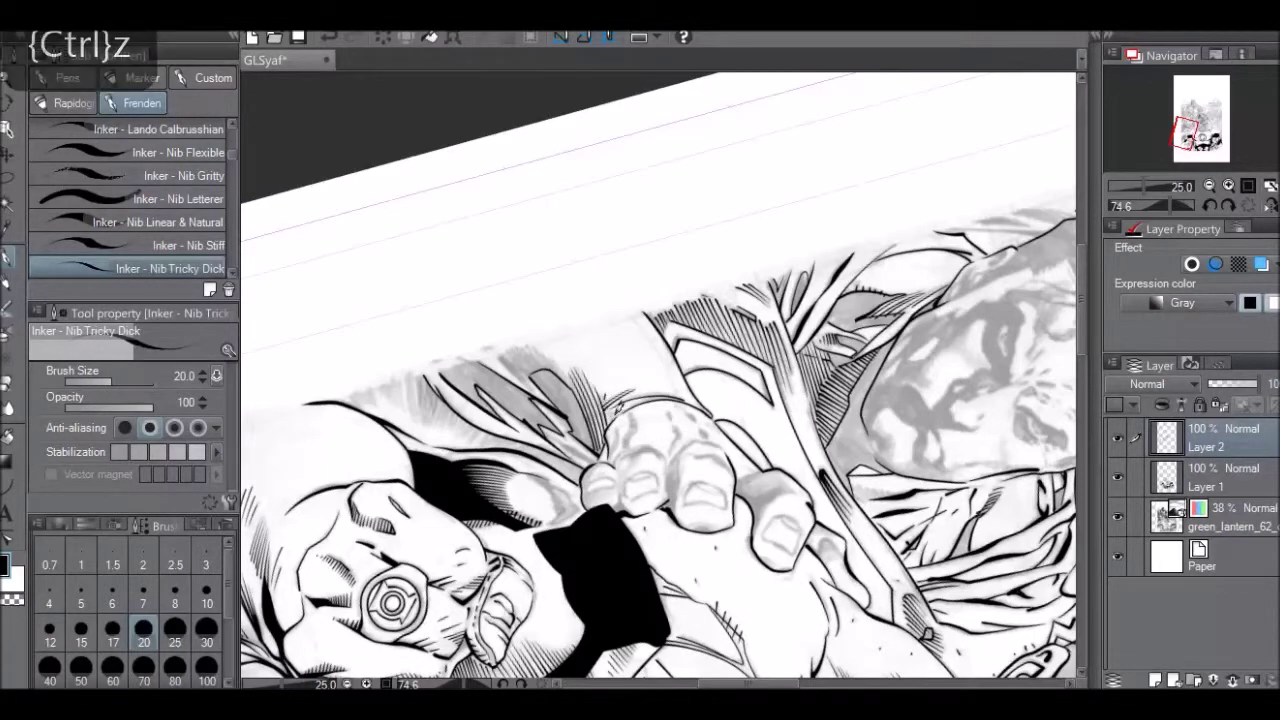
Ink the outer end of the forearm shadow with dense hatching near the page edge, undoing stray strokes.
{"action": "key", "text": "r"}
{"action": "left_click_drag", "start_coordinate": [680, 135], "coordinate": [852, 192]}
{"action": "left_click_drag", "start_coordinate": [554, 308], "coordinate": [554, 252]}
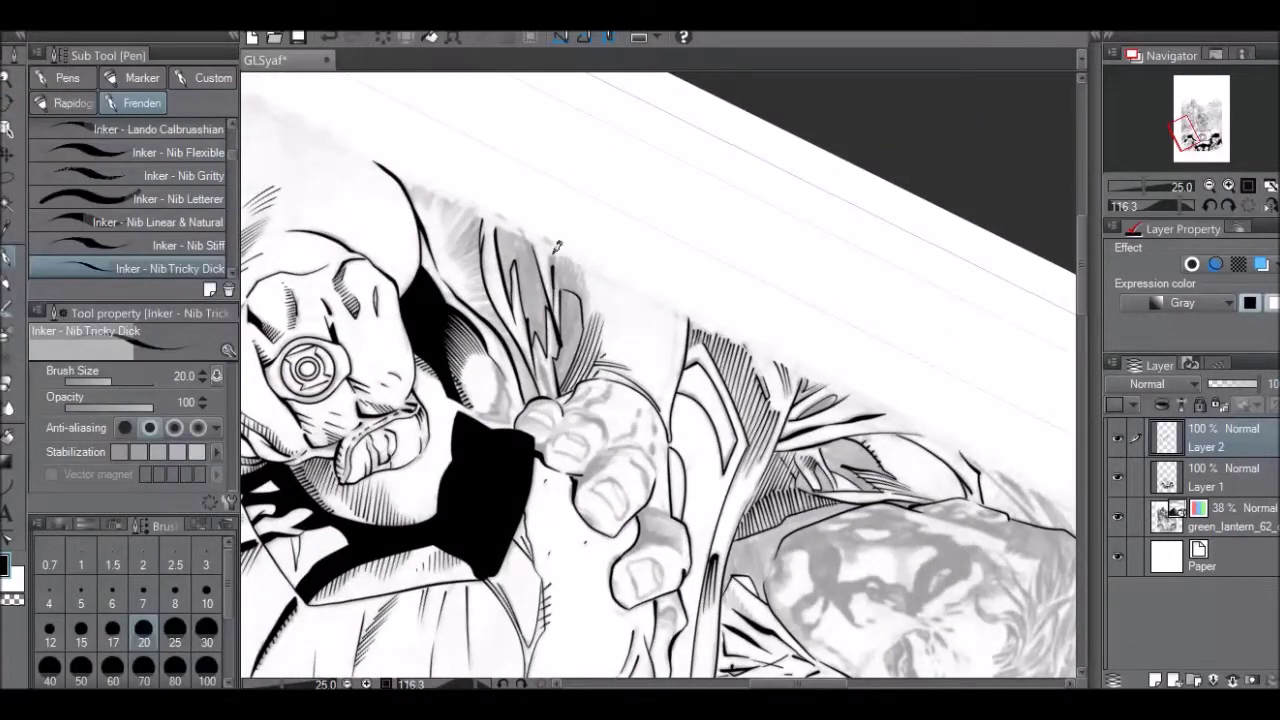
{"action": "key", "text": "r"}
{"action": "left_click_drag", "start_coordinate": [700, 160], "coordinate": [680, 570]}
{"action": "left_click_drag", "start_coordinate": [1082, 450], "coordinate": [1083, 467]}
{"action": "mouse_move", "coordinate": [743, 294]}
{"action": "left_mouse_down"}
{"action": "mouse_move", "coordinate": [742, 335]}
{"action": "mouse_move", "coordinate": [775, 378]}
{"action": "mouse_move", "coordinate": [773, 334]}
{"action": "left_mouse_up"}
{"action": "key", "text": "ctrl+z"}
{"action": "key", "text": "ctrl+z"}
{"action": "key", "text": "ctrl+z"}
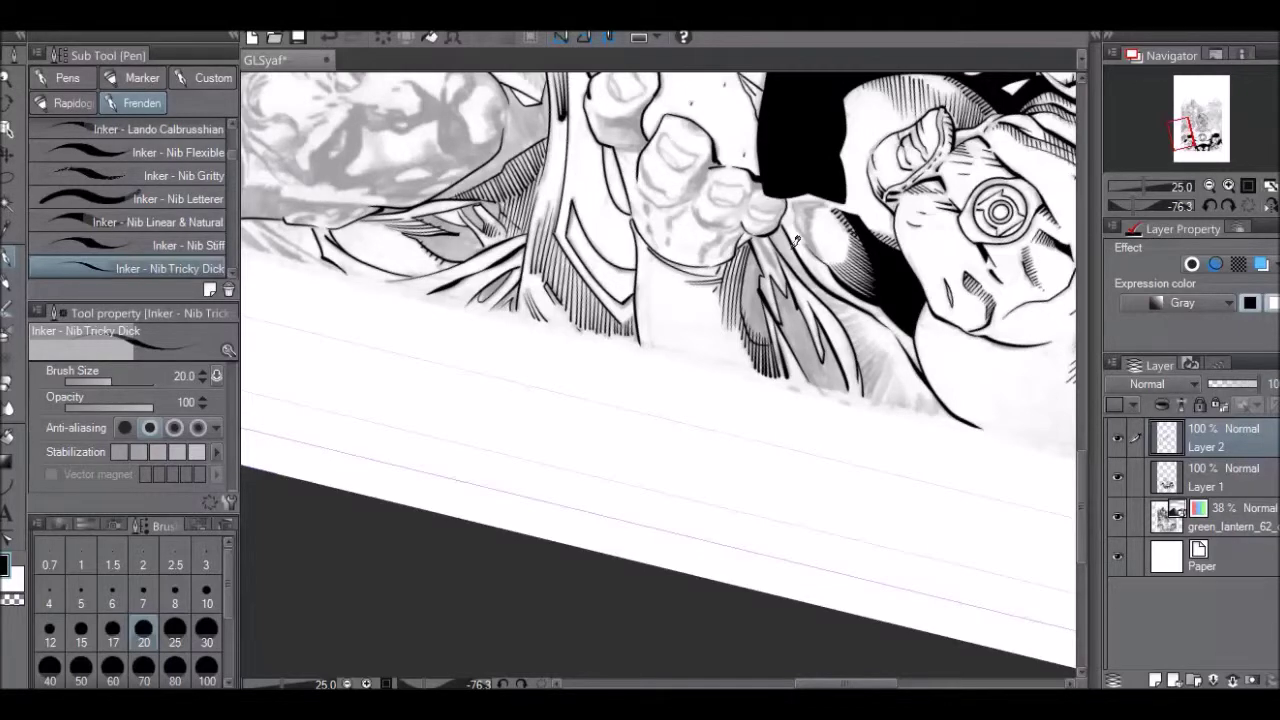
Ink the contour and side shading of the middle finger on the gripping hand.
{"action": "key", "text": "r"}
{"action": "left_click_drag", "start_coordinate": [860, 137], "coordinate": [818, 376]}
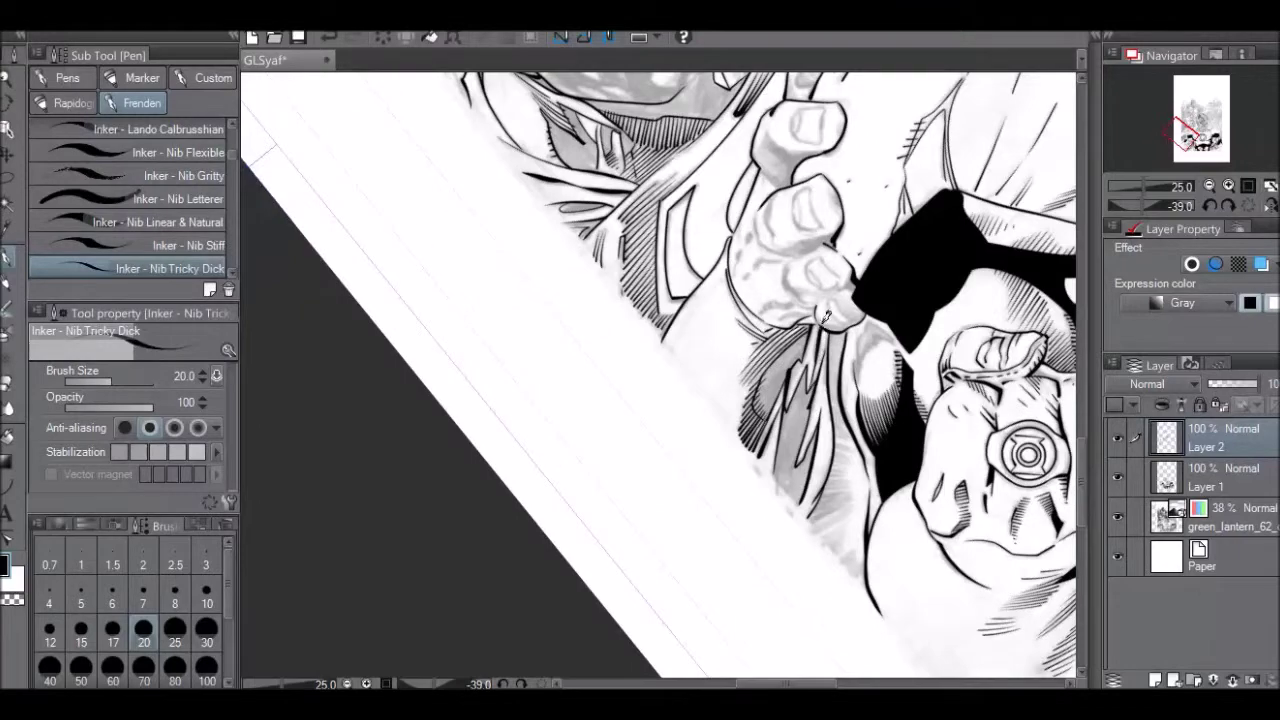
{"action": "key", "text": "r"}
{"action": "left_click_drag", "start_coordinate": [765, 241], "coordinate": [592, 214]}
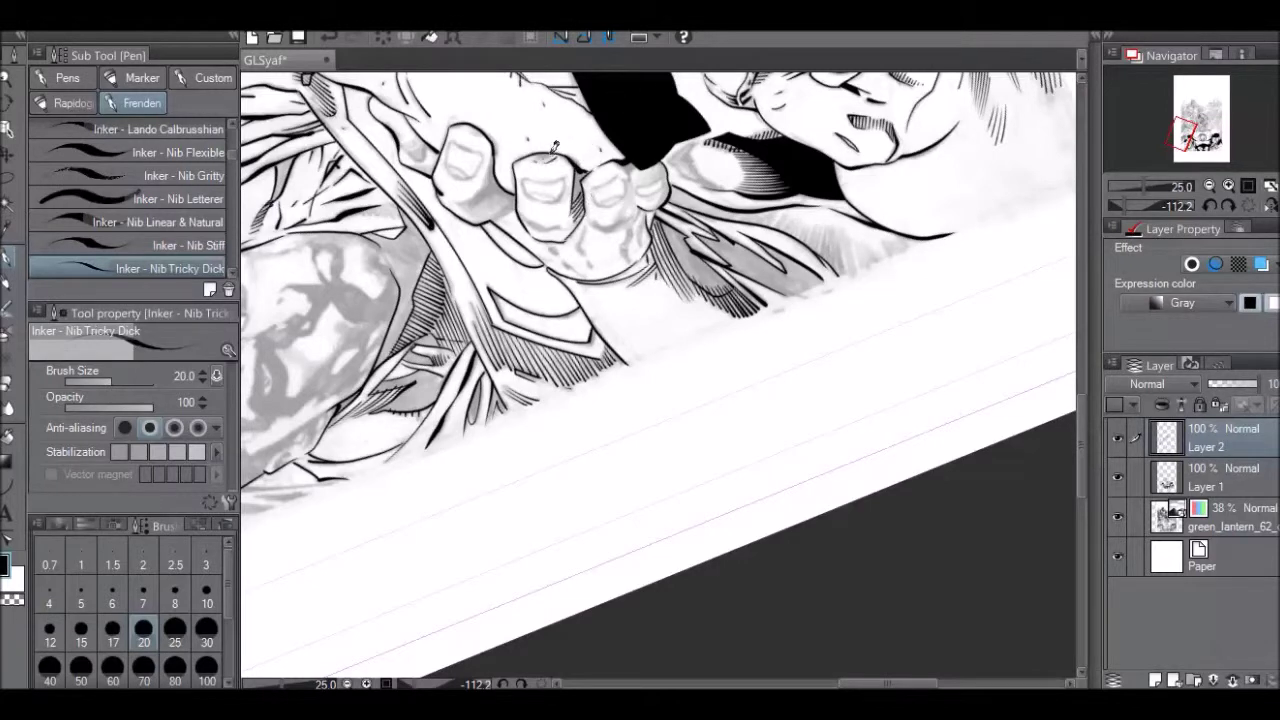
Ink the middle finger's nail and joint creases, plus the small shadow marks on the hand's knuckles.
{"action": "key", "text": "r"}
{"action": "left_click_drag", "start_coordinate": [674, 92], "coordinate": [755, 168]}
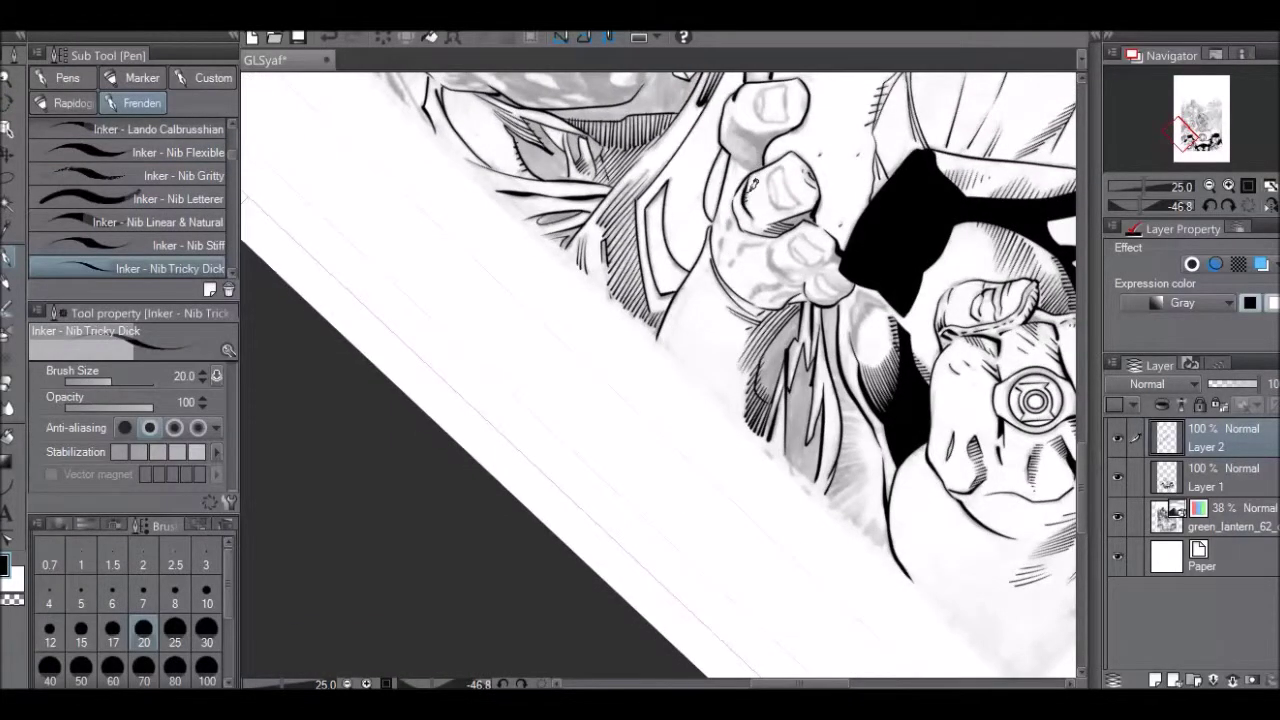
{"action": "mouse_move", "coordinate": [786, 171]}
{"action": "left_mouse_down"}
{"action": "mouse_move", "coordinate": [796, 202]}
{"action": "mouse_move", "coordinate": [770, 173]}
{"action": "mouse_move", "coordinate": [771, 193]}
{"action": "mouse_move", "coordinate": [797, 206]}
{"action": "left_mouse_up"}
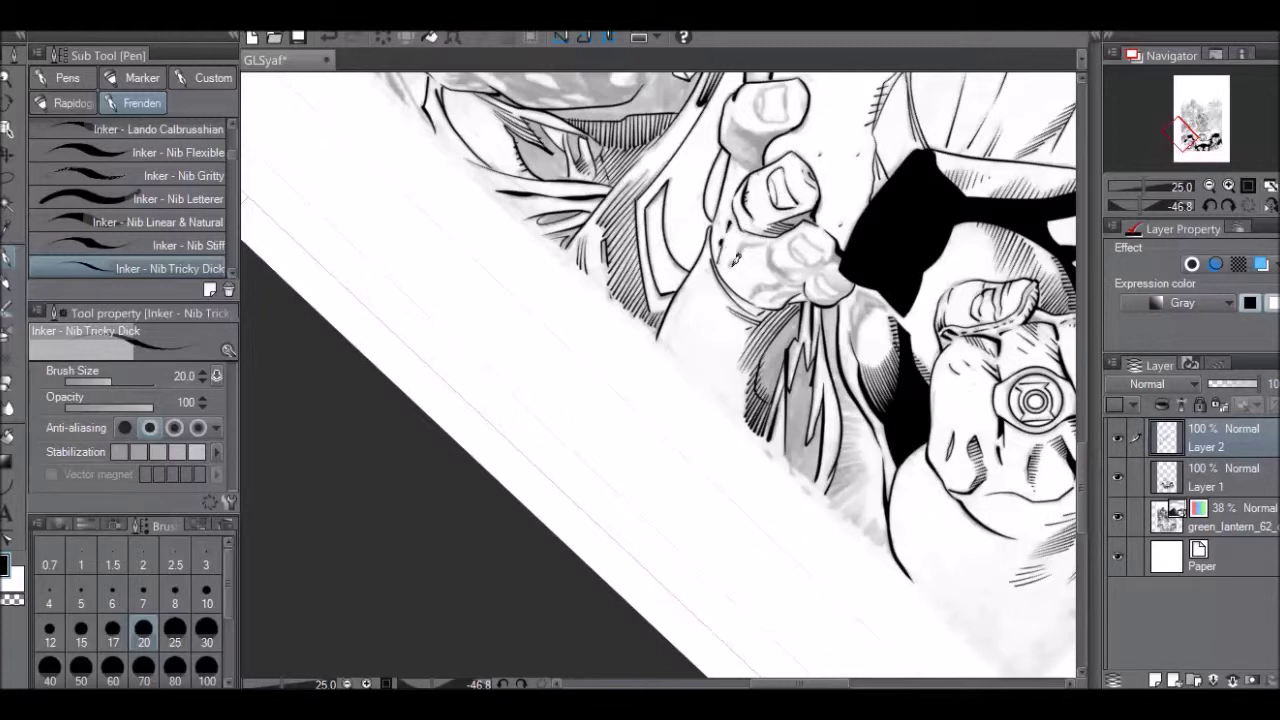
{"action": "key", "text": "r"}
{"action": "left_click_drag", "start_coordinate": [697, 92], "coordinate": [496, 138]}
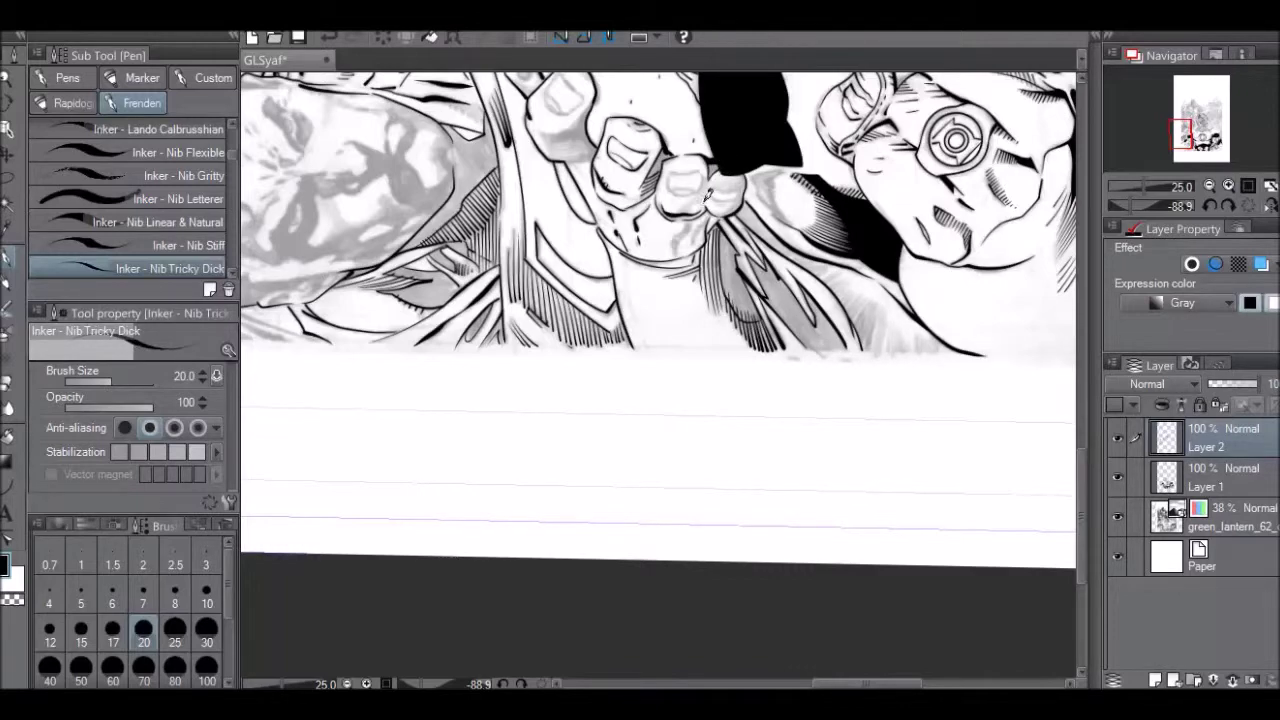
Ink the nails, contours and shading of the gripping hand's two smallest fingers.
{"action": "key", "text": "r"}
{"action": "left_click_drag", "start_coordinate": [755, 102], "coordinate": [1082, 447]}
{"action": "left_click_drag", "start_coordinate": [775, 684], "coordinate": [806, 684]}
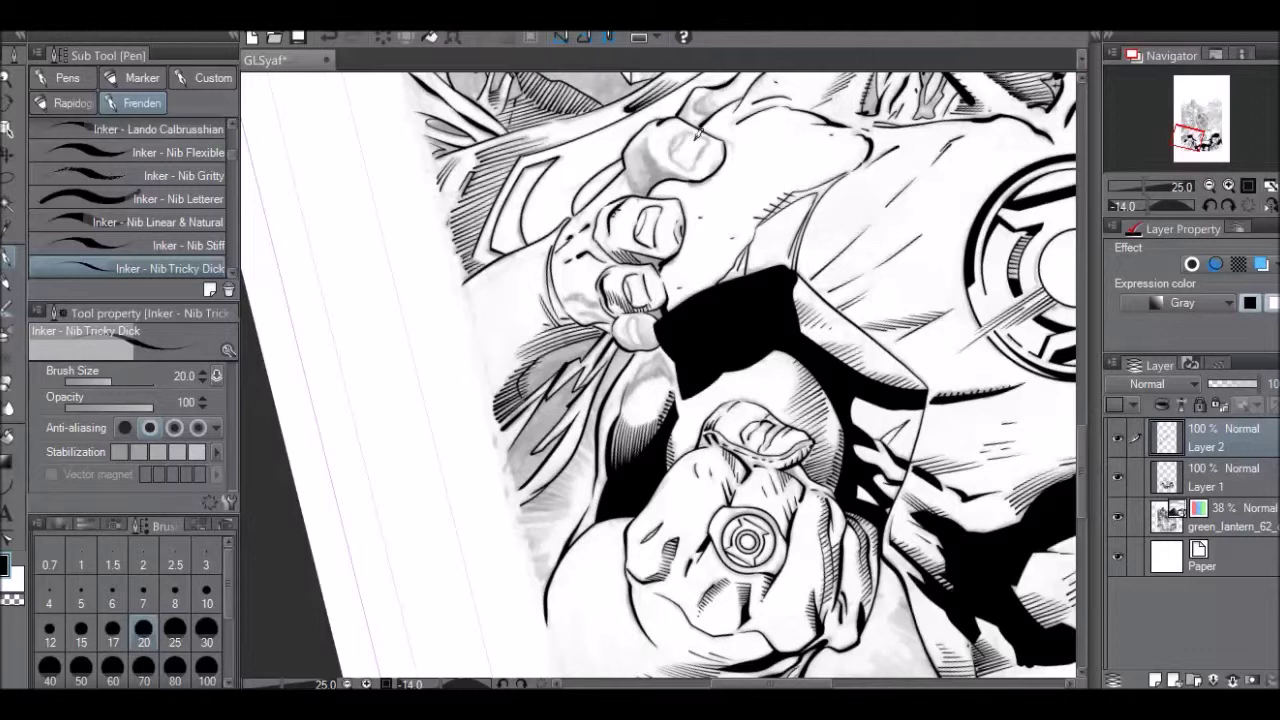
{"action": "mouse_move", "coordinate": [642, 318]}
{"action": "left_mouse_down"}
{"action": "mouse_move", "coordinate": [652, 340]}
{"action": "mouse_move", "coordinate": [654, 322]}
{"action": "mouse_move", "coordinate": [614, 332]}
{"action": "left_mouse_up"}
{"action": "mouse_move", "coordinate": [620, 320]}
{"action": "left_mouse_down"}
{"action": "mouse_move", "coordinate": [634, 348]}
{"action": "mouse_move", "coordinate": [656, 347]}
{"action": "left_mouse_up"}
{"action": "key", "text": "ctrl+z"}
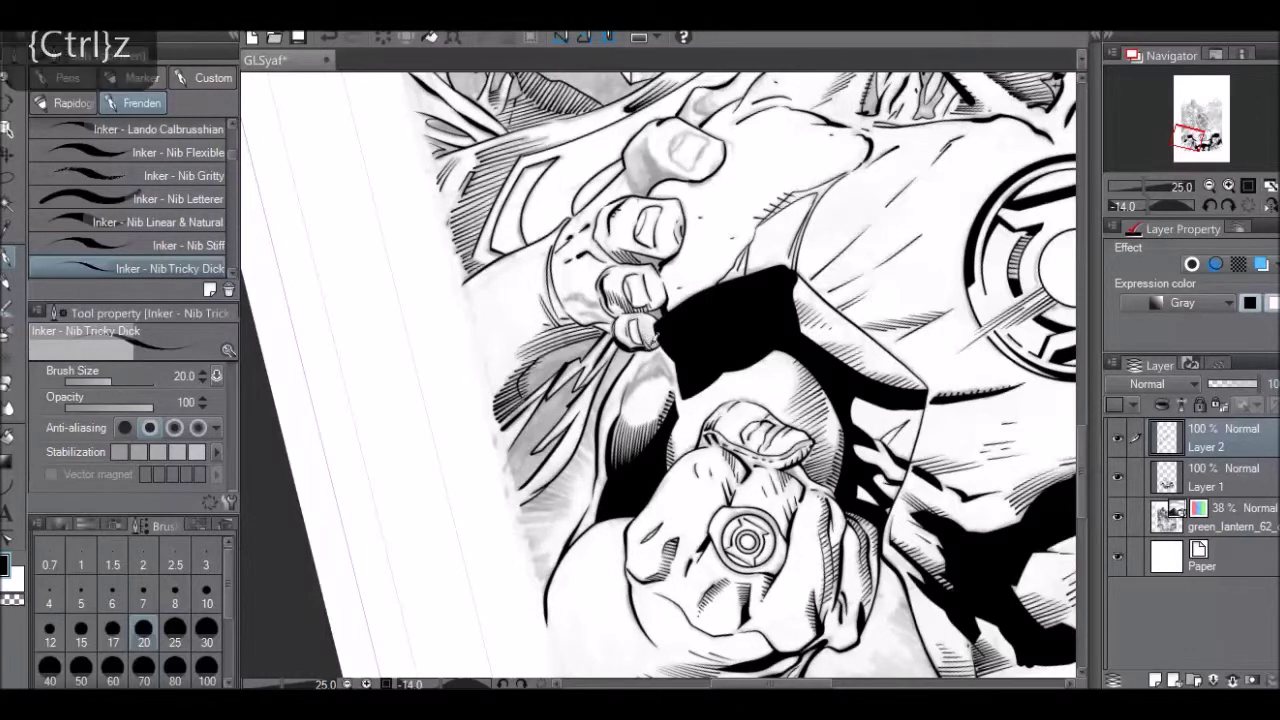
{"action": "mouse_move", "coordinate": [642, 322]}
{"action": "left_mouse_down"}
{"action": "mouse_move", "coordinate": [646, 336]}
{"action": "mouse_move", "coordinate": [656, 318]}
{"action": "left_mouse_up"}
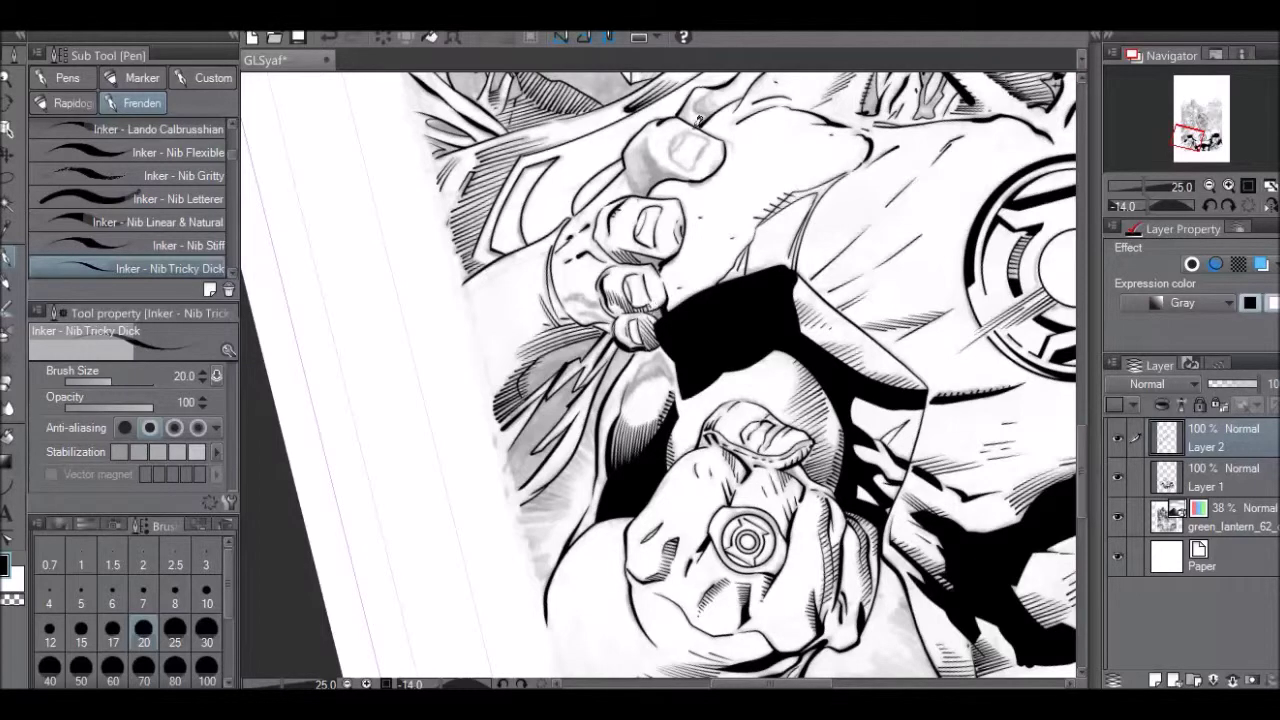
Ink the shadow strokes on the back of the gripping hand between the smallest fingers and the wrist.
{"action": "key", "text": "r"}
{"action": "mouse_move", "coordinate": [729, 138]}
{"action": "left_mouse_down"}
{"action": "mouse_move", "coordinate": [808, 172]}
{"action": "mouse_move", "coordinate": [906, 423]}
{"action": "left_mouse_up"}
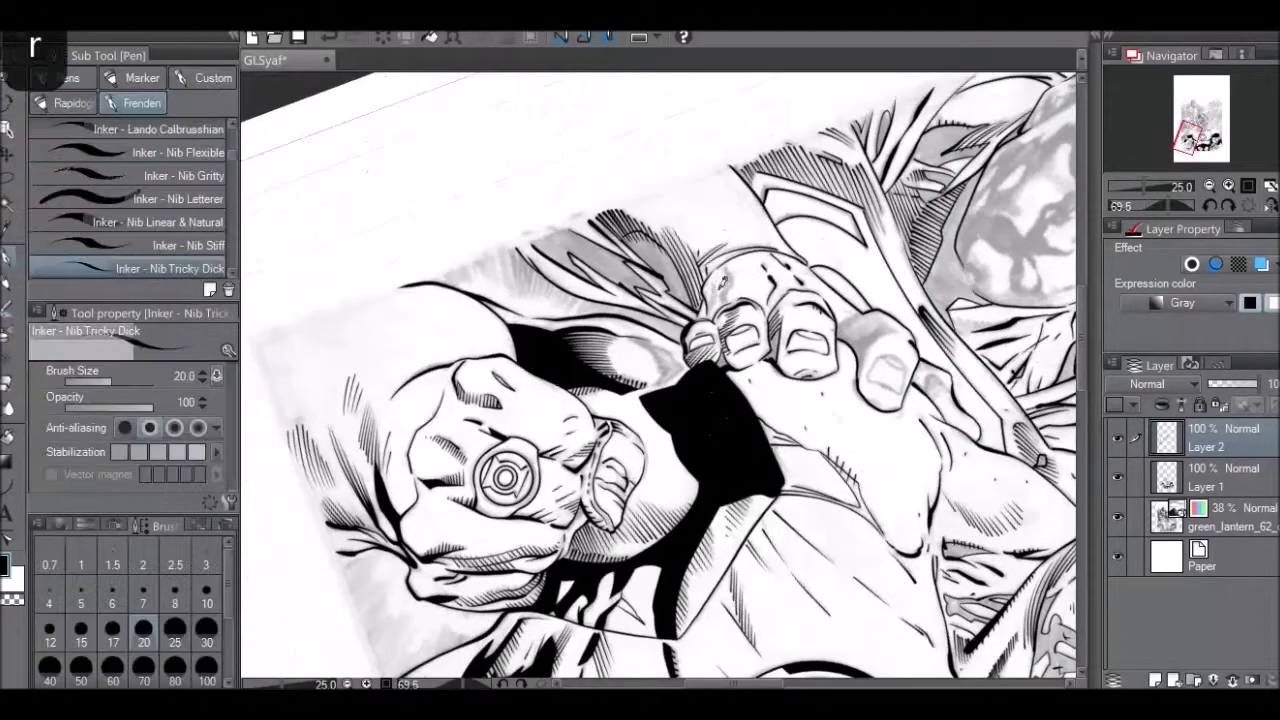
{"action": "left_click_drag", "start_coordinate": [707, 316], "coordinate": [717, 277]}
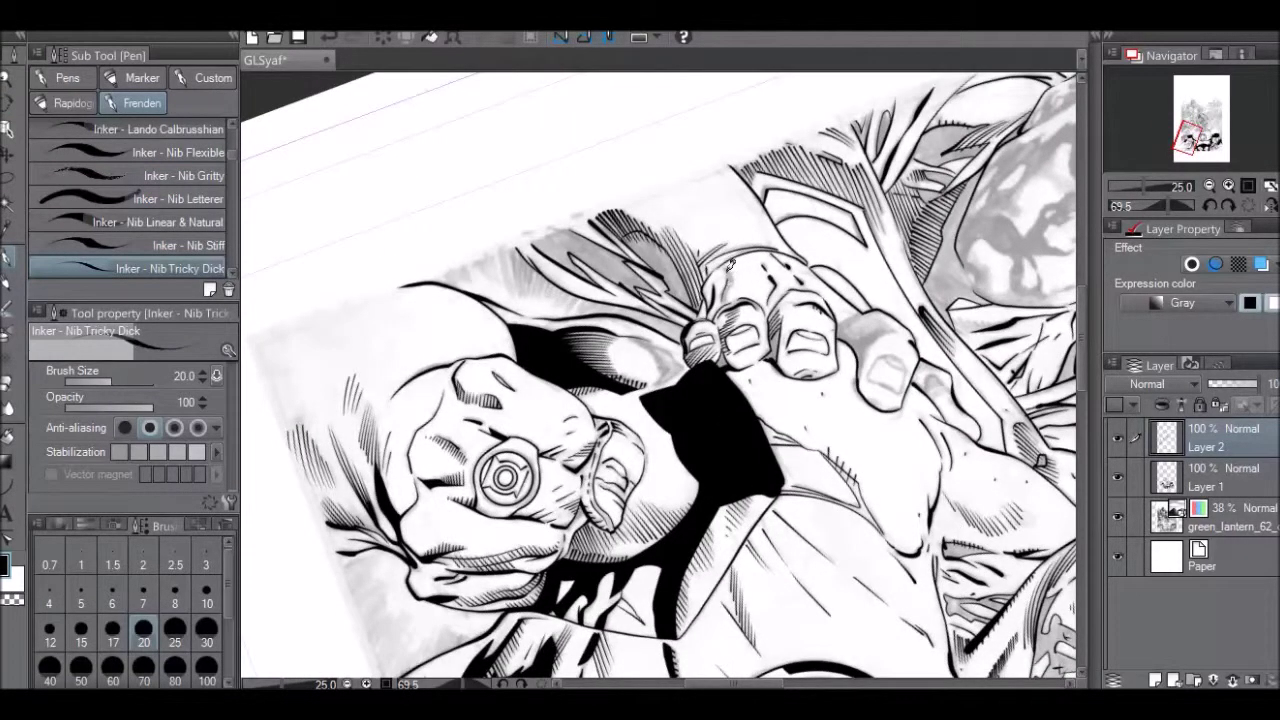
{"action": "key", "text": "r"}
{"action": "mouse_move", "coordinate": [800, 152]}
{"action": "left_mouse_down"}
{"action": "mouse_move", "coordinate": [815, 142]}
{"action": "mouse_move", "coordinate": [490, 180]}
{"action": "left_mouse_up"}
{"action": "left_click_drag", "start_coordinate": [568, 286], "coordinate": [585, 295]}
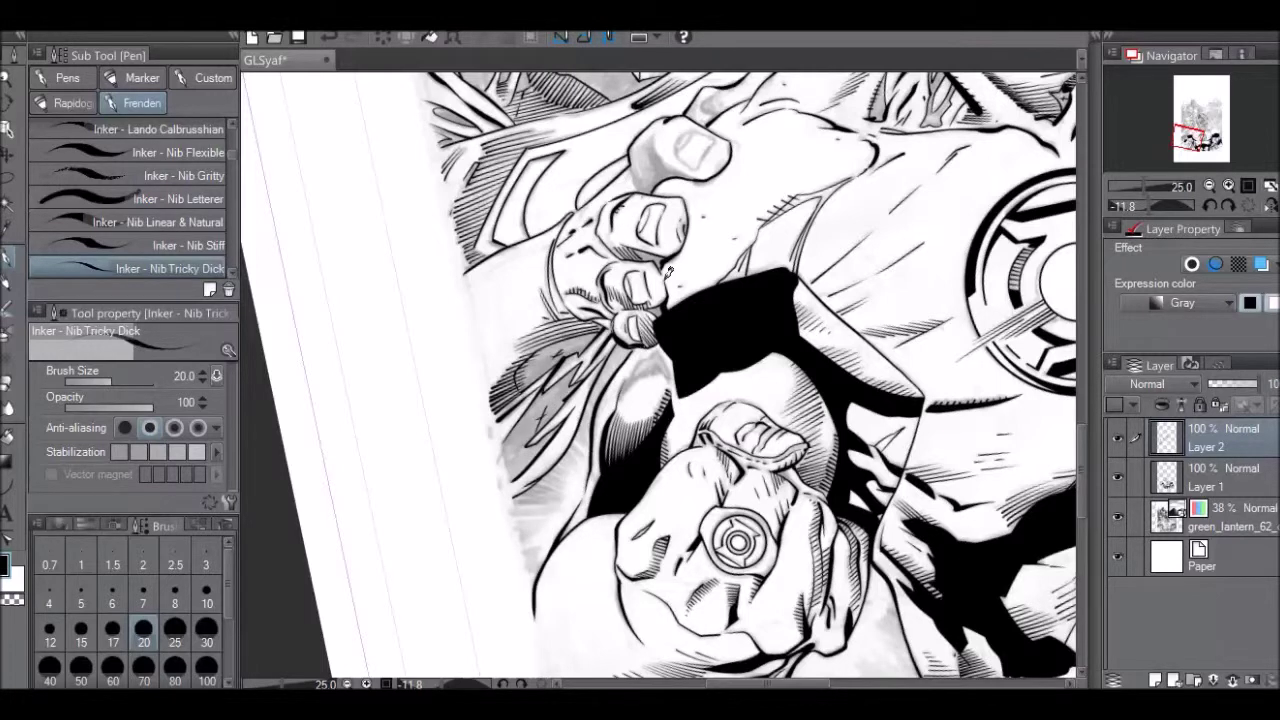
Ink the contour and dark side shading of the index finger on Superman's gripping hand.
{"action": "mouse_move", "coordinate": [700, 168]}
{"action": "left_mouse_down"}
{"action": "mouse_move", "coordinate": [714, 140]}
{"action": "mouse_move", "coordinate": [683, 139]}
{"action": "mouse_move", "coordinate": [697, 168]}
{"action": "left_mouse_up"}
{"action": "key", "text": "r"}
{"action": "left_click_drag", "start_coordinate": [690, 160], "coordinate": [920, 303]}
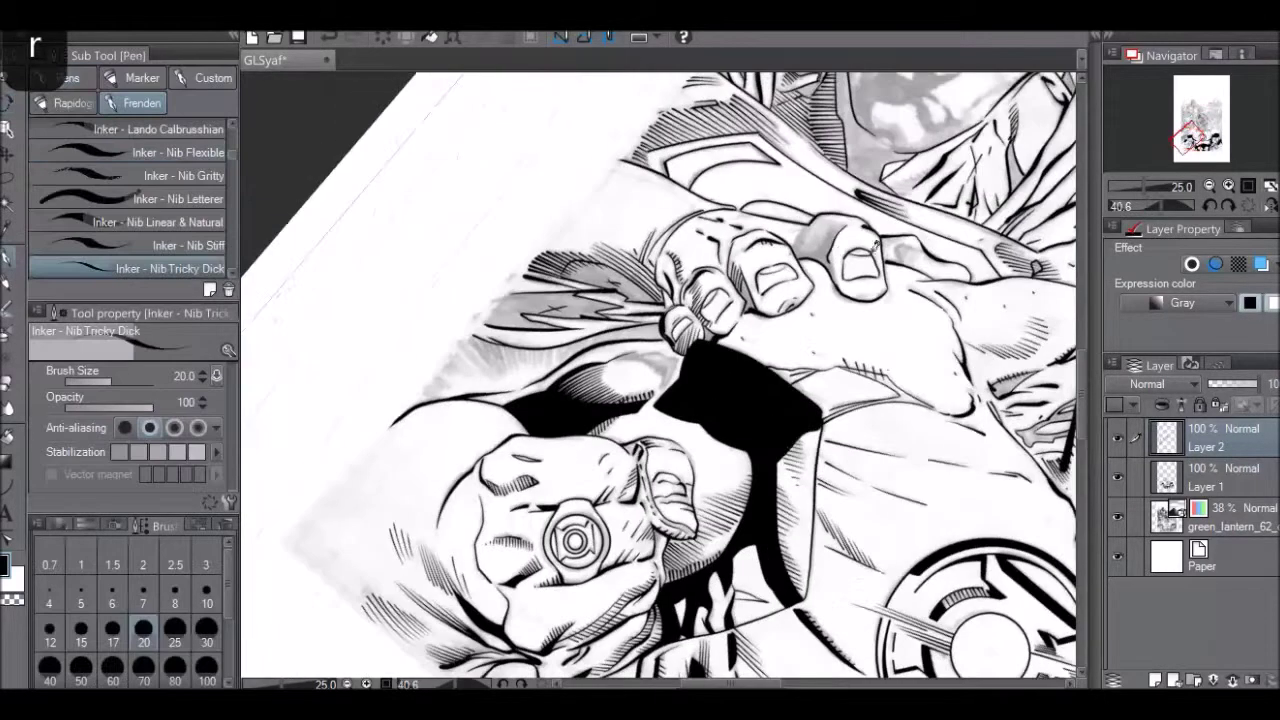
{"action": "left_click_drag", "start_coordinate": [840, 222], "coordinate": [796, 252]}
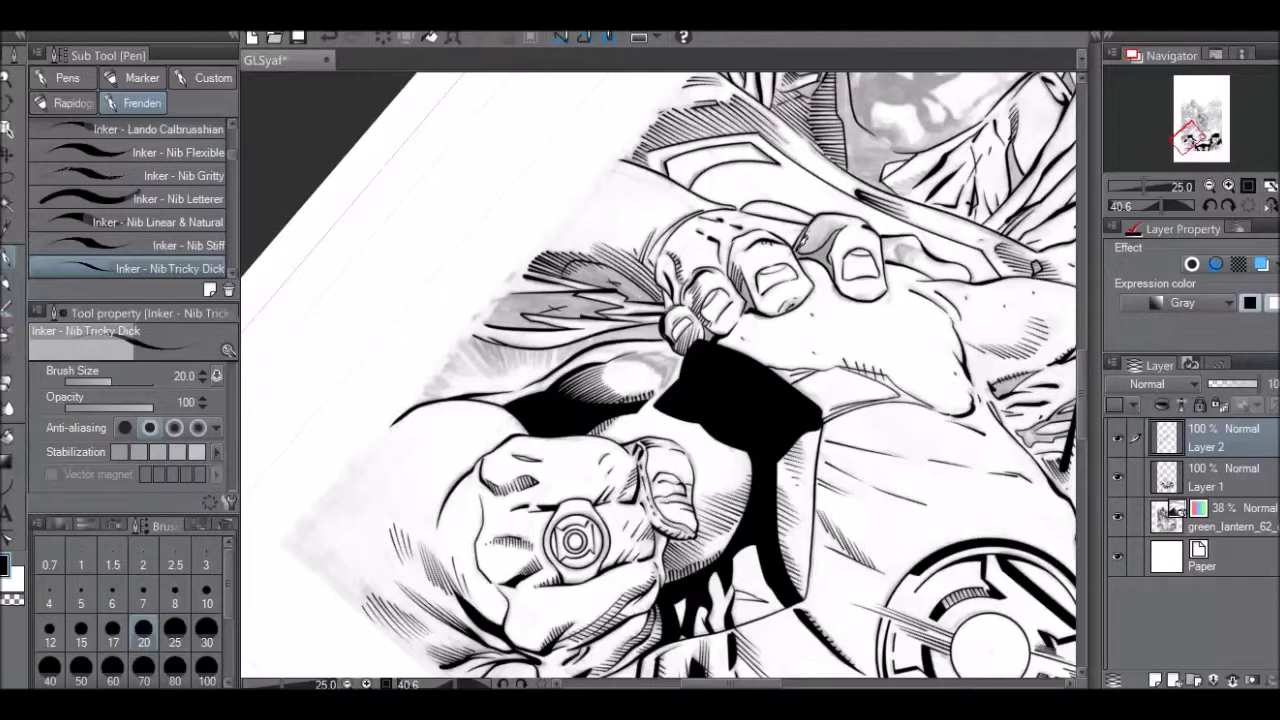
{"action": "key", "text": "r"}
{"action": "mouse_move", "coordinate": [895, 204]}
{"action": "left_mouse_down"}
{"action": "mouse_move", "coordinate": [735, 152]}
{"action": "mouse_move", "coordinate": [728, 196]}
{"action": "left_mouse_up"}
{"action": "mouse_move", "coordinate": [746, 142]}
{"action": "left_mouse_down"}
{"action": "mouse_move", "coordinate": [732, 198]}
{"action": "mouse_move", "coordinate": [742, 184]}
{"action": "left_mouse_up"}
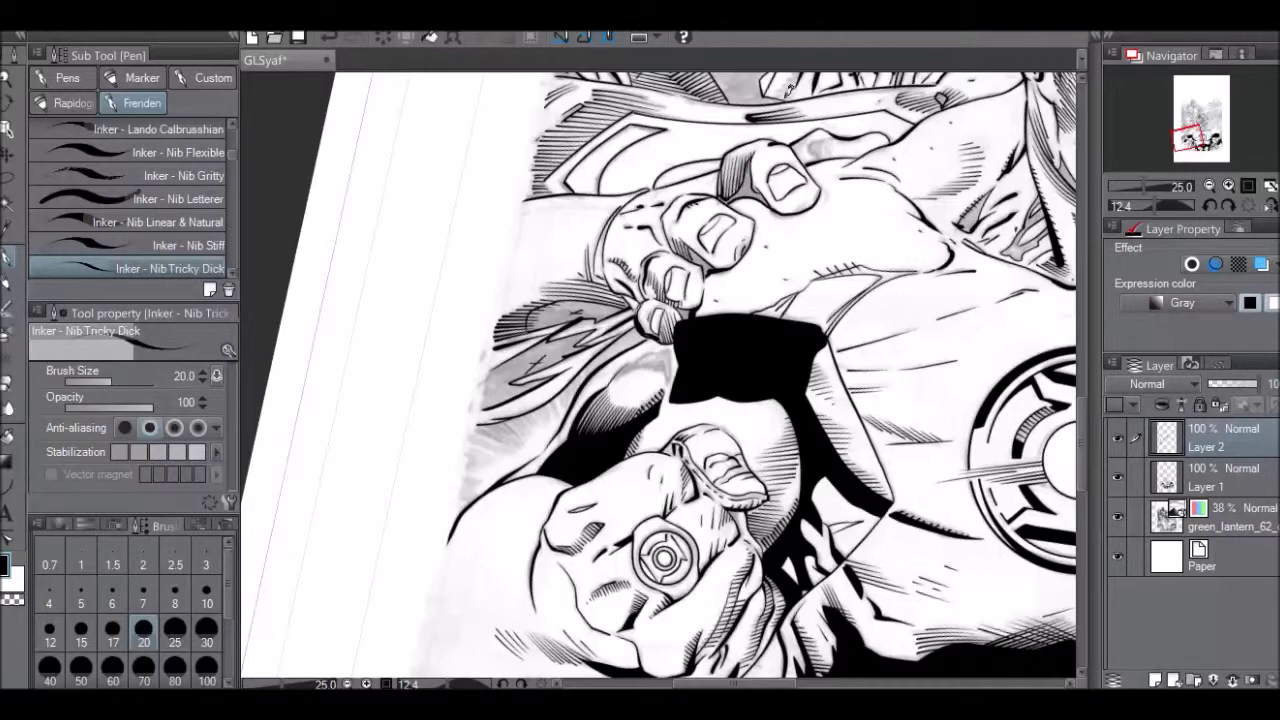
Ink the small shadow shape beside the gripping hand's index finger.
{"action": "key", "text": "r"}
{"action": "left_click_drag", "start_coordinate": [943, 102], "coordinate": [640, 62]}
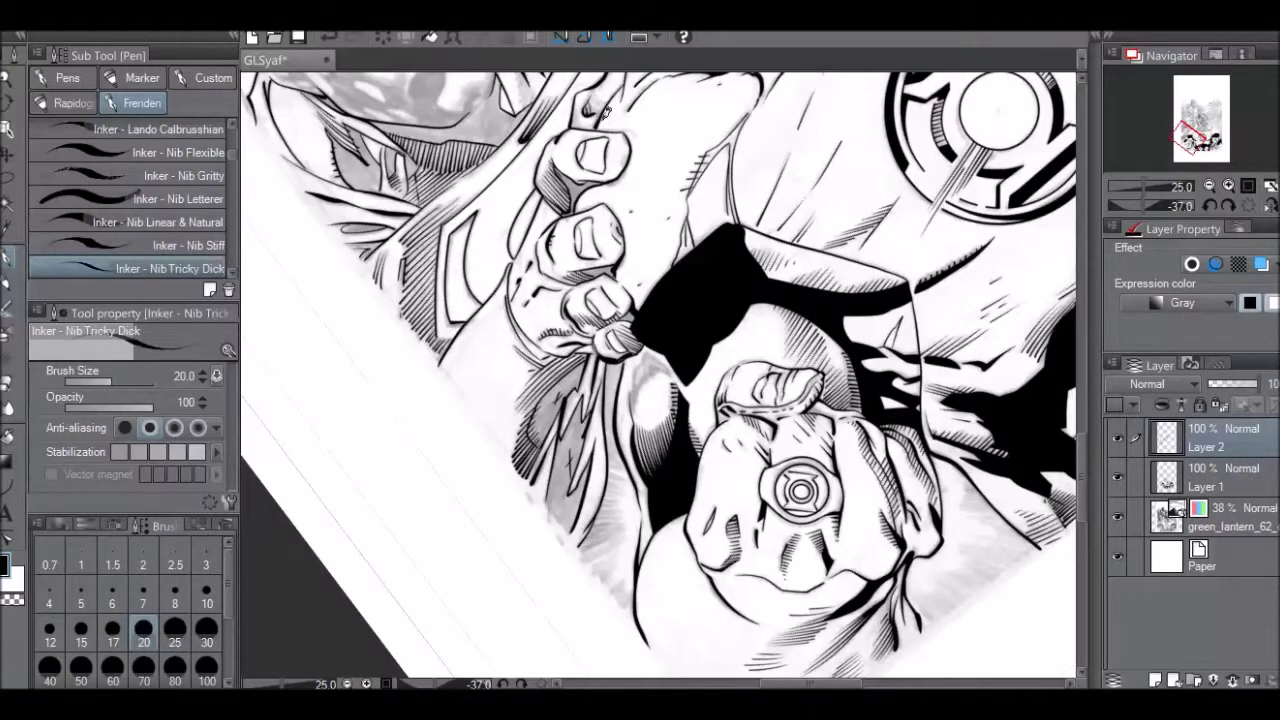
{"action": "key", "text": "ctrl+z"}
Ink Superman's lit-side eye and the frown creases between his brows and on his forehead.
{"action": "left_click_drag", "start_coordinate": [1079, 441], "coordinate": [1086, 294]}
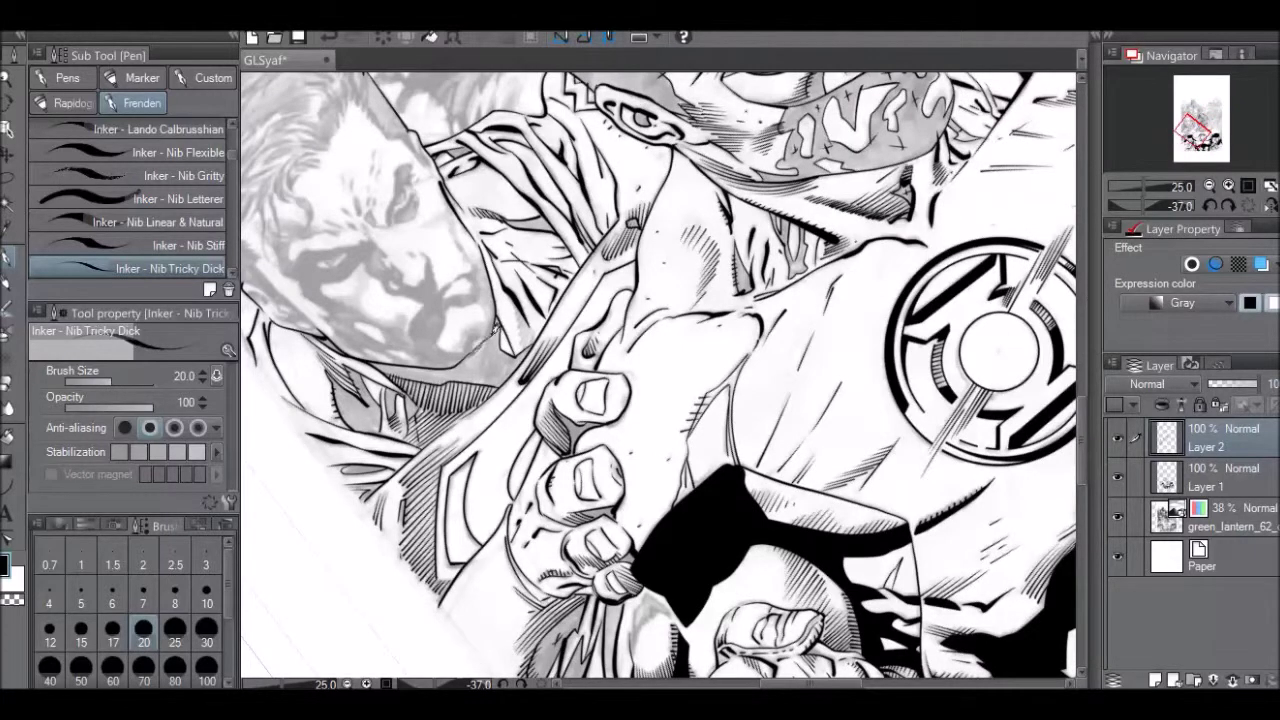
{"action": "left_click", "coordinate": [18, 20]}
{"action": "left_click", "coordinate": [64, 137]}
{"action": "mouse_move", "coordinate": [388, 222]}
{"action": "left_mouse_down"}
{"action": "mouse_move", "coordinate": [415, 155]}
{"action": "mouse_move", "coordinate": [402, 202]}
{"action": "left_mouse_up"}
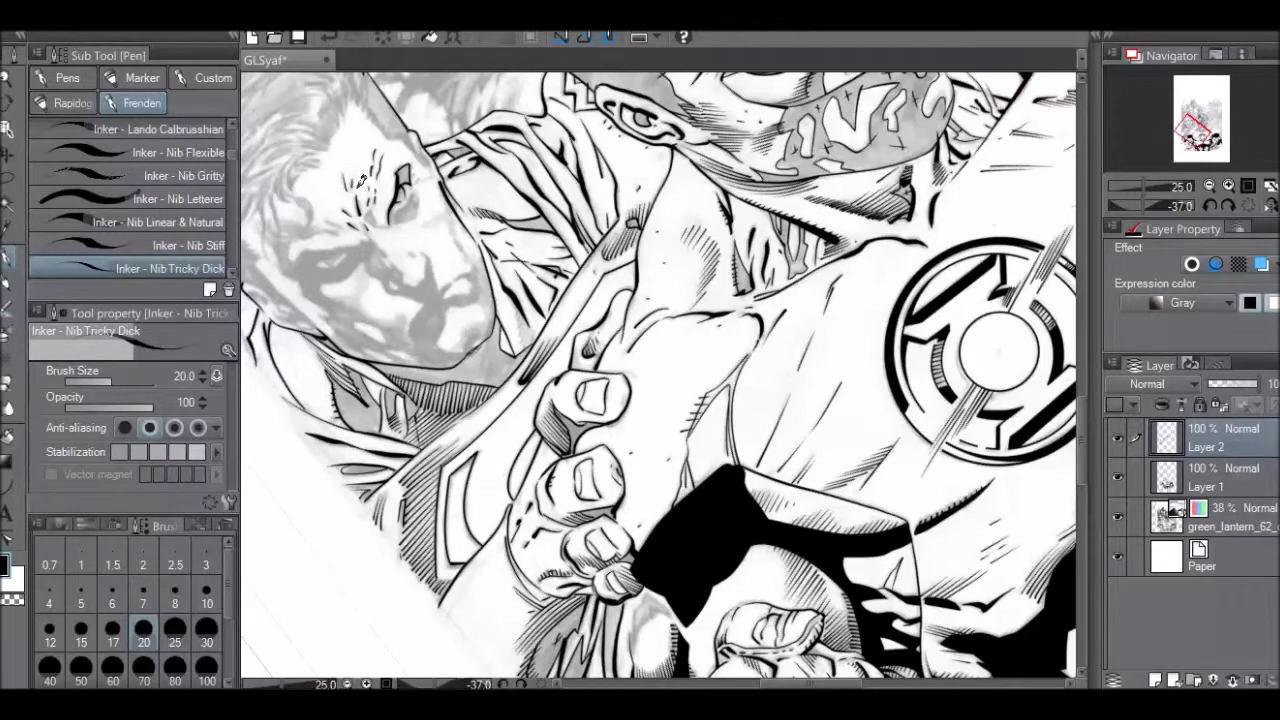
Ink the shadow edge of Superman's nose and the line running down from it past the mouth.
{"action": "key", "text": "r"}
{"action": "mouse_move", "coordinate": [430, 248]}
{"action": "left_mouse_down"}
{"action": "mouse_move", "coordinate": [513, 155]}
{"action": "mouse_move", "coordinate": [484, 168]}
{"action": "mouse_move", "coordinate": [468, 110]}
{"action": "mouse_move", "coordinate": [462, 166]}
{"action": "mouse_move", "coordinate": [482, 178]}
{"action": "mouse_move", "coordinate": [468, 180]}
{"action": "mouse_move", "coordinate": [477, 122]}
{"action": "left_mouse_up"}
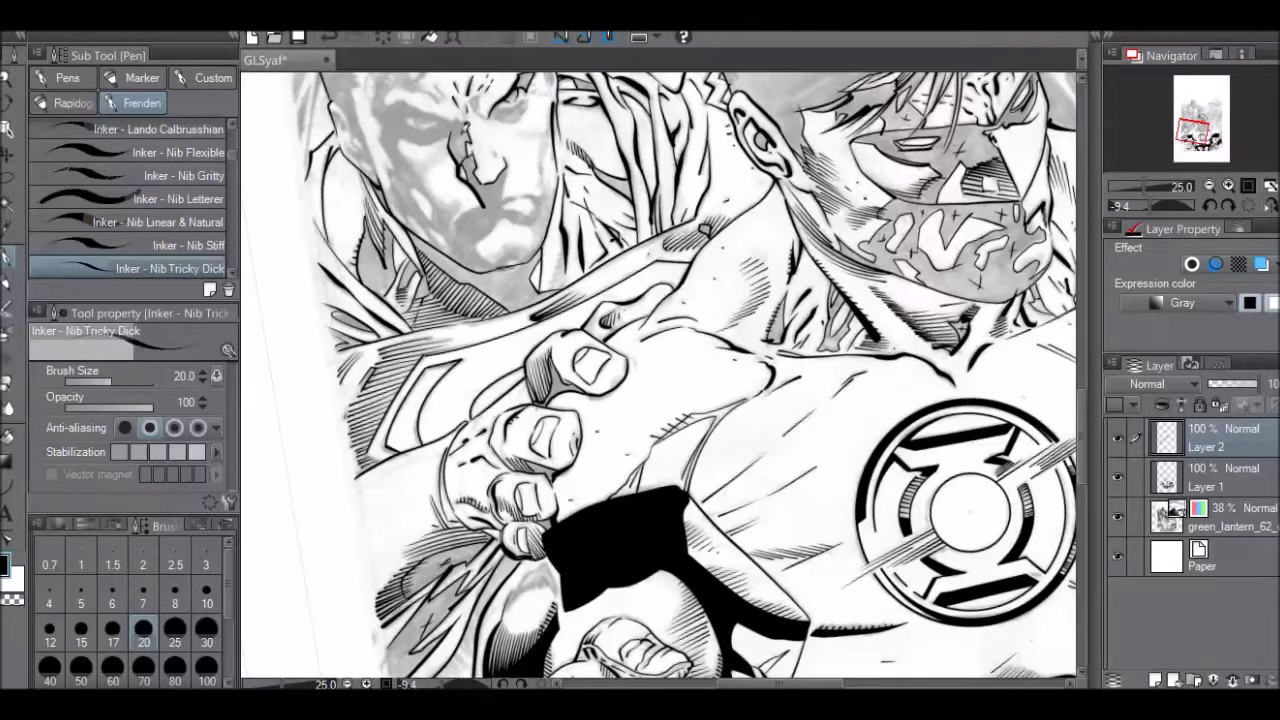
{"action": "left_click_drag", "start_coordinate": [455, 236], "coordinate": [489, 203]}
Ink Superman's shaded-side eye and the outline of the shadow around its socket.
{"action": "key", "text": "r"}
{"action": "left_click_drag", "start_coordinate": [1005, 560], "coordinate": [1050, 213]}
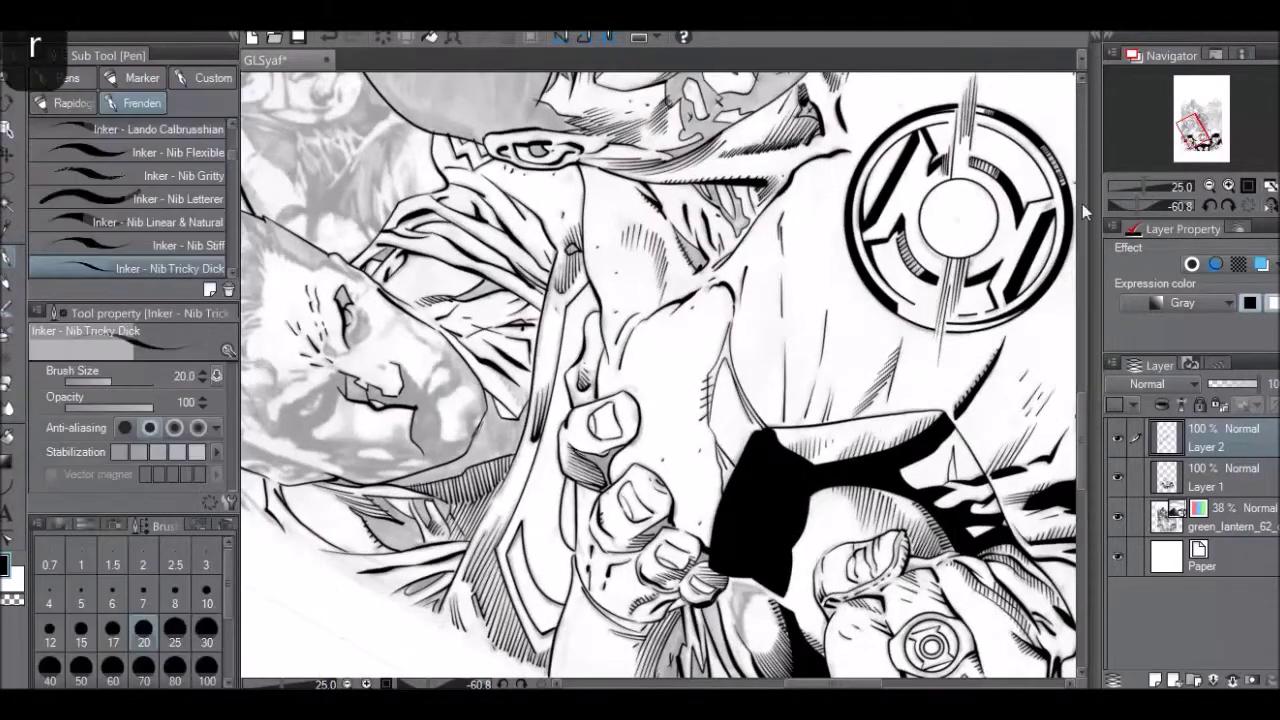
{"action": "left_click_drag", "start_coordinate": [1079, 412], "coordinate": [1080, 441]}
{"action": "left_click_drag", "start_coordinate": [822, 684], "coordinate": [795, 684]}
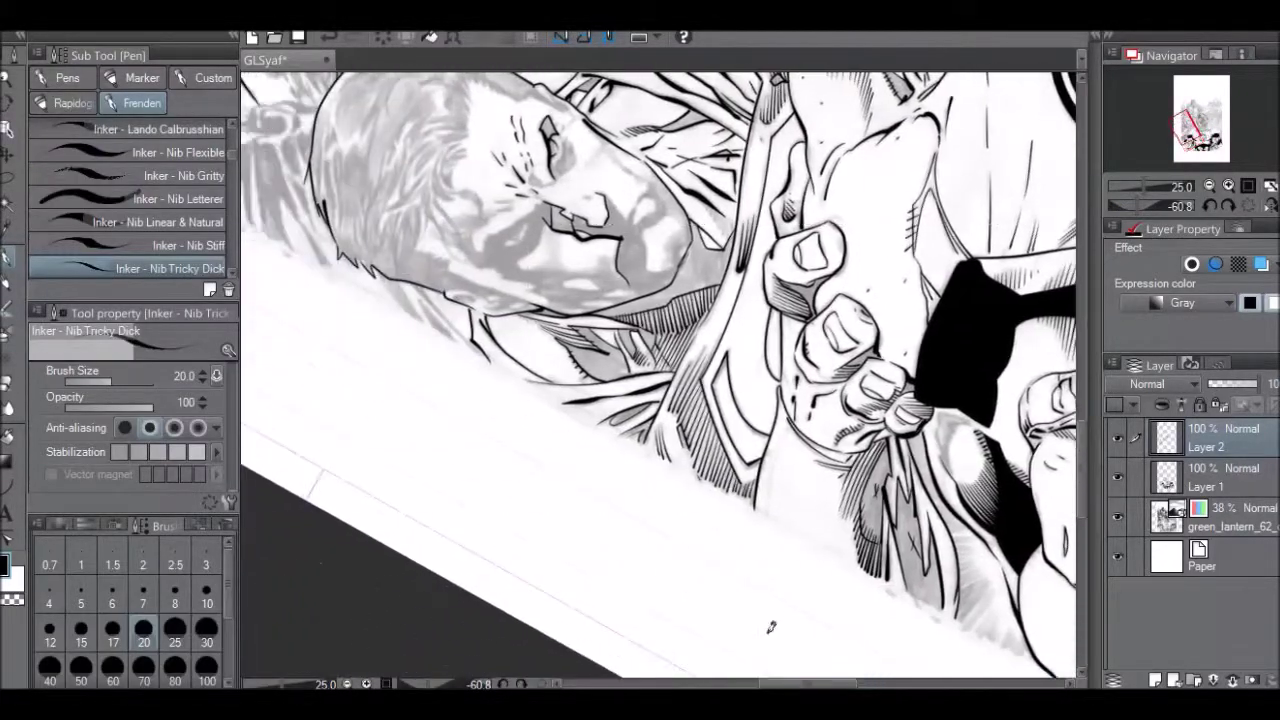
{"action": "key", "text": "r"}
{"action": "mouse_move", "coordinate": [724, 132]}
{"action": "left_mouse_down"}
{"action": "mouse_move", "coordinate": [480, 262]}
{"action": "mouse_move", "coordinate": [454, 330]}
{"action": "left_mouse_up"}
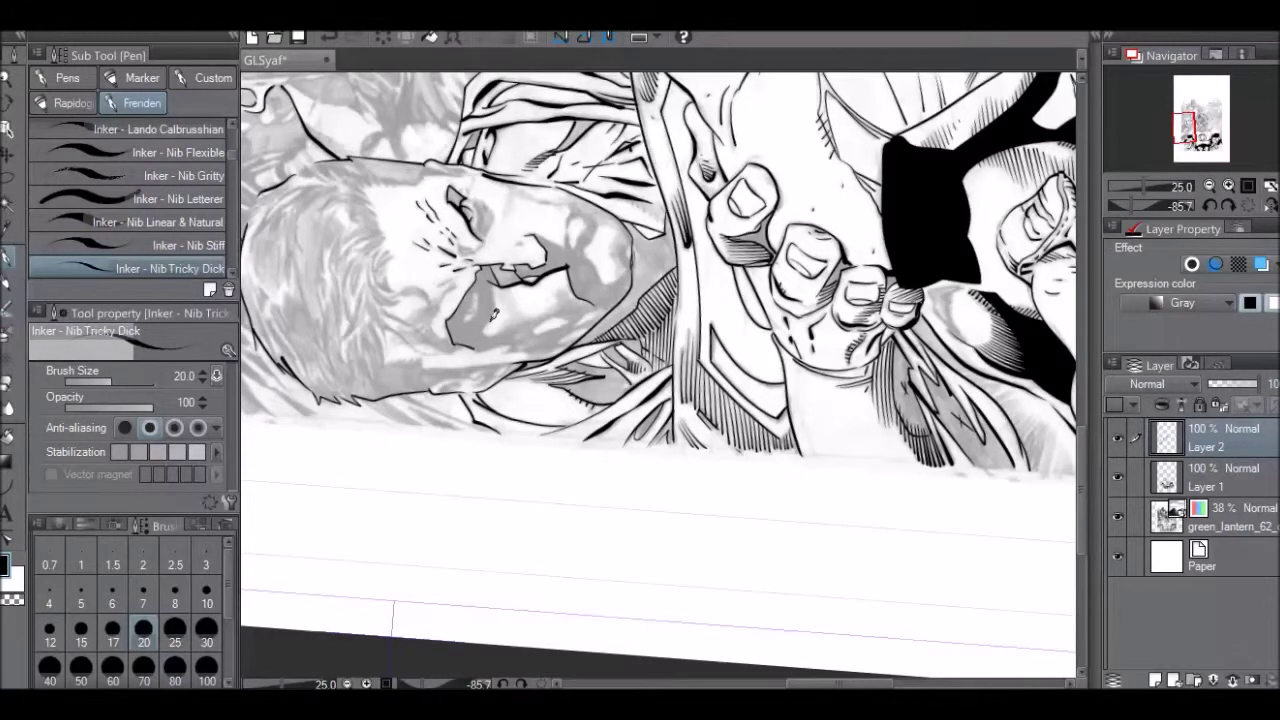
{"action": "key", "text": "ctrl+z"}
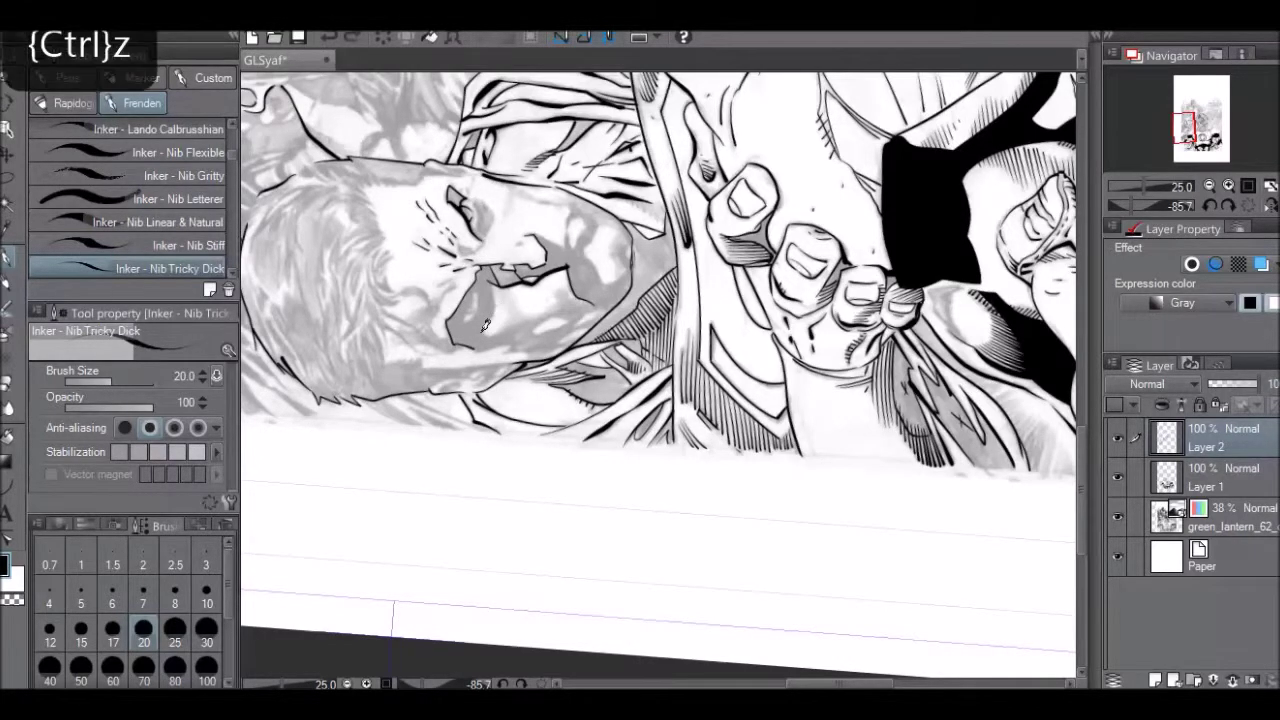
{"action": "left_click_drag", "start_coordinate": [467, 316], "coordinate": [480, 290]}
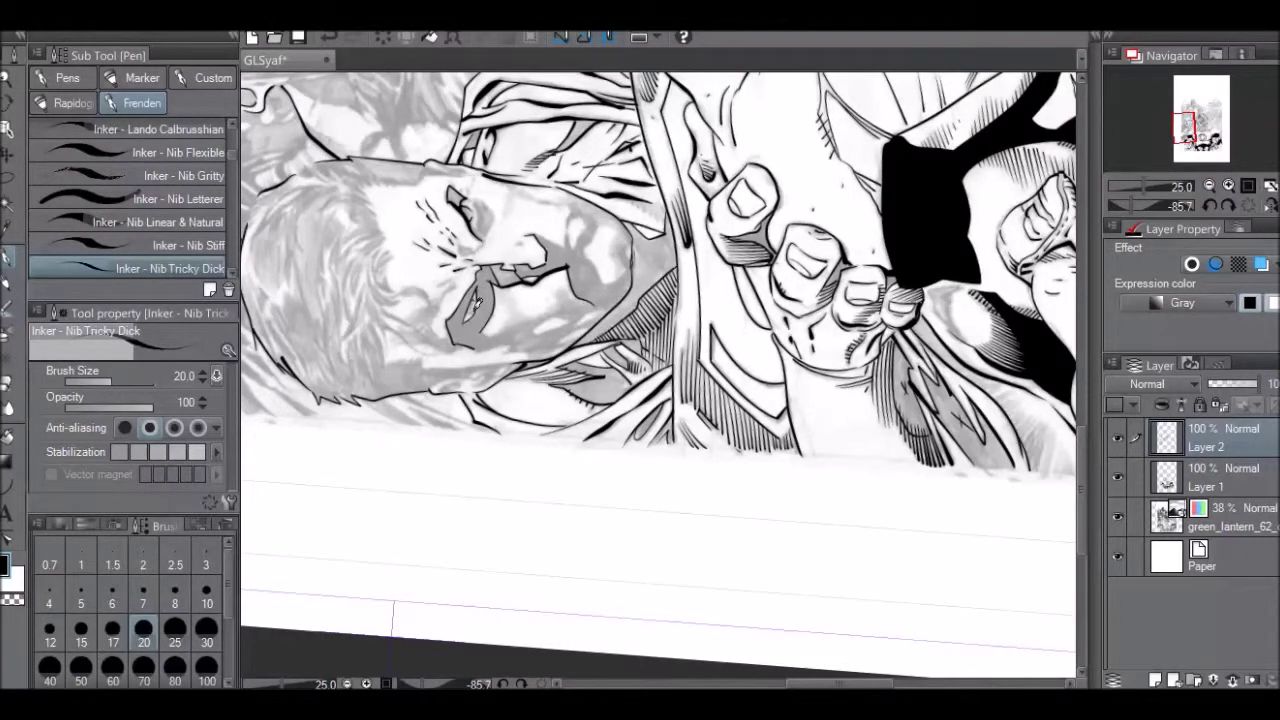
{"action": "left_click_drag", "start_coordinate": [465, 206], "coordinate": [471, 218]}
{"action": "key", "text": "ctrl+z"}
Outline the jagged shadow shape running down the shaded side of Superman's face from eye to jaw.
{"action": "key", "text": "r"}
{"action": "left_click_drag", "start_coordinate": [527, 132], "coordinate": [748, 232]}
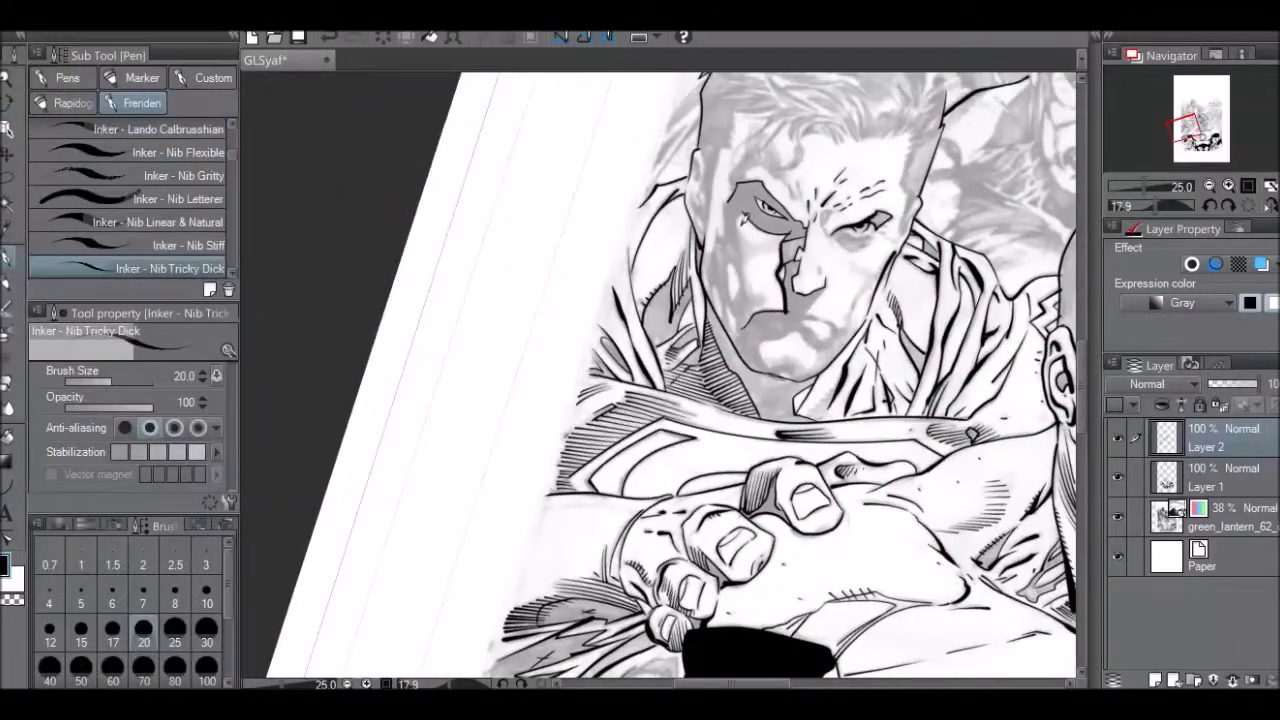
{"action": "left_click_drag", "start_coordinate": [743, 285], "coordinate": [738, 218]}
{"action": "mouse_move", "coordinate": [732, 262]}
{"action": "left_mouse_down"}
{"action": "mouse_move", "coordinate": [738, 332]}
{"action": "mouse_move", "coordinate": [721, 288]}
{"action": "mouse_move", "coordinate": [720, 302]}
{"action": "left_mouse_up"}
{"action": "left_click_drag", "start_coordinate": [710, 238], "coordinate": [714, 270]}
{"action": "left_click_drag", "start_coordinate": [728, 216], "coordinate": [718, 242]}
{"action": "left_click_drag", "start_coordinate": [732, 186], "coordinate": [726, 240]}
{"action": "left_click_drag", "start_coordinate": [772, 122], "coordinate": [780, 134]}
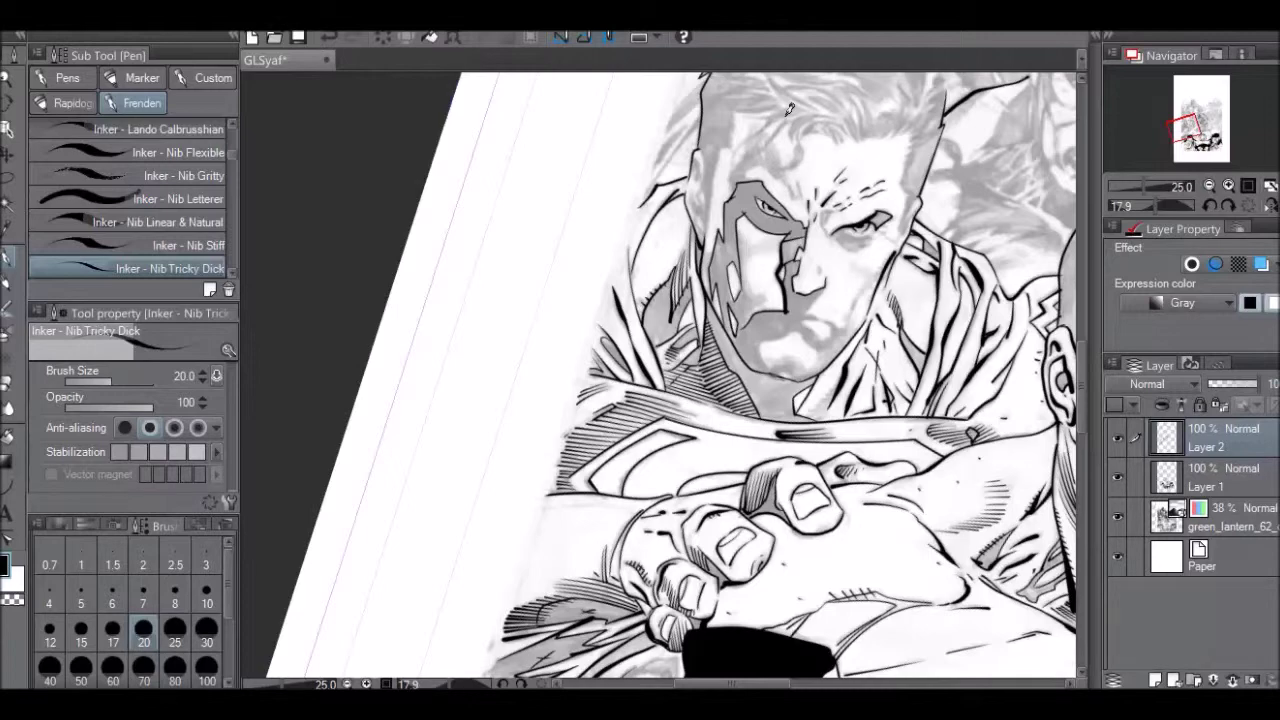
Ink Superman's mouth line and the edge of the shadow between his nose and upper lip.
{"action": "key", "text": "r"}
{"action": "left_click_drag", "start_coordinate": [975, 198], "coordinate": [684, 182]}
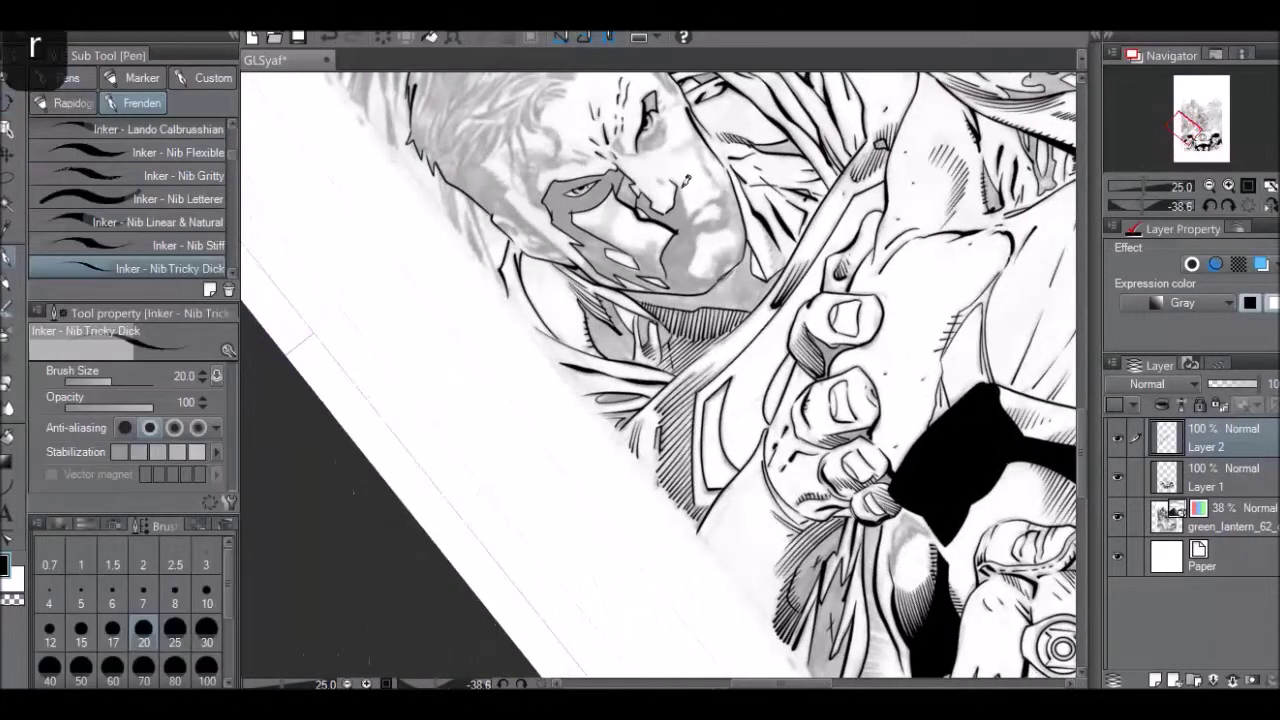
{"action": "left_click_drag", "start_coordinate": [687, 222], "coordinate": [722, 204]}
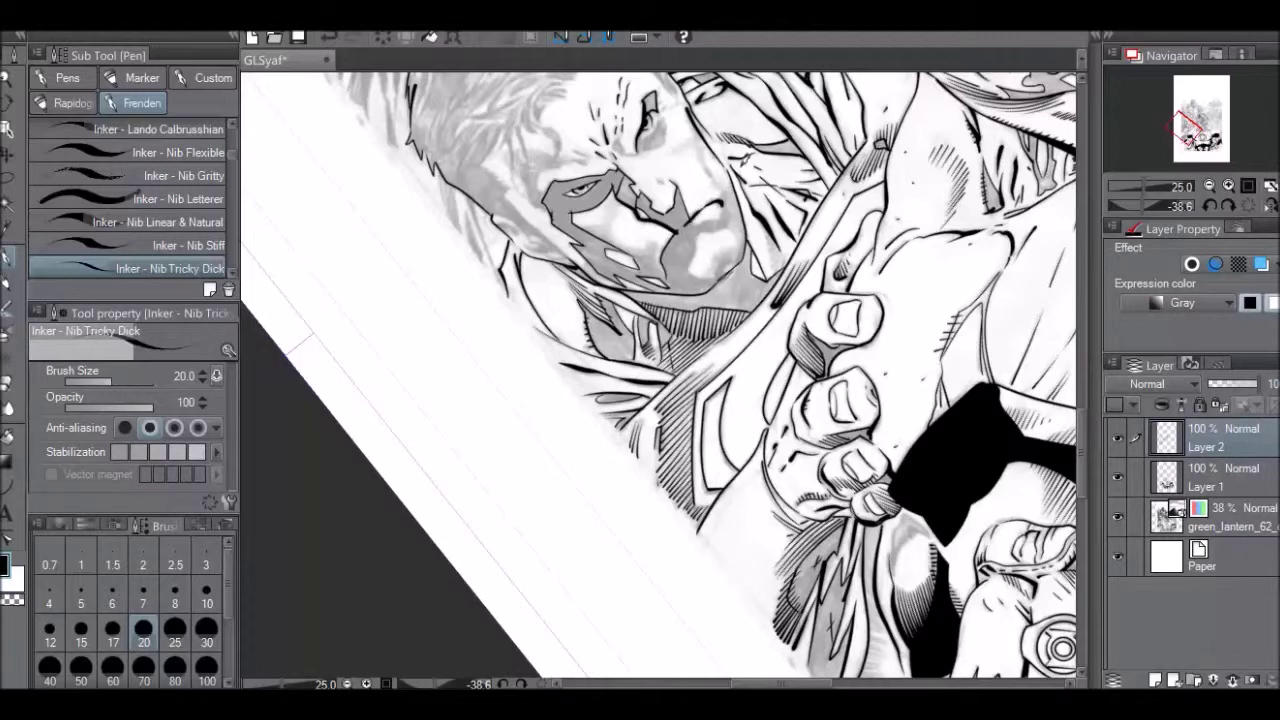
{"action": "key", "text": "r"}
{"action": "left_click_drag", "start_coordinate": [868, 146], "coordinate": [688, 75]}
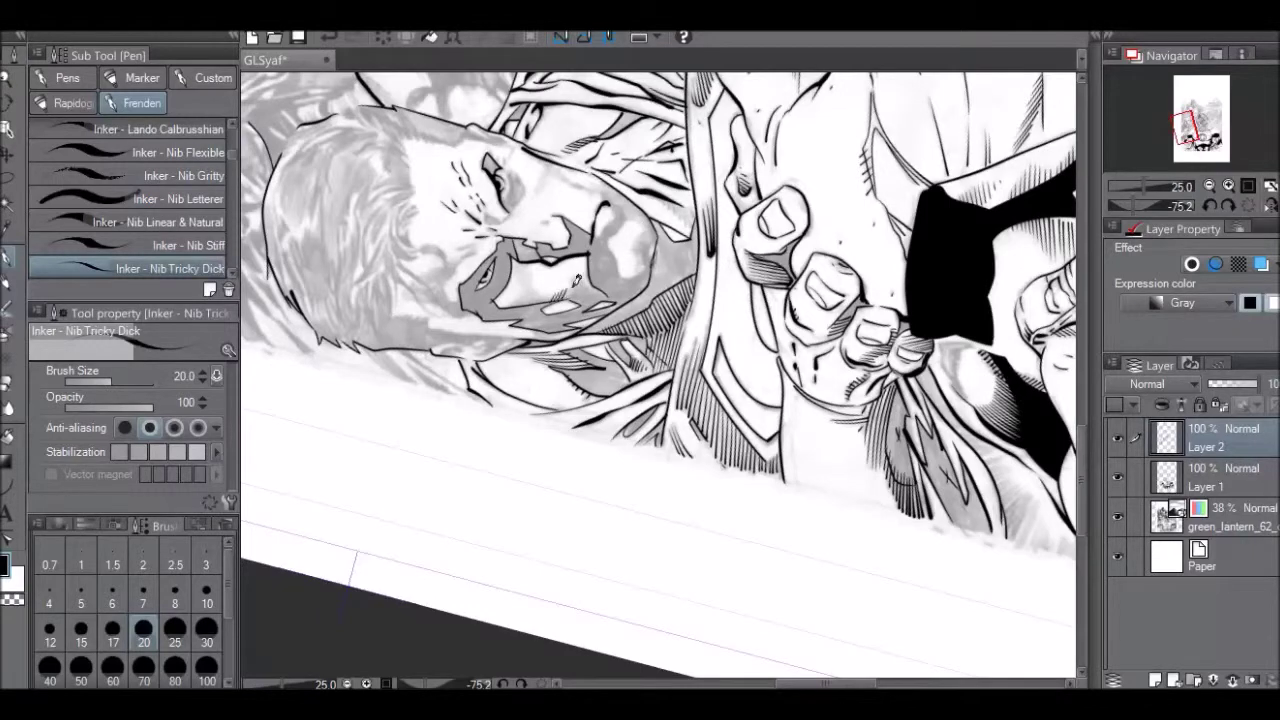
Hatch the lower part of Superman's shaded cheek beside the mouth, undoing the unwanted strokes.
{"action": "key", "text": "r"}
{"action": "left_click_drag", "start_coordinate": [660, 183], "coordinate": [853, 240]}
{"action": "left_click_drag", "start_coordinate": [680, 252], "coordinate": [694, 287]}
{"action": "key", "text": "ctrl+z"}
{"action": "key", "text": "ctrl+z"}
{"action": "key", "text": "ctrl+z"}
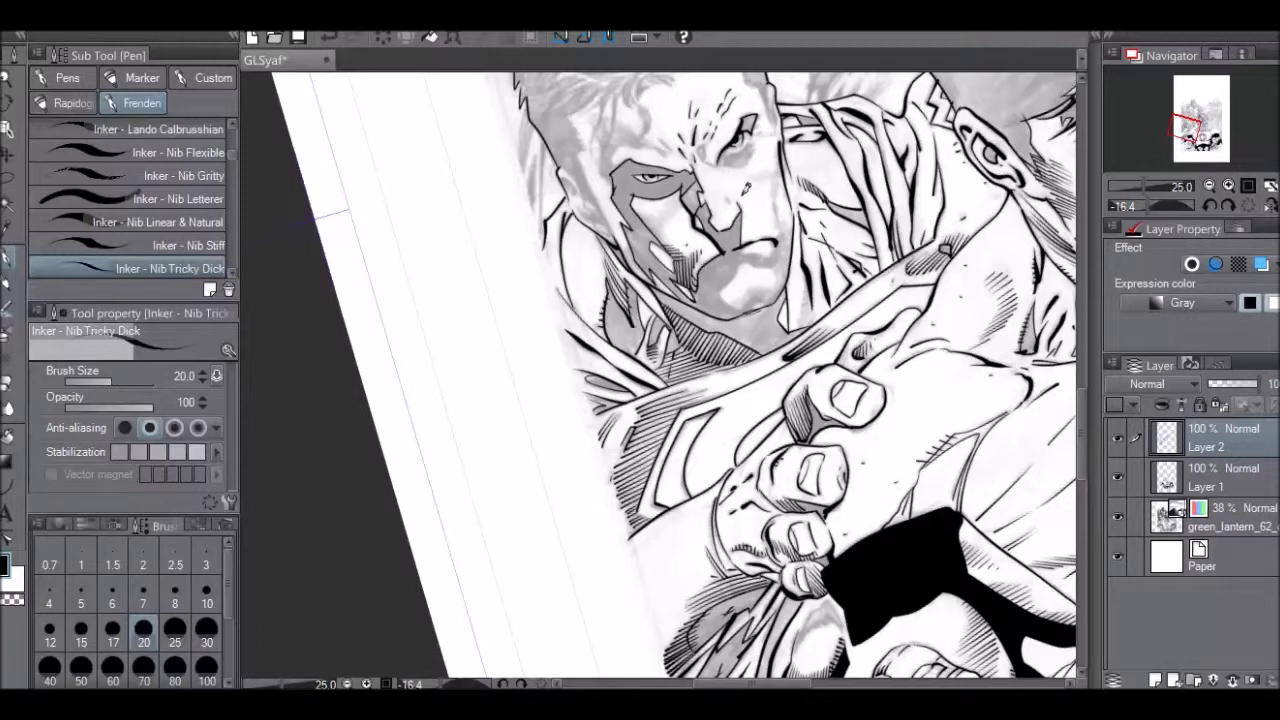
Add fine hatching to the upper part of Superman's shaded cheek beneath the eye.
{"action": "key", "text": "r"}
{"action": "left_click_drag", "start_coordinate": [729, 106], "coordinate": [873, 298]}
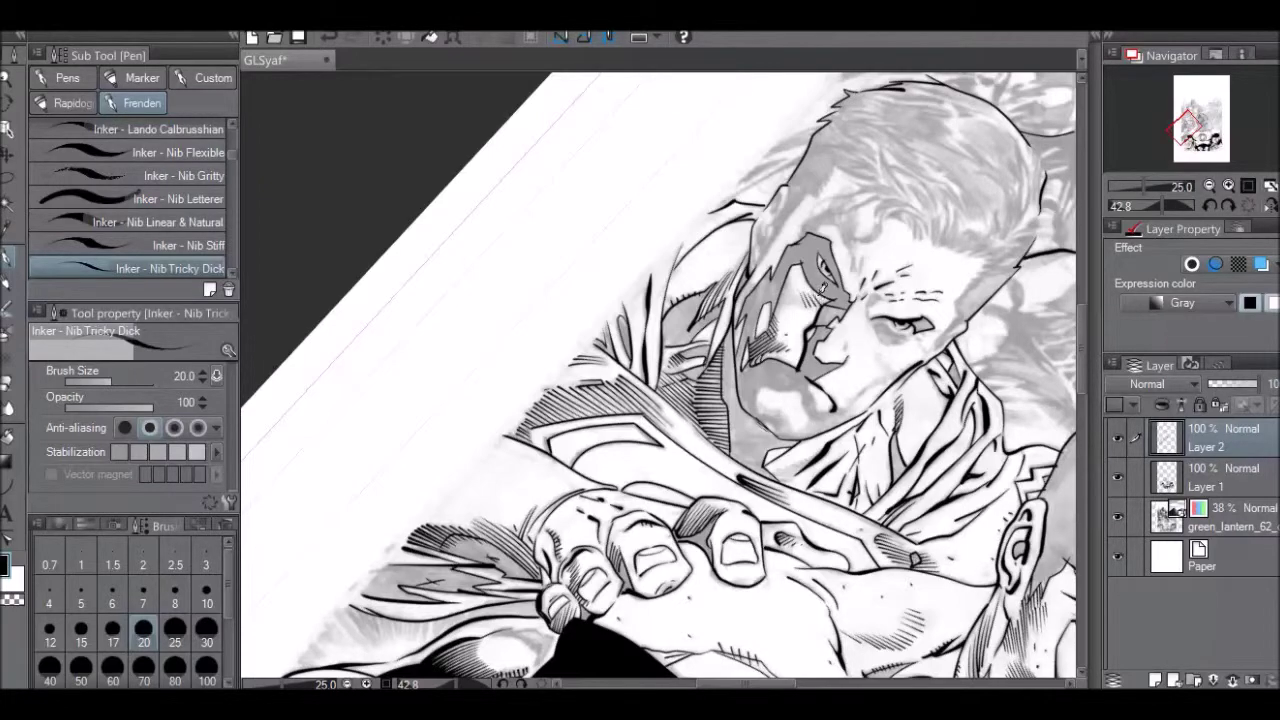
{"action": "key", "text": "r"}
{"action": "left_click_drag", "start_coordinate": [817, 186], "coordinate": [530, 440]}
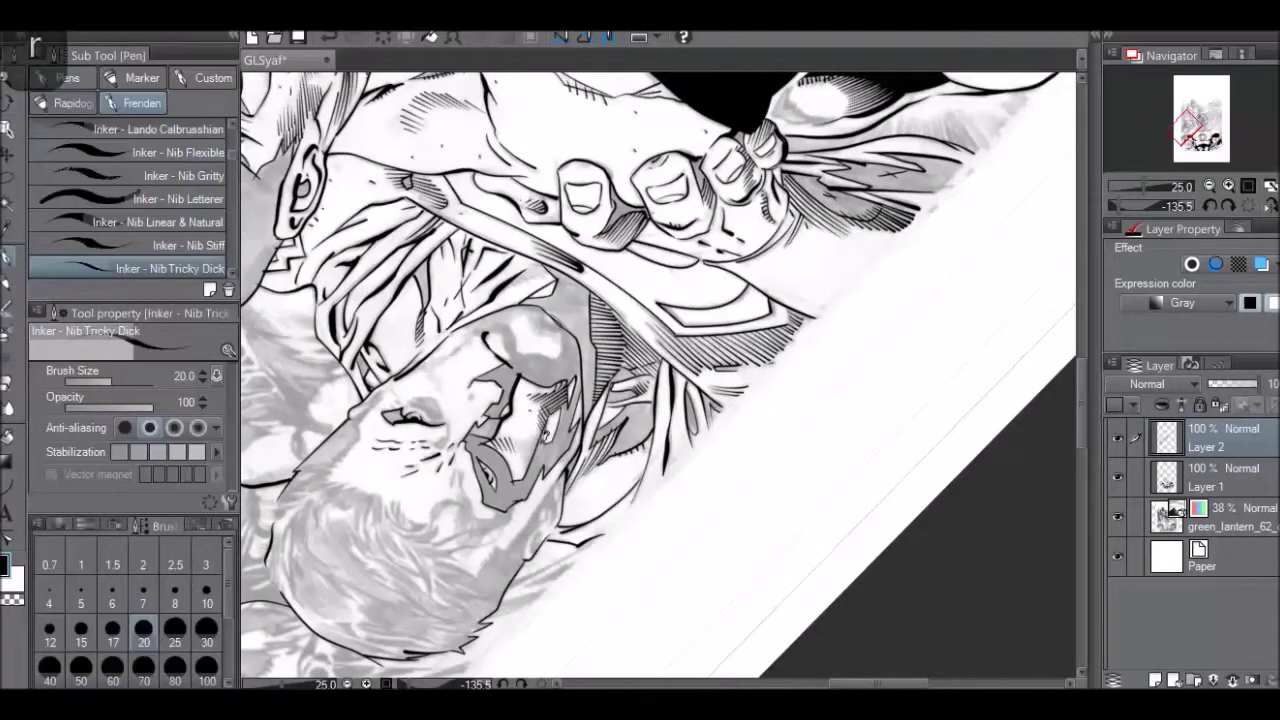
{"action": "key", "text": "ctrl+z"}
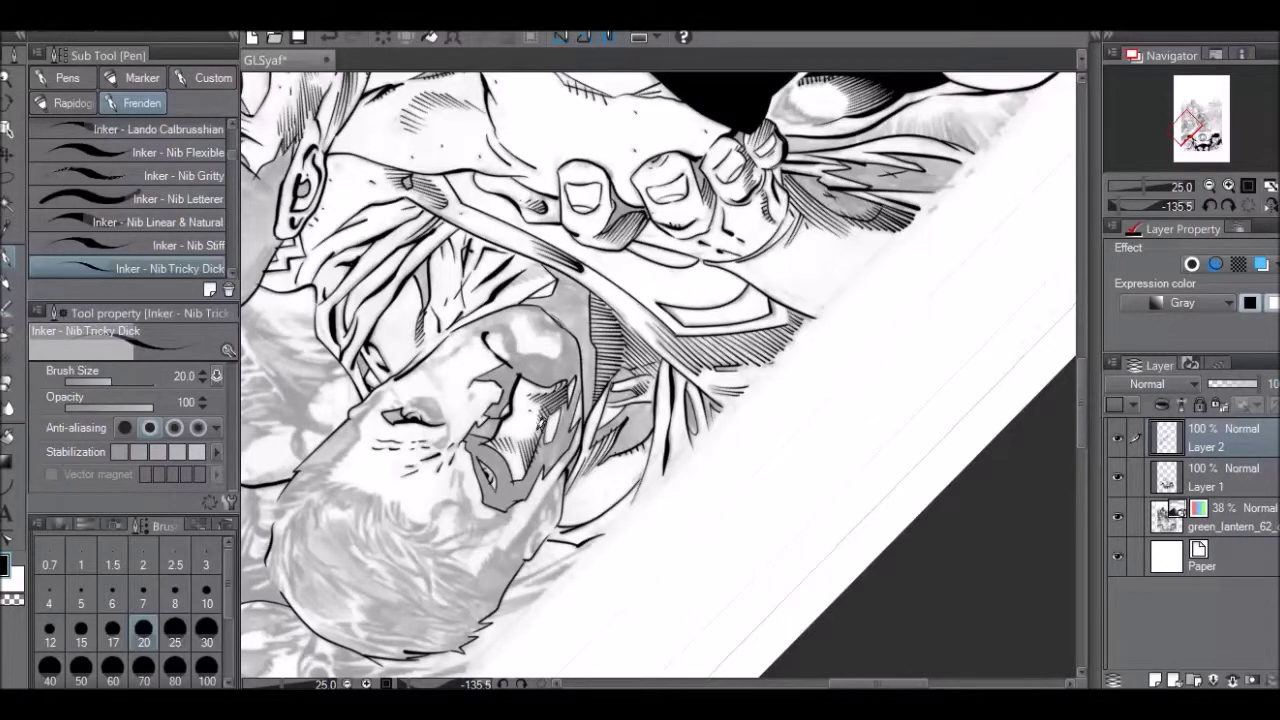
{"action": "key", "text": "r"}
{"action": "left_click_drag", "start_coordinate": [556, 398], "coordinate": [754, 216]}
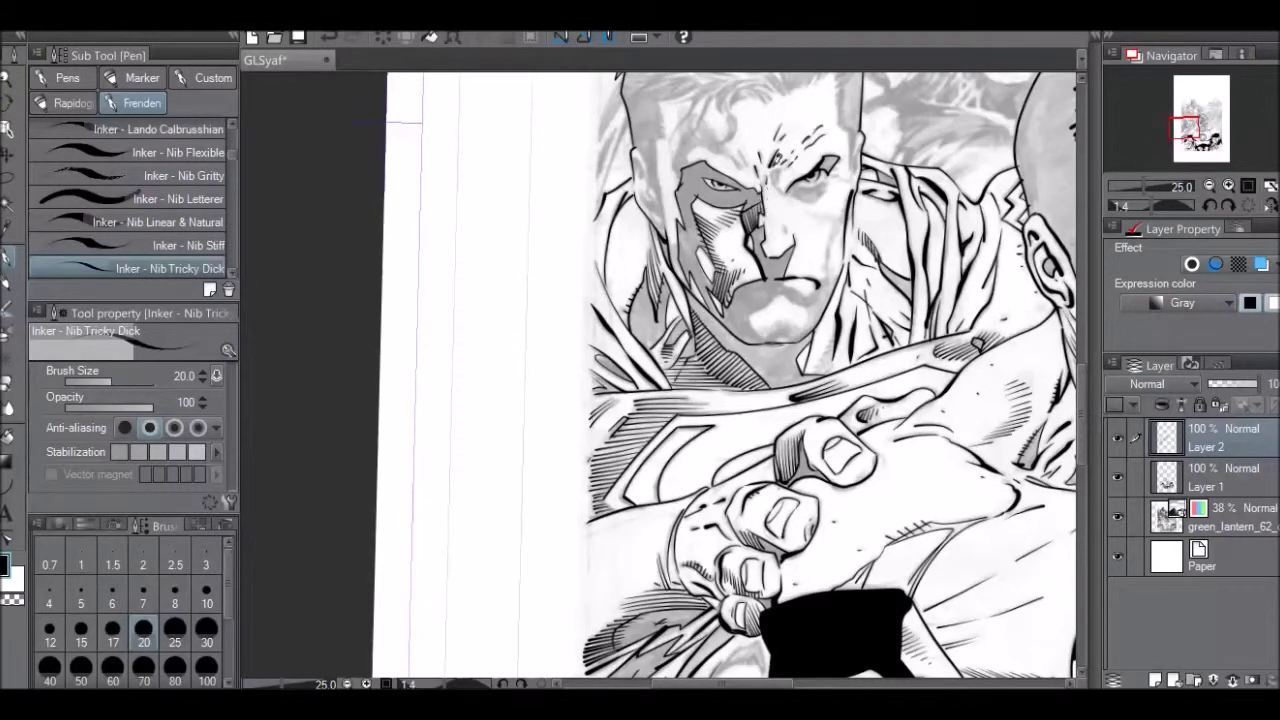
Ink Superman's lips and the shadow contours around his chin.
{"action": "key", "text": "ctrl+z"}
{"action": "key", "text": "r"}
{"action": "mouse_move", "coordinate": [973, 186]}
{"action": "left_mouse_down"}
{"action": "mouse_move", "coordinate": [660, 185]}
{"action": "mouse_move", "coordinate": [636, 255]}
{"action": "mouse_move", "coordinate": [648, 268]}
{"action": "mouse_move", "coordinate": [668, 260]}
{"action": "left_mouse_up"}
{"action": "left_click_drag", "start_coordinate": [652, 184], "coordinate": [618, 230]}
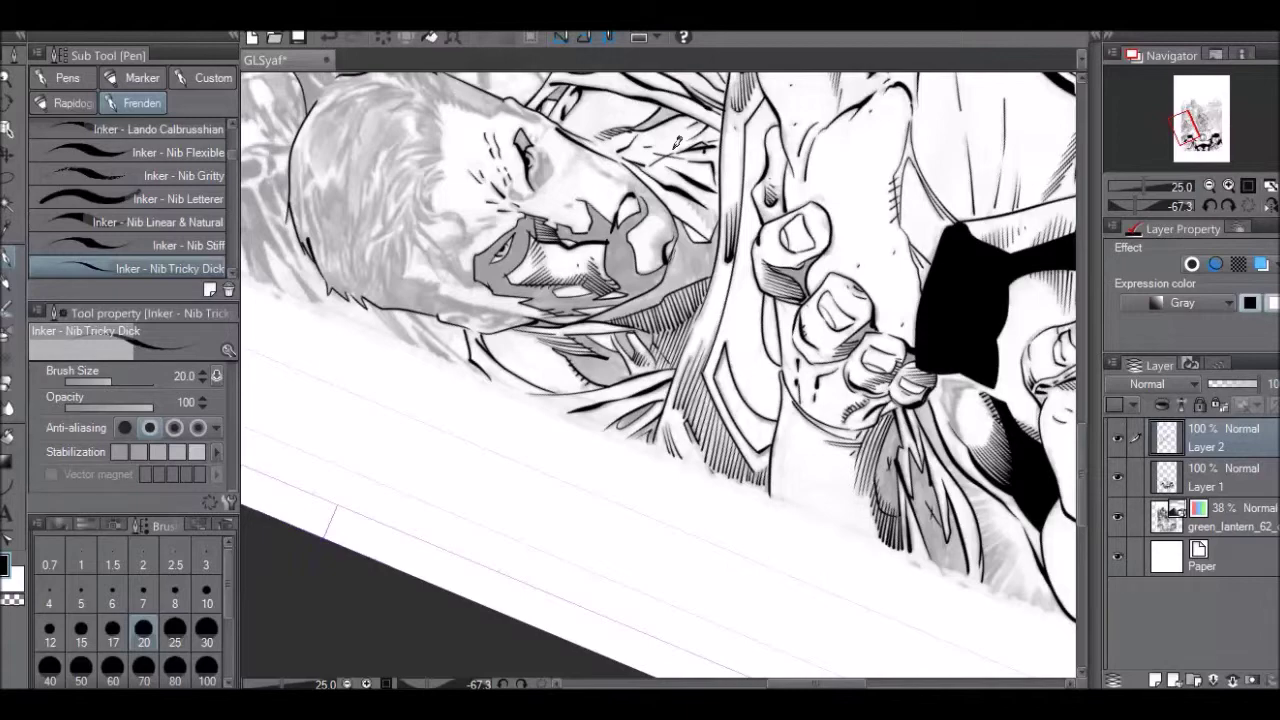
{"action": "key", "text": "r"}
{"action": "mouse_move", "coordinate": [686, 118]}
{"action": "left_mouse_down"}
{"action": "mouse_move", "coordinate": [865, 232]}
{"action": "mouse_move", "coordinate": [810, 344]}
{"action": "mouse_move", "coordinate": [772, 357]}
{"action": "left_mouse_up"}
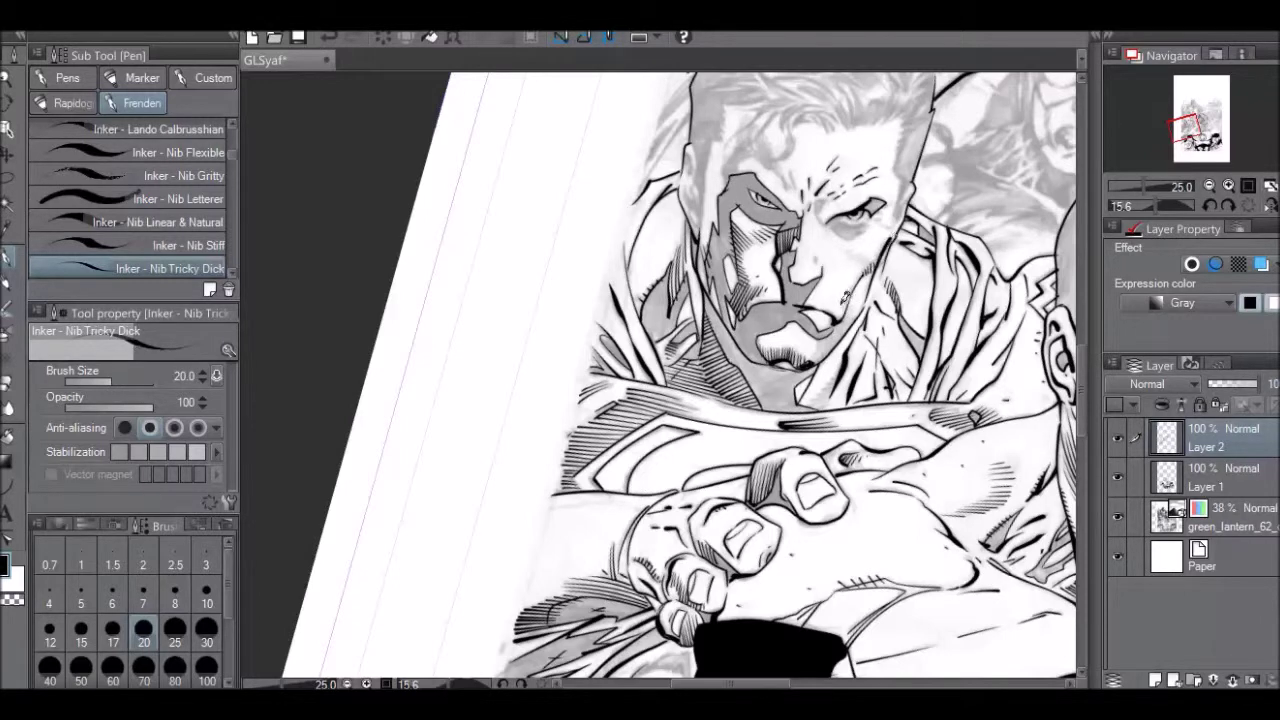
Hatch the lit side of Superman's face along the cheek and jaw, undoing the unwanted strokes.
{"action": "key", "text": "r"}
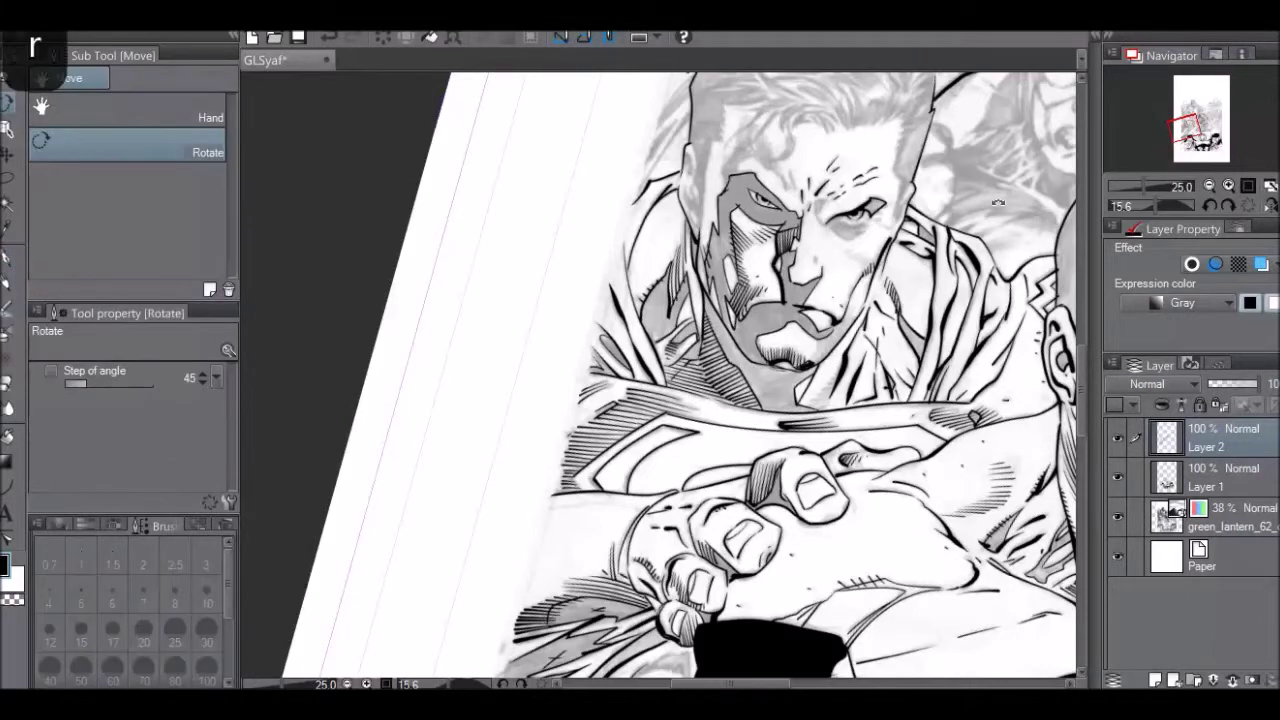
{"action": "left_click_drag", "start_coordinate": [1034, 222], "coordinate": [630, 145]}
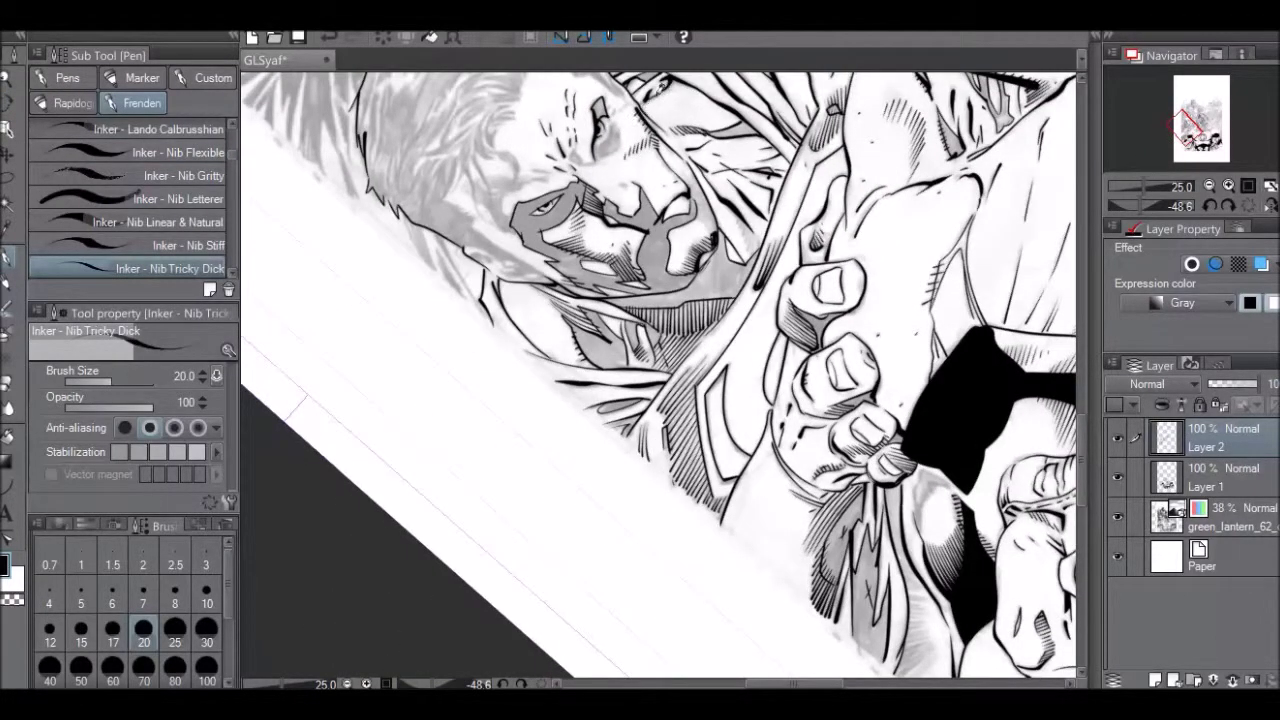
{"action": "key", "text": "r"}
{"action": "left_click_drag", "start_coordinate": [808, 157], "coordinate": [792, 262]}
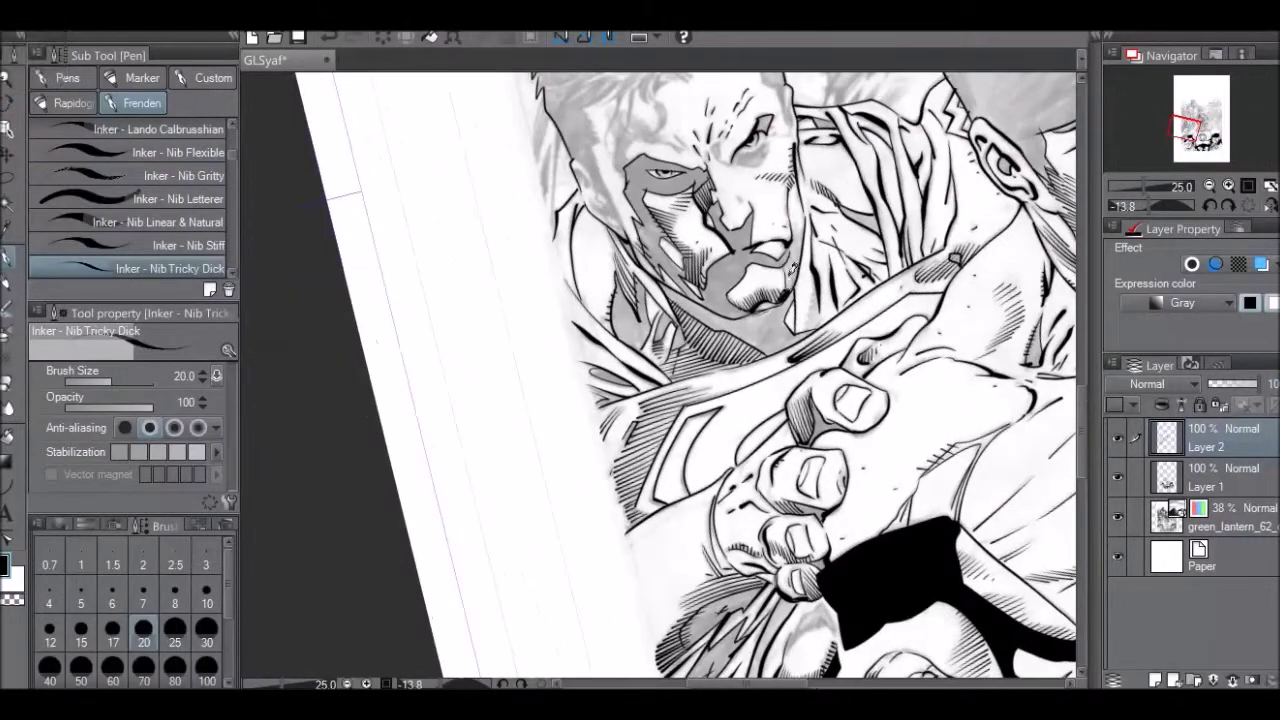
{"action": "key", "text": "ctrl+z"}
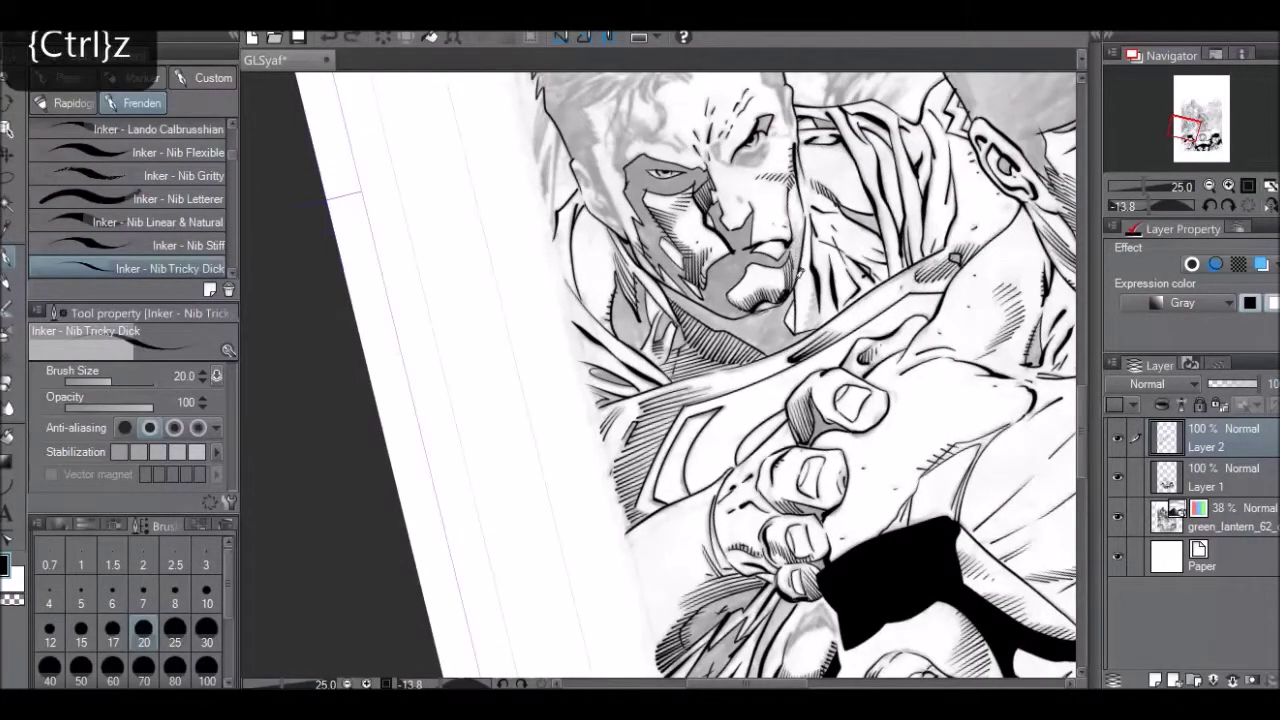
{"action": "key", "text": "ctrl+z"}
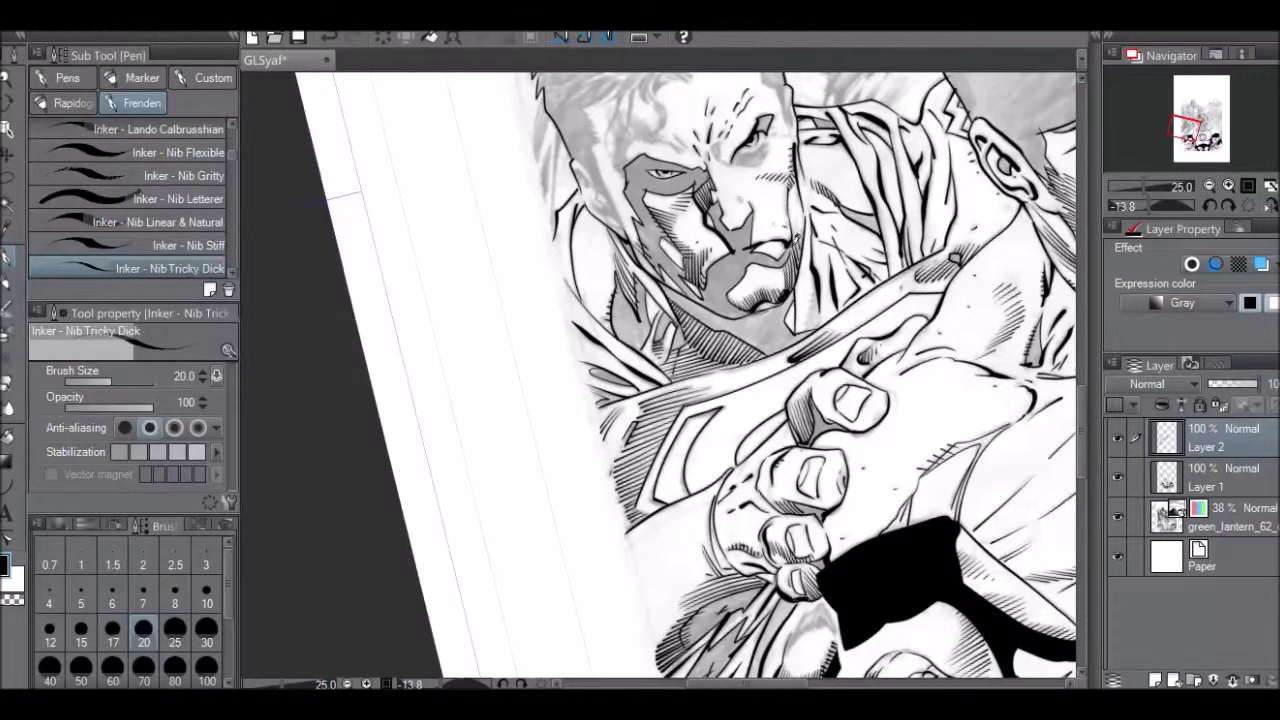
{"action": "key", "text": "ctrl+z"}
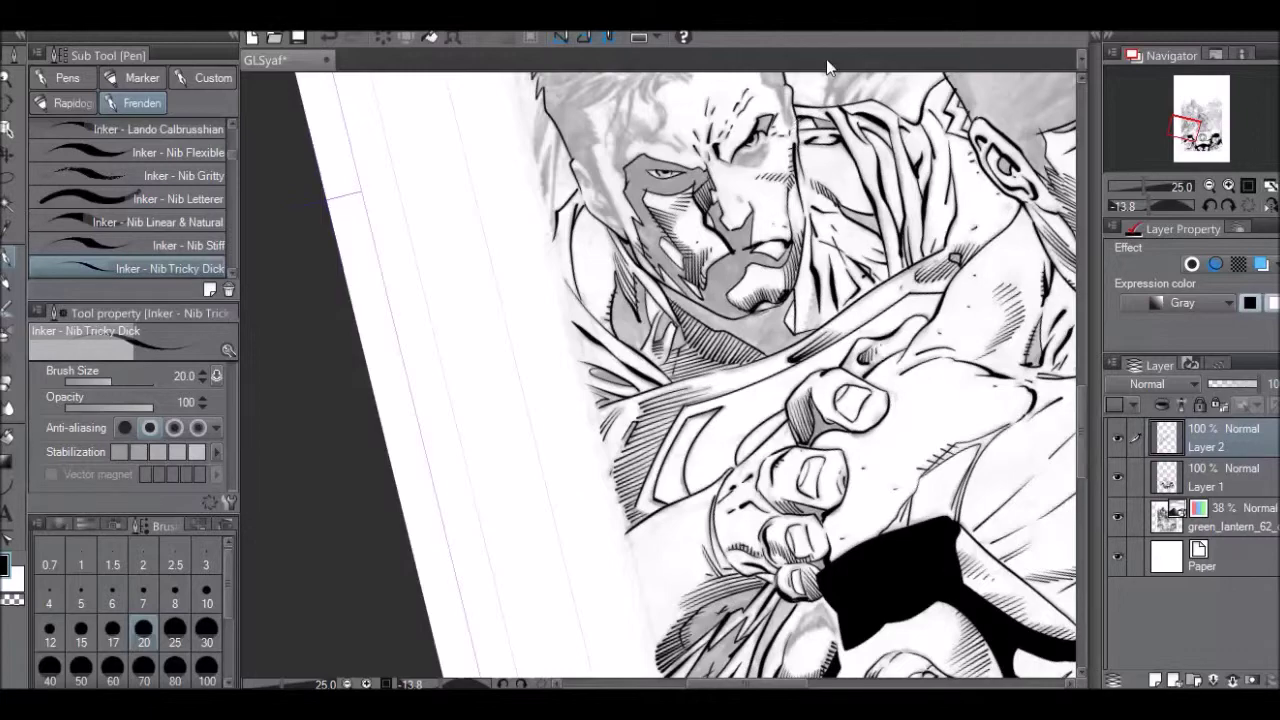
Ink the heavy shadow beneath Superman's lit-side eye.
{"action": "key", "text": "r"}
{"action": "left_click_drag", "start_coordinate": [965, 150], "coordinate": [549, 148]}
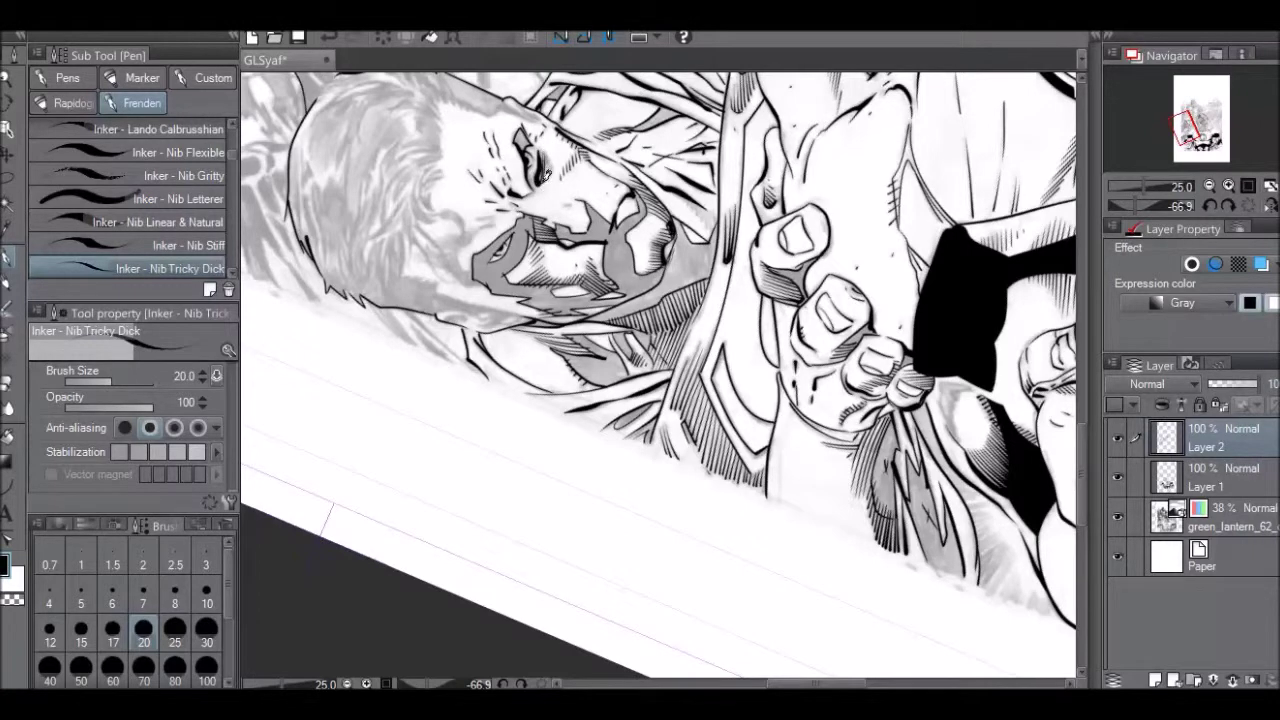
{"action": "key", "text": "ctrl+z"}
Ink the sideburn edge and ear on the lit side of Superman's head with short hair strokes.
{"action": "scroll", "coordinate": [1084, 428], "scroll_direction": "up", "scroll_amount": 3}
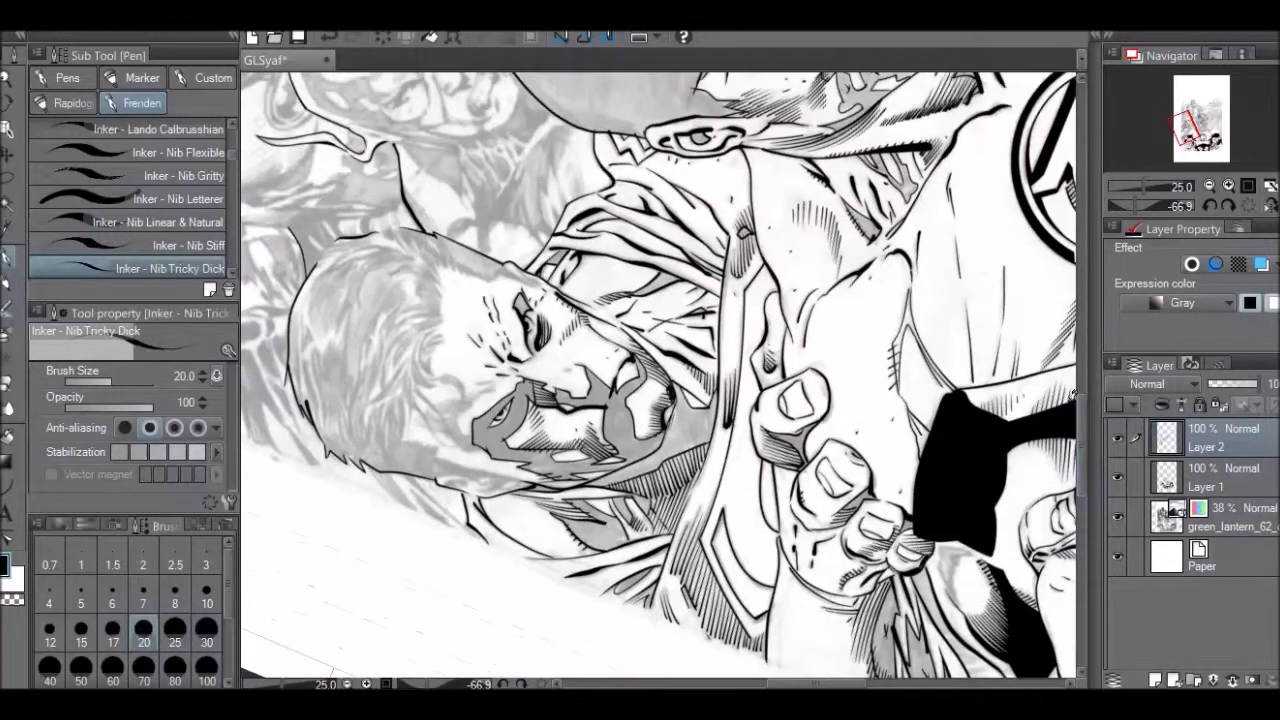
{"action": "key", "text": "r"}
{"action": "left_click_drag", "start_coordinate": [644, 157], "coordinate": [860, 290]}
{"action": "mouse_move", "coordinate": [731, 201]}
{"action": "left_mouse_down"}
{"action": "mouse_move", "coordinate": [723, 240]}
{"action": "mouse_move", "coordinate": [722, 168]}
{"action": "mouse_move", "coordinate": [746, 131]}
{"action": "left_mouse_up"}
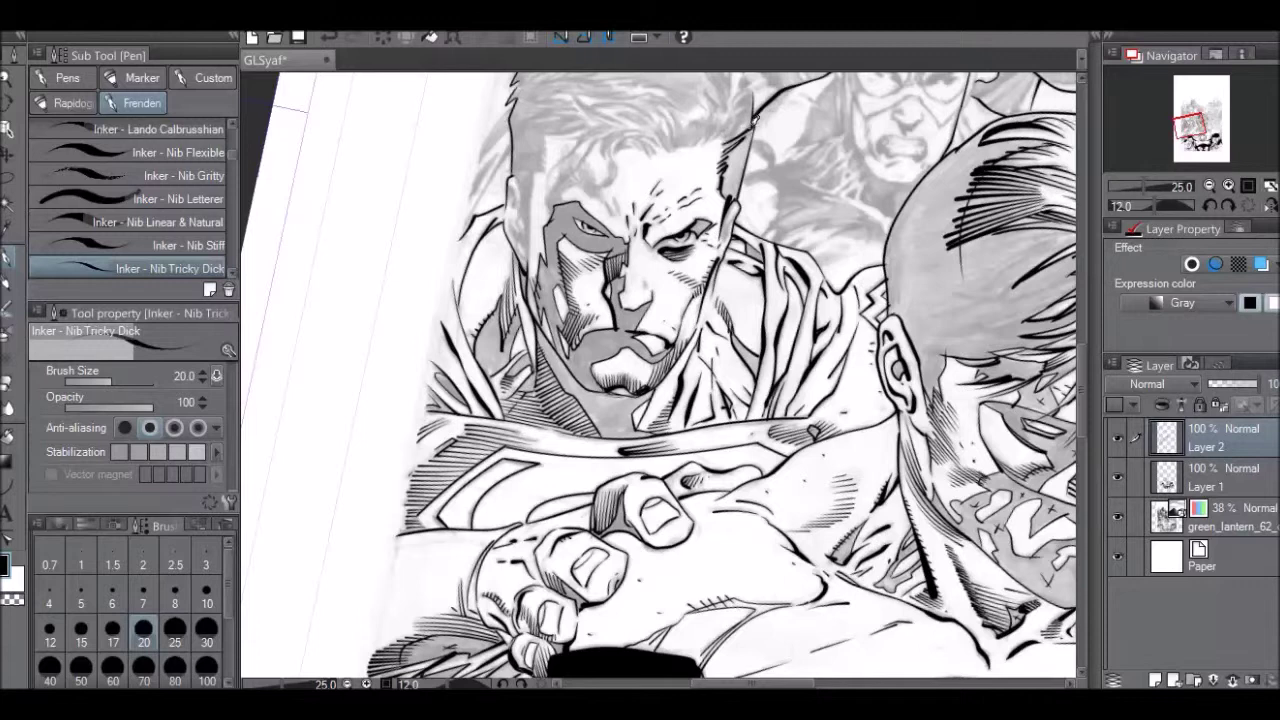
{"action": "key", "text": "r"}
{"action": "left_click_drag", "start_coordinate": [752, 200], "coordinate": [724, 244]}
Ink the jagged sideburn edge and the ear on the shaded side of Superman's head.
{"action": "mouse_move", "coordinate": [530, 255]}
{"action": "left_mouse_down"}
{"action": "mouse_move", "coordinate": [548, 122]}
{"action": "mouse_move", "coordinate": [546, 164]}
{"action": "left_mouse_up"}
{"action": "left_click_drag", "start_coordinate": [541, 165], "coordinate": [546, 149]}
{"action": "left_click_drag", "start_coordinate": [541, 151], "coordinate": [544, 135]}
{"action": "left_click_drag", "start_coordinate": [520, 204], "coordinate": [529, 260]}
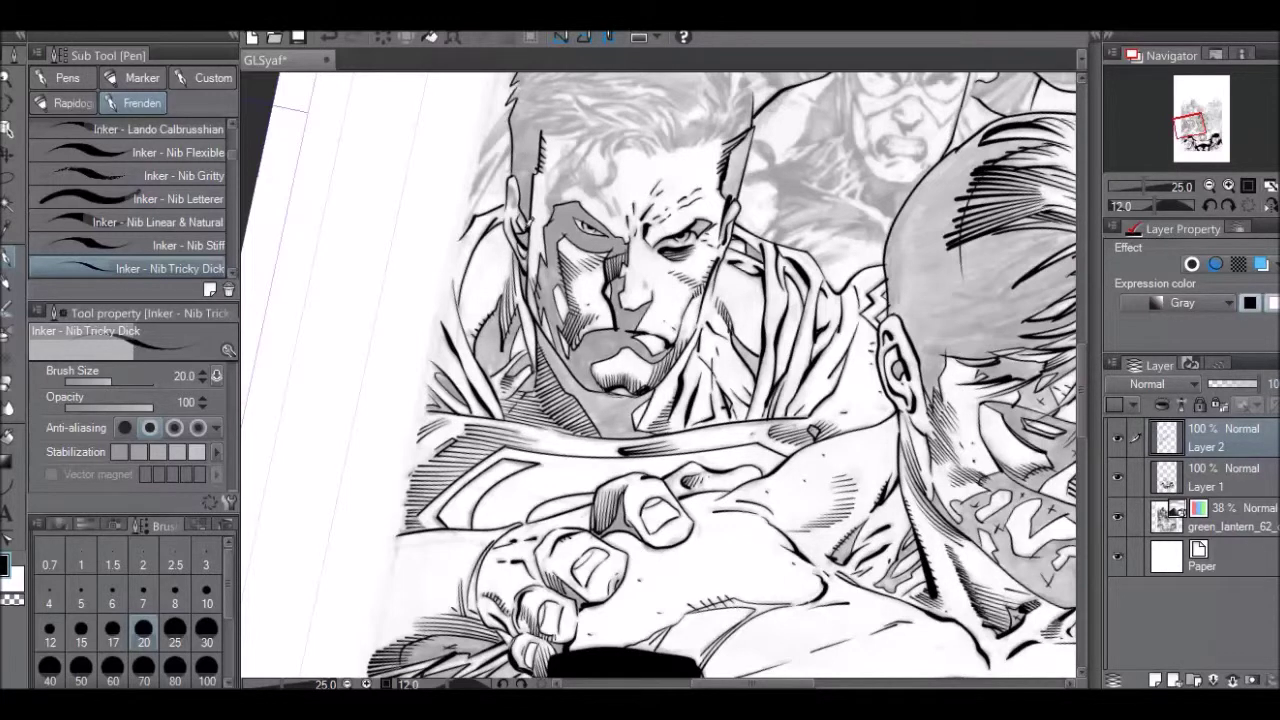
{"action": "left_click_drag", "start_coordinate": [521, 190], "coordinate": [517, 181]}
{"action": "left_click", "coordinate": [1120, 702]}
{"action": "left_click", "coordinate": [1169, 582]}
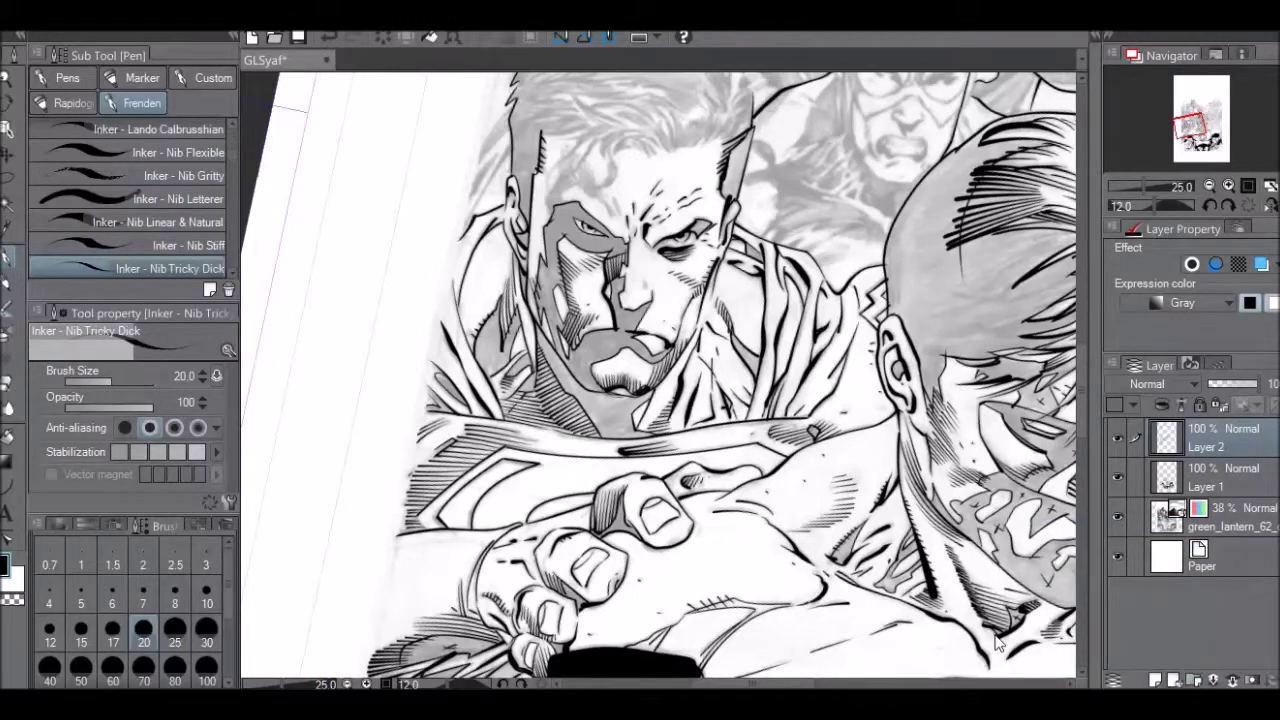
Ink the crown outline and first strands on the shaded side of Superman's hair, undoing the last stray stroke.
{"action": "scroll", "coordinate": [1080, 398], "scroll_direction": "up", "scroll_amount": 3}
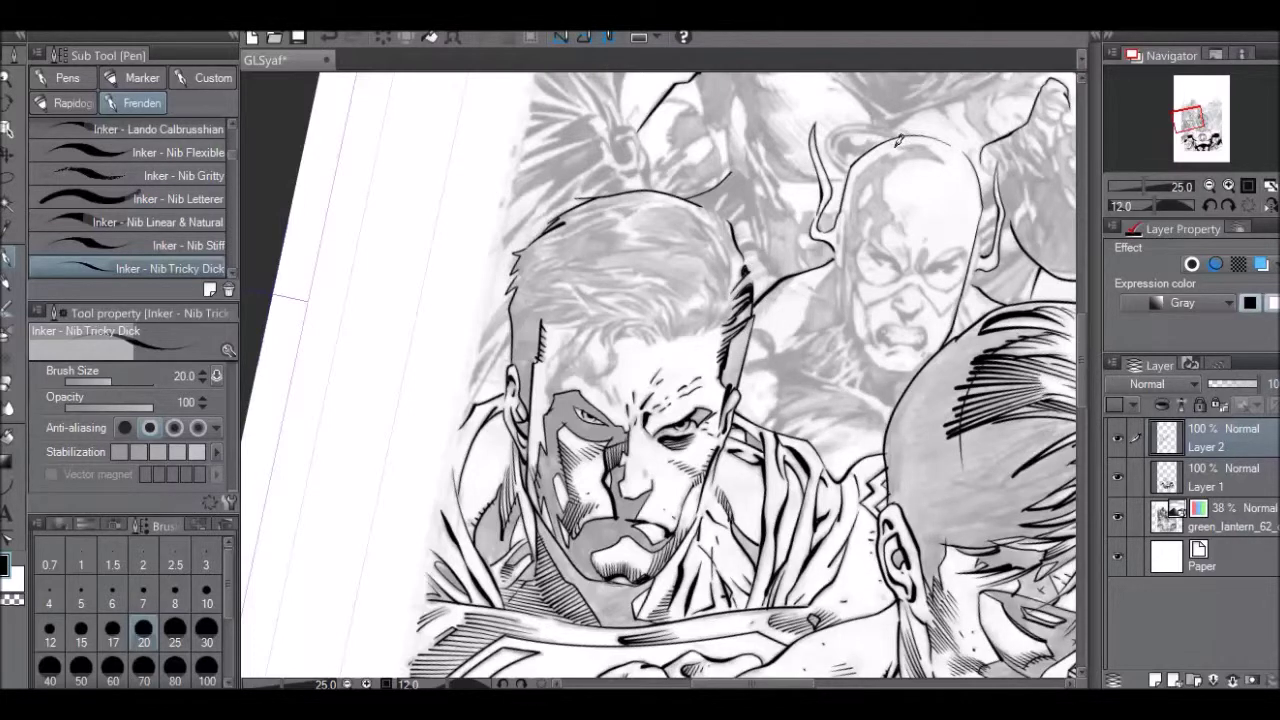
{"action": "key", "text": "r"}
{"action": "left_click_drag", "start_coordinate": [912, 170], "coordinate": [560, 120]}
{"action": "left_click_drag", "start_coordinate": [490, 310], "coordinate": [489, 398]}
{"action": "mouse_move", "coordinate": [503, 332]}
{"action": "left_mouse_down"}
{"action": "mouse_move", "coordinate": [498, 345]}
{"action": "mouse_move", "coordinate": [520, 289]}
{"action": "left_mouse_up"}
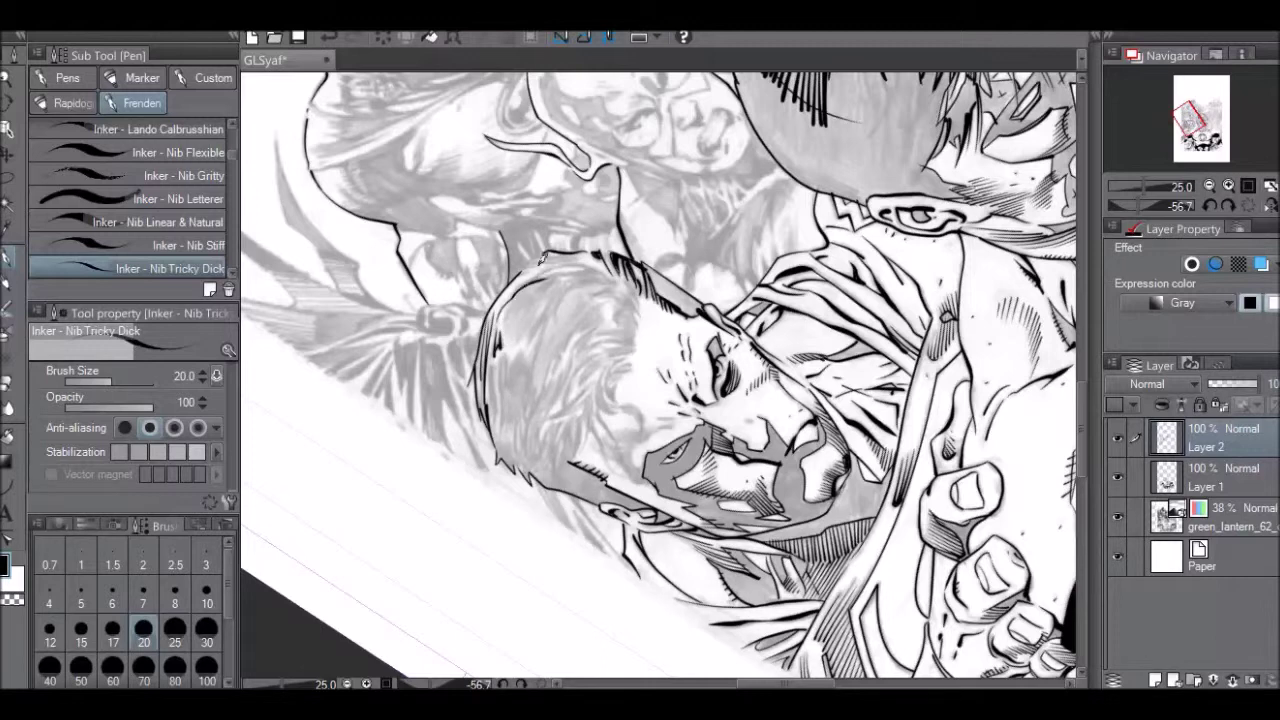
{"action": "key", "text": "ctrl+z"}
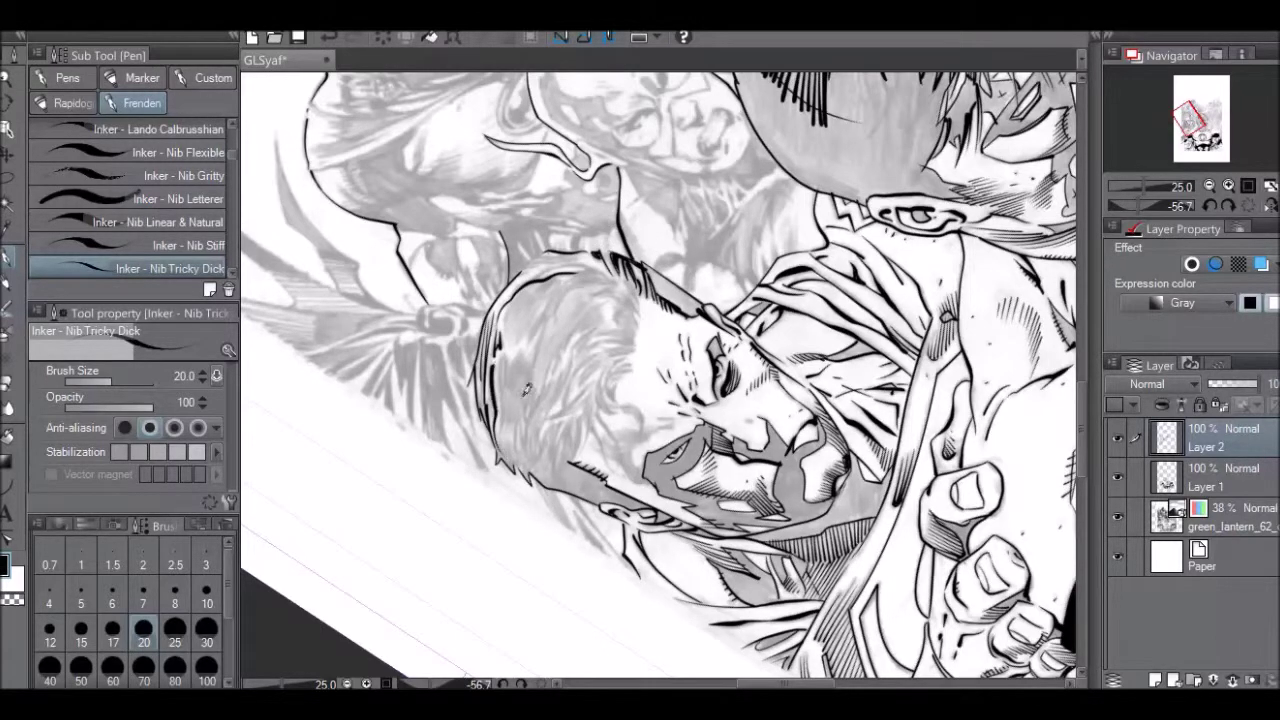
Outline the dark shadow patch inside the hair on the shaded side of Superman's crown.
{"action": "mouse_move", "coordinate": [500, 408]}
{"action": "left_mouse_down"}
{"action": "mouse_move", "coordinate": [508, 446]}
{"action": "mouse_move", "coordinate": [533, 369]}
{"action": "left_mouse_up"}
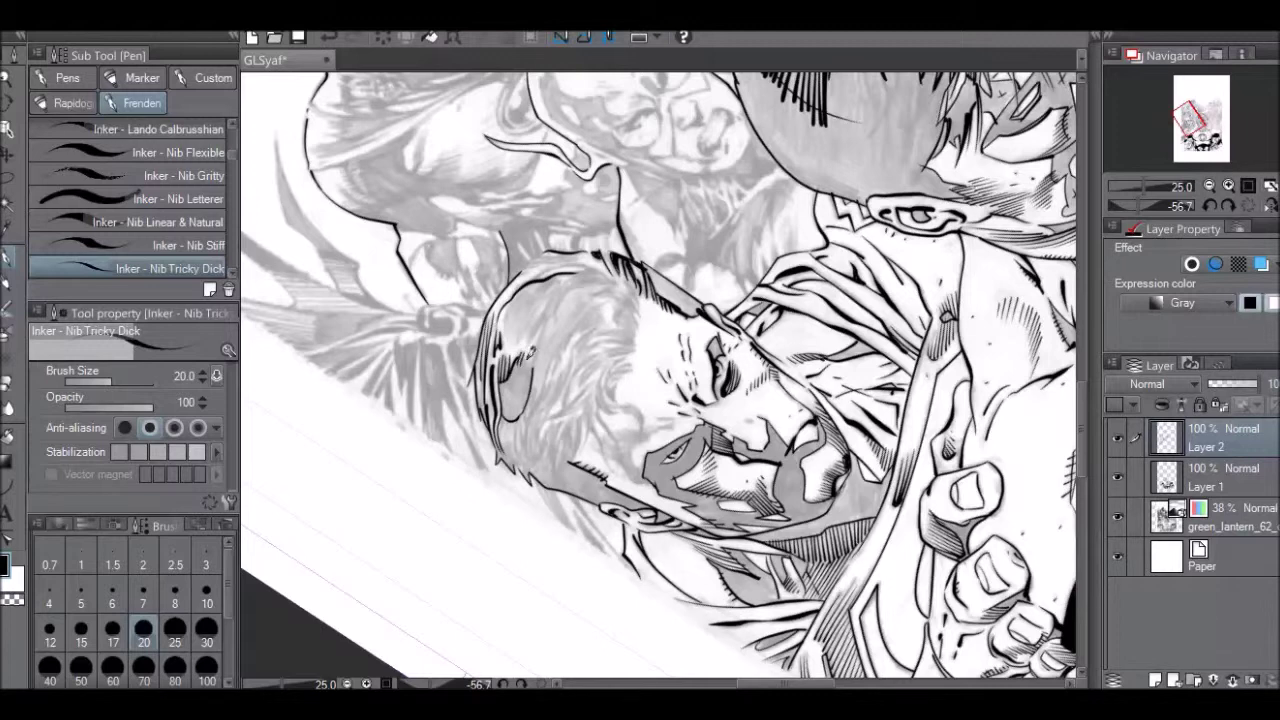
{"action": "mouse_move", "coordinate": [532, 376]}
{"action": "left_mouse_down"}
{"action": "mouse_move", "coordinate": [526, 355]}
{"action": "mouse_move", "coordinate": [515, 405]}
{"action": "left_mouse_up"}
{"action": "left_click_drag", "start_coordinate": [511, 396], "coordinate": [520, 394]}
Ink short tapered hair strokes around the edge of the shadow patch on Superman's crown.
{"action": "key", "text": "r"}
{"action": "mouse_move", "coordinate": [584, 348]}
{"action": "left_mouse_down"}
{"action": "mouse_move", "coordinate": [498, 350]}
{"action": "mouse_move", "coordinate": [491, 385]}
{"action": "left_mouse_up"}
{"action": "left_click_drag", "start_coordinate": [520, 338], "coordinate": [494, 388]}
{"action": "mouse_move", "coordinate": [526, 346]}
{"action": "left_mouse_down"}
{"action": "mouse_move", "coordinate": [500, 388]}
{"action": "mouse_move", "coordinate": [506, 374]}
{"action": "left_mouse_up"}
{"action": "left_click_drag", "start_coordinate": [518, 362], "coordinate": [498, 388]}
{"action": "left_click_drag", "start_coordinate": [530, 336], "coordinate": [494, 386]}
{"action": "left_click_drag", "start_coordinate": [530, 336], "coordinate": [510, 366]}
{"action": "left_click_drag", "start_coordinate": [526, 344], "coordinate": [498, 390]}
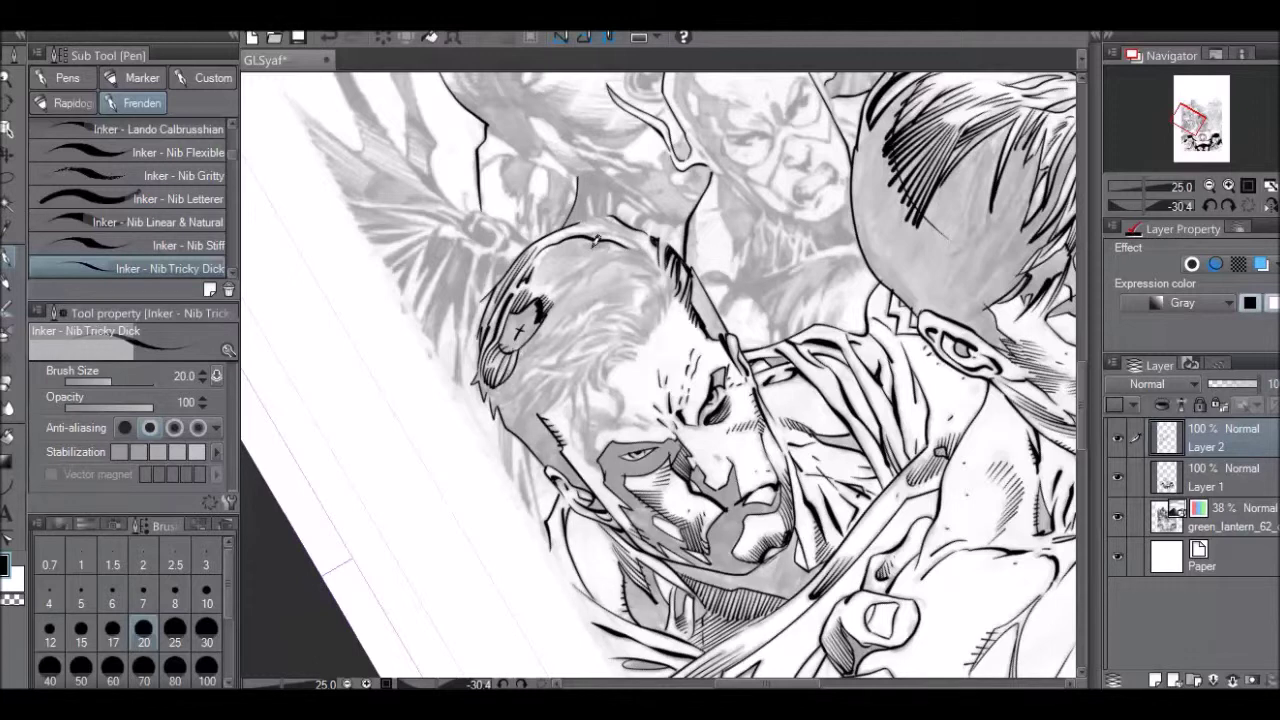
Ink the curl falling over Superman's forehead and the hairline beside it, undoing the unwanted stroke.
{"action": "left_click_drag", "start_coordinate": [589, 451], "coordinate": [574, 390]}
{"action": "mouse_move", "coordinate": [588, 434]}
{"action": "left_mouse_down"}
{"action": "mouse_move", "coordinate": [583, 394]}
{"action": "mouse_move", "coordinate": [609, 348]}
{"action": "left_mouse_up"}
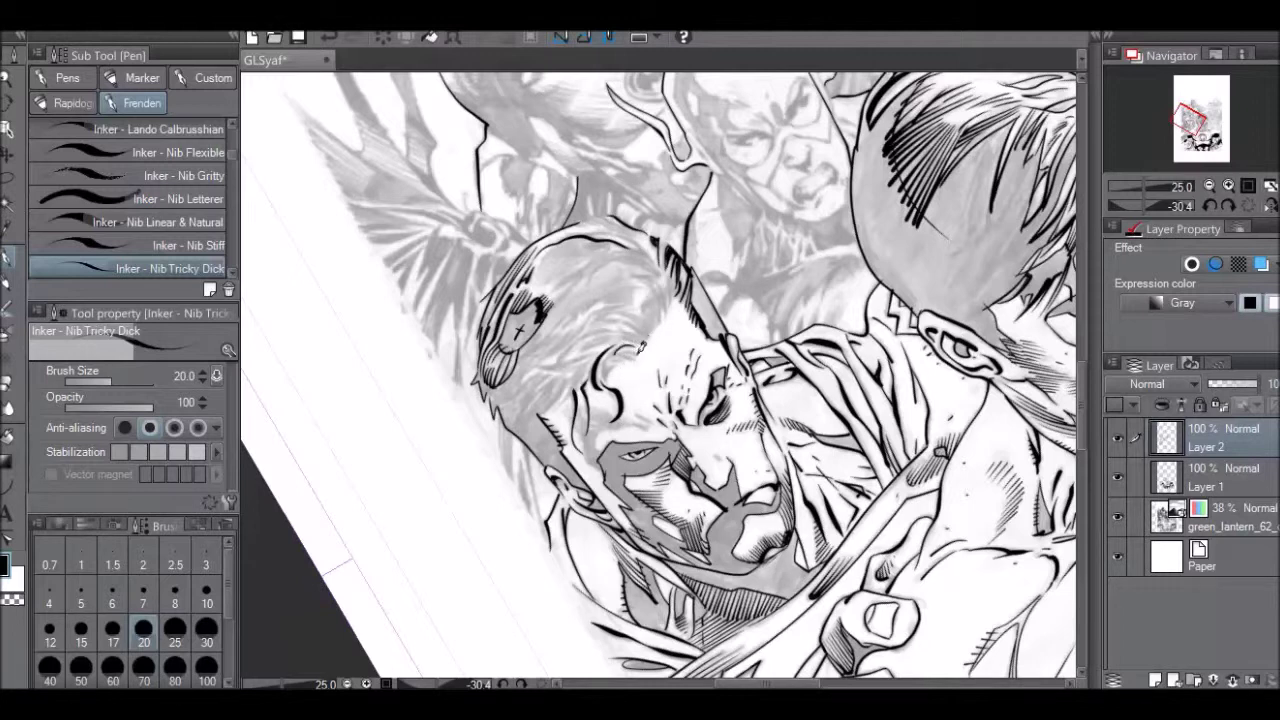
{"action": "left_click_drag", "start_coordinate": [616, 355], "coordinate": [604, 381]}
{"action": "key", "text": "ctrl+z"}
Ink longer strands between the crown shadow patch and the forehead curl, undoing the last one.
{"action": "key", "text": "r"}
{"action": "left_click_drag", "start_coordinate": [808, 190], "coordinate": [672, 140]}
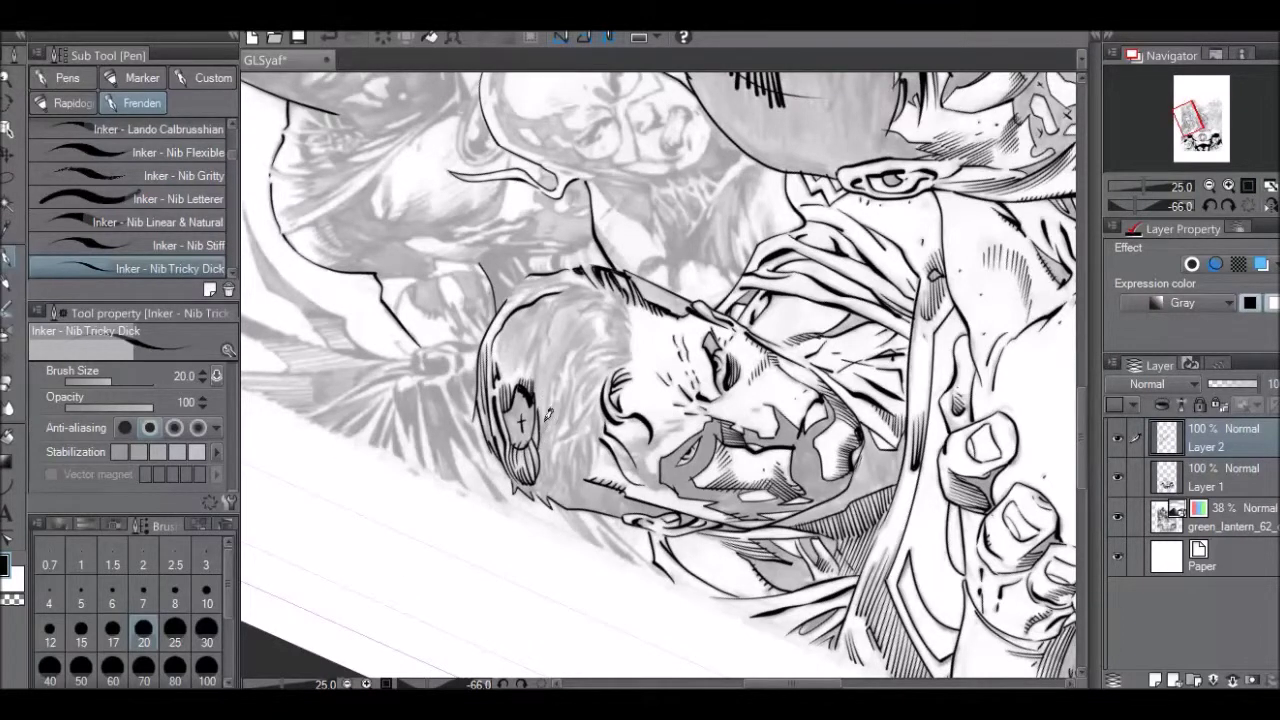
{"action": "left_click_drag", "start_coordinate": [539, 443], "coordinate": [538, 402]}
{"action": "left_click_drag", "start_coordinate": [556, 397], "coordinate": [543, 436]}
{"action": "left_click_drag", "start_coordinate": [571, 368], "coordinate": [556, 476]}
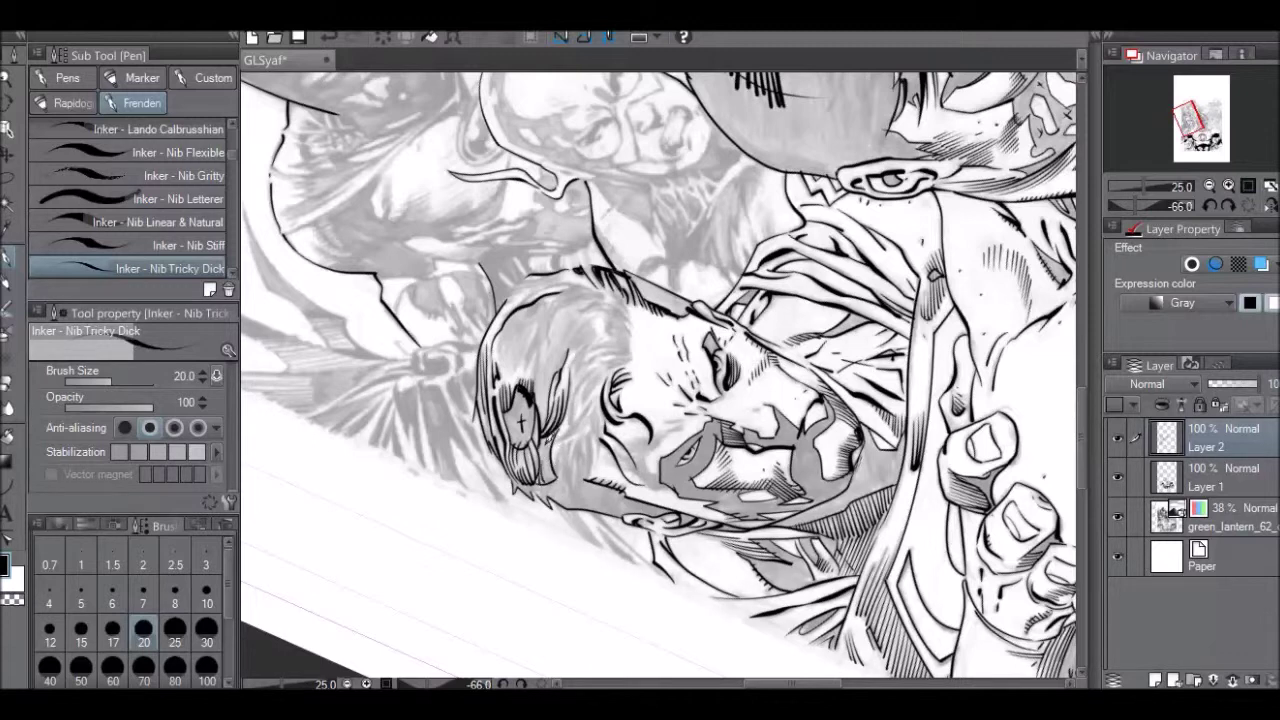
{"action": "key", "text": "ctrl+z"}
Outline the lock along the top of Superman's head and fill it with fine flowing strands.
{"action": "key", "text": "r"}
{"action": "left_click_drag", "start_coordinate": [598, 234], "coordinate": [555, 261]}
{"action": "mouse_move", "coordinate": [498, 393]}
{"action": "left_mouse_down"}
{"action": "mouse_move", "coordinate": [529, 341]}
{"action": "mouse_move", "coordinate": [496, 382]}
{"action": "mouse_move", "coordinate": [540, 334]}
{"action": "left_mouse_up"}
{"action": "key", "text": "r"}
{"action": "left_click_drag", "start_coordinate": [548, 285], "coordinate": [520, 295]}
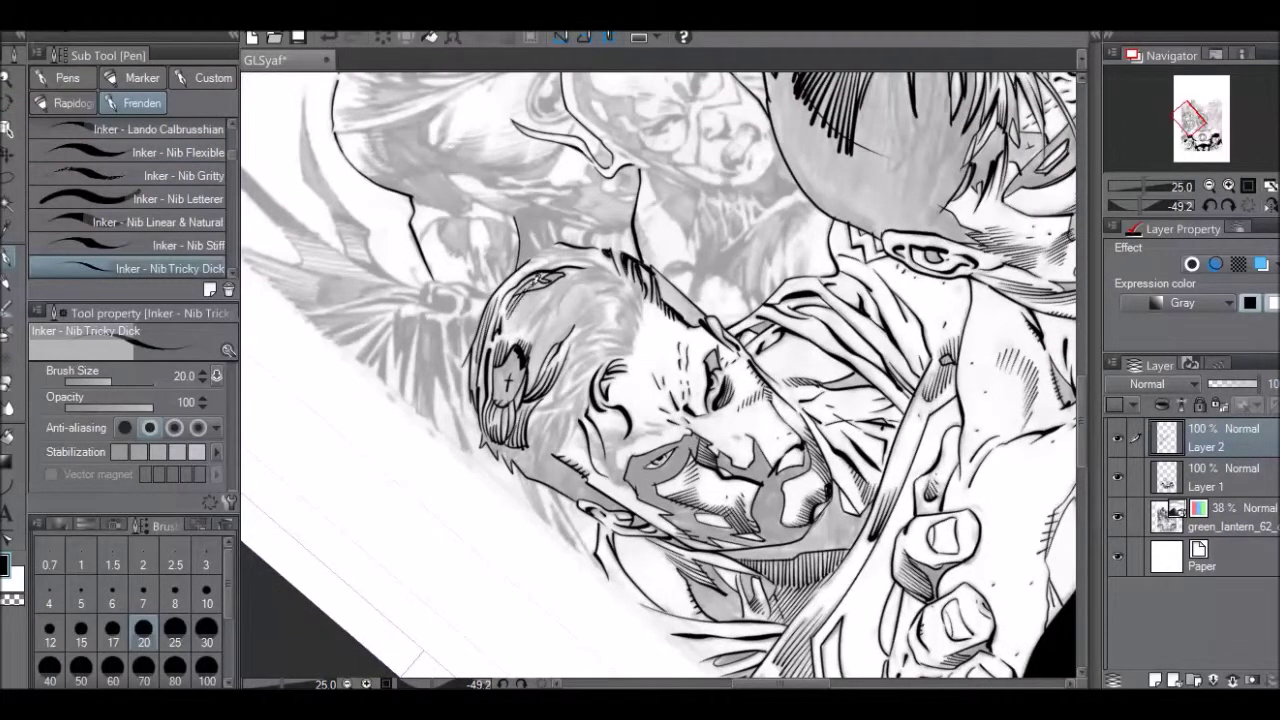
{"action": "mouse_move", "coordinate": [524, 324]}
{"action": "left_mouse_down"}
{"action": "mouse_move", "coordinate": [584, 262]}
{"action": "mouse_move", "coordinate": [531, 329]}
{"action": "mouse_move", "coordinate": [557, 318]}
{"action": "mouse_move", "coordinate": [541, 337]}
{"action": "mouse_move", "coordinate": [560, 294]}
{"action": "mouse_move", "coordinate": [608, 254]}
{"action": "mouse_move", "coordinate": [560, 292]}
{"action": "mouse_move", "coordinate": [604, 264]}
{"action": "left_mouse_up"}
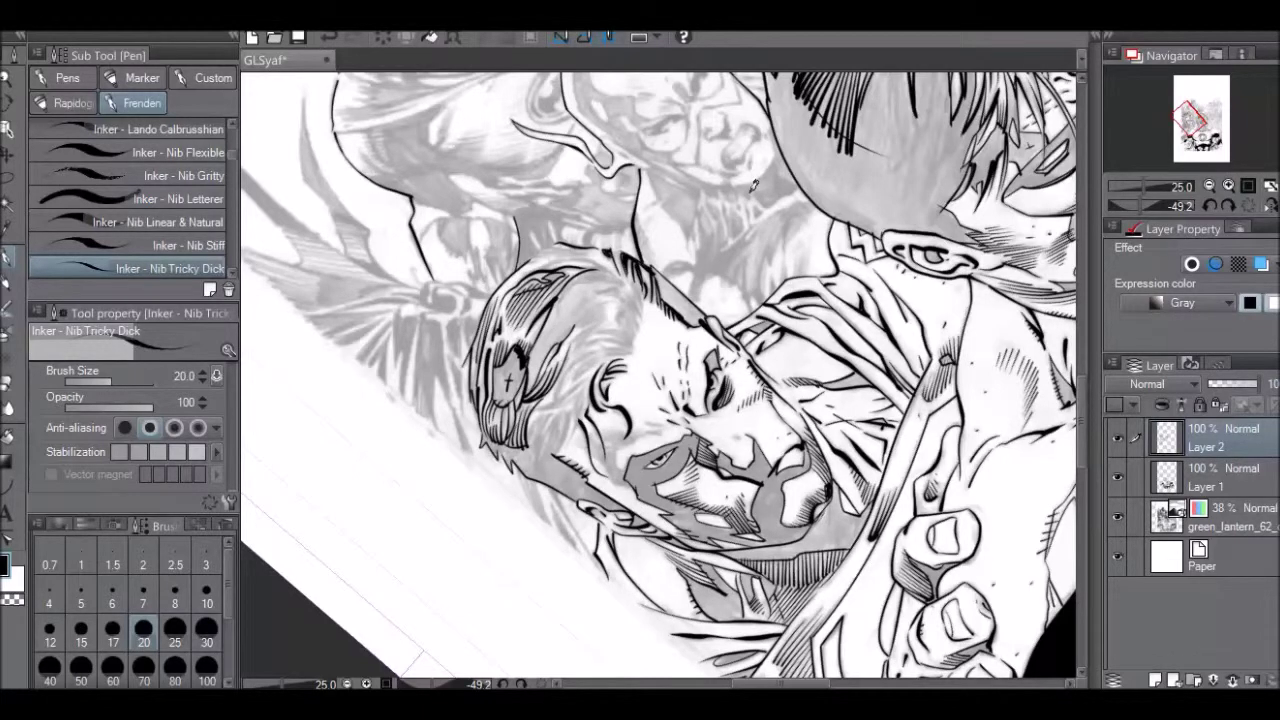
Ink the strands above the shaded sideburn and the hatched locks behind the forehead curl, undoing stray strokes.
{"action": "scroll", "coordinate": [1087, 393], "scroll_direction": "down", "scroll_amount": 3}
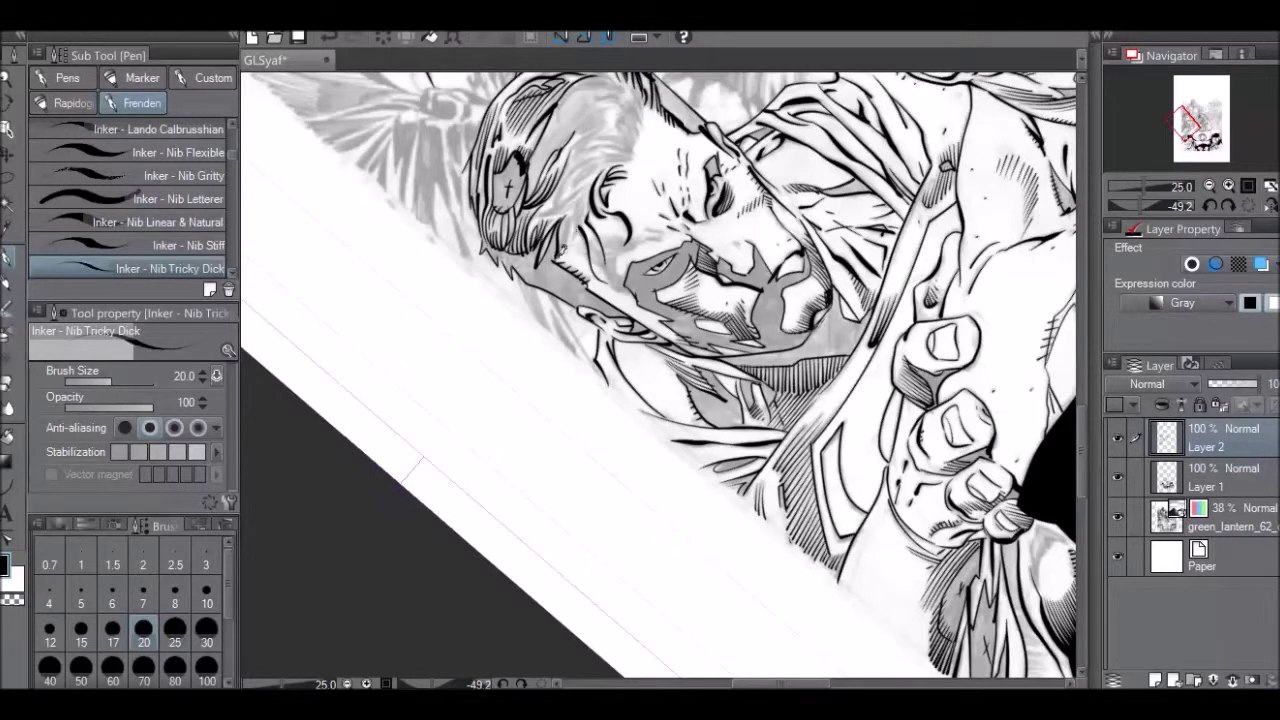
{"action": "key", "text": "ctrl+z"}
{"action": "key", "text": "r"}
{"action": "left_click_drag", "start_coordinate": [793, 110], "coordinate": [580, 128]}
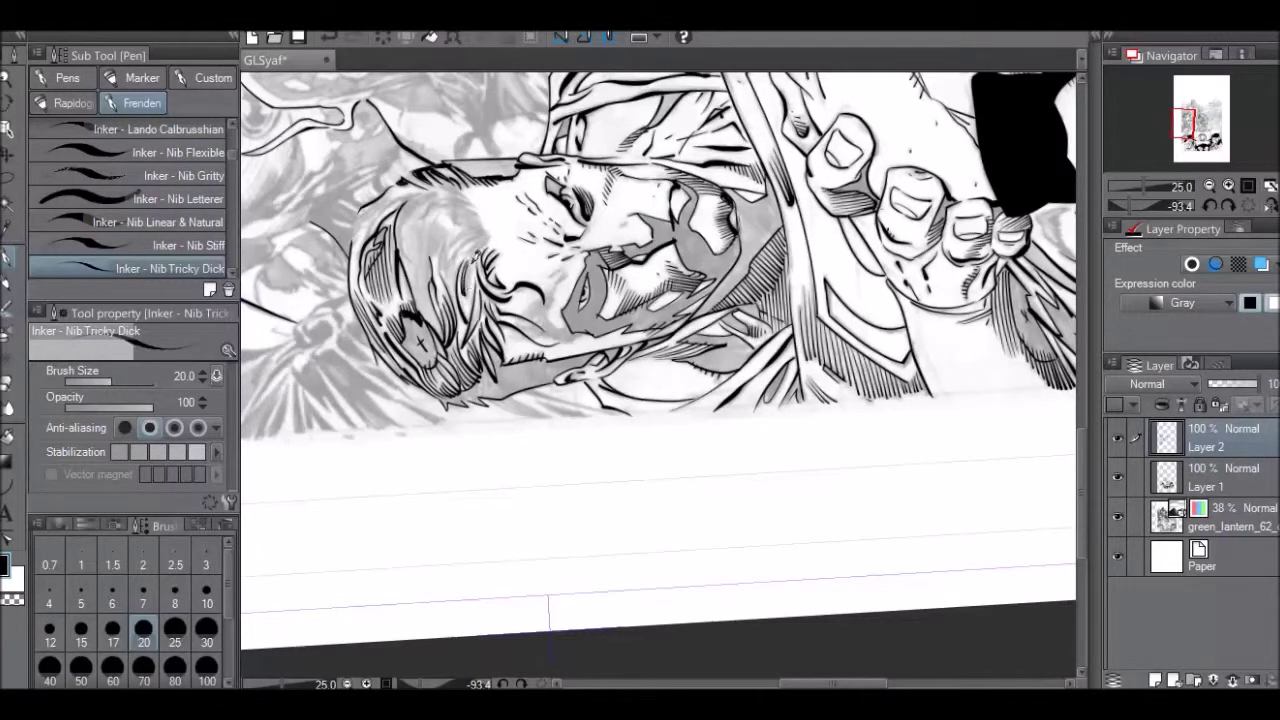
{"action": "mouse_move", "coordinate": [442, 214]}
{"action": "left_mouse_down"}
{"action": "mouse_move", "coordinate": [430, 254]}
{"action": "mouse_move", "coordinate": [440, 250]}
{"action": "left_mouse_up"}
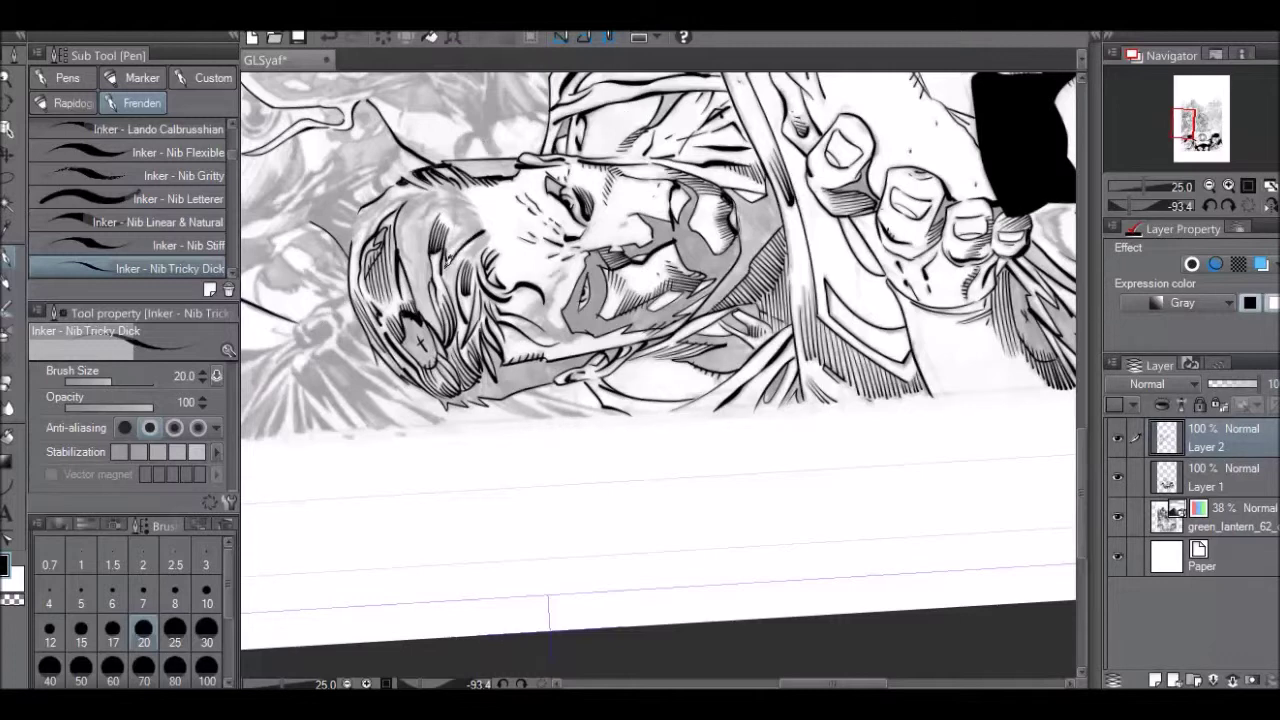
{"action": "key", "text": "ctrl+z"}
{"action": "left_click_drag", "start_coordinate": [447, 261], "coordinate": [449, 283]}
{"action": "key", "text": "ctrl+z"}
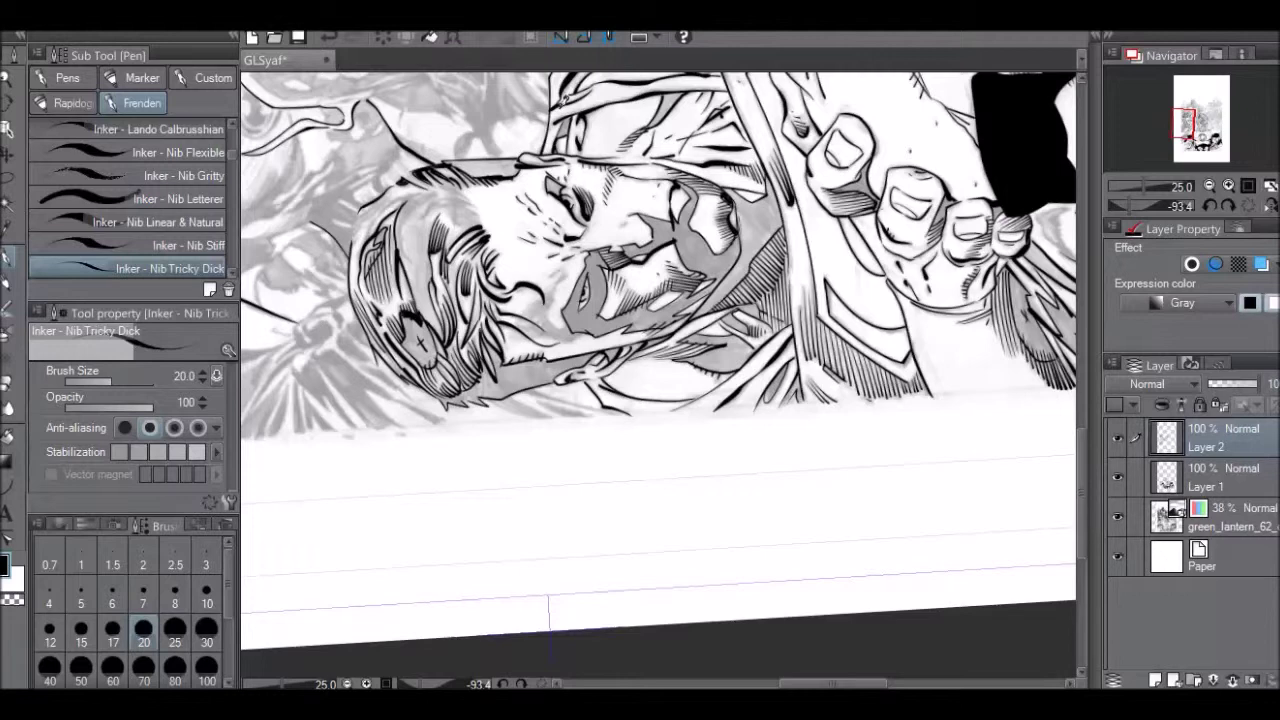
Ink long sweeping strands through the middle of Superman's hair, from the front hairline to the crown shadow.
{"action": "mouse_move", "coordinate": [458, 198]}
{"action": "left_mouse_down"}
{"action": "mouse_move", "coordinate": [438, 246]}
{"action": "mouse_move", "coordinate": [401, 222]}
{"action": "mouse_move", "coordinate": [430, 194]}
{"action": "mouse_move", "coordinate": [407, 205]}
{"action": "left_mouse_up"}
{"action": "key", "text": "r"}
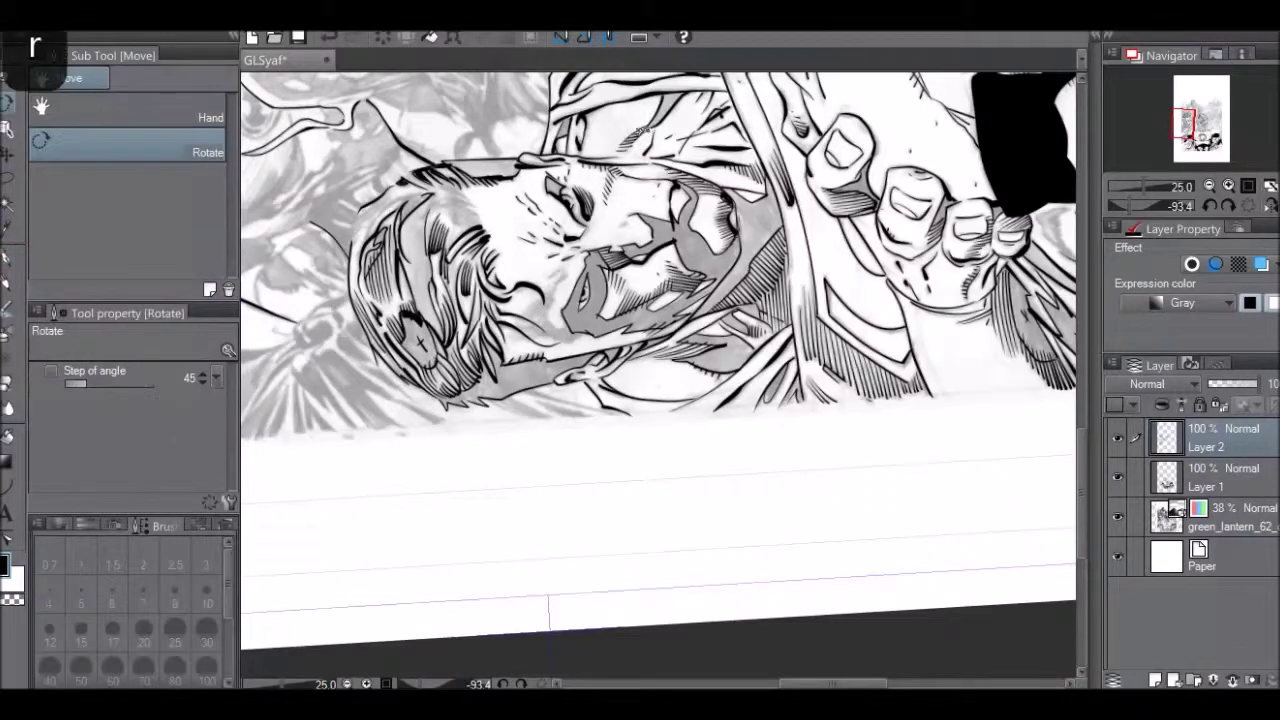
{"action": "left_click_drag", "start_coordinate": [641, 146], "coordinate": [546, 174]}
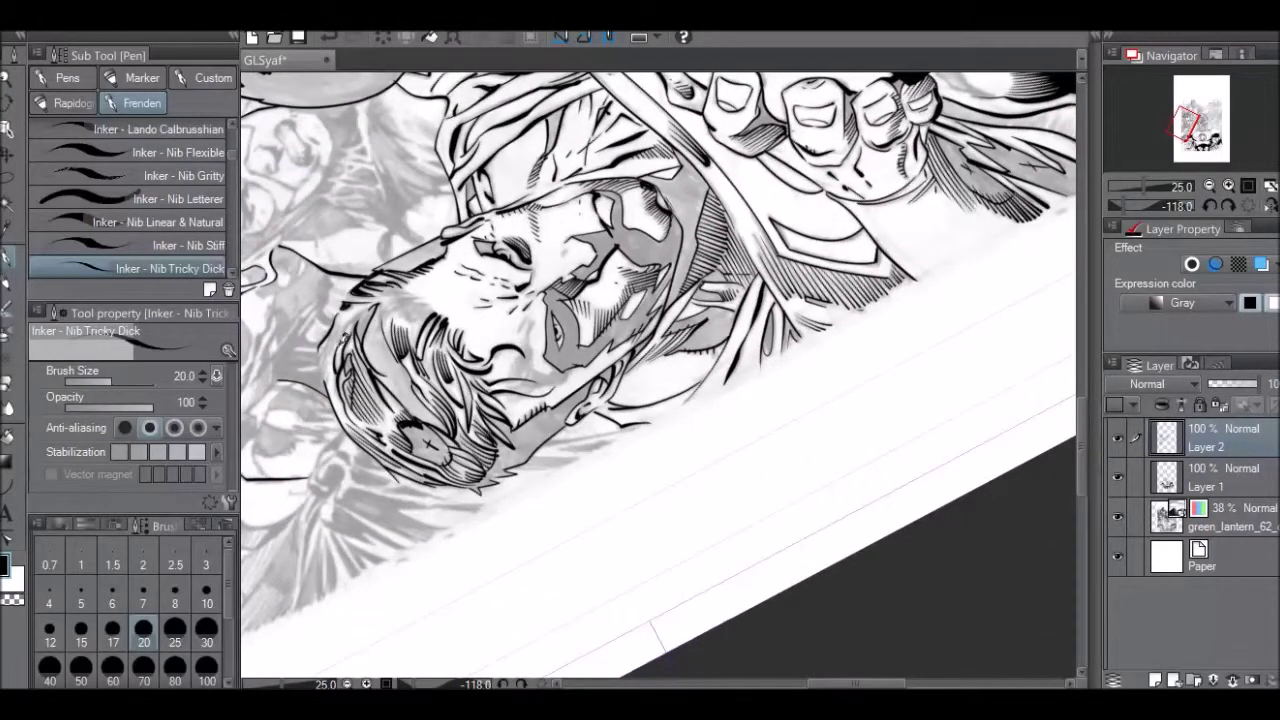
{"action": "key", "text": "r"}
{"action": "left_click_drag", "start_coordinate": [540, 200], "coordinate": [630, 167]}
{"action": "mouse_move", "coordinate": [412, 208]}
{"action": "left_mouse_down"}
{"action": "mouse_move", "coordinate": [408, 290]}
{"action": "mouse_move", "coordinate": [431, 310]}
{"action": "left_mouse_up"}
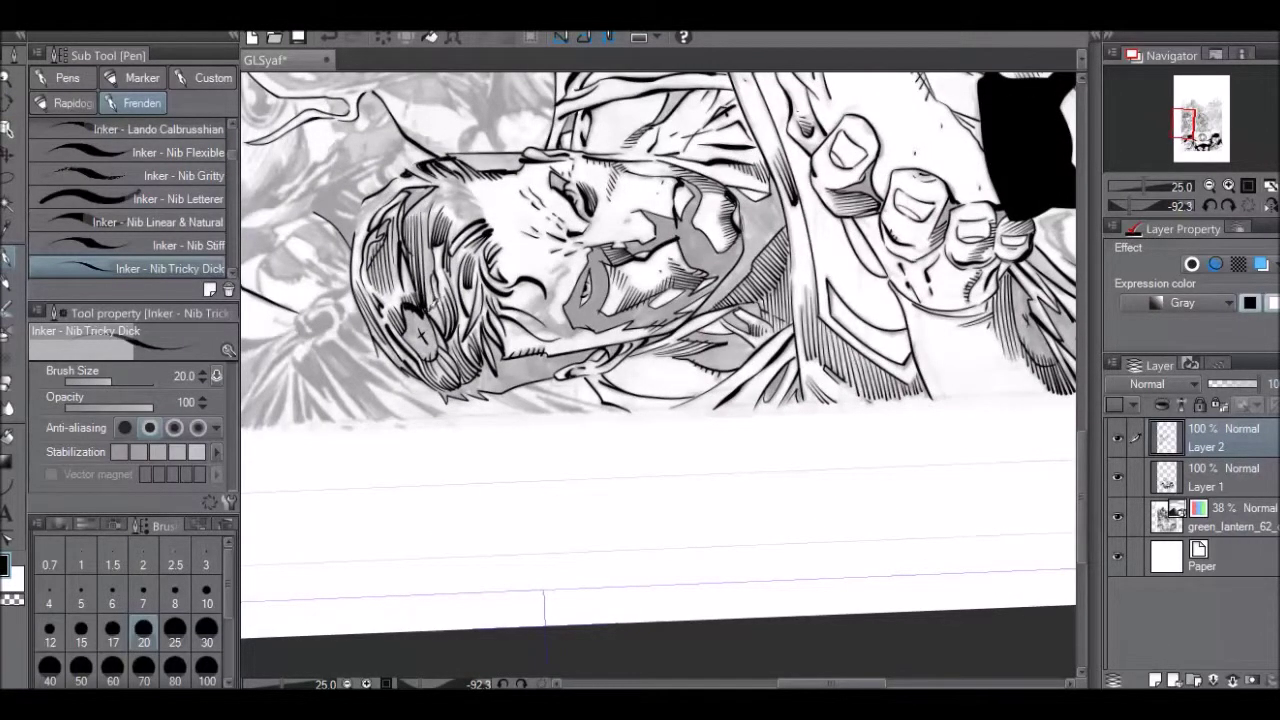
{"action": "left_click_drag", "start_coordinate": [426, 202], "coordinate": [441, 312]}
{"action": "left_click_drag", "start_coordinate": [430, 268], "coordinate": [446, 327]}
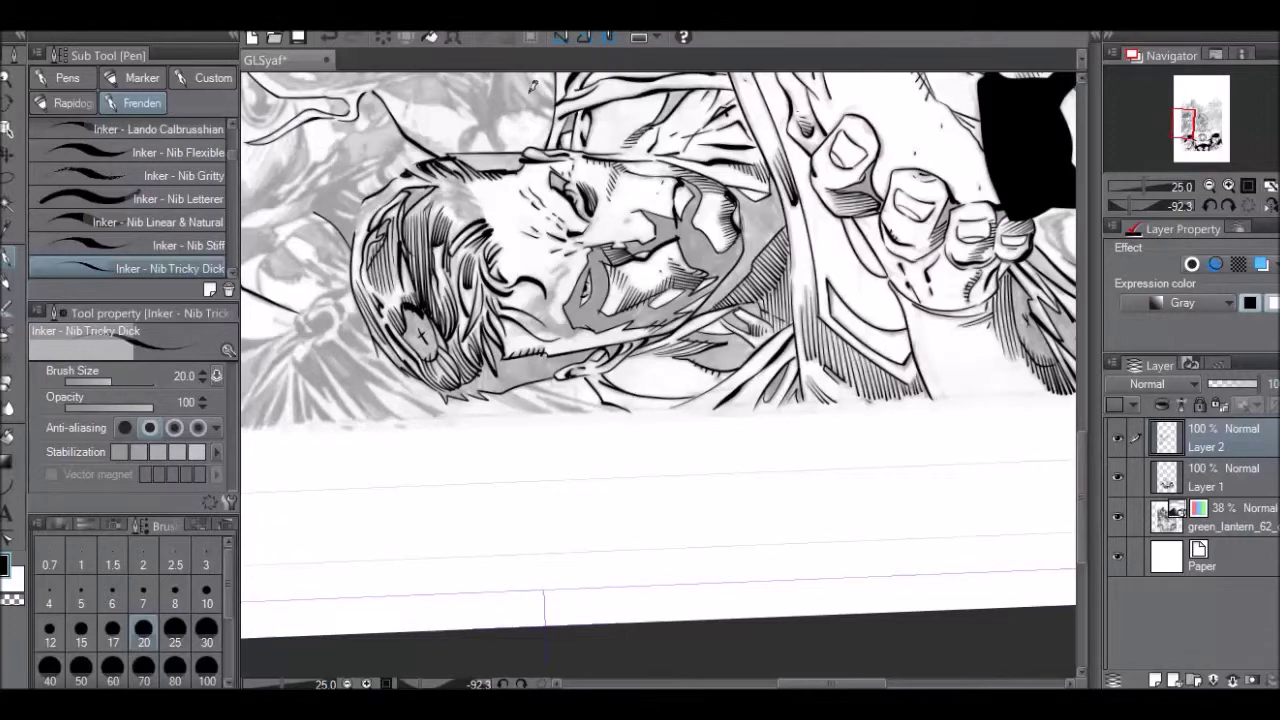
Ink the outer contour of Superman's hair with short strokes on the lit side of the crown.
{"action": "key", "text": "r"}
{"action": "left_click_drag", "start_coordinate": [616, 92], "coordinate": [473, 153]}
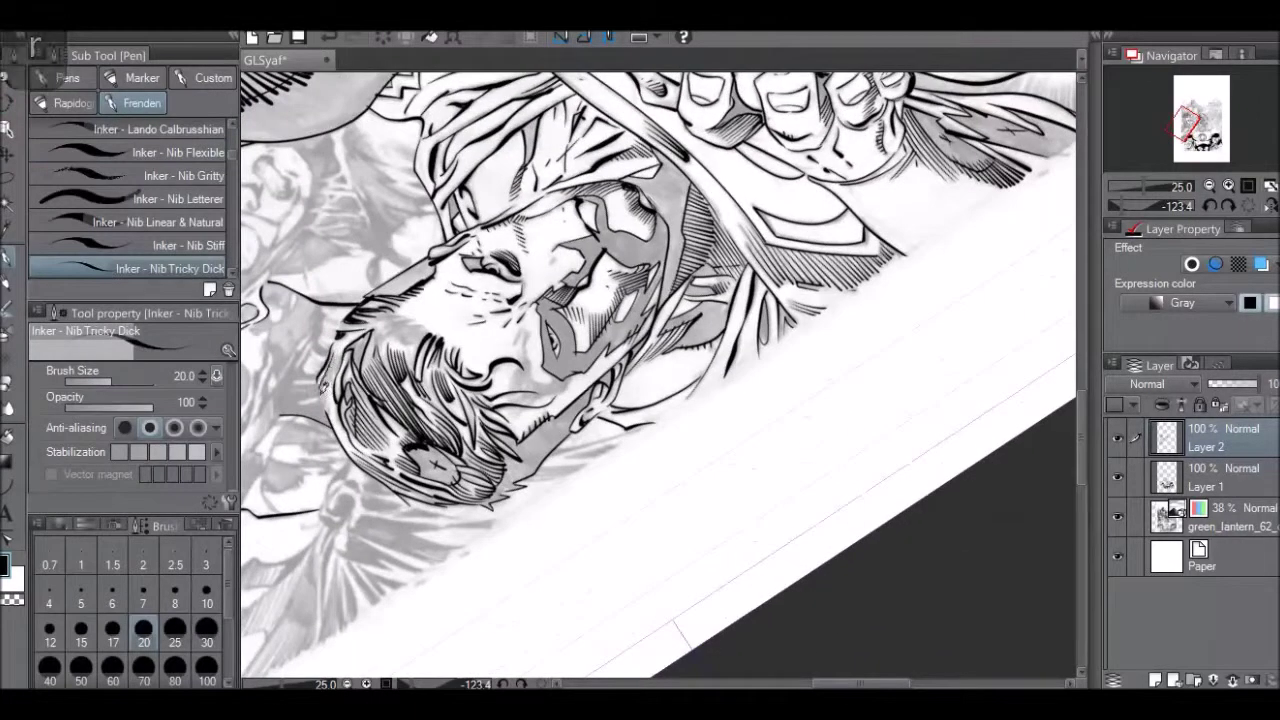
{"action": "left_click_drag", "start_coordinate": [338, 366], "coordinate": [330, 418]}
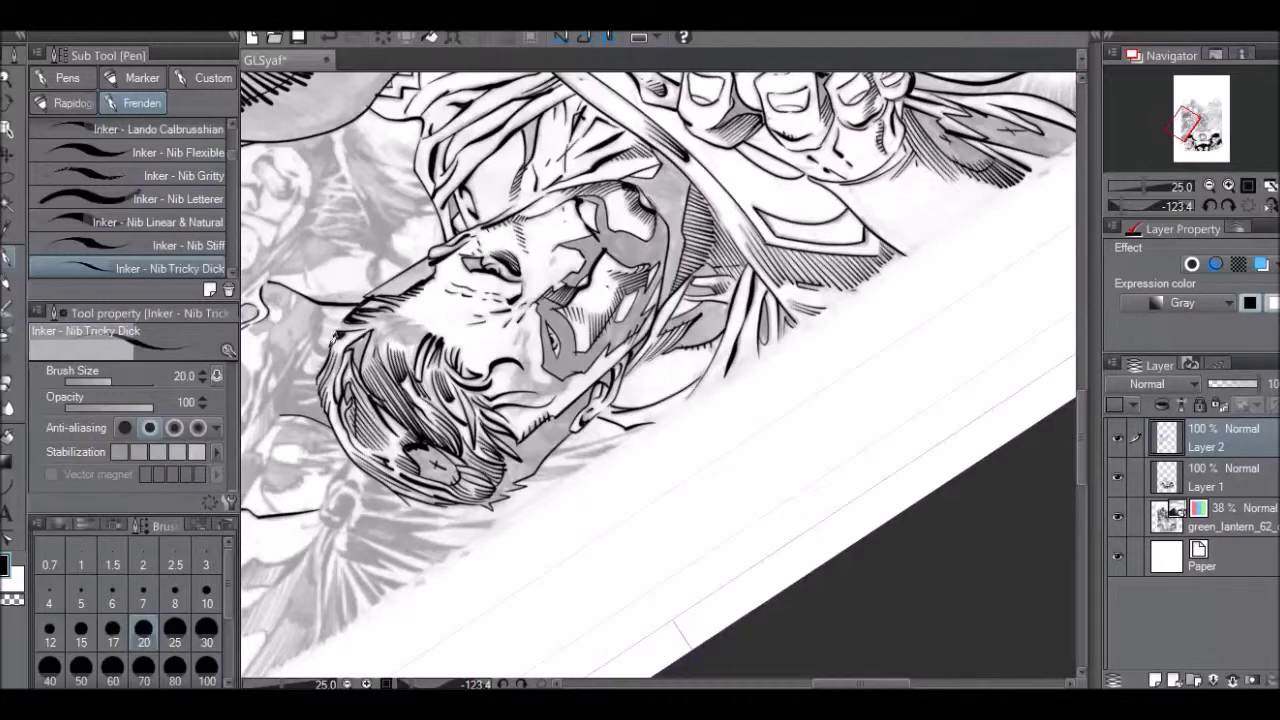
Ink the front hairline above Superman's lit-side brow, undoing the first unsuccessful strokes.
{"action": "key", "text": "r"}
{"action": "left_click_drag", "start_coordinate": [707, 158], "coordinate": [503, 212]}
{"action": "mouse_move", "coordinate": [447, 290]}
{"action": "left_mouse_down"}
{"action": "mouse_move", "coordinate": [435, 321]}
{"action": "mouse_move", "coordinate": [456, 314]}
{"action": "left_mouse_up"}
{"action": "key", "text": "ctrl+z"}
{"action": "key", "text": "ctrl+z"}
{"action": "key", "text": "ctrl+z"}
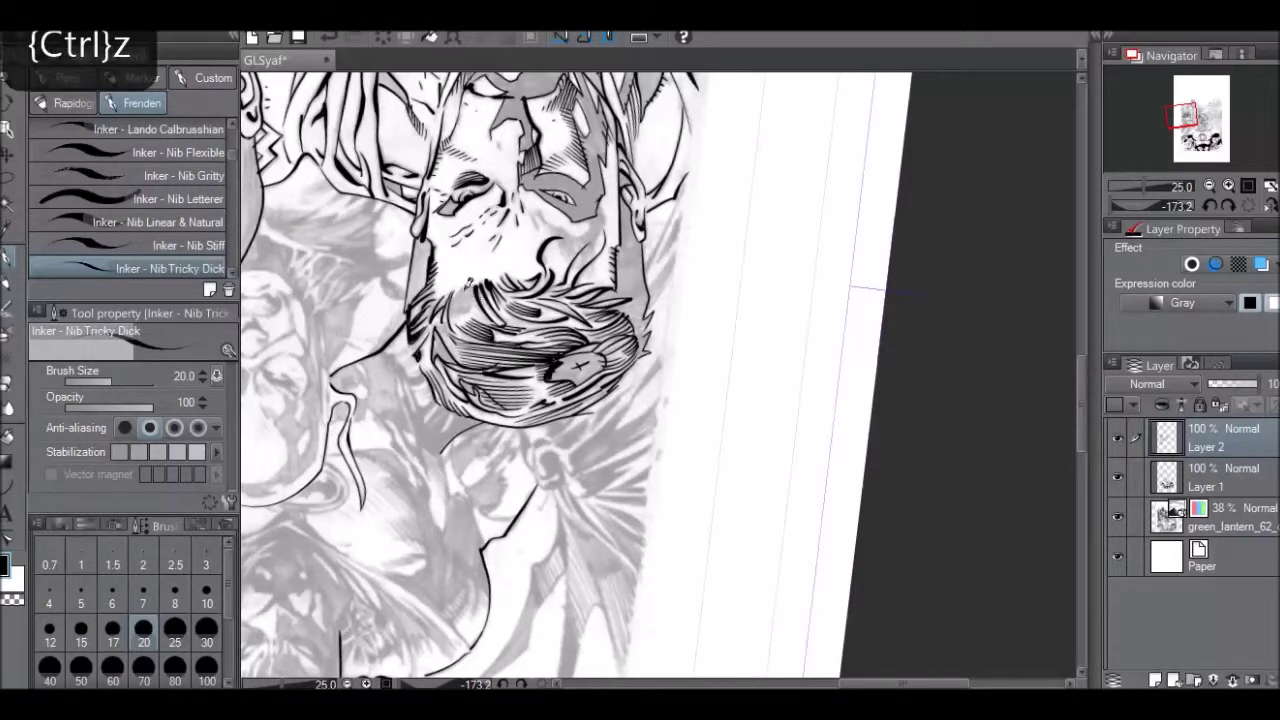
{"action": "mouse_move", "coordinate": [484, 297]}
{"action": "left_mouse_down"}
{"action": "mouse_move", "coordinate": [455, 312]}
{"action": "mouse_move", "coordinate": [474, 284]}
{"action": "mouse_move", "coordinate": [472, 317]}
{"action": "left_mouse_up"}
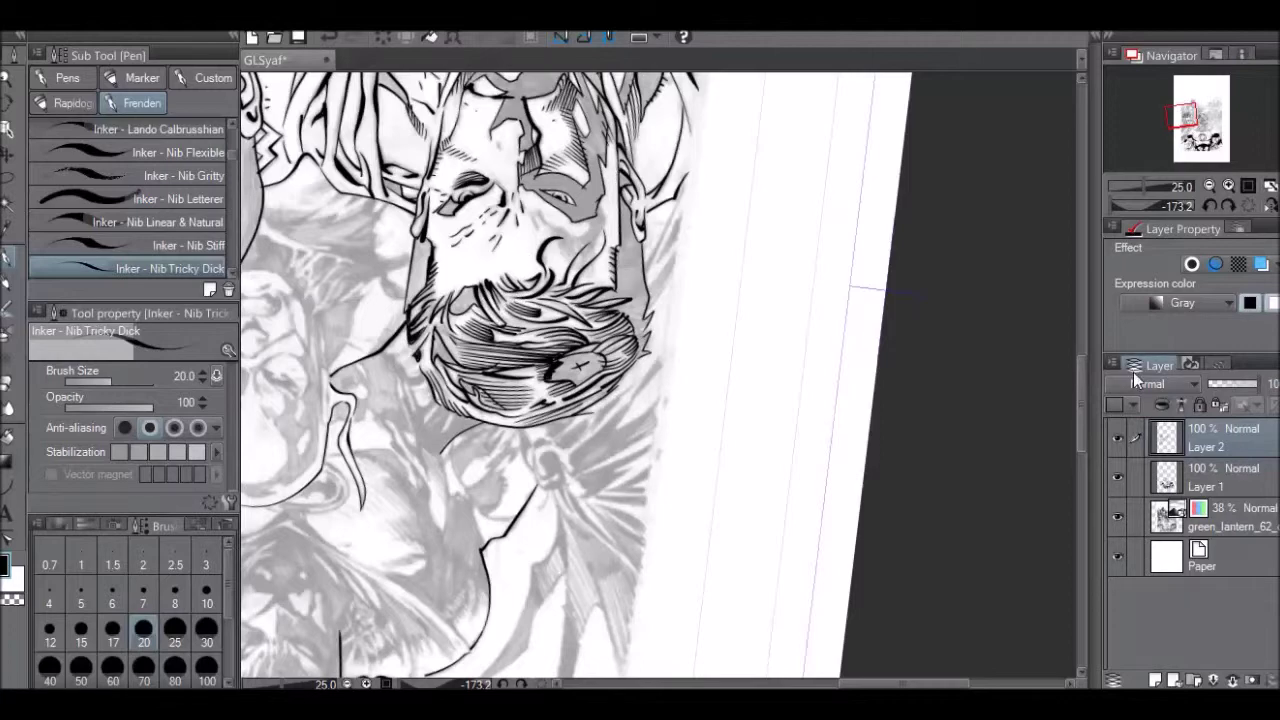
Hatch the shadow on Superman's forehead beside the hanging curl.
{"action": "key", "text": "r"}
{"action": "mouse_move", "coordinate": [545, 155]}
{"action": "left_mouse_down"}
{"action": "mouse_move", "coordinate": [620, 130]}
{"action": "mouse_move", "coordinate": [900, 290]}
{"action": "mouse_move", "coordinate": [828, 283]}
{"action": "mouse_move", "coordinate": [809, 320]}
{"action": "mouse_move", "coordinate": [822, 328]}
{"action": "left_mouse_up"}
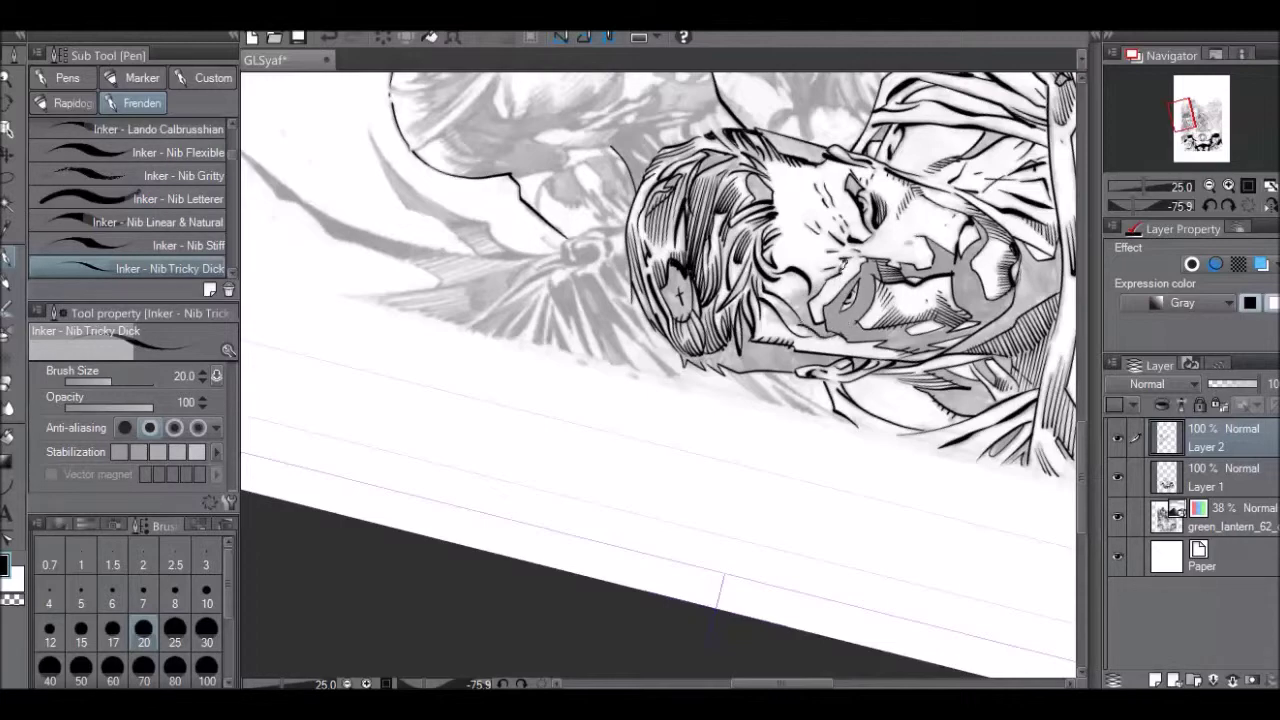
{"action": "key", "text": "r"}
{"action": "mouse_move", "coordinate": [885, 222]}
{"action": "left_mouse_down"}
{"action": "mouse_move", "coordinate": [752, 200]}
{"action": "mouse_move", "coordinate": [738, 270]}
{"action": "left_mouse_up"}
{"action": "left_click_drag", "start_coordinate": [756, 216], "coordinate": [752, 266]}
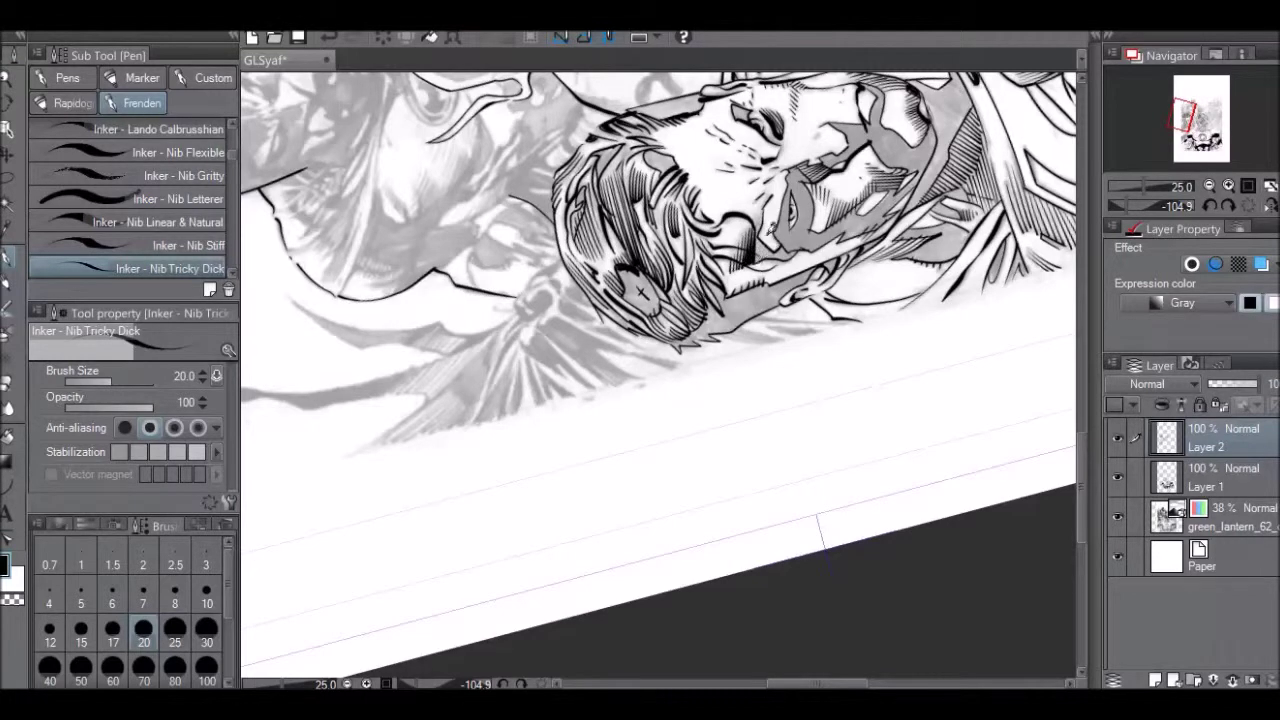
{"action": "left_click_drag", "start_coordinate": [766, 204], "coordinate": [772, 222]}
Hide the pencil sketch and Paper layers, and merge the two ink layers into one.
{"action": "left_click", "coordinate": [1250, 204]}
{"action": "left_click", "coordinate": [1209, 186]}
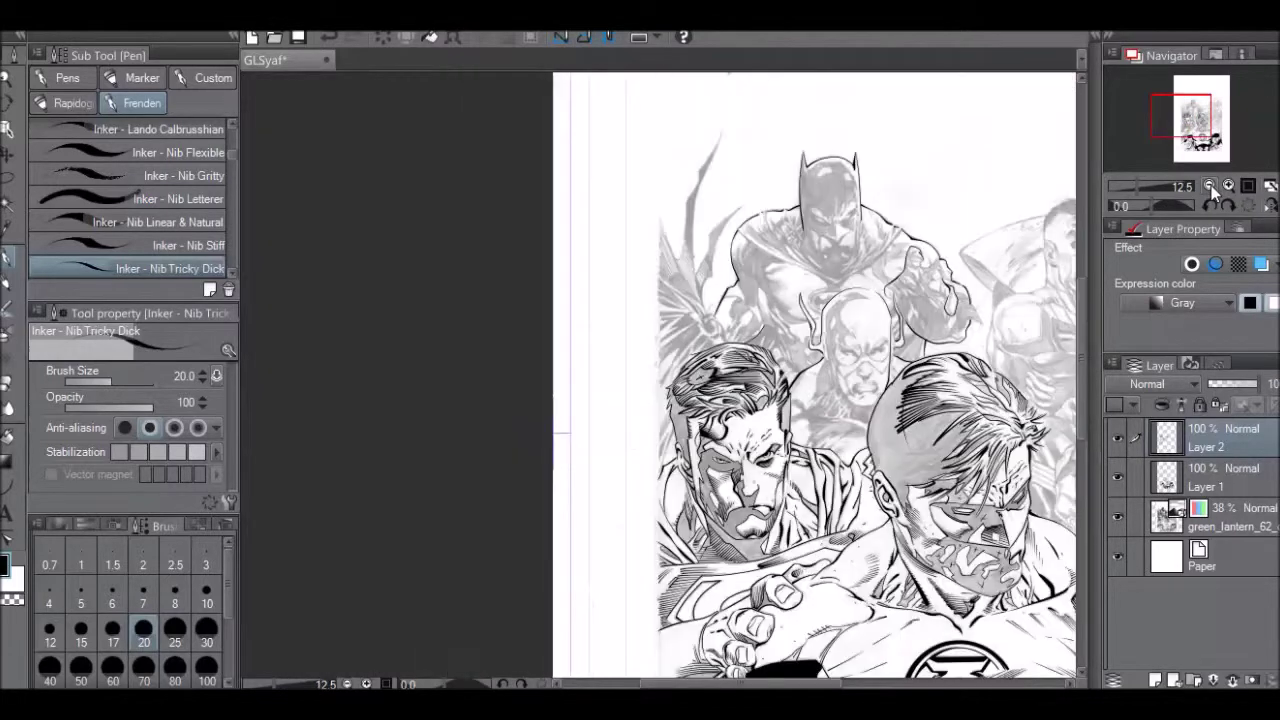
{"action": "left_click_drag", "start_coordinate": [1083, 297], "coordinate": [1083, 357]}
{"action": "left_click_drag", "start_coordinate": [829, 684], "coordinate": [899, 684]}
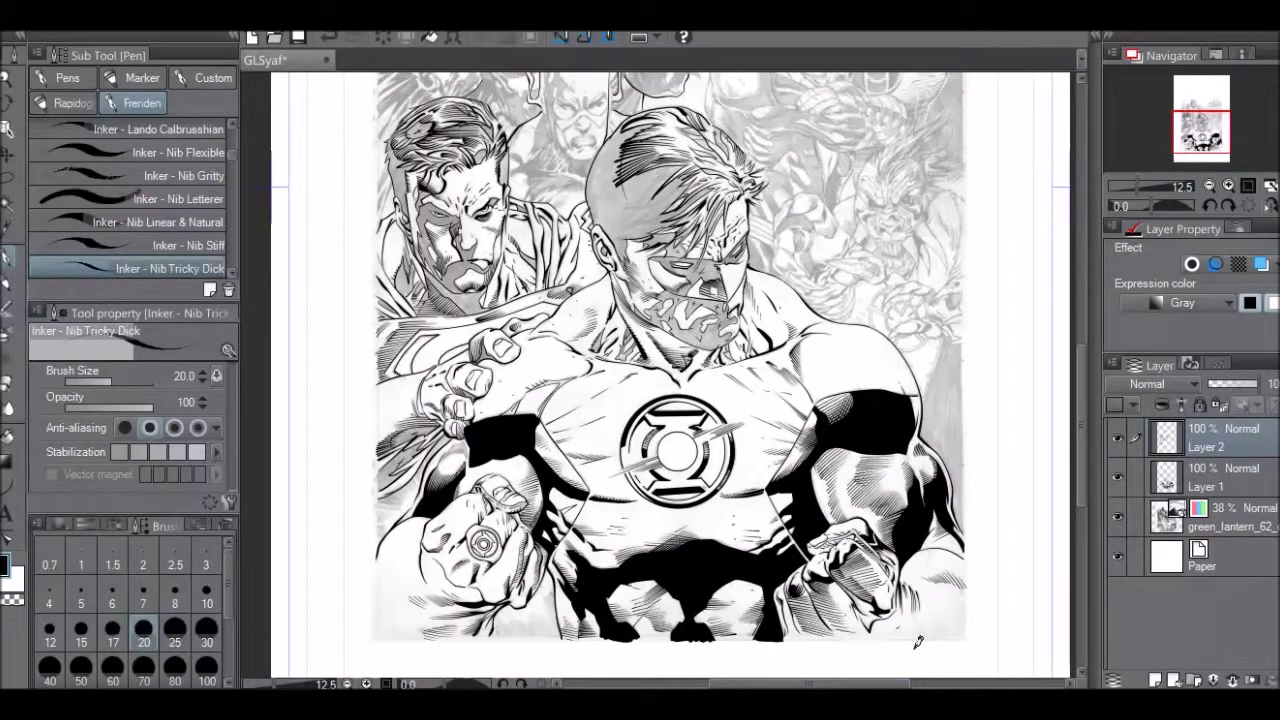
{"action": "left_click", "coordinate": [16, 16]}
{"action": "left_click", "coordinate": [50, 138]}
{"action": "left_click", "coordinate": [1117, 516]}
{"action": "left_click", "coordinate": [1117, 556]}
{"action": "left_click", "coordinate": [130, 18]}
{"action": "left_click", "coordinate": [225, 424]}
Set the merged ink layer's expression color to Gray, and show the sketch and Paper layers again.
{"action": "left_click", "coordinate": [1184, 303]}
{"action": "left_click", "coordinate": [1168, 350]}
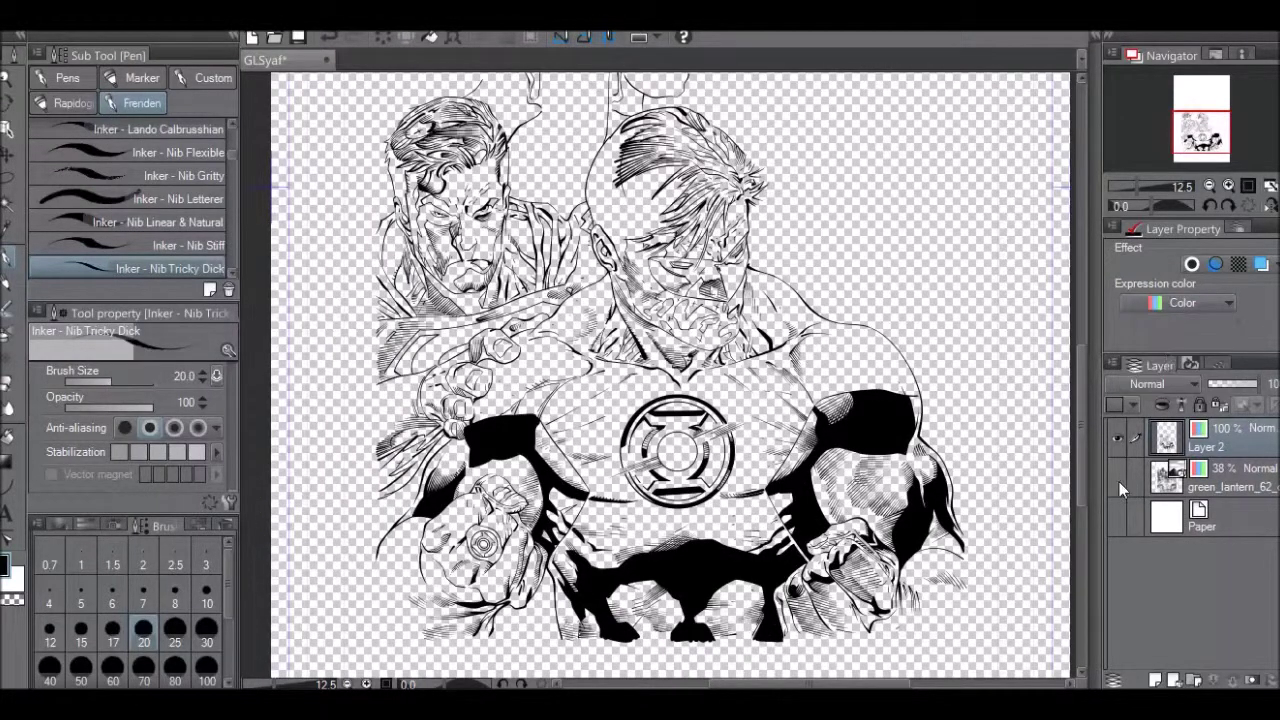
{"action": "left_click", "coordinate": [1118, 481]}
{"action": "left_click", "coordinate": [1118, 516]}
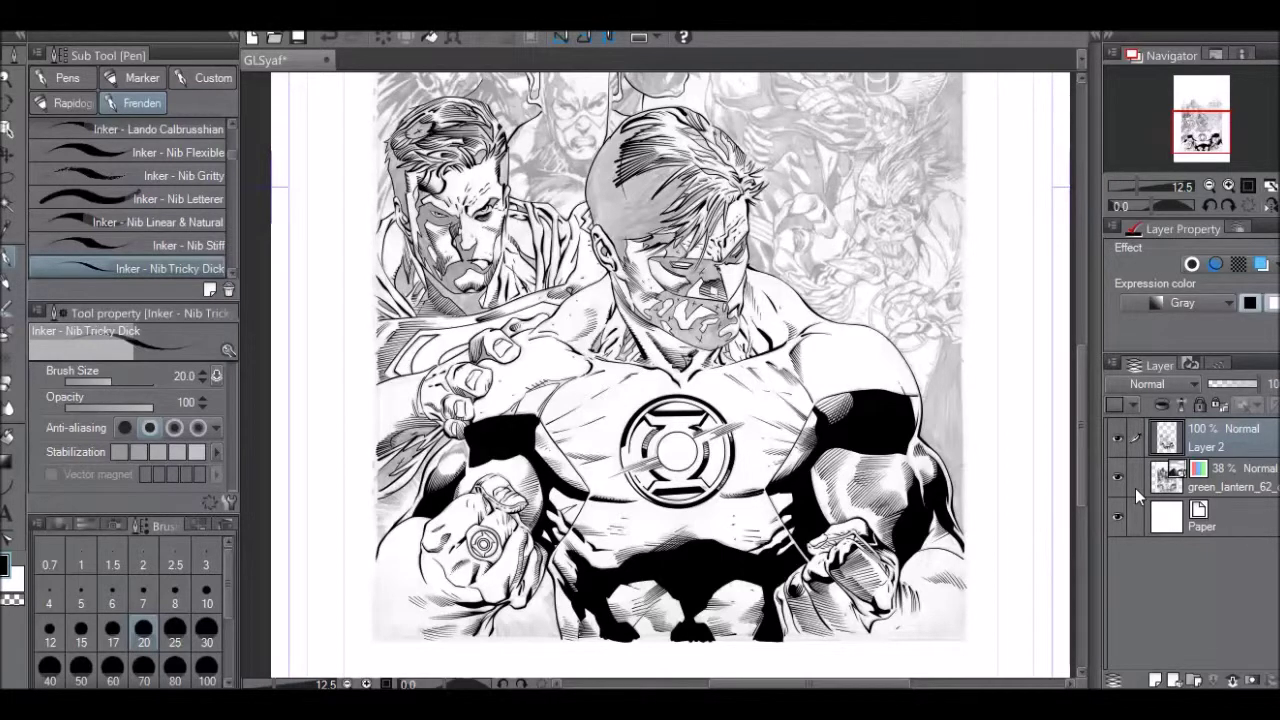
{"action": "left_click", "coordinate": [1120, 704]}
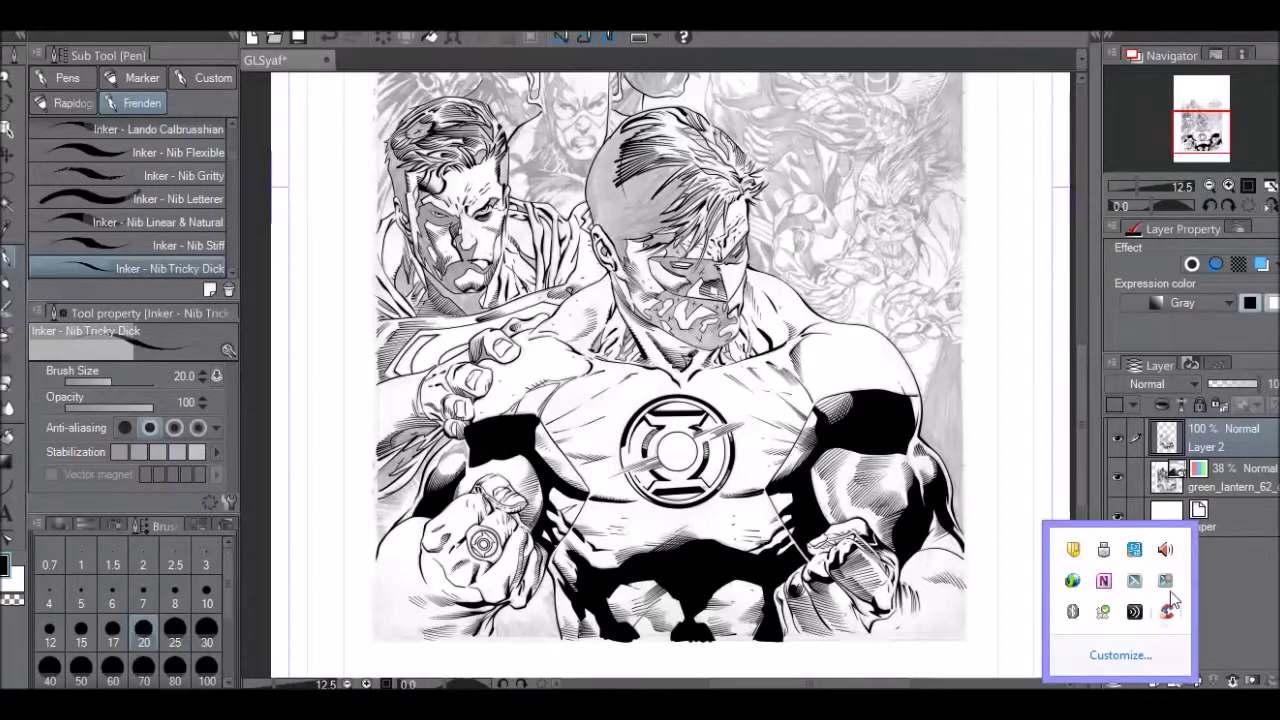